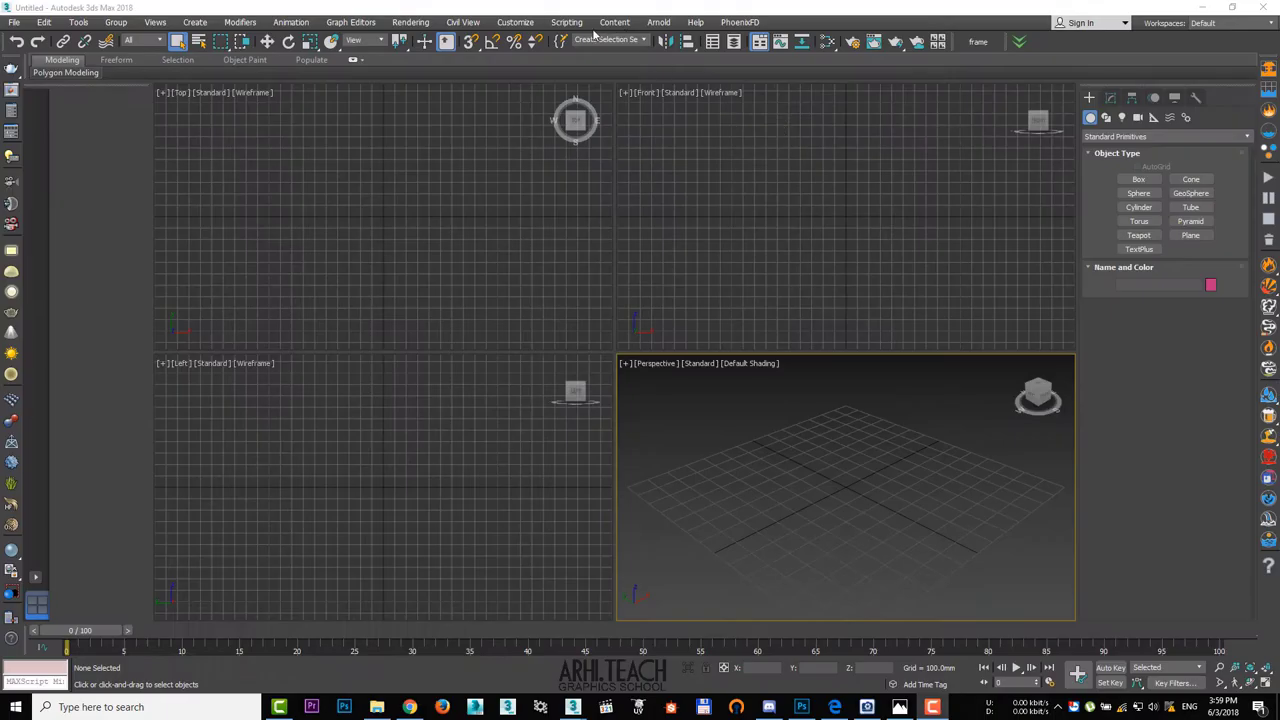
# - Confirm metric Millimeters as the display unit scale in the units setup
pyautogui.click(567, 22)
pyautogui.moveTo(515, 22)
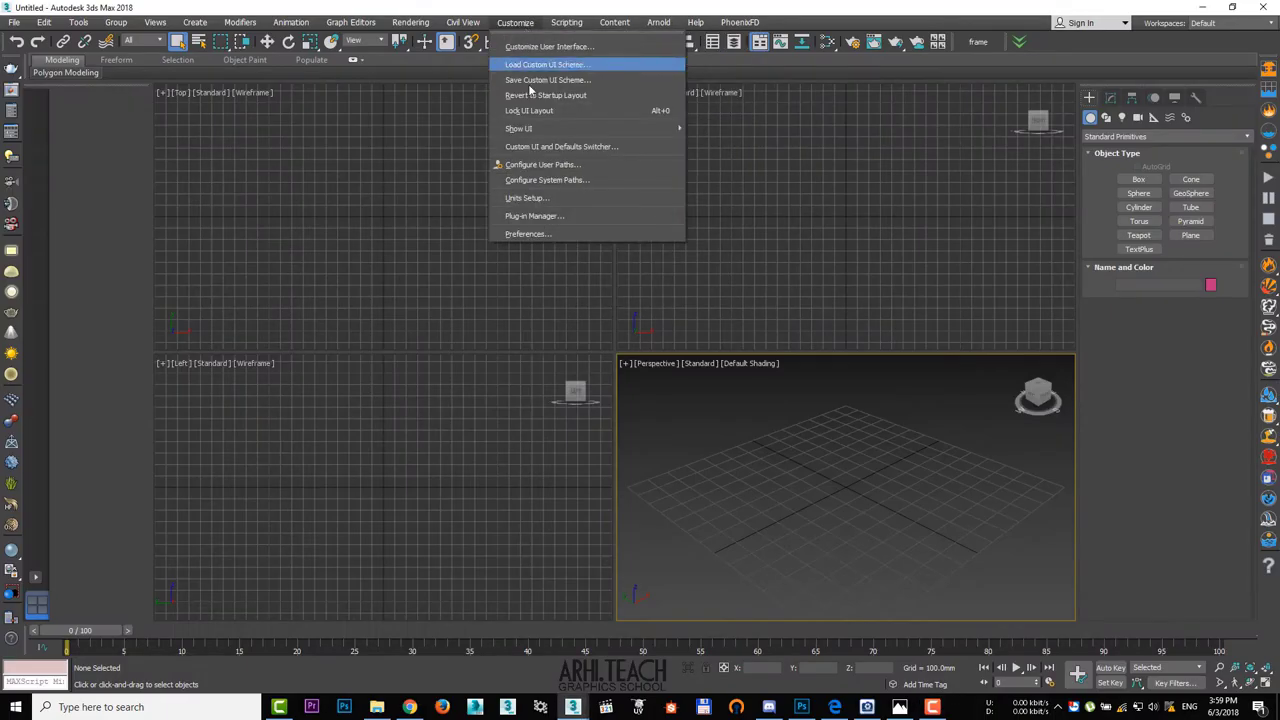
pyautogui.click(522, 198)
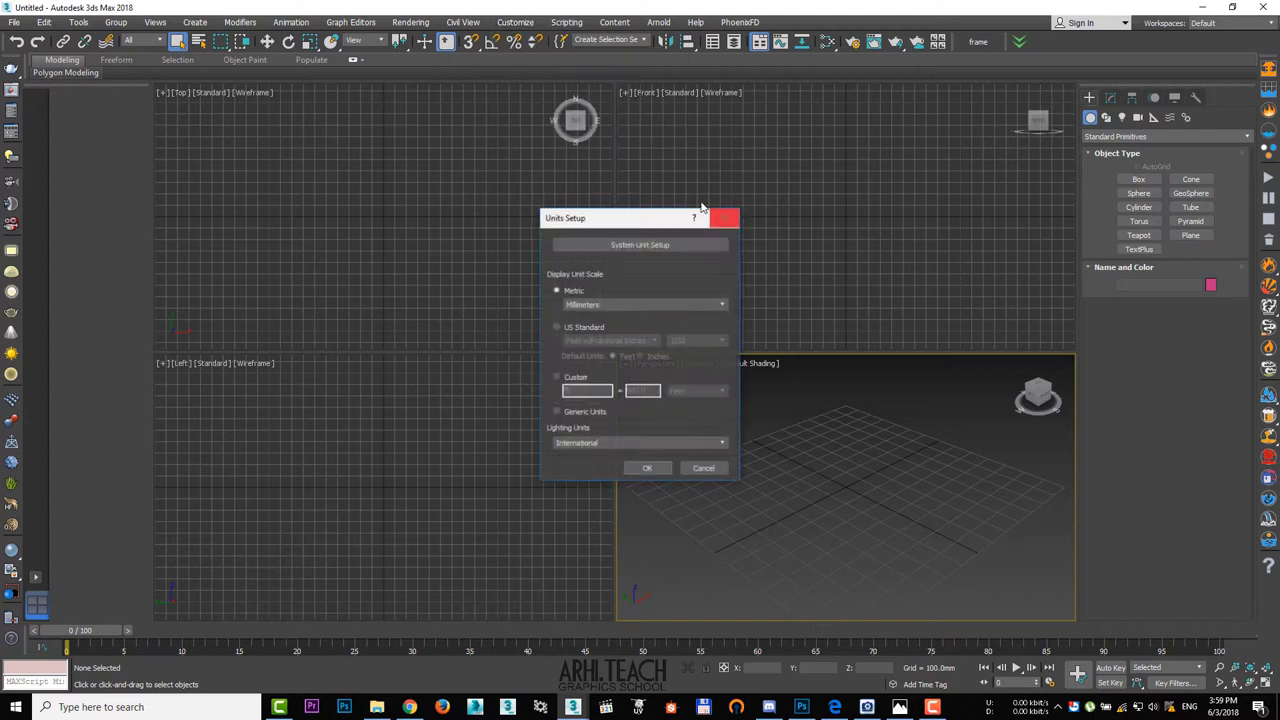
pyautogui.click(647, 468)
# - Maximize the Front view and draw a plane about 2154 mm wide and 1377 mm high
pyautogui.click(858, 182)
pyautogui.hotkey('alt', 'w')
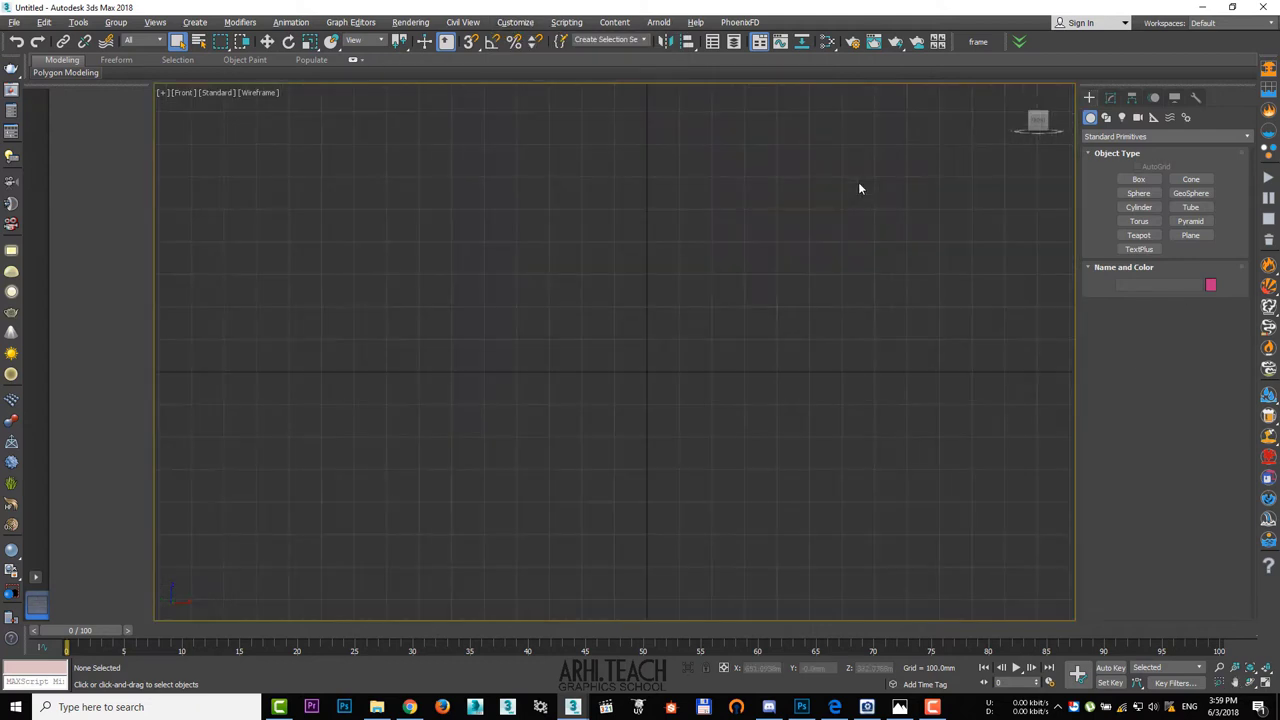
pyautogui.click(1190, 235)
pyautogui.moveTo(907, 109)
pyautogui.mouseDown()
pyautogui.moveTo(271, 463)
pyautogui.moveTo(257, 563)
pyautogui.moveTo(205, 558)
pyautogui.mouseUp()
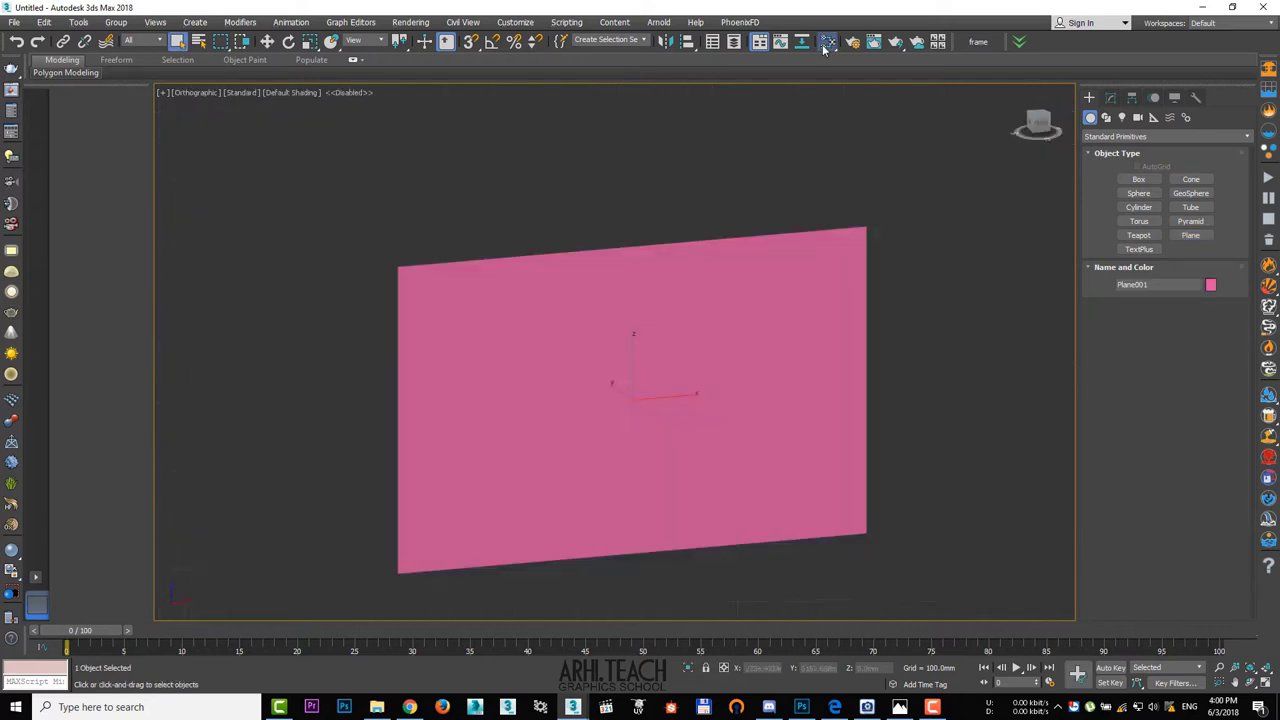
# - Open the Slate Material Editor and add a Standard material to the node view
pyautogui.click(828, 43)
pyautogui.moveTo(626, 356); pyautogui.dragTo(1060, 134)
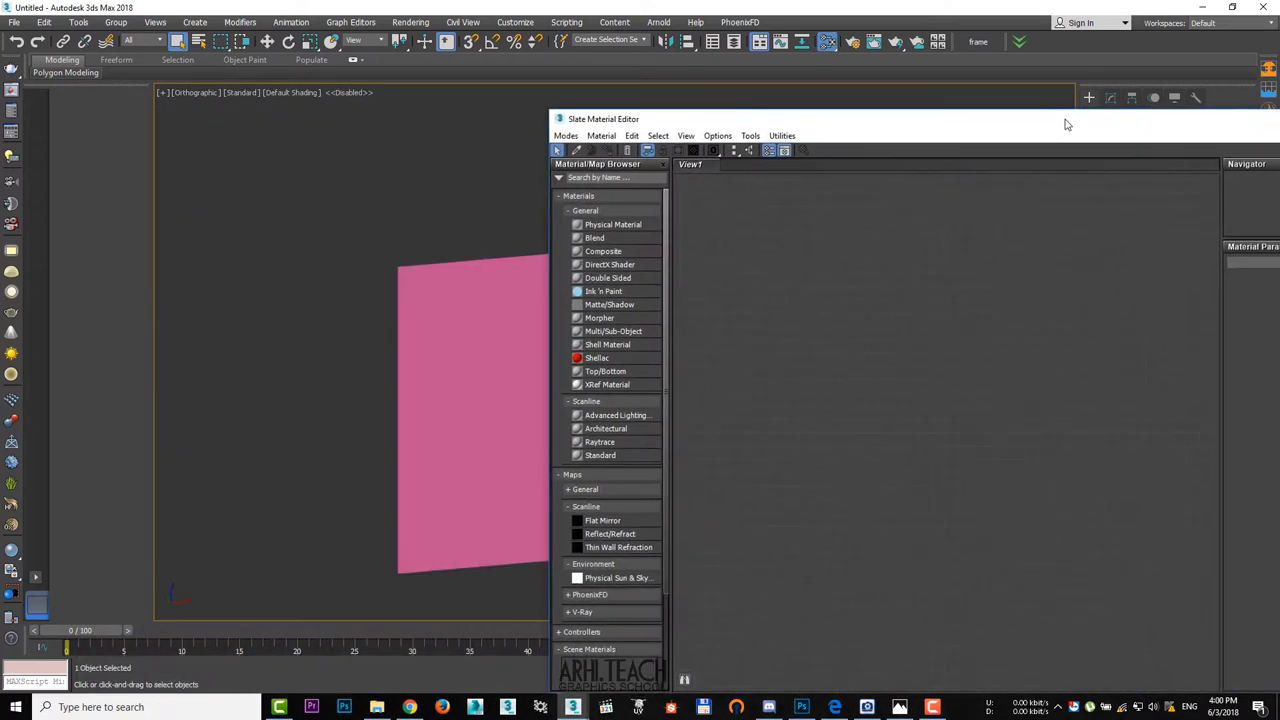
pyautogui.click(600, 455)
pyautogui.moveTo(741, 291); pyautogui.dragTo(1039, 323)
# - Connect a Bitmap of the four white porcelain vases to the material's Ambient Color
pyautogui.moveTo(988, 356); pyautogui.dragTo(935, 281)
pyautogui.moveTo(970, 288)
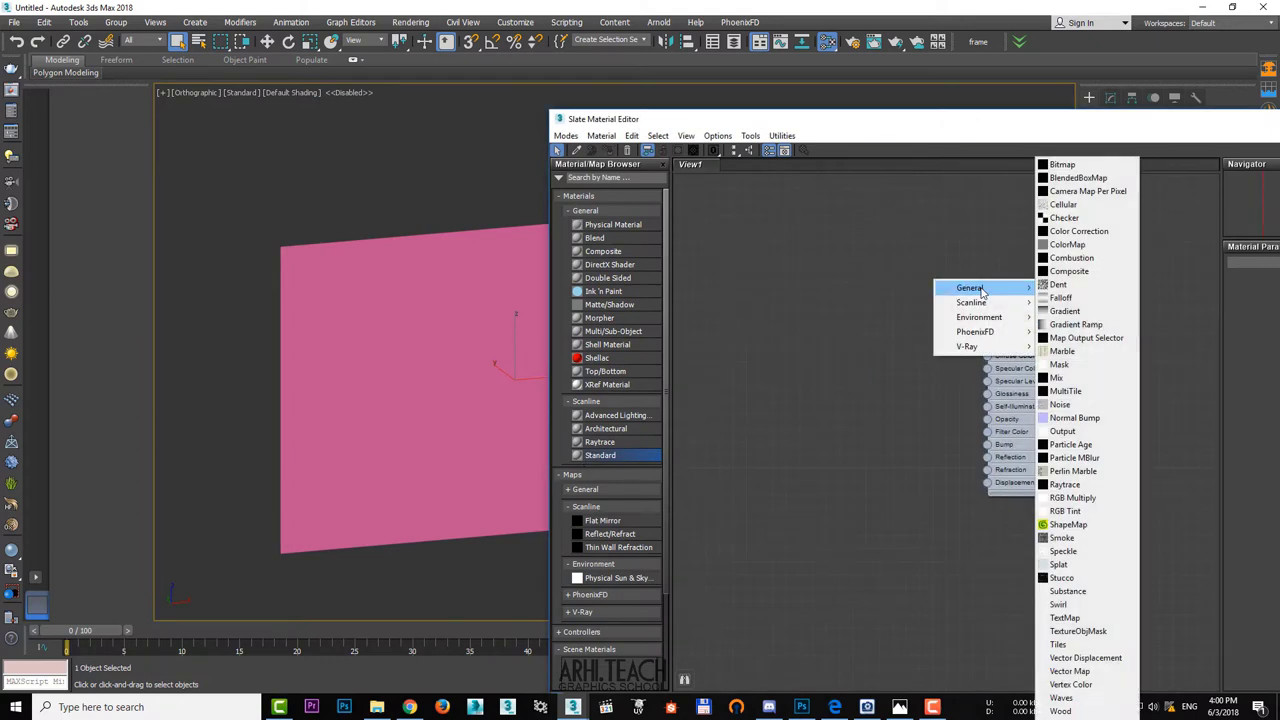
pyautogui.click(1080, 165)
pyautogui.doubleClick(278, 219)
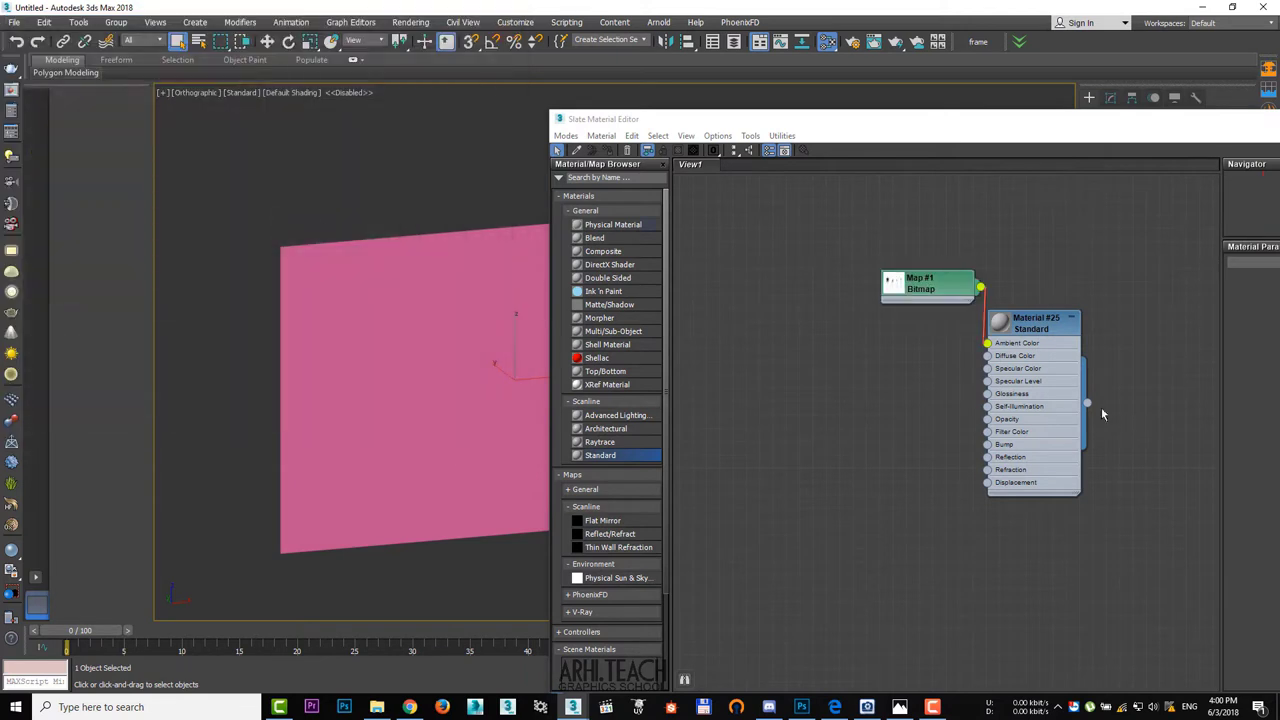
# - Assign the material to the plane, show its bitmap in the viewport, and put the material editor away
pyautogui.moveTo(1087, 403); pyautogui.dragTo(478, 386)
pyautogui.doubleClick(910, 270)
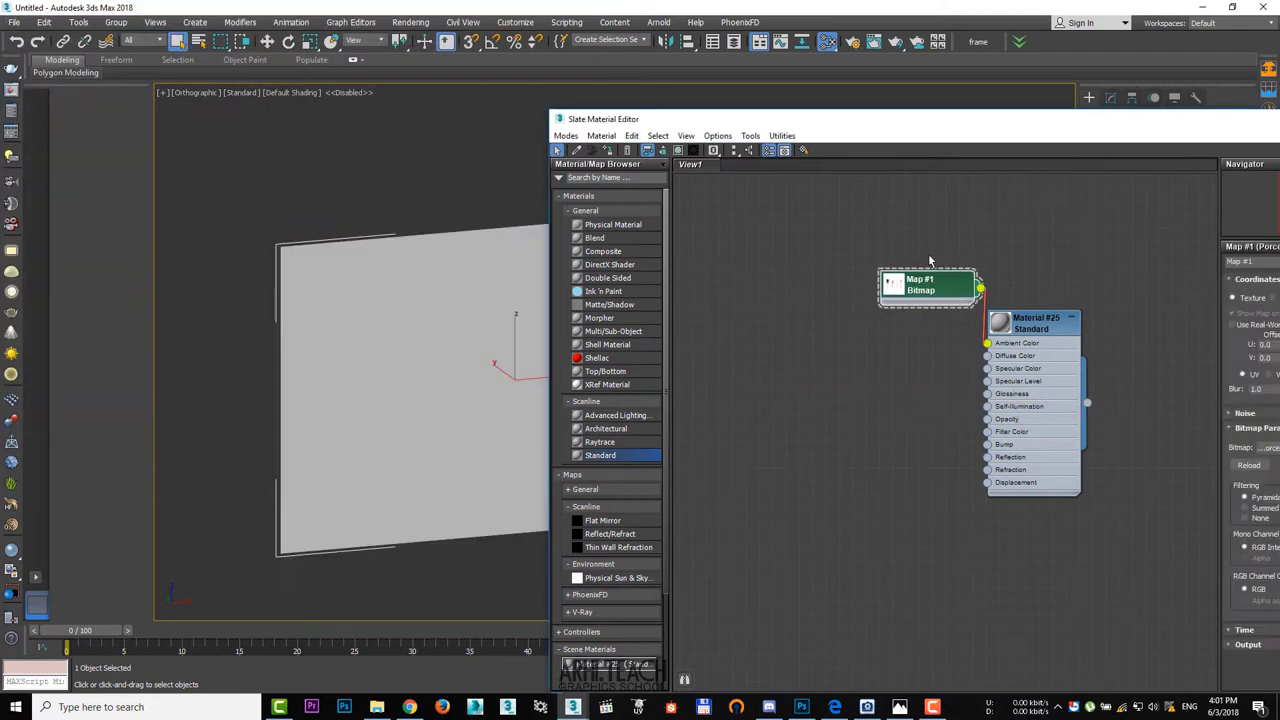
pyautogui.doubleClick(896, 287)
pyautogui.moveTo(941, 291); pyautogui.dragTo(887, 279)
pyautogui.click(679, 150)
pyautogui.moveTo(1277, 125); pyautogui.dragTo(1167, 130)
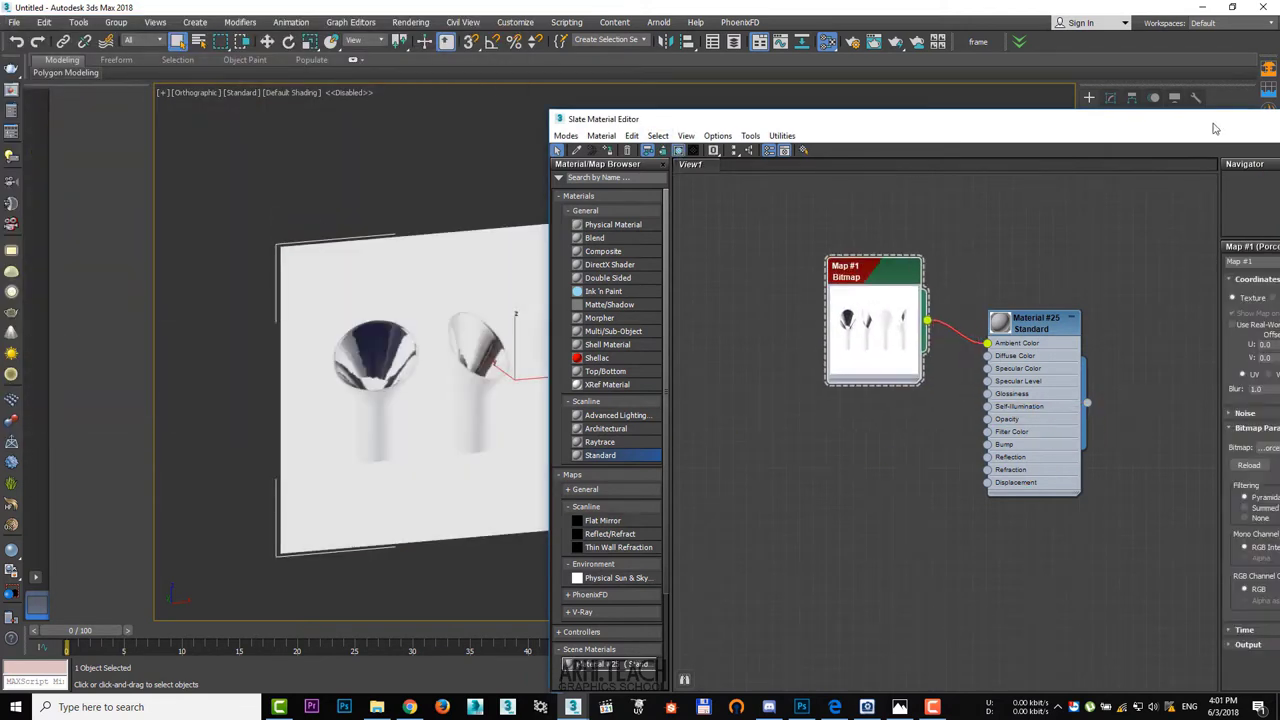
pyautogui.click(1263, 123)
# - Add a UVW Map modifier to the plane and bitmap-fit it to the four-white-vases image from the references_vase folder
pyautogui.click(1110, 97)
pyautogui.click(1165, 136)
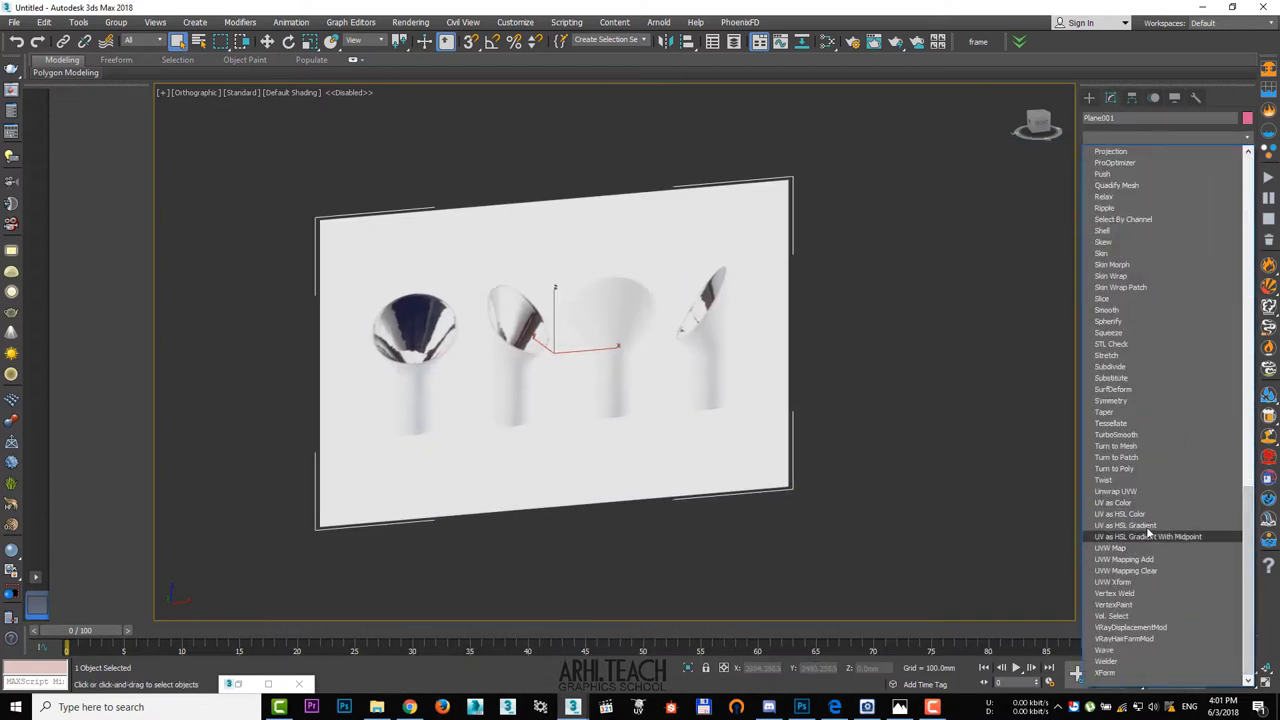
pyautogui.click(1143, 548)
pyautogui.scroll(-3, 1140, 500)
pyautogui.click(1141, 498)
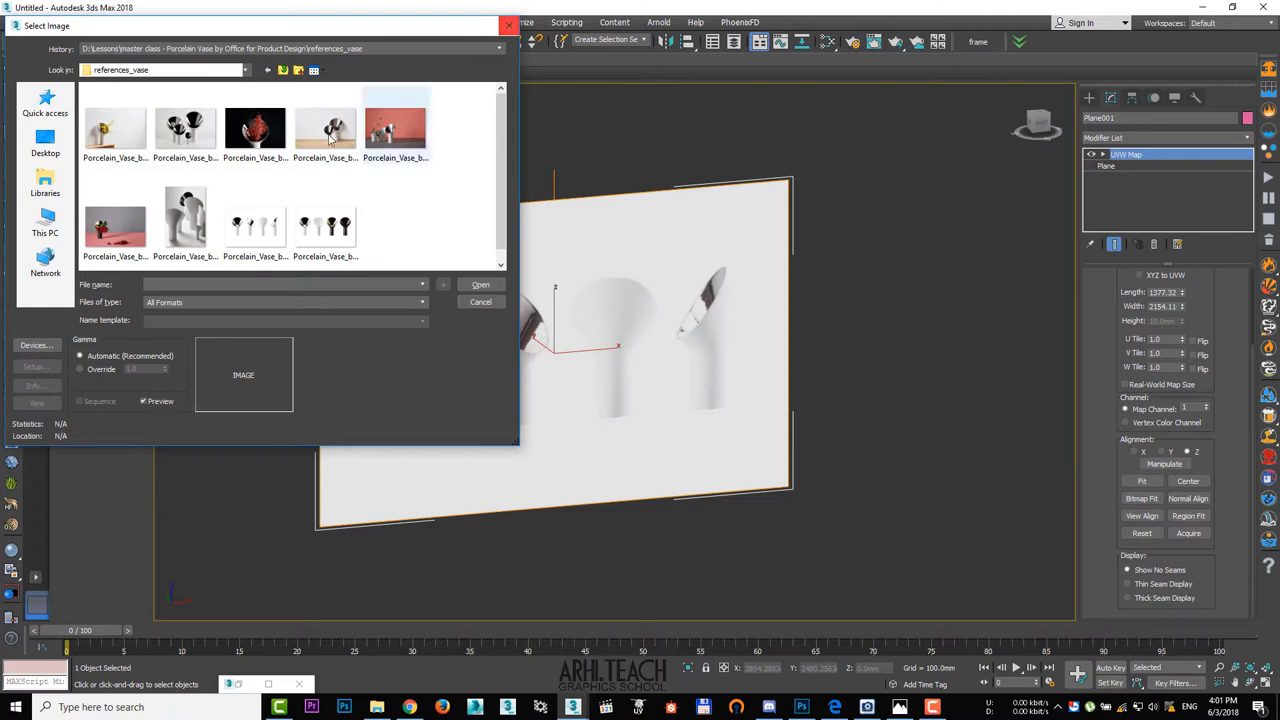
pyautogui.doubleClick(255, 225)
# - In the Front view, draw a box over the fourth vase, set its length to 150 mm and reduce its width
pyautogui.press('u')
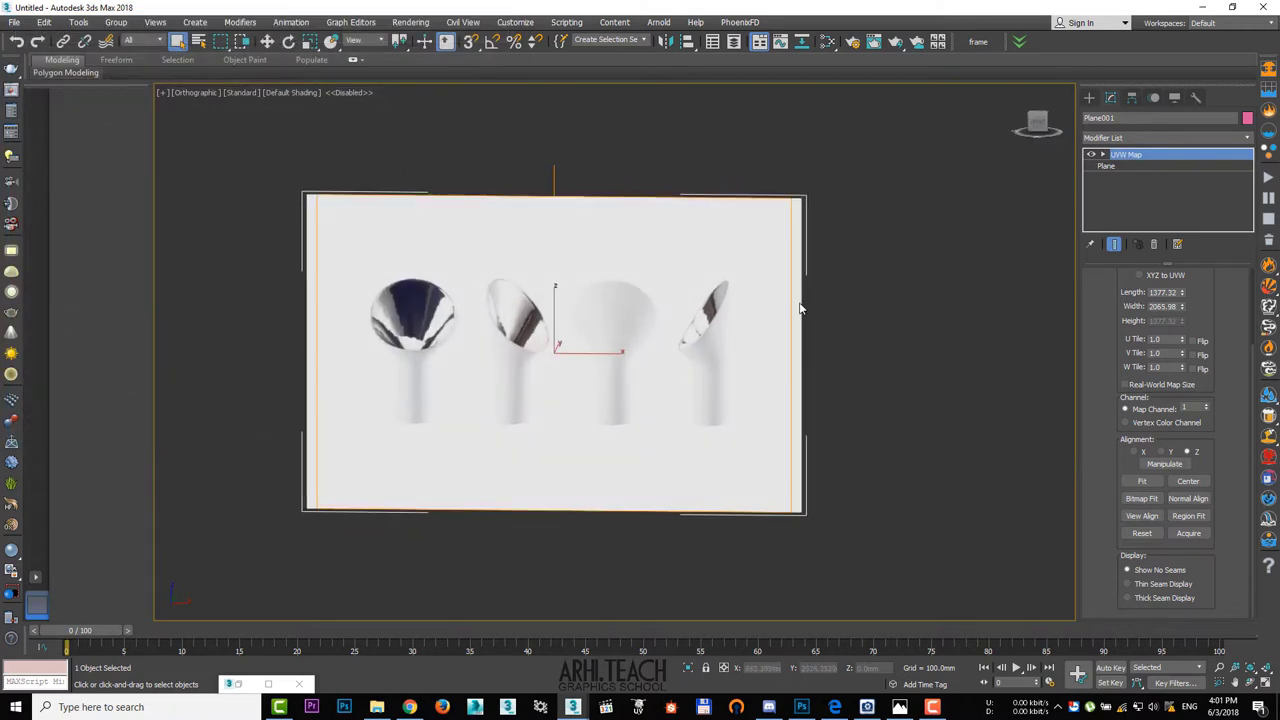
pyautogui.press('f')
pyautogui.moveTo(781, 299); pyautogui.dragTo(879, 325, button='middle')
pyautogui.click(1089, 98)
pyautogui.click(1135, 182)
pyautogui.moveTo(744, 384); pyautogui.dragTo(678, 182)
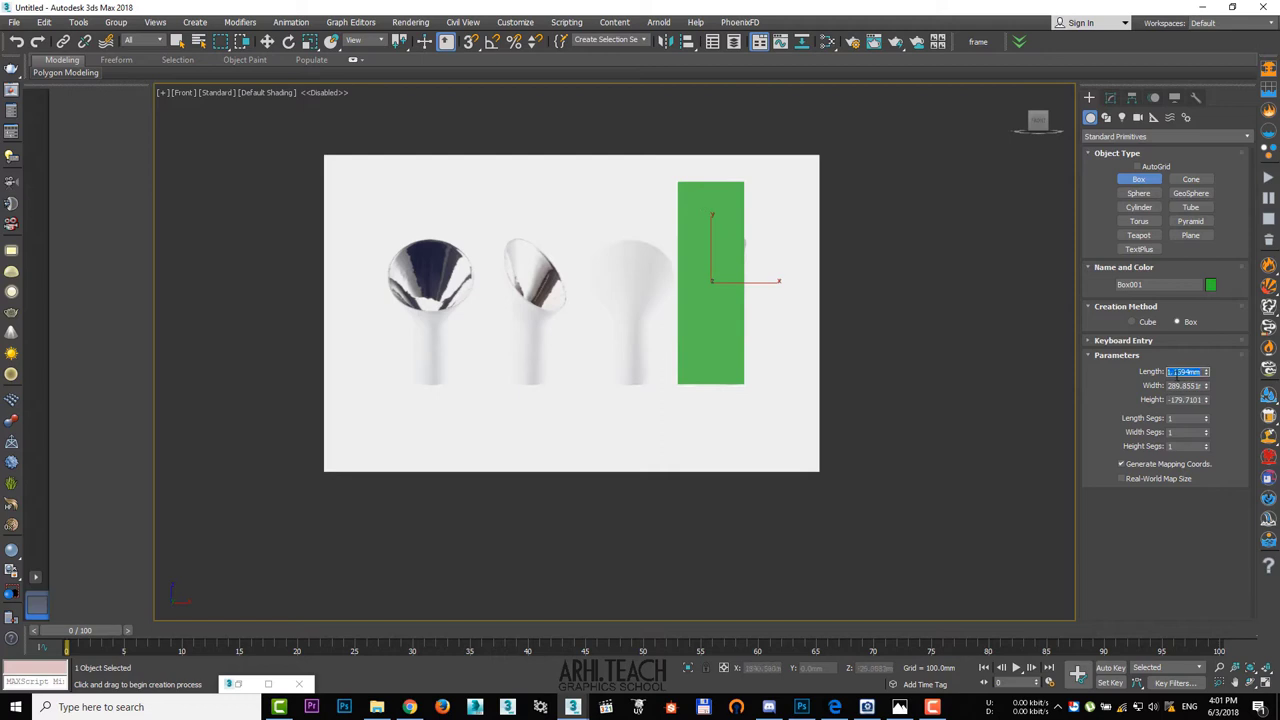
pyautogui.press('Return')
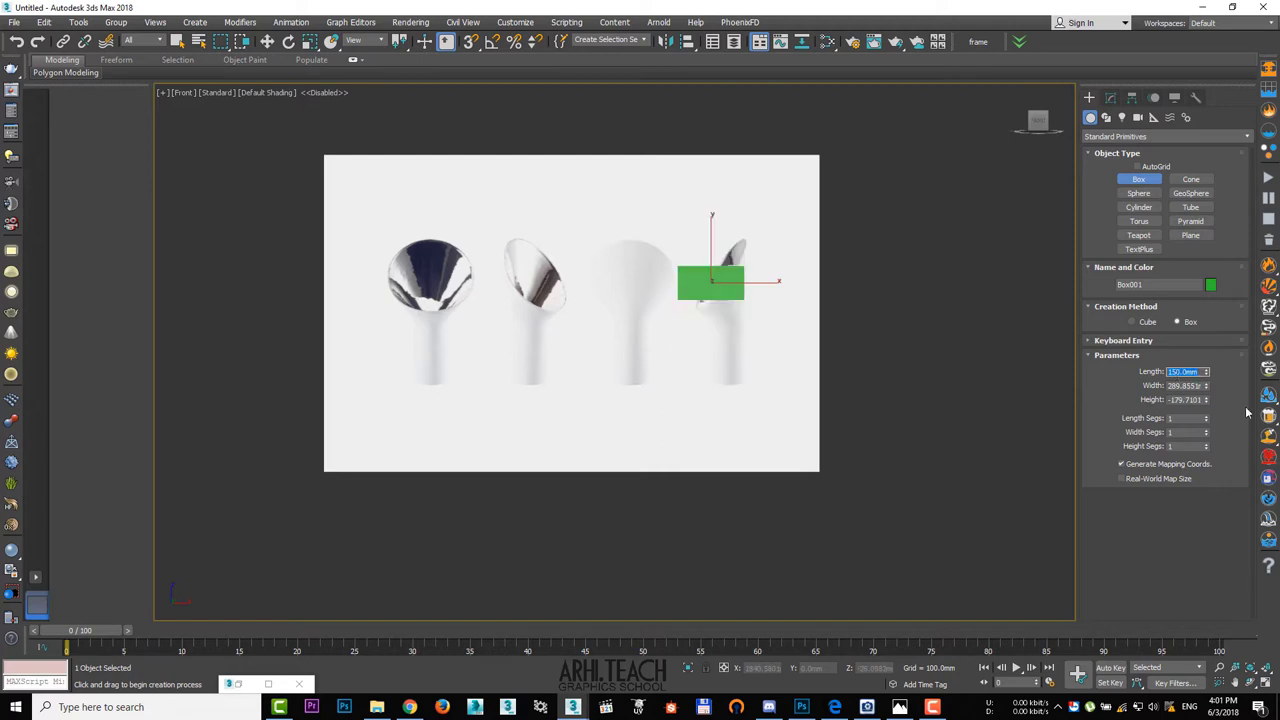
pyautogui.moveTo(1206, 386)
pyautogui.mouseDown()
pyautogui.moveTo(1209, 427)
pyautogui.moveTo(1207, 403)
pyautogui.mouseUp()
# - Select the reference plane and scale it down uniformly until the pictured vase suits the box's 150 mm height
pyautogui.press('e')
pyautogui.scroll(3, 812, 228)
pyautogui.click(720, 334)
pyautogui.scroll(-3, 716, 336)
pyautogui.keyDown('alt'); pyautogui.moveTo(702, 324); pyautogui.dragTo(718, 367, button='middle'); pyautogui.keyUp('alt')
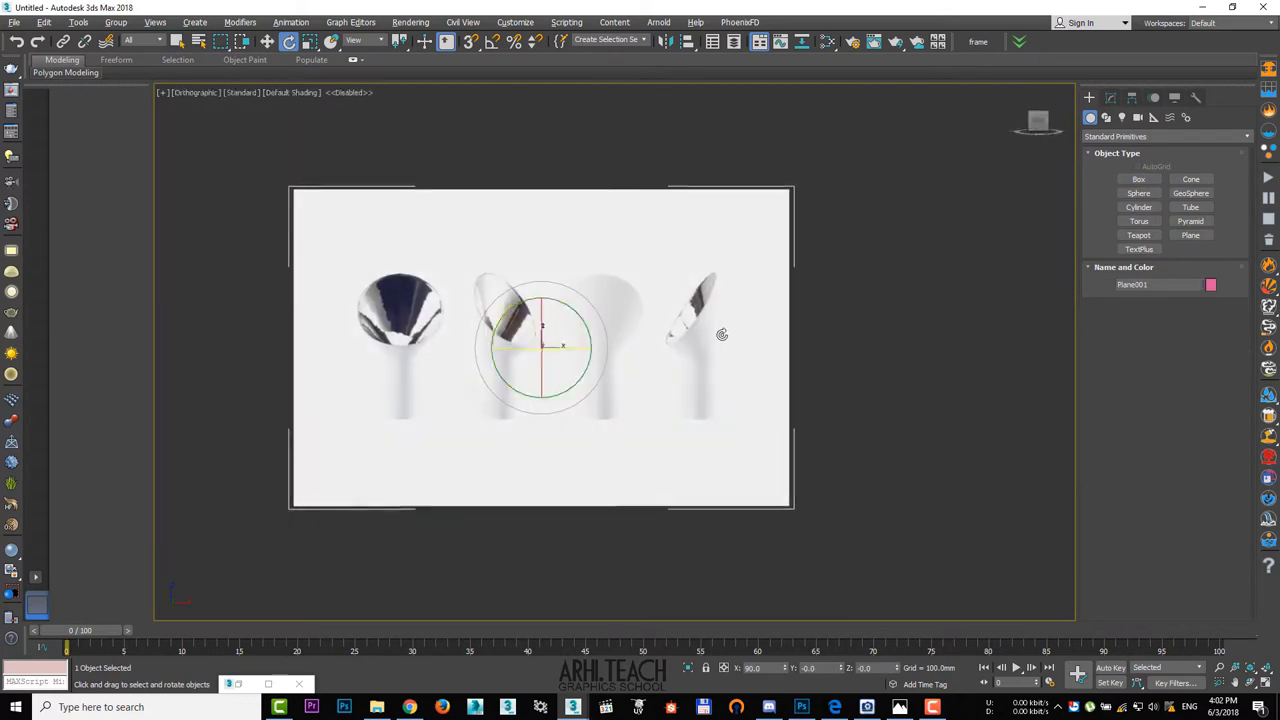
pyautogui.click(675, 325)
pyautogui.press('w')
pyautogui.scroll(3, 718, 327)
pyautogui.click(722, 408)
pyautogui.scroll(-3, 722, 408)
pyautogui.press('r')
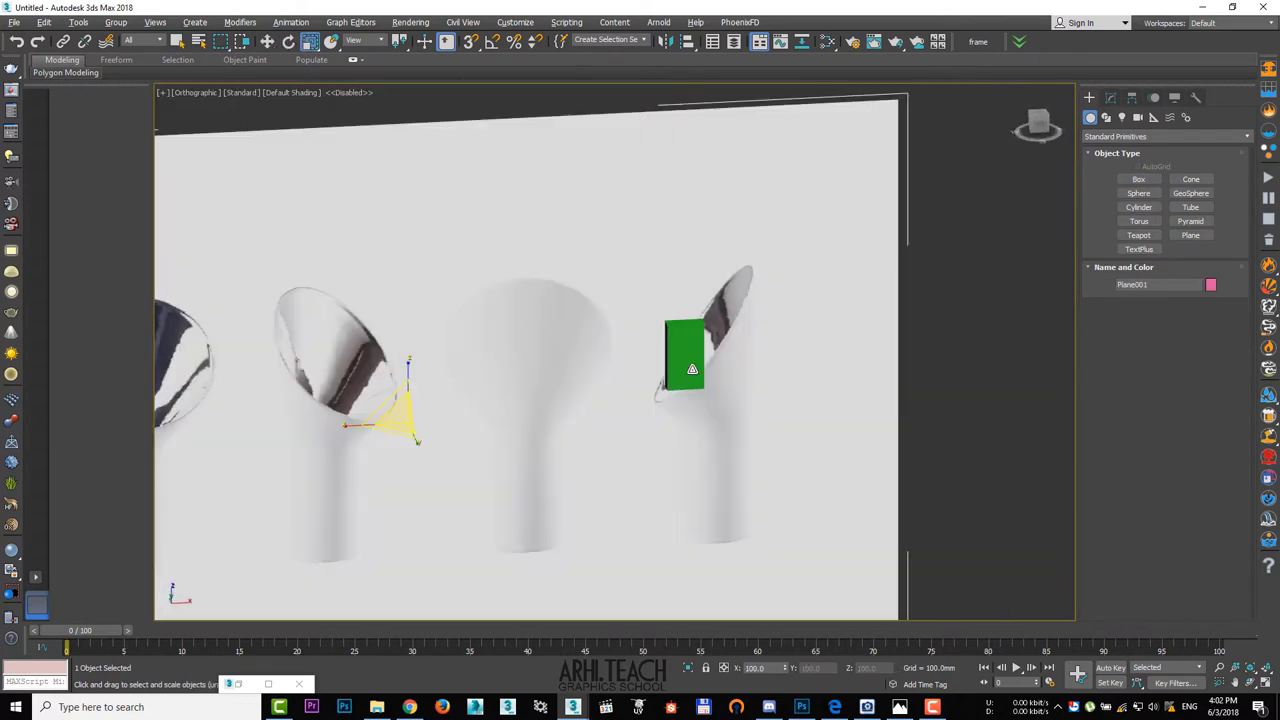
pyautogui.moveTo(398, 418); pyautogui.dragTo(406, 480)
pyautogui.press('f')
pyautogui.scroll(-3, 430, 440)
# - Move the scaled reference plane to line the vase up with the box, and remove the box
pyautogui.press('w')
pyautogui.moveTo(472, 374); pyautogui.dragTo(548, 390)
pyautogui.press('r')
pyautogui.press('w')
pyautogui.moveTo(571, 309); pyautogui.dragTo(618, 333)
pyautogui.scroll(5, 662, 326)
pyautogui.scroll(-2, 389, 371)
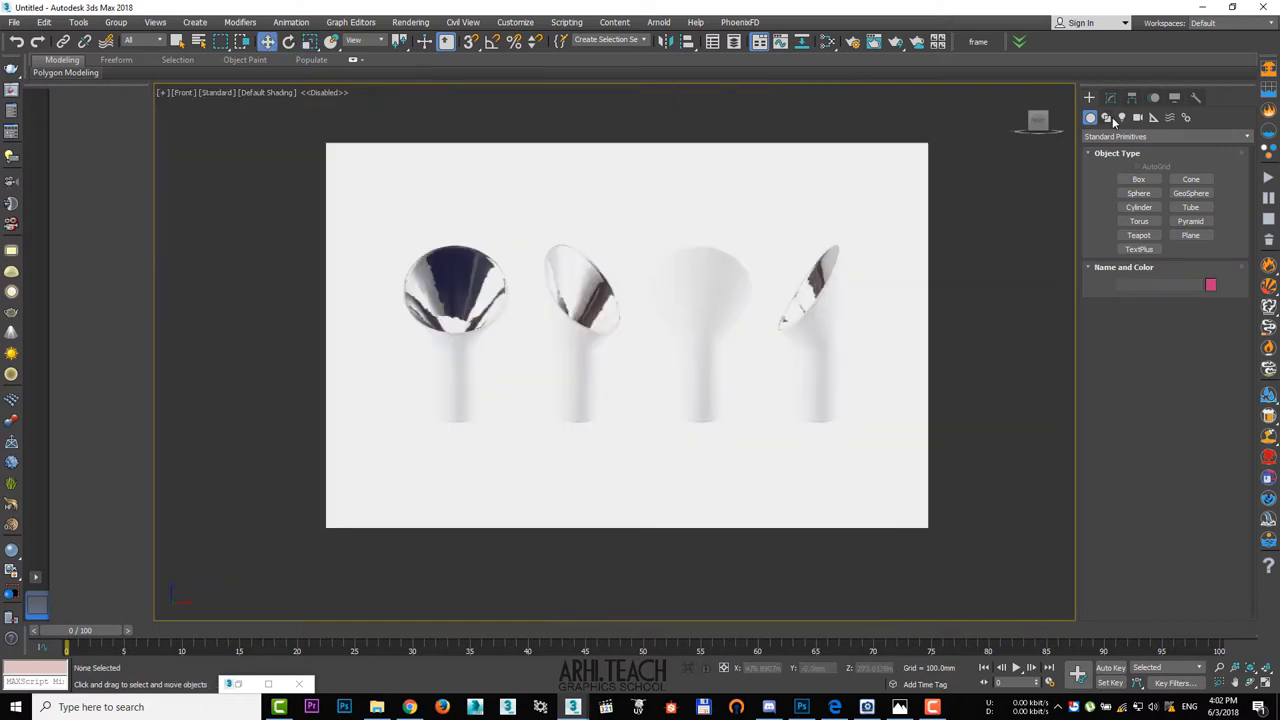
# - Draw a straight vertical line up the fourth vase's axis from the centre of its base
pyautogui.click(1108, 118)
pyautogui.click(1138, 190)
pyautogui.scroll(2, 826, 443)
pyautogui.moveTo(826, 443); pyautogui.dragTo(810, 437, button='middle')
pyautogui.click(822, 438)
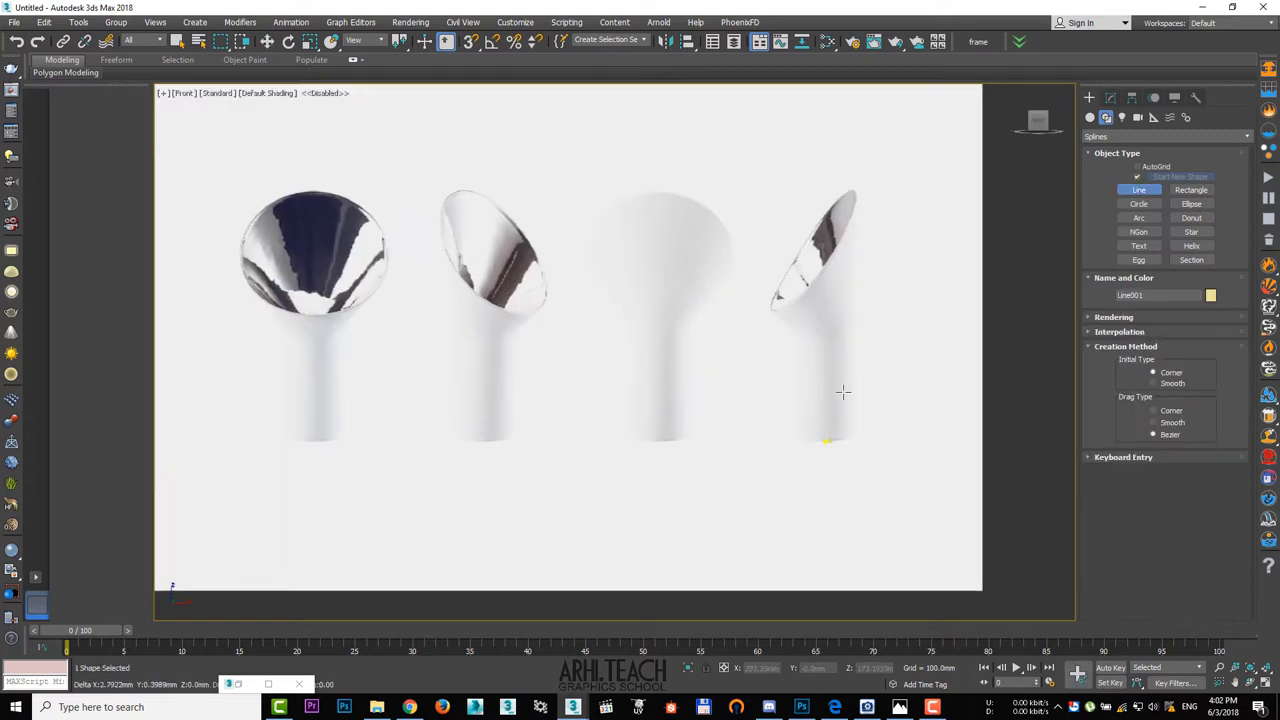
pyautogui.click(834, 256)
pyautogui.rightClick(834, 256)
# - Draw a circle as wide as the stem at the line's lower end and rotate it to lie flat
pyautogui.click(1139, 204)
pyautogui.scroll(5, 914, 477)
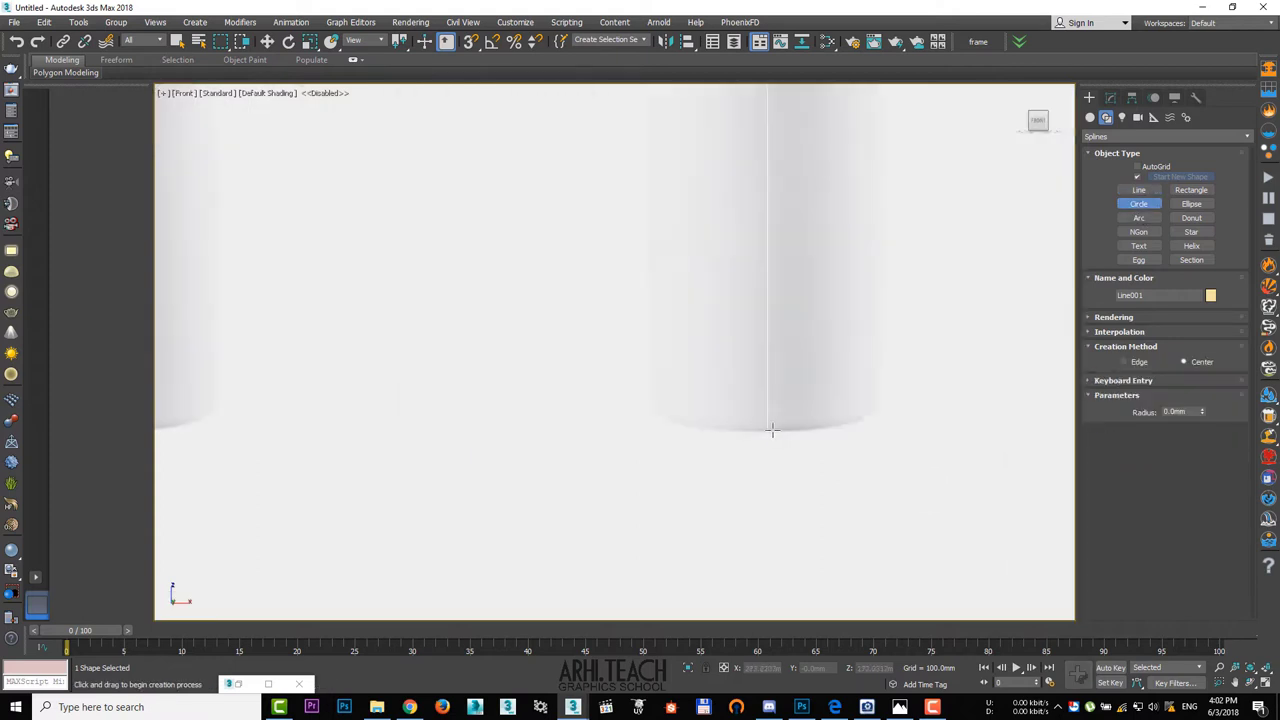
pyautogui.moveTo(768, 430); pyautogui.dragTo(805, 539)
pyautogui.scroll(-3, 805, 539)
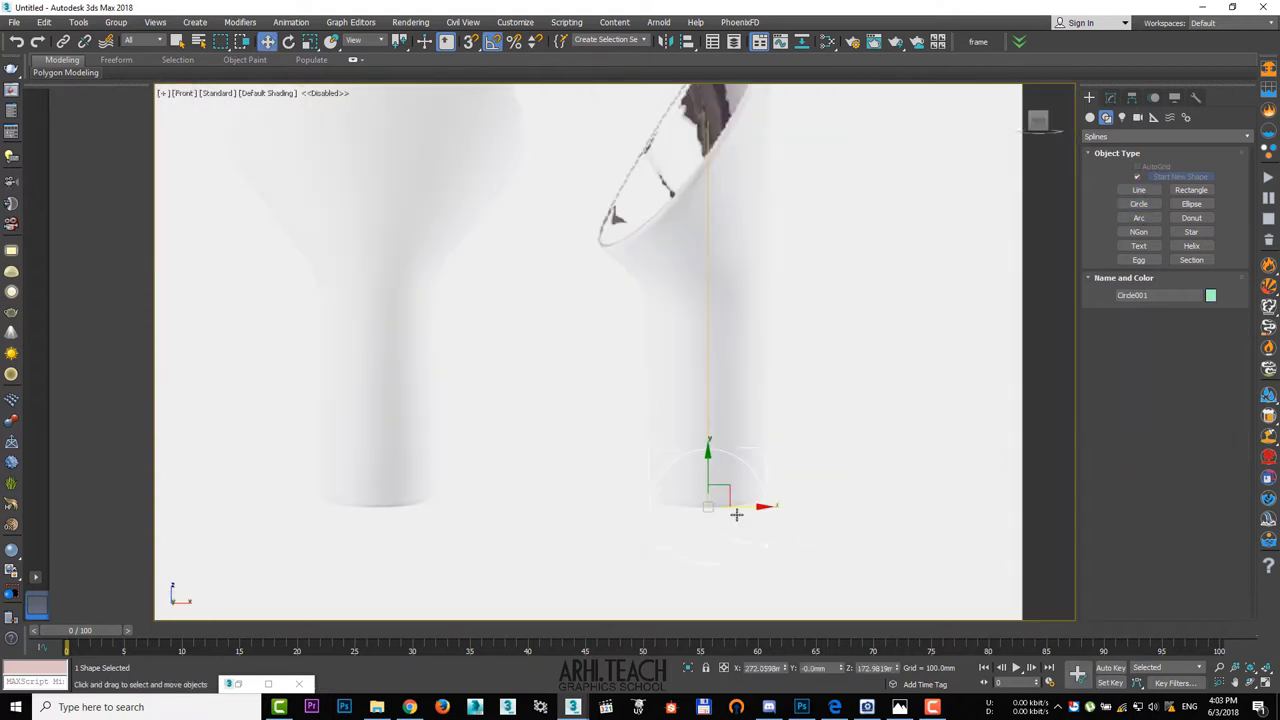
pyautogui.press('e')
# - Create a Loft compound object along the vertical line using the circle as its shape
pyautogui.click(705, 307)
pyautogui.click(1090, 117)
pyautogui.click(1100, 136)
pyautogui.click(1110, 174)
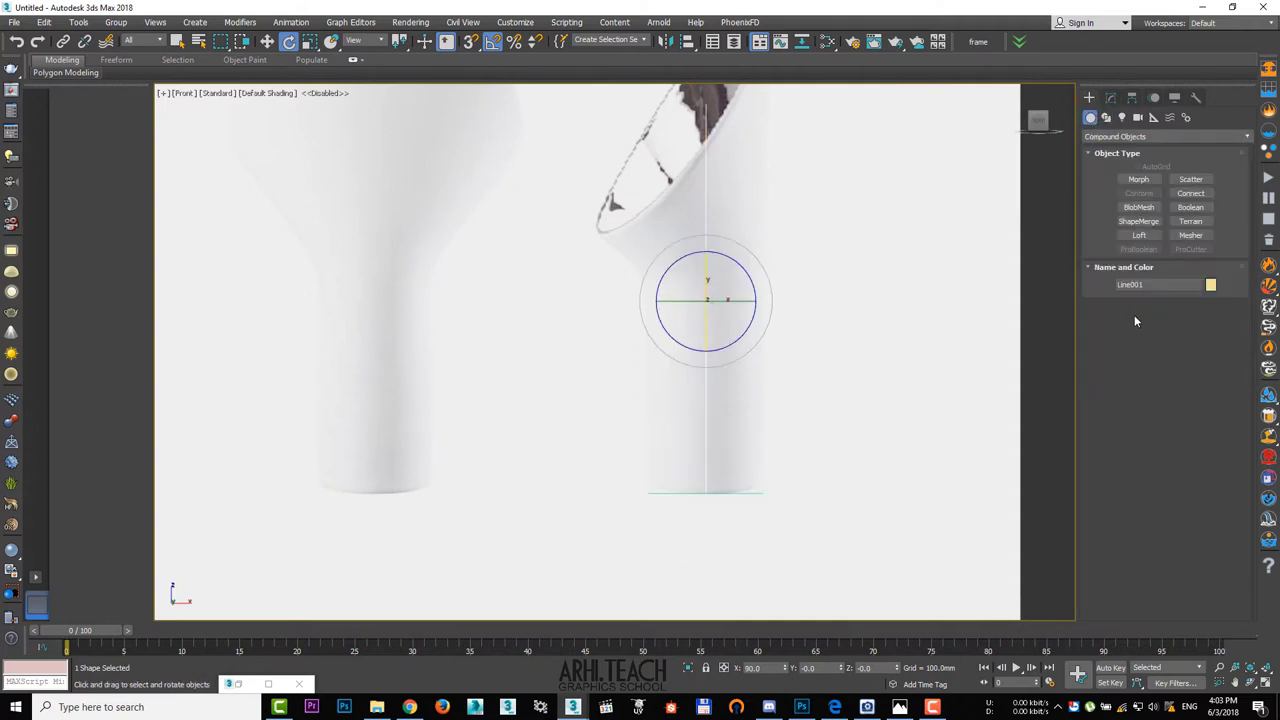
pyautogui.click(1140, 235)
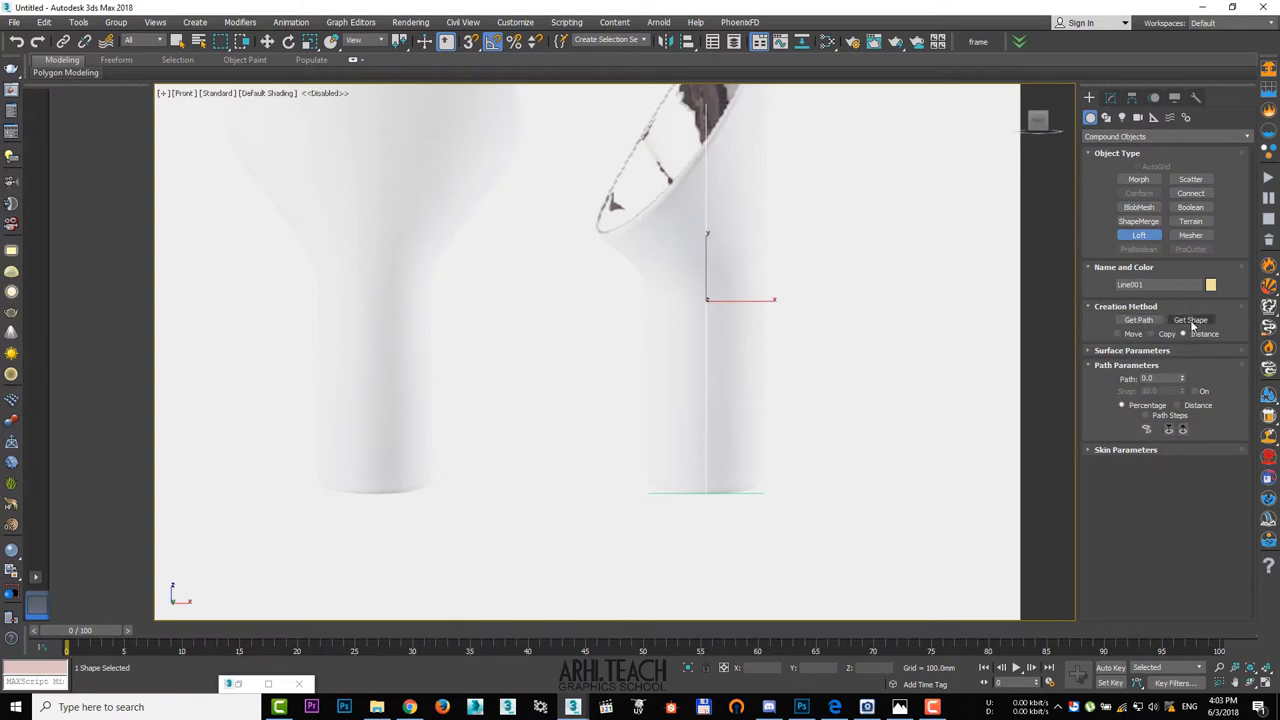
pyautogui.click(1190, 320)
pyautogui.click(711, 493)
pyautogui.press('w')
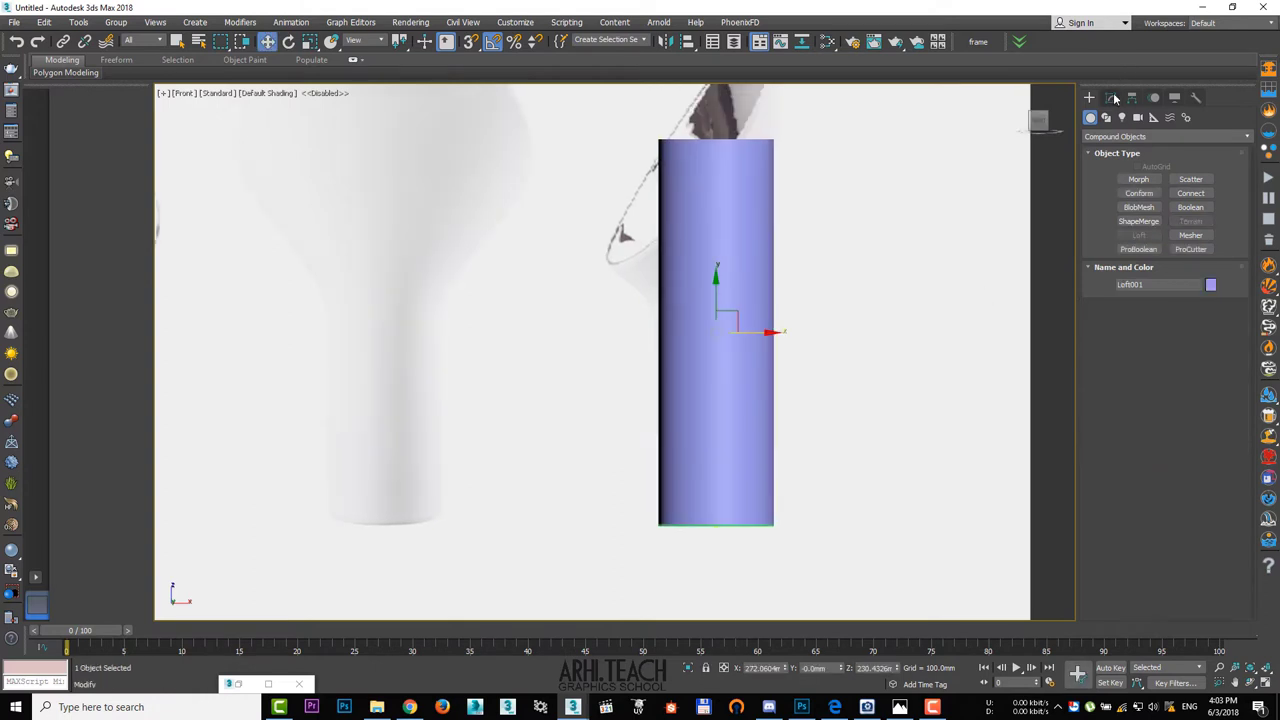
# - Copy the loft's base cross-section up the path to where the stem starts to flare
pyautogui.click(1110, 97)
pyautogui.click(1123, 167)
pyautogui.click(700, 516)
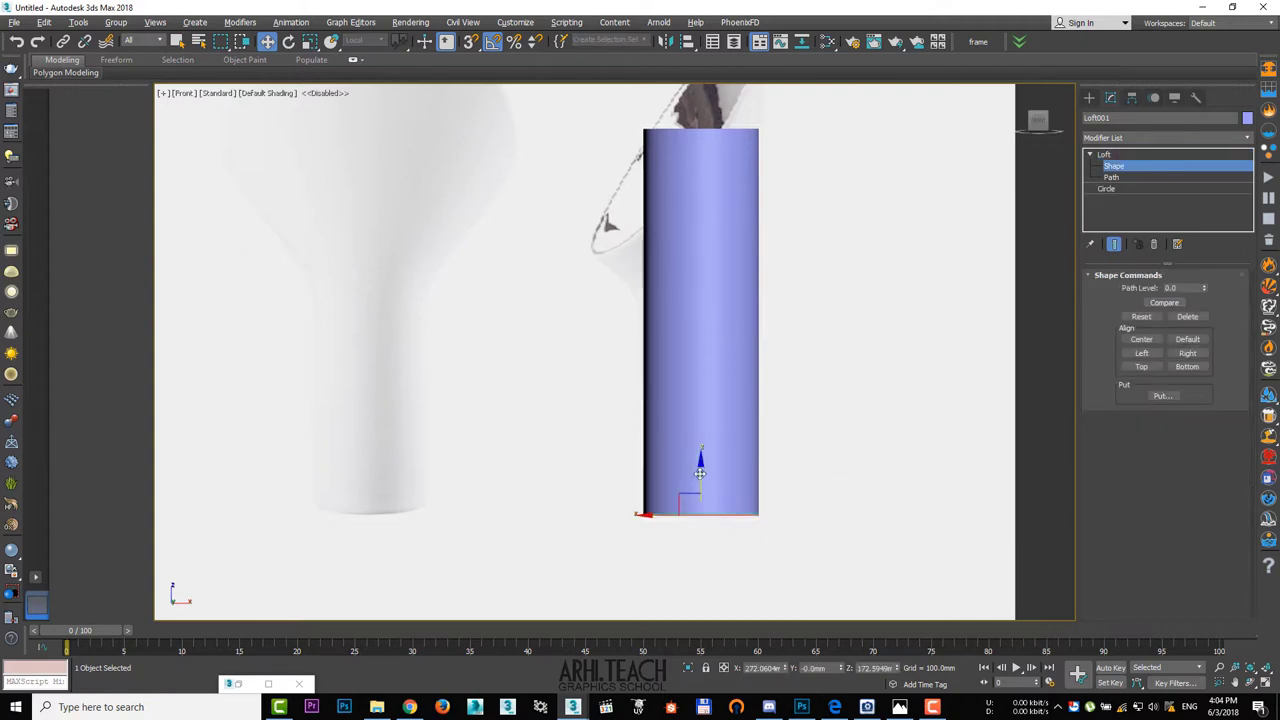
pyautogui.keyDown('shift'); pyautogui.moveTo(697, 476); pyautogui.dragTo(697, 290); pyautogui.keyUp('shift')
pyautogui.click(100, 49)
# - Copy the cross-section slightly higher to about path level 56.8, tilt it, and fit it to the start of the flare
pyautogui.scroll(5, 725, 342)
pyautogui.moveTo(725, 342); pyautogui.dragTo(739, 446, button='middle')
pyautogui.keyDown('shift'); pyautogui.moveTo(667, 371); pyautogui.dragTo(663, 306); pyautogui.keyUp('shift')
pyautogui.press('e')
pyautogui.press('w')
pyautogui.press('r')
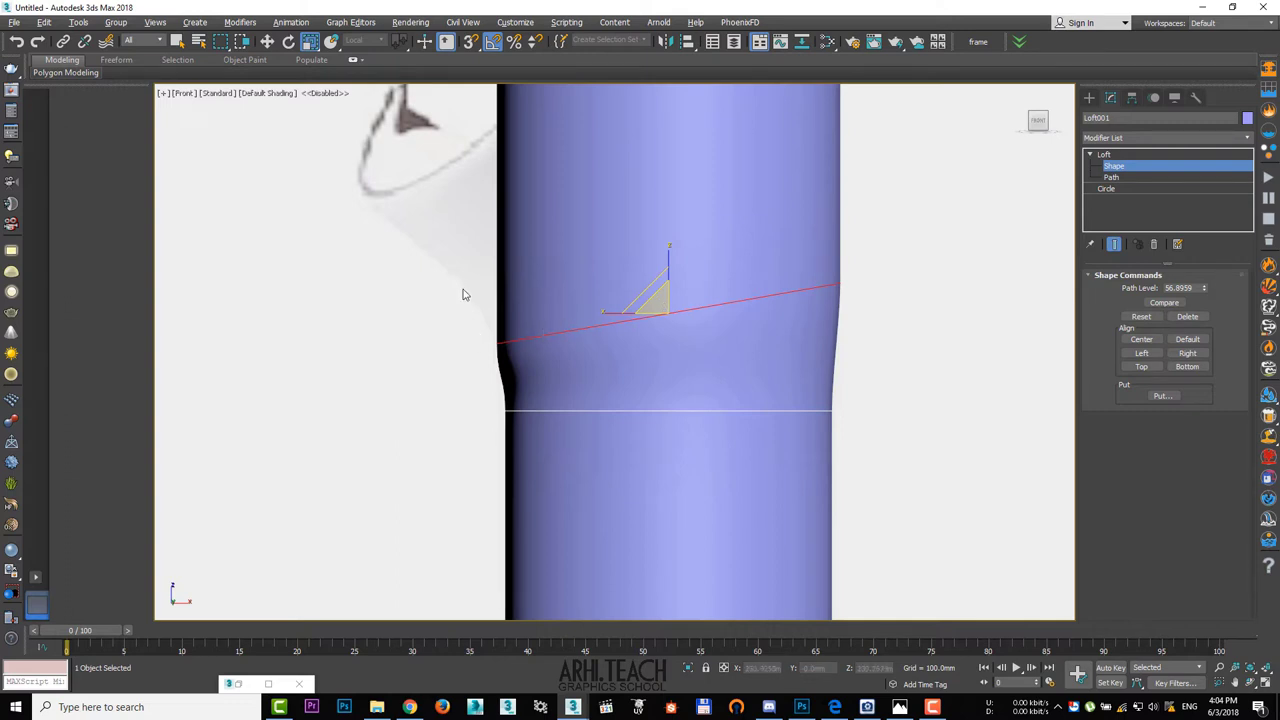
pyautogui.press('w')
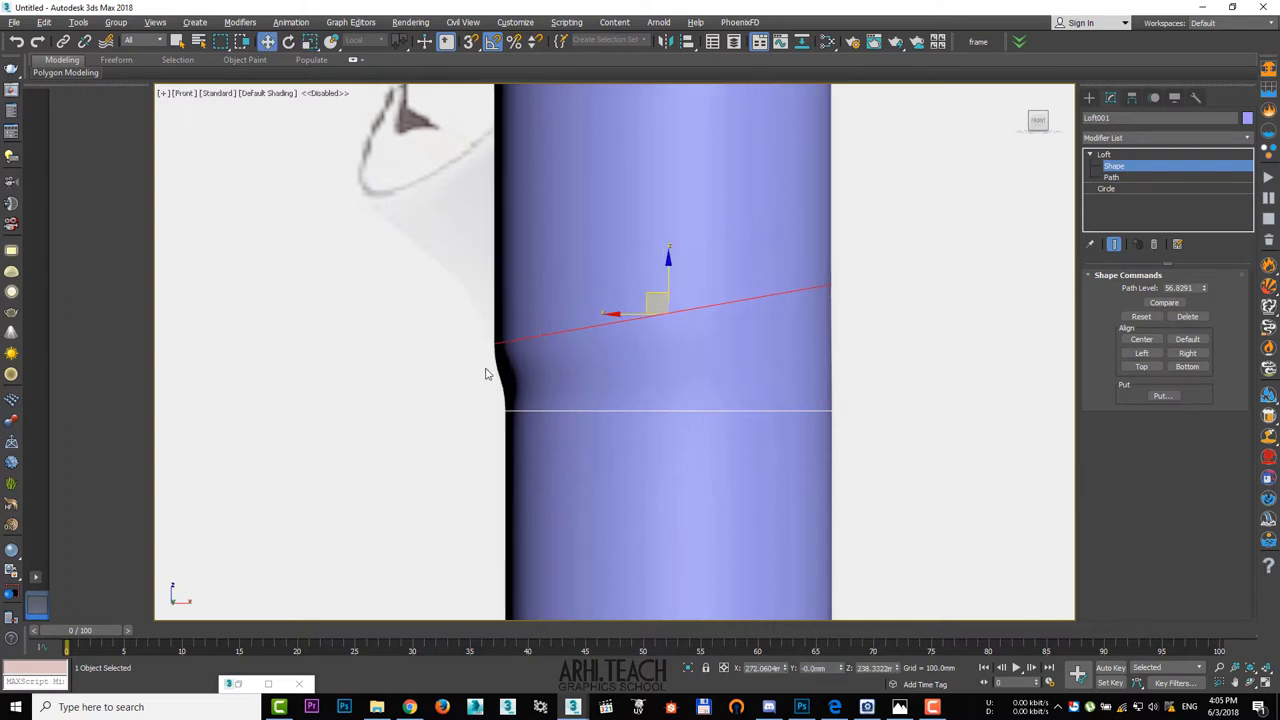
# - Reduce the loft's path steps to the minimum and copy a further cross-section just above the tilted one
pyautogui.click(1104, 155)
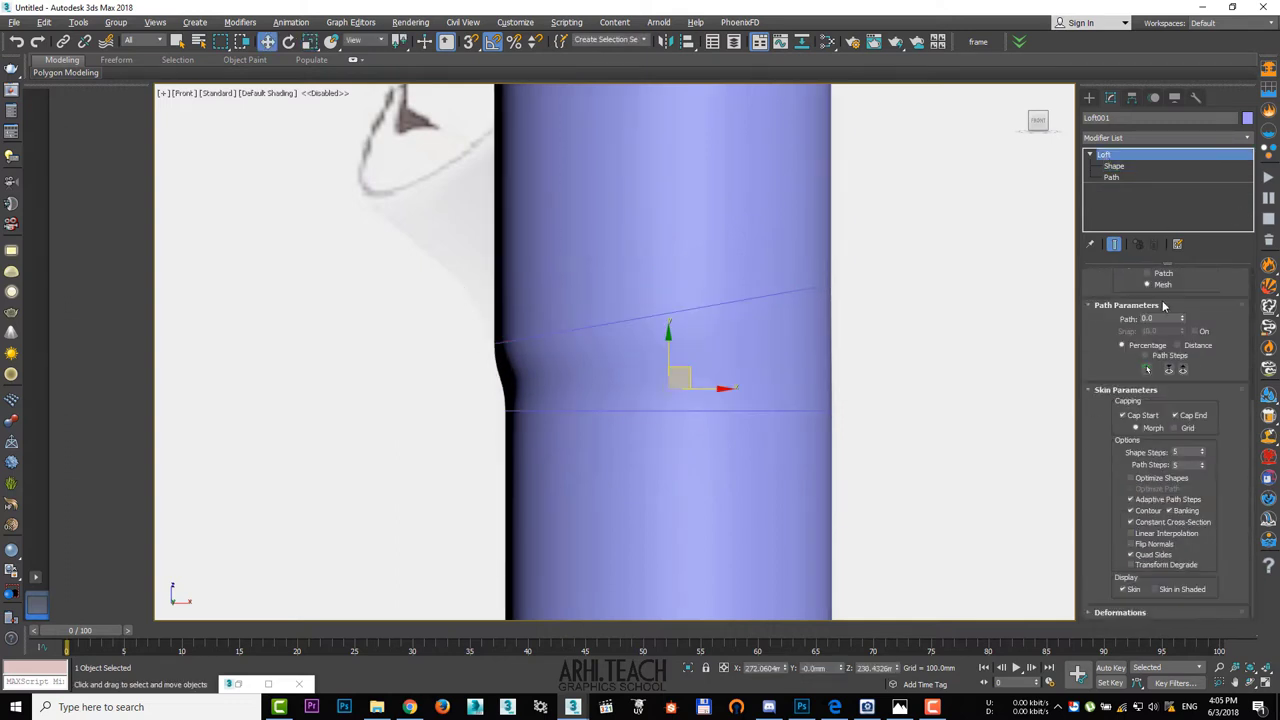
pyautogui.rightClick(1203, 467)
pyautogui.moveTo(915, 235); pyautogui.dragTo(930, 326, button='middle')
pyautogui.press('1')
pyautogui.keyDown('shift'); pyautogui.moveTo(682, 371); pyautogui.dragTo(711, 280); pyautogui.keyUp('shift')
pyautogui.press('Return')
pyautogui.press('e')
pyautogui.press('r')
# - Add another cross-section at about path level 72.7, tilting and enlarging it to follow the reference flare
pyautogui.moveTo(668, 318); pyautogui.dragTo(703, 207)
pyautogui.press('w')
pyautogui.click(101, 49)
pyautogui.press('e')
pyautogui.press('r')
pyautogui.moveTo(675, 250); pyautogui.dragTo(655, 217)
pyautogui.press('w')
pyautogui.moveTo(660, 217); pyautogui.dragTo(694, 332, button='middle')
# - Copy a cross-section up to the vase's rim and rotate, scale and adjust it to match the slanted opening
pyautogui.keyDown('shift'); pyautogui.moveTo(715, 320); pyautogui.dragTo(712, 100); pyautogui.keyUp('shift')
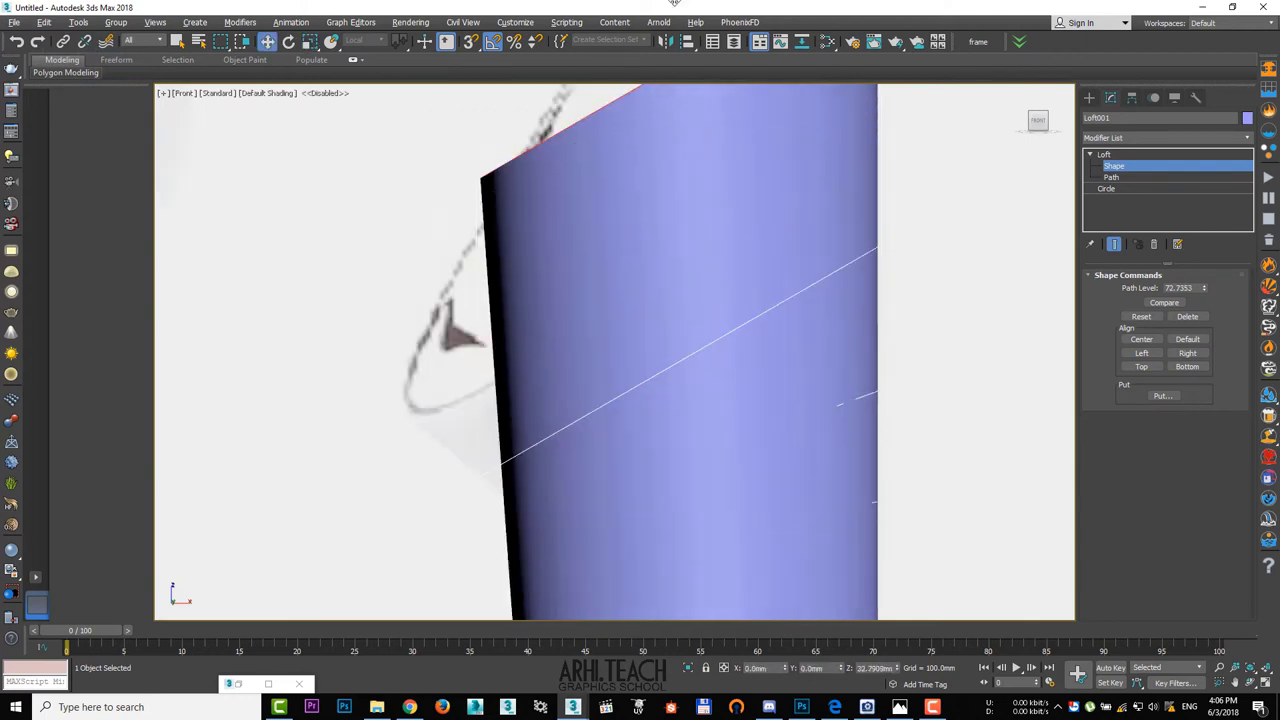
pyautogui.click(101, 49)
pyautogui.scroll(-4, 751, 317)
pyautogui.press('e')
pyautogui.moveTo(770, 180); pyautogui.dragTo(731, 137)
pyautogui.press('r')
pyautogui.moveTo(764, 224); pyautogui.dragTo(761, 212)
pyautogui.moveTo(761, 212); pyautogui.dragTo(766, 263, button='middle')
pyautogui.moveTo(767, 272); pyautogui.dragTo(792, 248)
pyautogui.press('e')
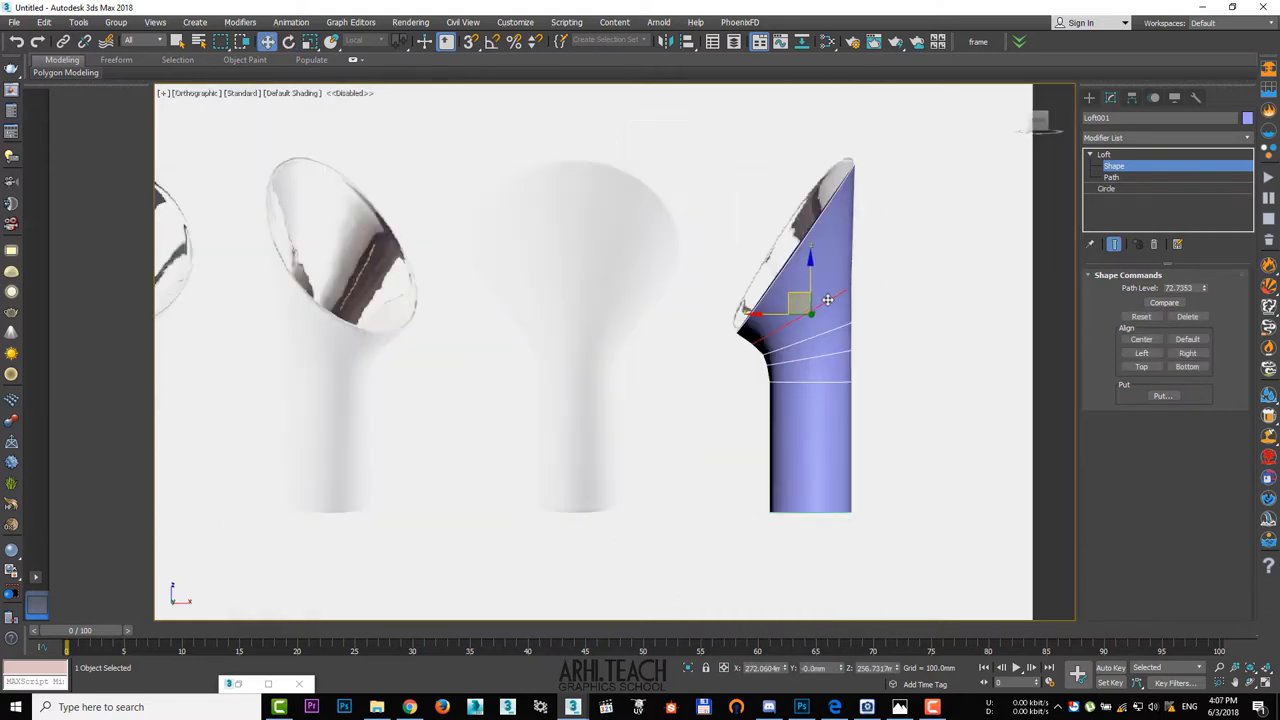
# - Leave the shape editing and add an Edit Poly modifier on top of the loft
pyautogui.moveTo(595, 343); pyautogui.dragTo(560, 388, button='middle')
pyautogui.scroll(1, 486, 346)
pyautogui.click(1136, 157)
pyautogui.scroll(-2, 884, 222)
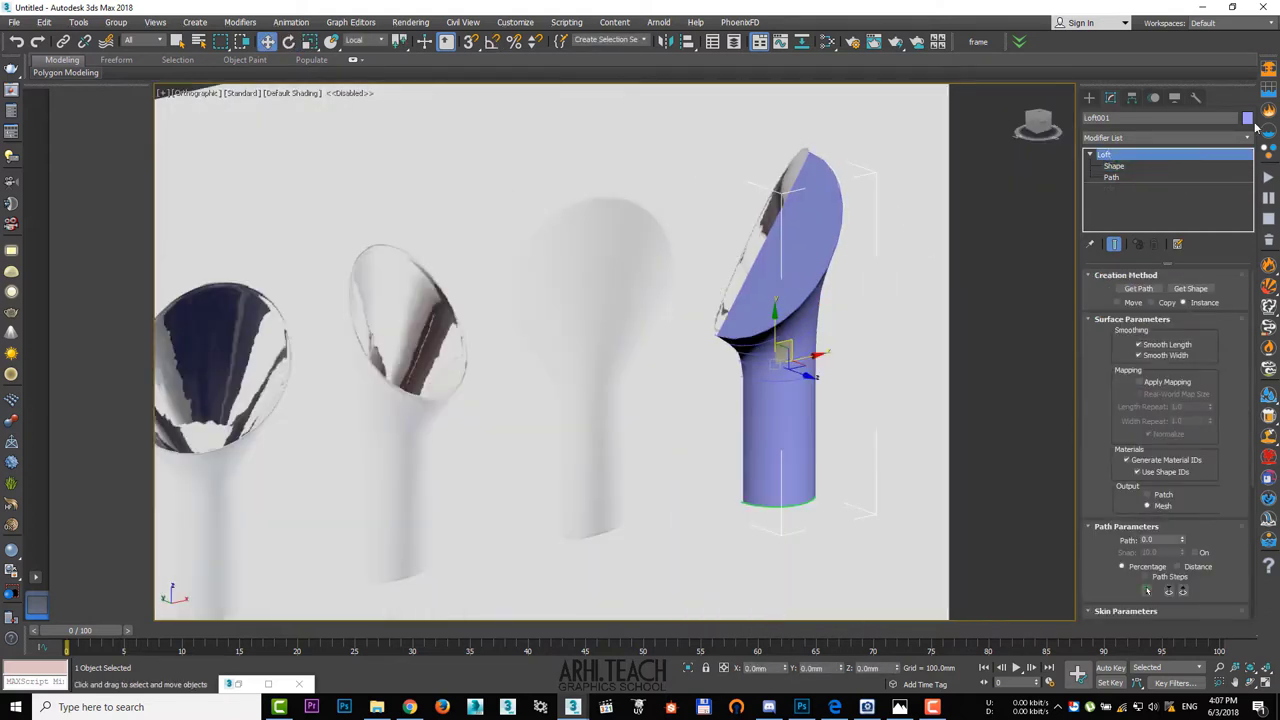
pyautogui.click(1170, 138)
pyautogui.press('e')
pyautogui.press('e')
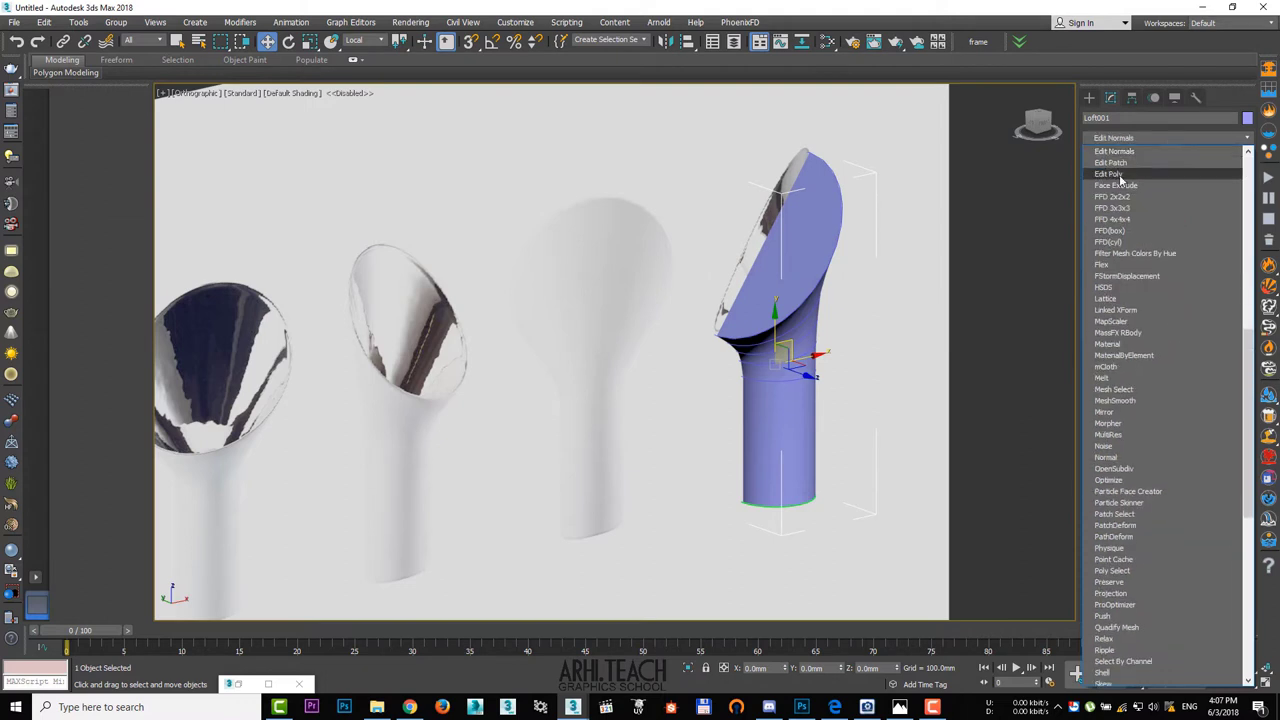
pyautogui.click(1110, 174)
# - Delete the polygon capping the vase's slanted opening
pyautogui.click(1179, 380)
pyautogui.click(790, 230)
pyautogui.press('Delete')
pyautogui.keyDown('alt'); pyautogui.moveTo(909, 272); pyautogui.dragTo(894, 237, button='middle'); pyautogui.keyUp('alt')
# - Rotate the whole vase about its vertical axis with angle snap so the opening faces forward
pyautogui.press('4')
pyautogui.press('e')
pyautogui.press('a')
pyautogui.moveTo(805, 378); pyautogui.dragTo(843, 399)
pyautogui.press('w')
pyautogui.keyDown('alt'); pyautogui.moveTo(900, 345); pyautogui.dragTo(863, 366, button='middle'); pyautogui.keyUp('alt')
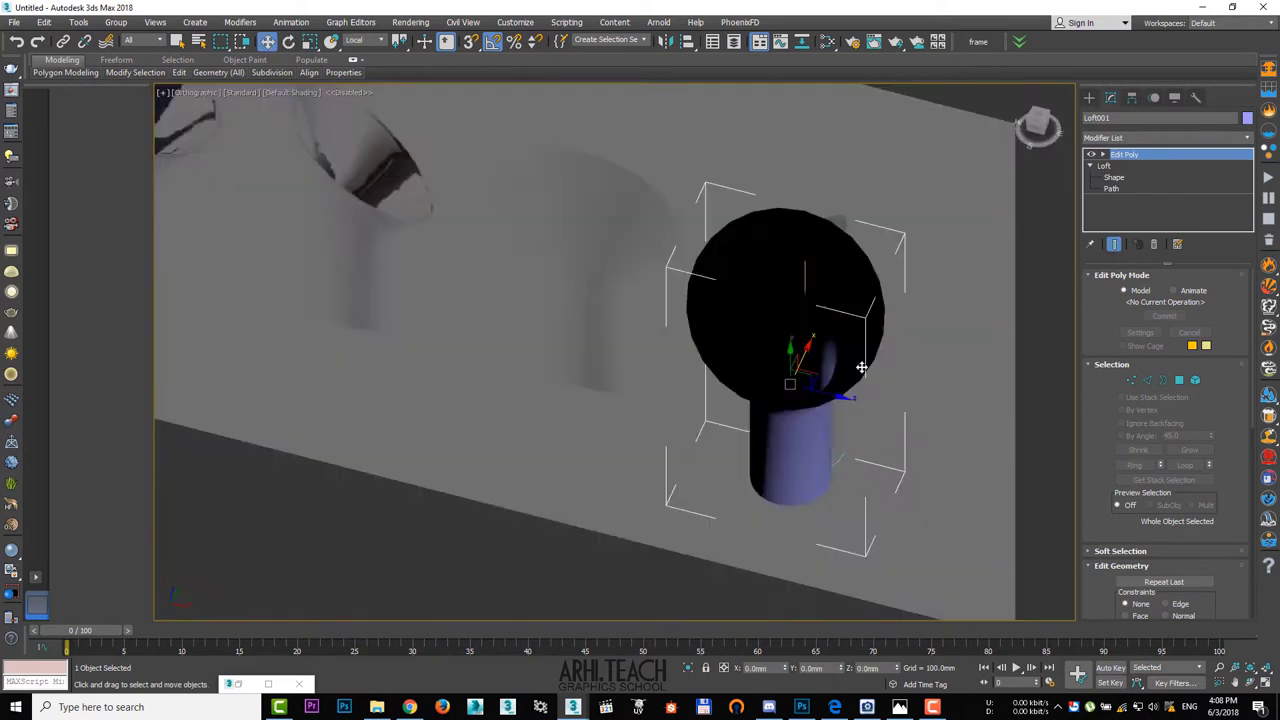
# - Move the vase over the third reference vase and bring it in front of the reference plane
pyautogui.press('f')
pyautogui.moveTo(974, 394); pyautogui.dragTo(780, 394)
pyautogui.keyDown('alt'); pyautogui.moveTo(785, 395); pyautogui.dragTo(748, 422, button='middle'); pyautogui.keyUp('alt')
pyautogui.moveTo(765, 425); pyautogui.dragTo(804, 415)
pyautogui.keyDown('alt'); pyautogui.moveTo(923, 428); pyautogui.dragTo(950, 375, button='middle'); pyautogui.keyUp('alt')
# - Show edged faces and inset the polygon that closes the bottom of the vase
pyautogui.scroll(3, 771, 473)
pyautogui.press('4')
pyautogui.press('F4')
pyautogui.keyDown('alt'); pyautogui.moveTo(771, 473); pyautogui.dragTo(783, 443, button='middle'); pyautogui.keyUp('alt')
pyautogui.scroll(4, 759, 388)
pyautogui.click(759, 389)
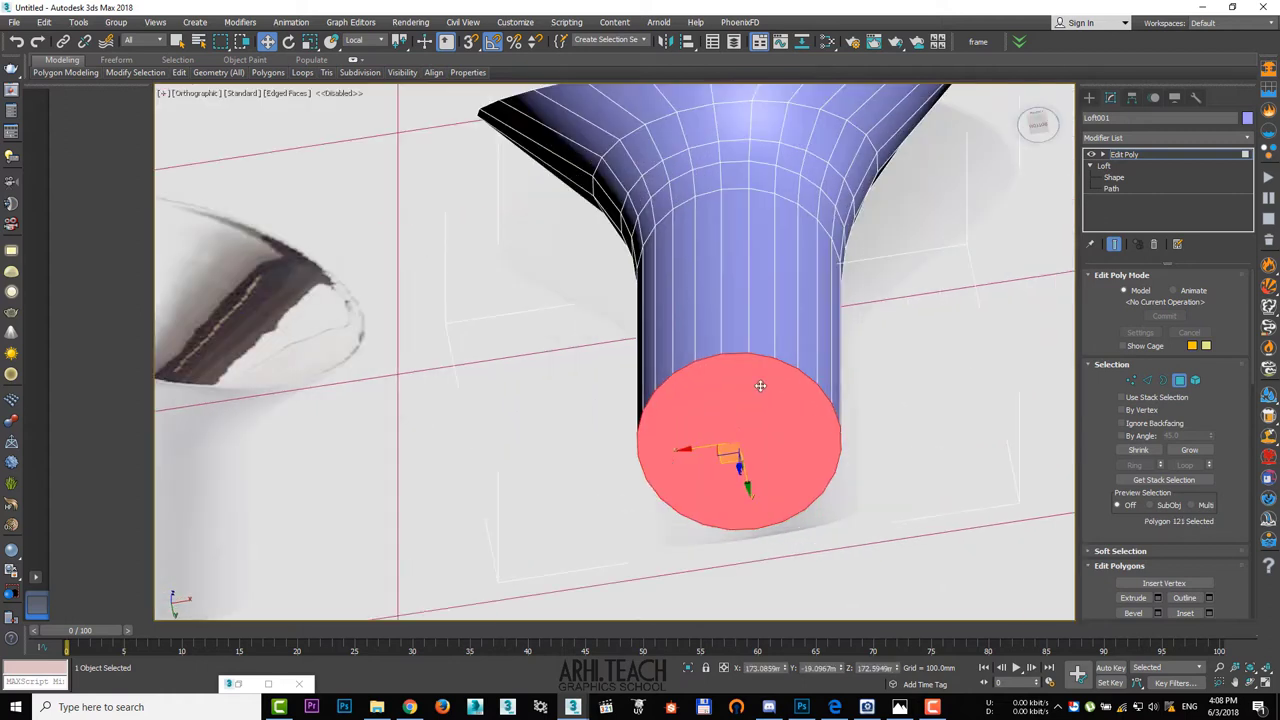
pyautogui.rightClick(752, 369)
pyautogui.click(738, 435)
pyautogui.moveTo(741, 430)
pyautogui.mouseDown()
pyautogui.moveTo(748, 399)
pyautogui.moveTo(731, 446)
pyautogui.mouseUp()
# - Collapse the inner bottom polygon to a single point at the centre of the base
pyautogui.rightClick(729, 437)
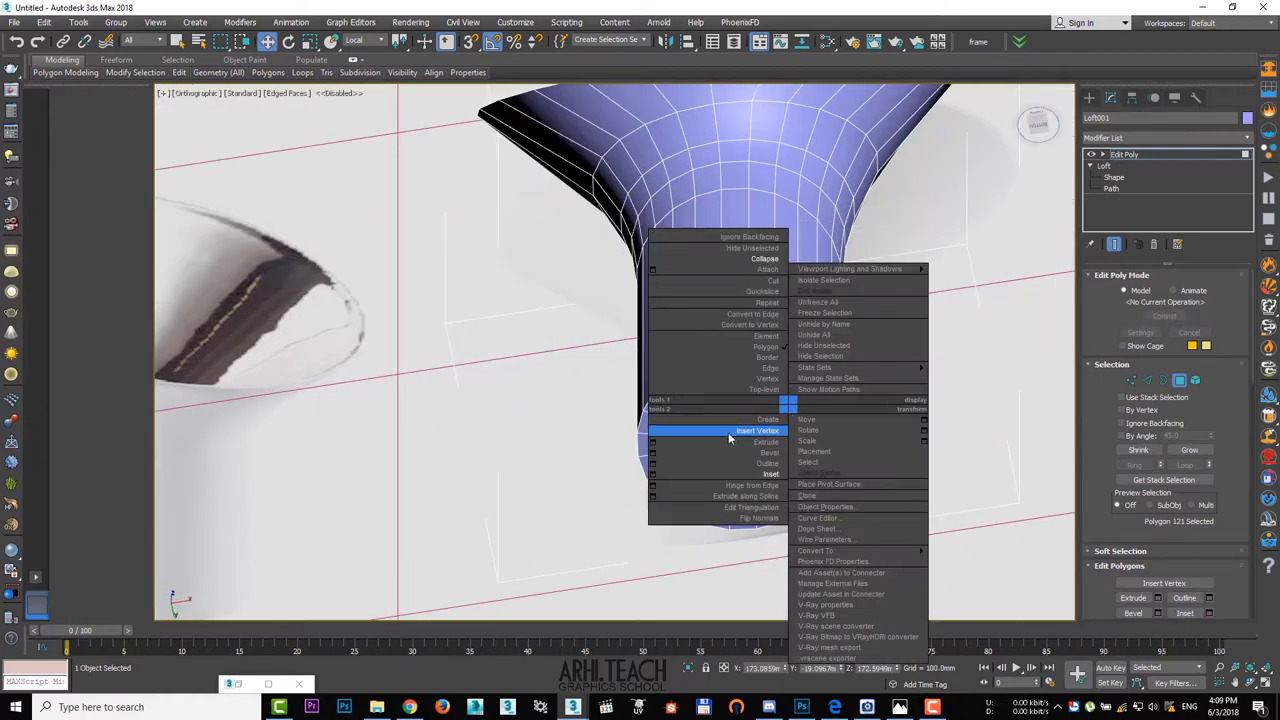
pyautogui.click(765, 258)
pyautogui.keyDown('alt'); pyautogui.moveTo(803, 334); pyautogui.dragTo(794, 393, button='middle'); pyautogui.keyUp('alt')
pyautogui.scroll(-2, 802, 377)
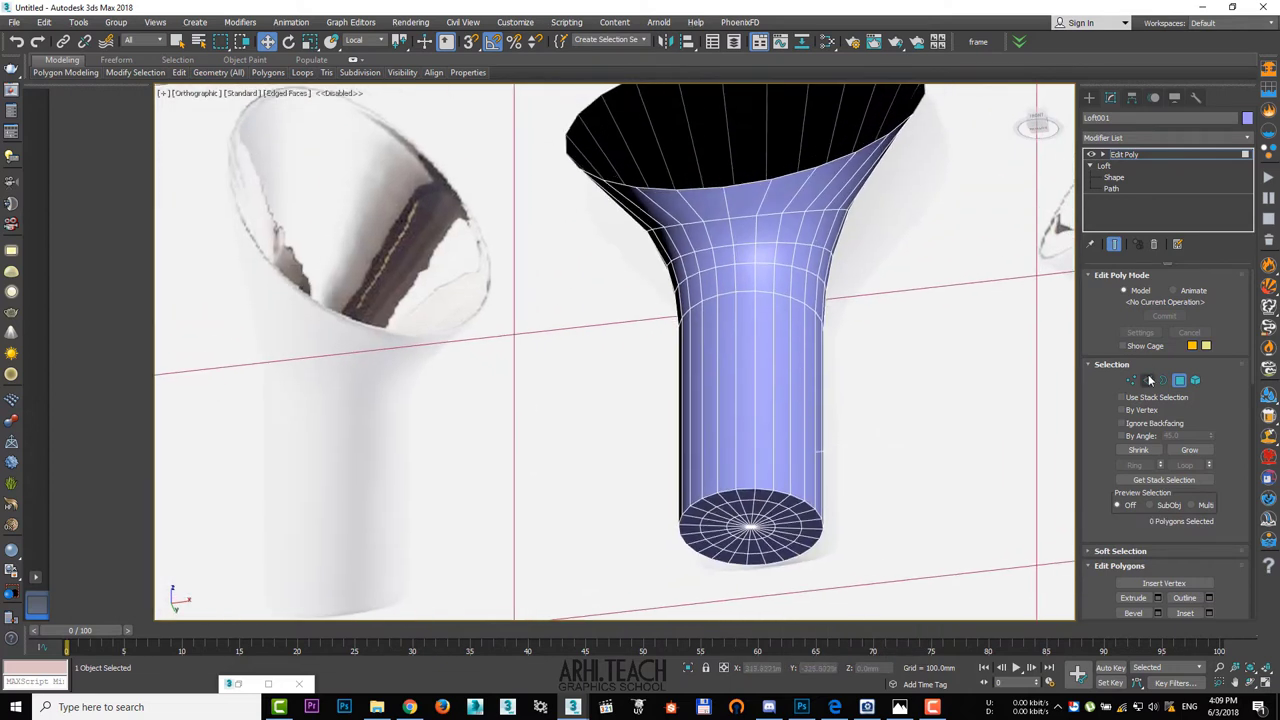
# - Select the outer edge loop around the vase's base and add a Chamfer modifier with an amount of 1 mm
pyautogui.click(1148, 380)
pyautogui.scroll(2, 877, 490)
pyautogui.doubleClick(708, 489)
pyautogui.scroll(-2, 708, 425)
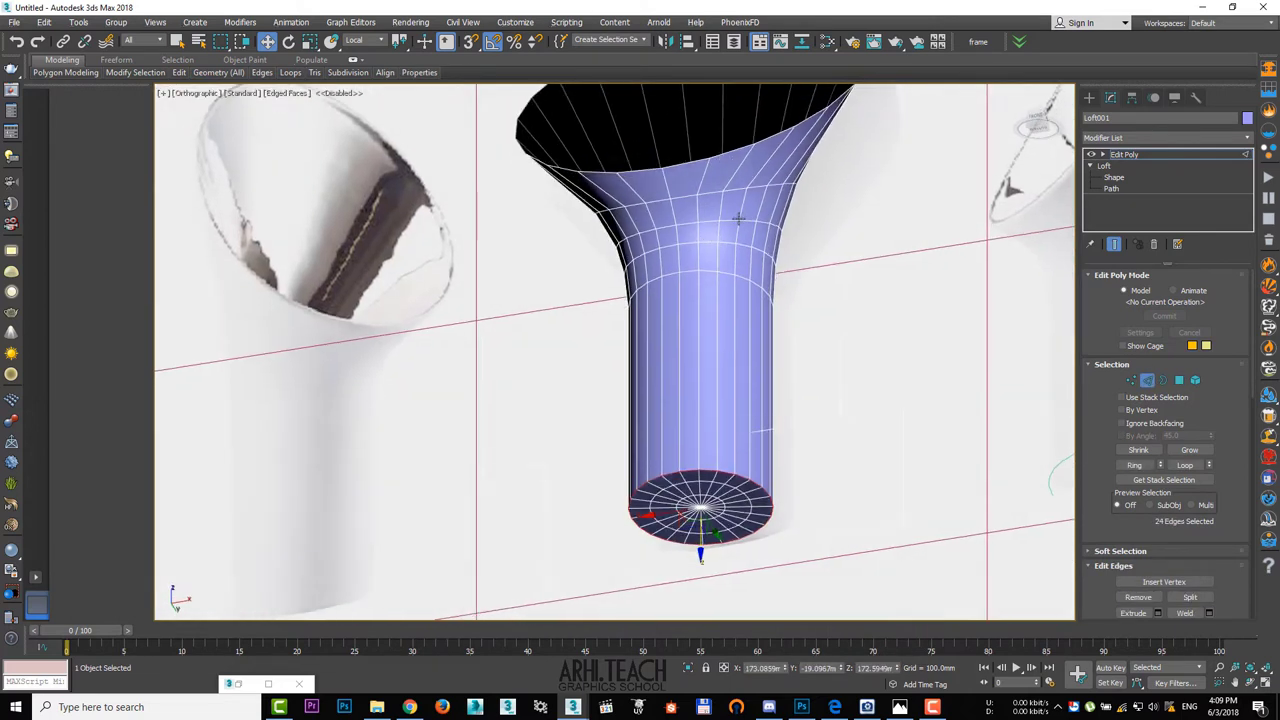
pyautogui.click(1188, 139)
pyautogui.write('ch')
pyautogui.click(1144, 153)
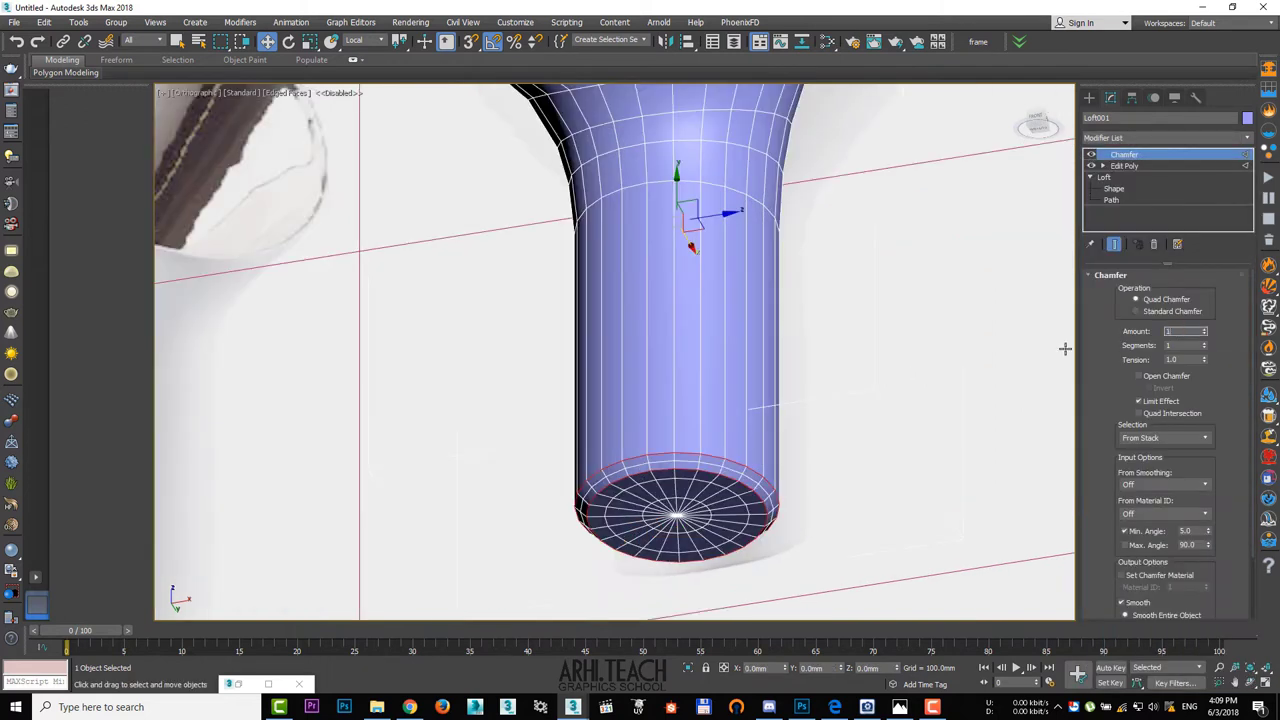
# - Set the base chamfer to 2 segments and a tension of 0.5
pyautogui.keyDown('alt'); pyautogui.moveTo(895, 352); pyautogui.dragTo(842, 395, button='middle'); pyautogui.keyUp('alt')
pyautogui.scroll(2, 780, 445)
pyautogui.moveTo(1184, 345); pyautogui.dragTo(1031, 343)
pyautogui.write('2')
pyautogui.moveTo(867, 395); pyautogui.dragTo(883, 331, button='middle')
pyautogui.moveTo(1204, 360); pyautogui.dragTo(1204, 372)
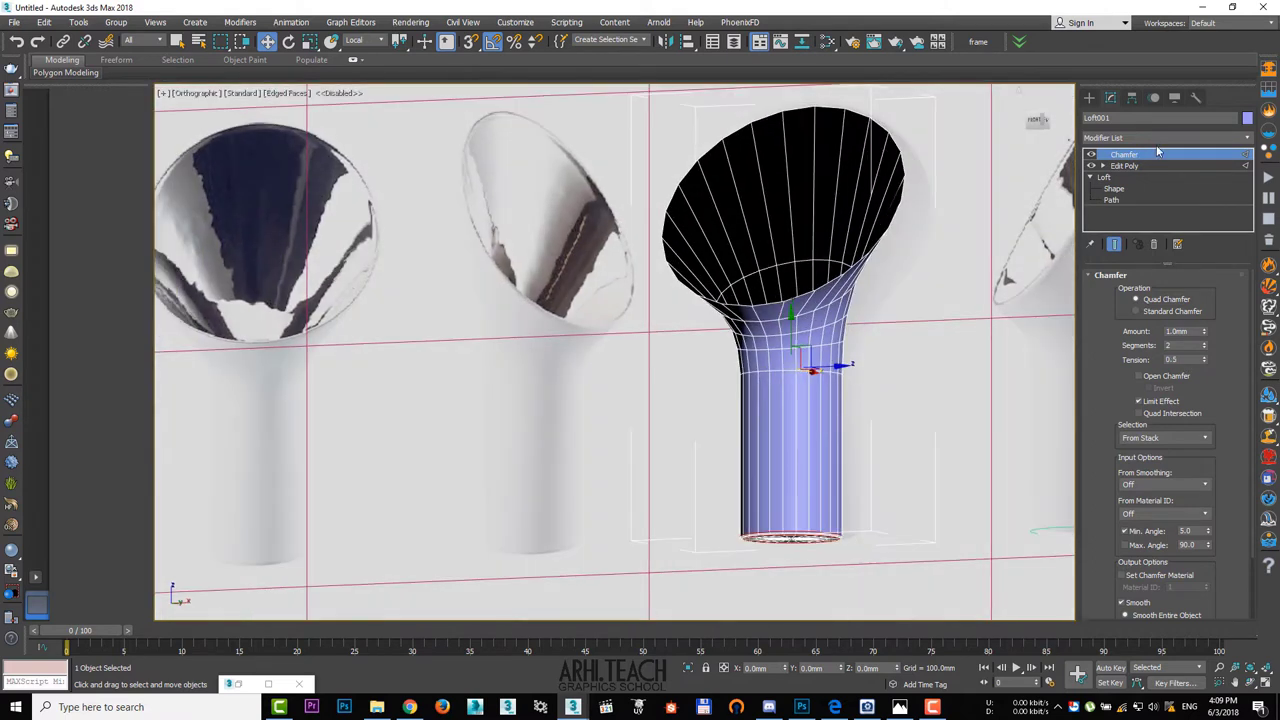
# - Add a Shell modifier to the vase with an inner amount of 2 mm and an outer amount of 0 mm
pyautogui.click(1158, 136)
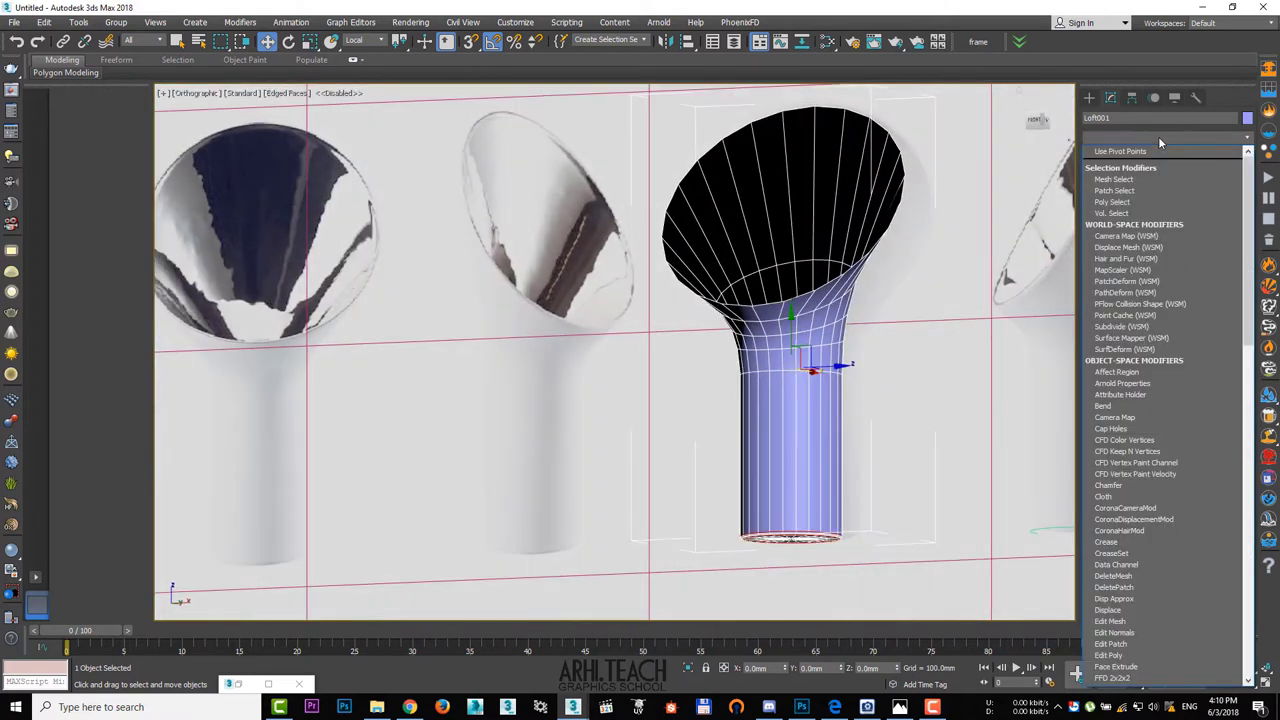
pyautogui.write('sh')
pyautogui.press('Return')
pyautogui.moveTo(851, 241); pyautogui.dragTo(852, 255, button='middle')
pyautogui.doubleClick(1199, 293)
pyautogui.write('1')
pyautogui.press('Return')
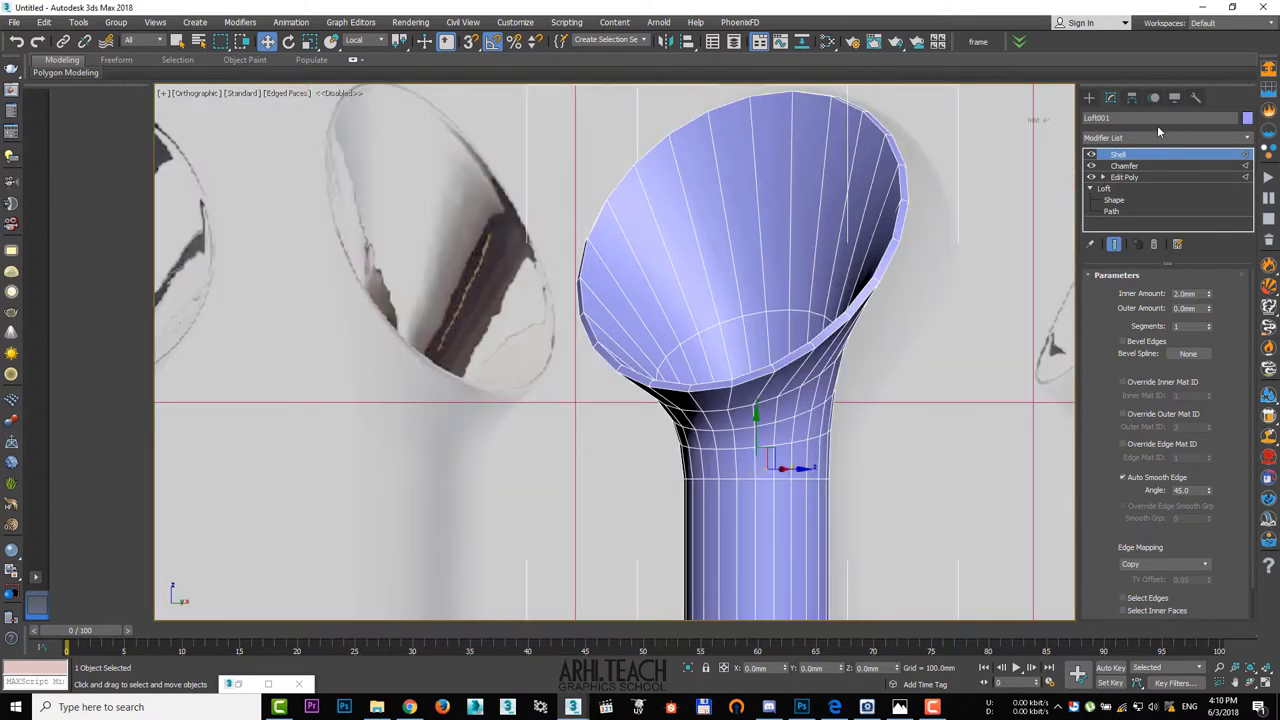
# - Add a TurboSmooth modifier on top of the vase's Shell
pyautogui.click(1167, 139)
pyautogui.write('tu')
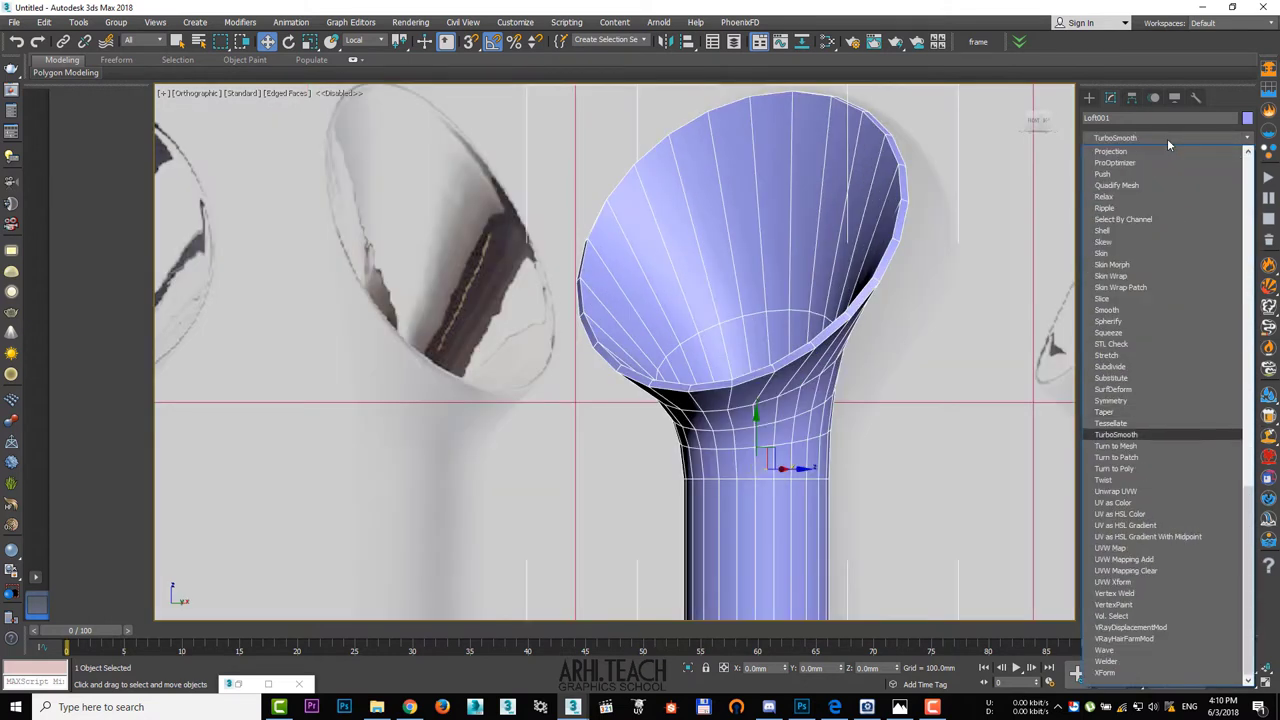
pyautogui.press('Return')
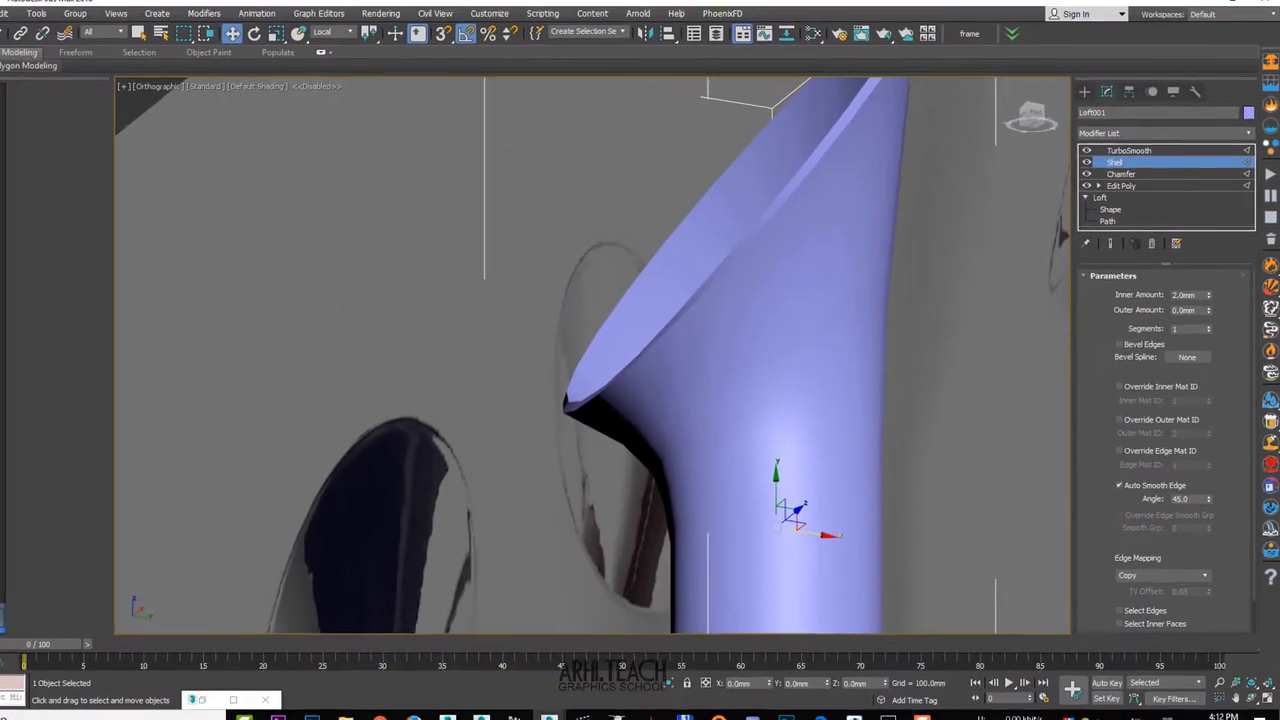
# - Add an Edit Poly modifier between Chamfer and Shell, and select the ring of lengthwise edges just below the rim with edged faces shown
pyautogui.click(1078, 122)
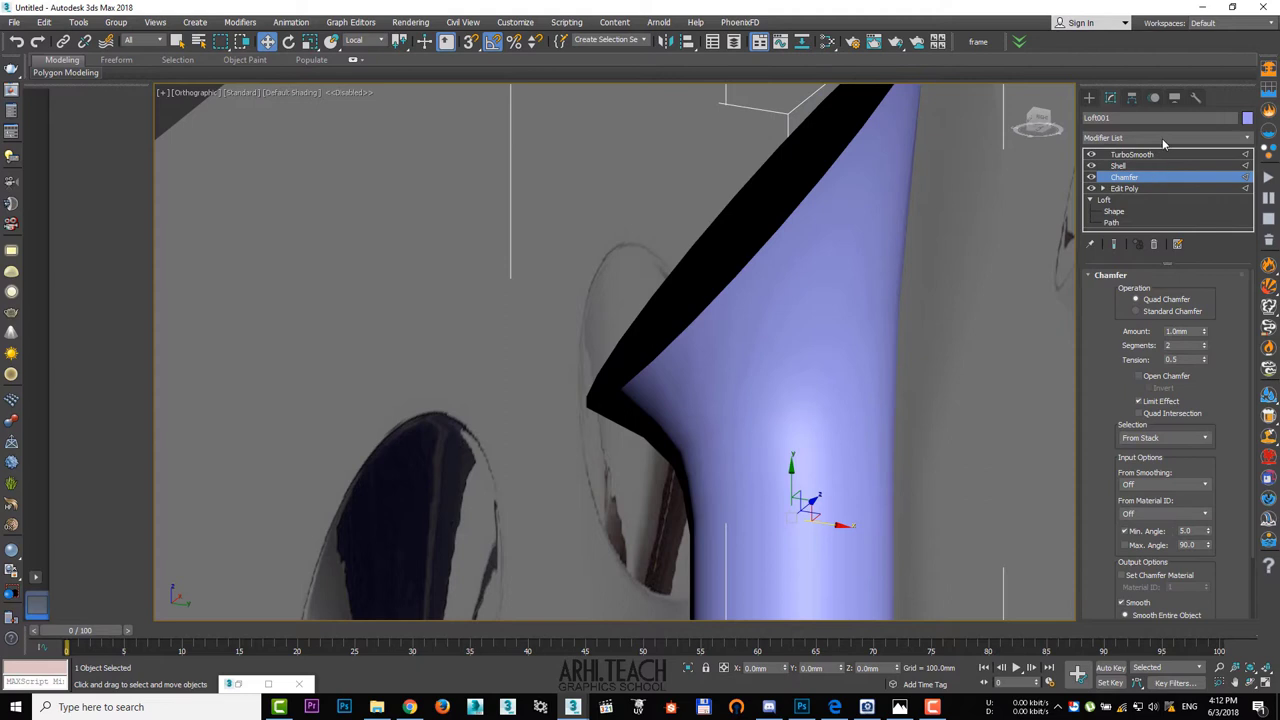
pyautogui.click(1165, 137)
pyautogui.scroll(-5, 1120, 200)
pyautogui.click(1118, 189)
pyautogui.moveTo(866, 235); pyautogui.dragTo(1070, 250, button='middle')
pyautogui.click(1146, 382)
pyautogui.press('F4')
pyautogui.click(906, 264)
pyautogui.keyDown('shift'); pyautogui.click(873, 269); pyautogui.keyUp('shift')
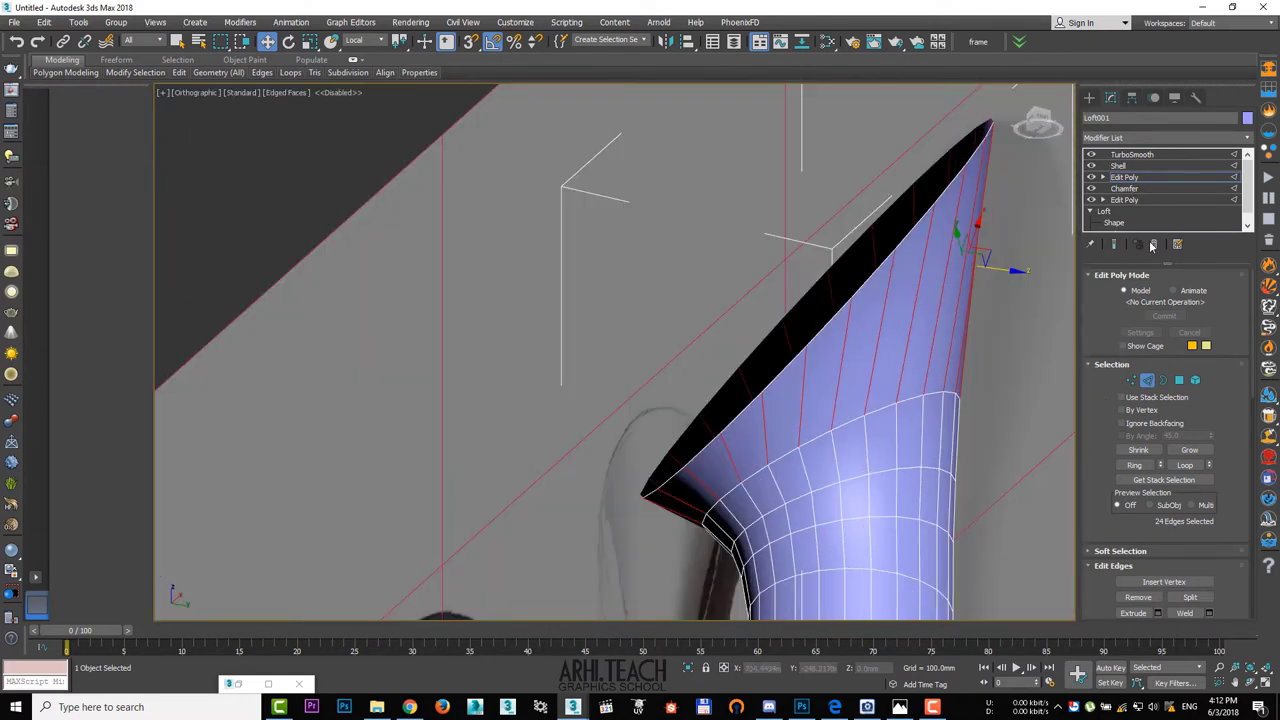
# - Show the end result and connect the selected edge ring with a new loop slid close to the rim
pyautogui.click(1115, 248)
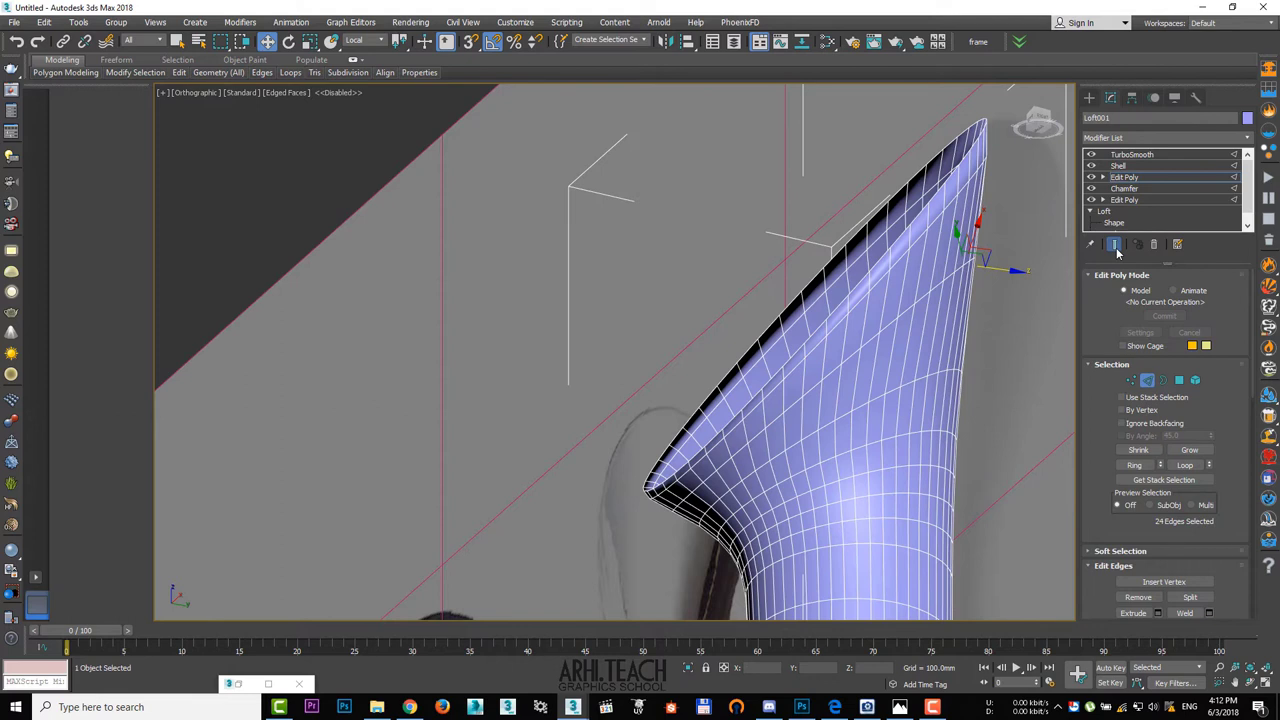
pyautogui.rightClick(951, 241)
pyautogui.click(819, 289)
pyautogui.moveTo(818, 290); pyautogui.dragTo(817, 318, button='middle')
pyautogui.moveTo(625, 399); pyautogui.dragTo(625, 230)
pyautogui.keyDown('alt'); pyautogui.moveTo(868, 215); pyautogui.dragTo(874, 277, button='middle'); pyautogui.keyUp('alt')
pyautogui.scroll(4, 874, 320)
pyautogui.keyDown('alt'); pyautogui.moveTo(874, 366); pyautogui.dragTo(870, 390, button='middle'); pyautogui.keyUp('alt')
pyautogui.moveTo(625, 398)
pyautogui.mouseDown()
pyautogui.moveTo(627, 380)
pyautogui.moveTo(636, 395)
pyautogui.moveTo(644, 386)
pyautogui.mouseUp()
pyautogui.scroll(-5, 703, 355)
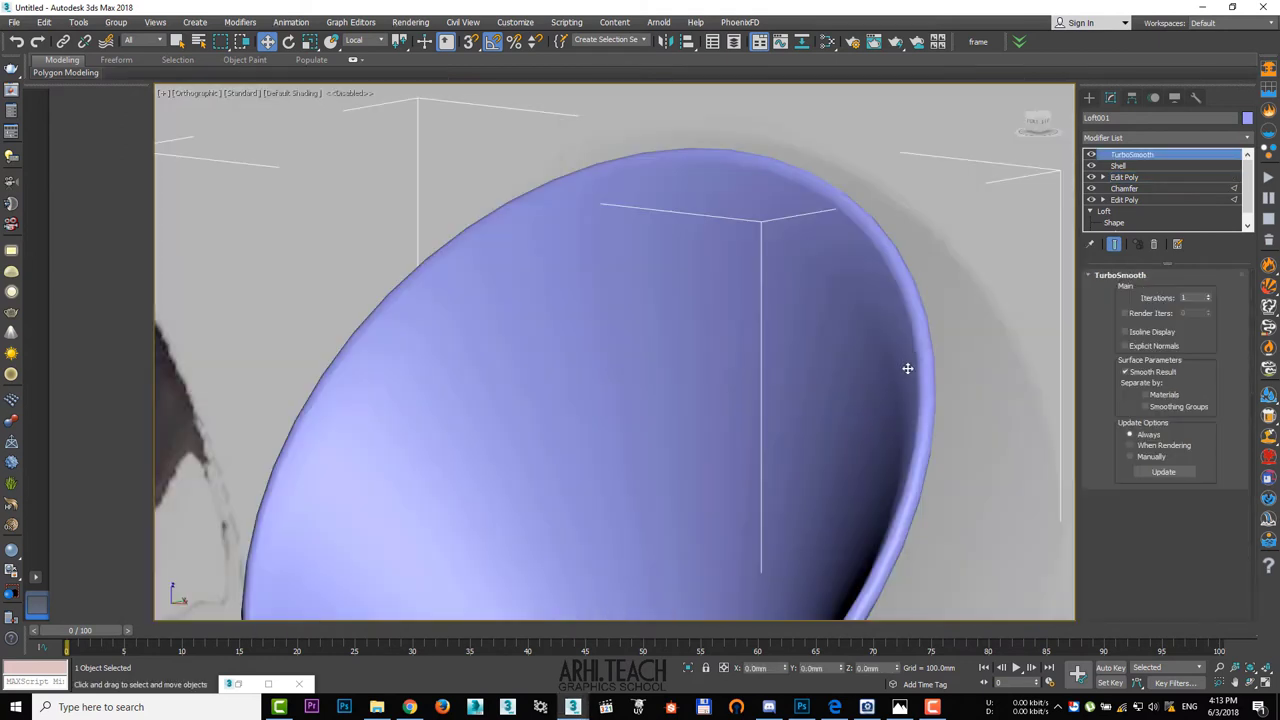
# - Convert the smoothed vase to an Editable Poly
pyautogui.scroll(5, 904, 210)
pyautogui.rightClick(904, 208)
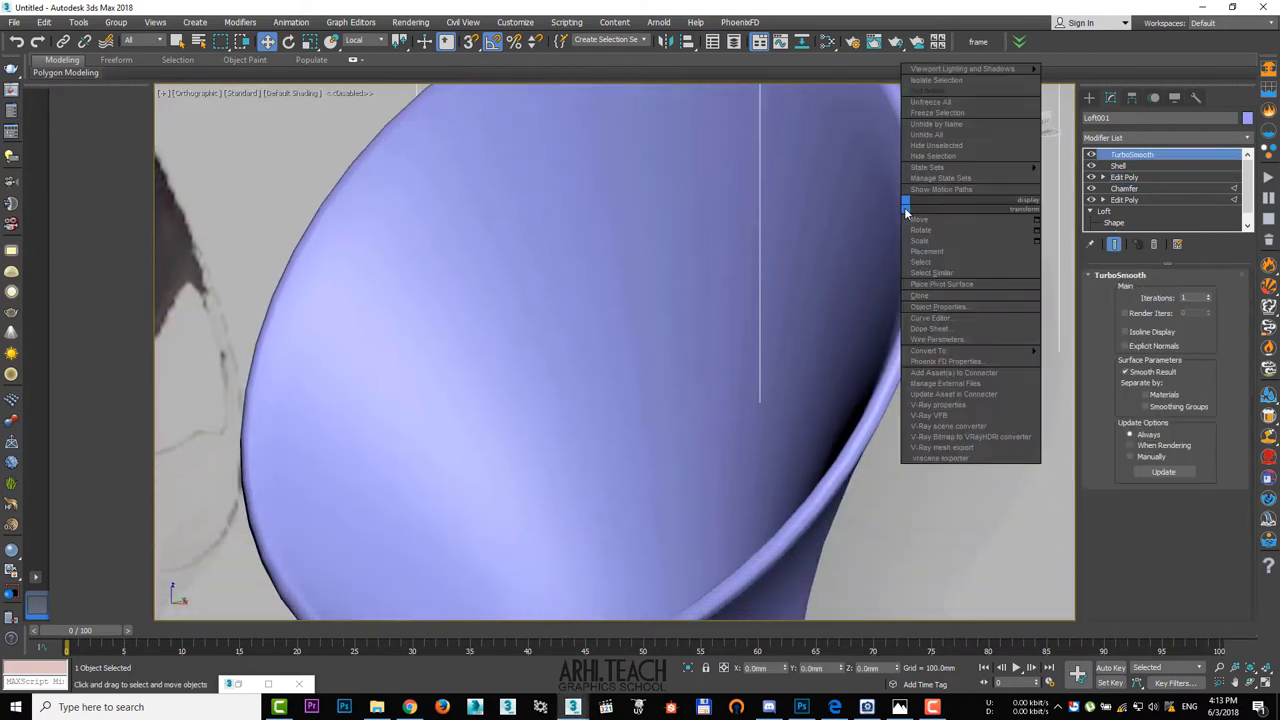
pyautogui.moveTo(955, 352)
pyautogui.click(1088, 361)
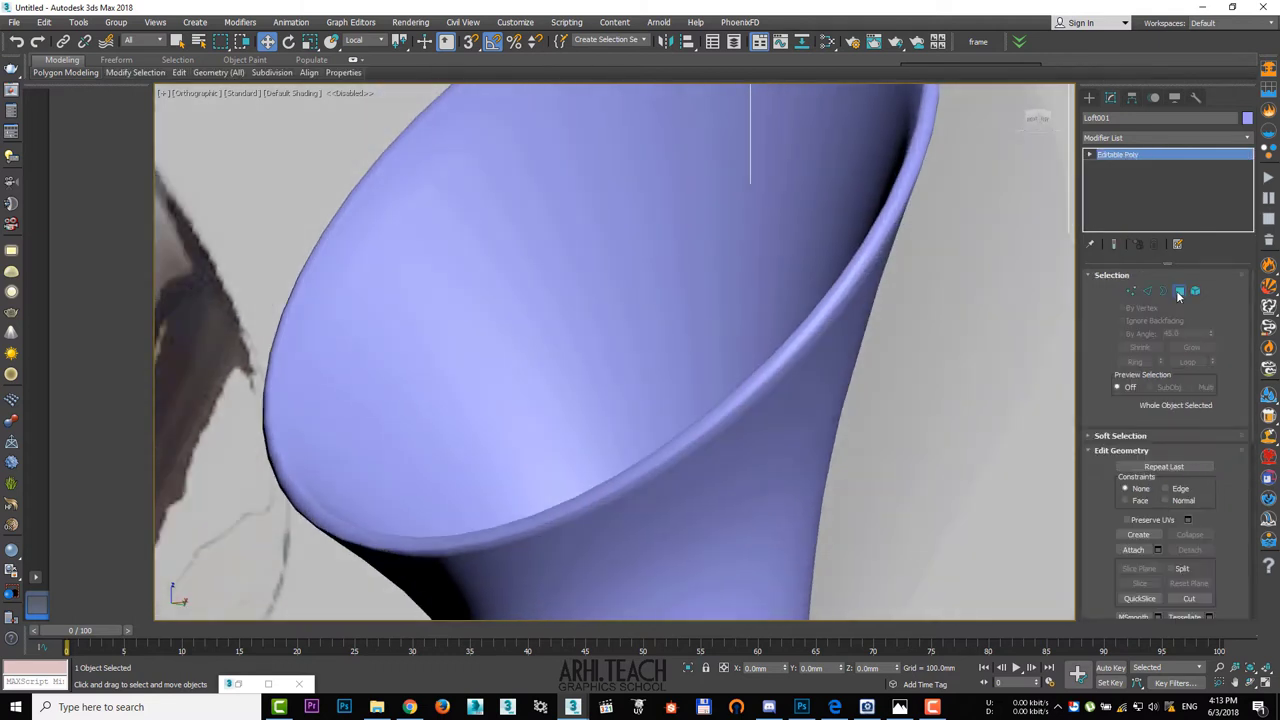
# - Show edged faces and select one column of polygons down the outside of the vase, from the rim to the bottom bevel
pyautogui.click(1179, 291)
pyautogui.press('F4')
pyautogui.scroll(5, 777, 371)
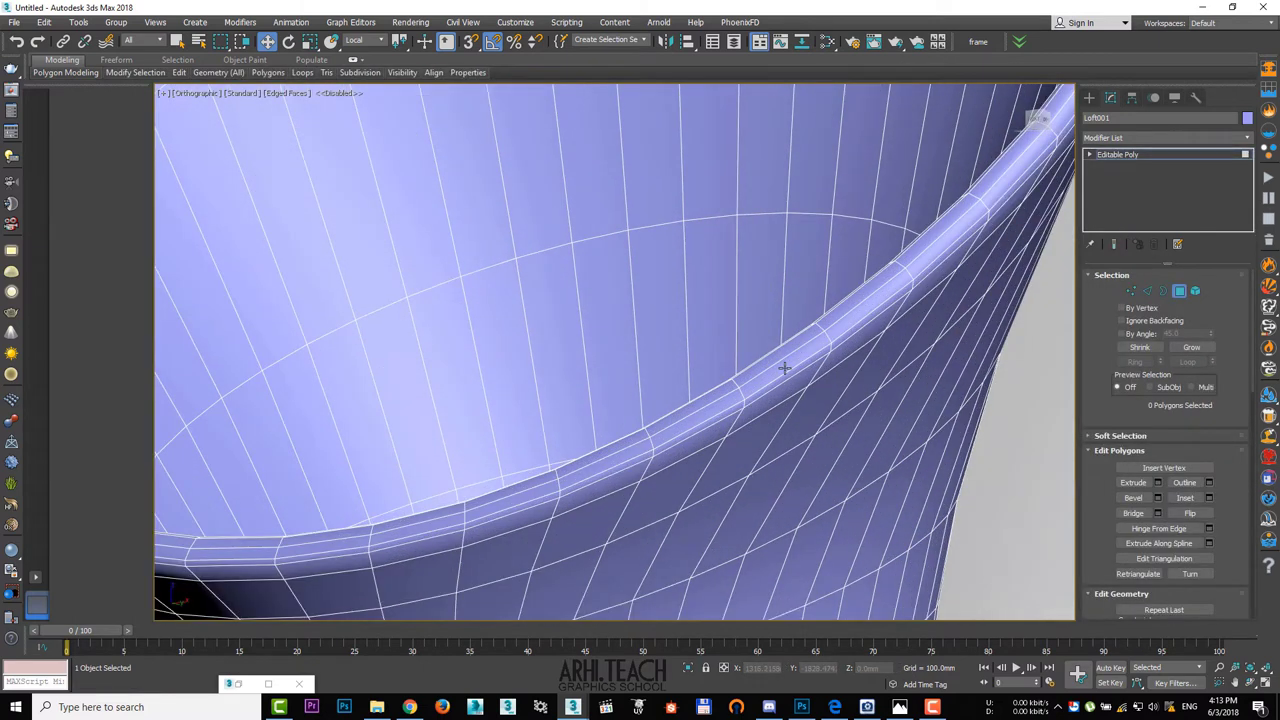
pyautogui.click(785, 368)
pyautogui.scroll(1, 785, 368)
pyautogui.keyDown('ctrl'); pyautogui.click(785, 379); pyautogui.keyUp('ctrl')
pyautogui.moveTo(783, 385); pyautogui.dragTo(785, 265, button='middle')
pyautogui.keyDown('ctrl'); pyautogui.click(770, 288); pyautogui.keyUp('ctrl')
pyautogui.keyDown('ctrl'); pyautogui.click(741, 345); pyautogui.keyUp('ctrl')
pyautogui.keyDown('ctrl'); pyautogui.click(648, 487); pyautogui.keyUp('ctrl')
pyautogui.scroll(-2, 652, 487)
pyautogui.keyDown('ctrl'); pyautogui.click(654, 491); pyautogui.keyUp('ctrl')
pyautogui.moveTo(645, 545); pyautogui.dragTo(686, 115, button='middle')
pyautogui.keyDown('ctrl'); pyautogui.click(674, 183); pyautogui.keyUp('ctrl')
pyautogui.moveTo(677, 505); pyautogui.dragTo(697, 162, button='middle')
pyautogui.keyDown('ctrl'); pyautogui.click(697, 162); pyautogui.keyUp('ctrl')
pyautogui.keyDown('ctrl'); pyautogui.click(697, 482); pyautogui.keyUp('ctrl')
pyautogui.keyDown('alt'); pyautogui.moveTo(697, 482); pyautogui.dragTo(700, 335, button='middle'); pyautogui.keyUp('alt')
pyautogui.scroll(4, 690, 345)
pyautogui.keyDown('ctrl'); pyautogui.click(687, 350); pyautogui.keyUp('ctrl')
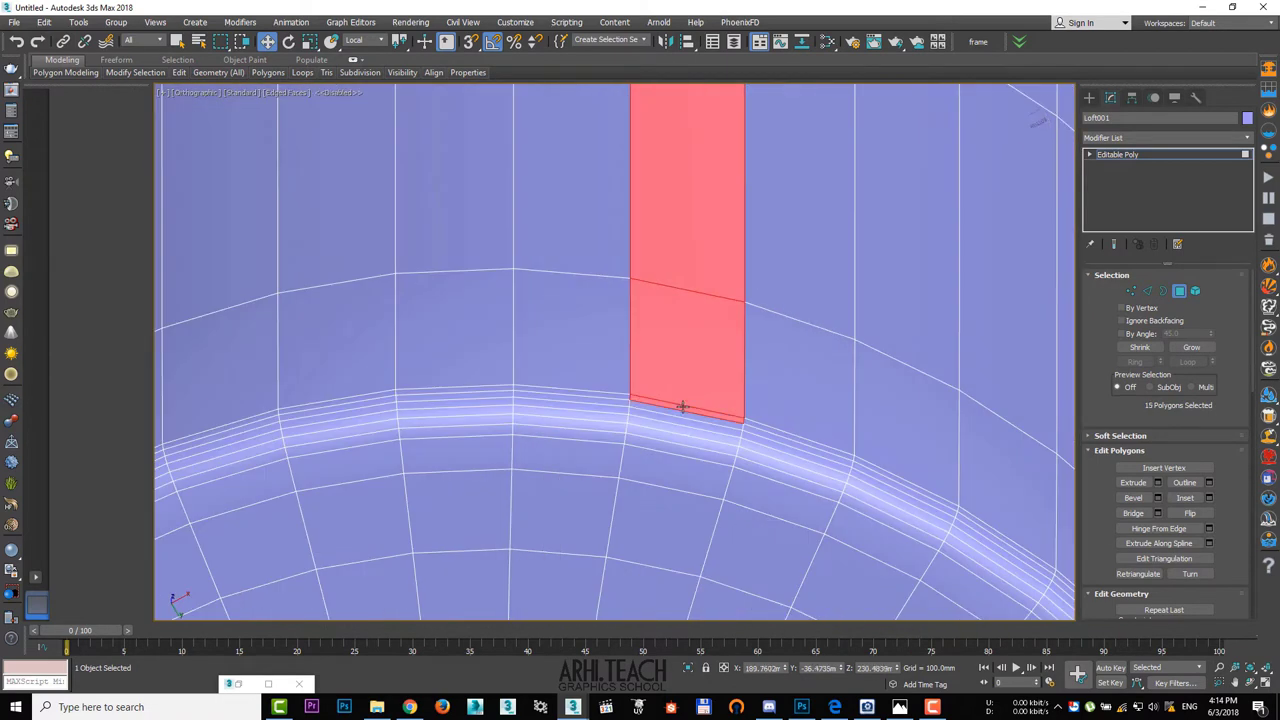
# - Extend the polygon column selection across the bottom bevel and along the base towards its centre
pyautogui.keyDown('ctrl'); pyautogui.click(685, 415); pyautogui.keyUp('ctrl')
pyautogui.keyDown('ctrl'); pyautogui.click(689, 432); pyautogui.keyUp('ctrl')
pyautogui.keyDown('ctrl'); pyautogui.click(691, 450); pyautogui.keyUp('ctrl')
pyautogui.scroll(-3, 786, 511)
pyautogui.moveTo(786, 511); pyautogui.dragTo(797, 155, button='middle')
pyautogui.keyDown('ctrl'); pyautogui.click(711, 278); pyautogui.keyUp('ctrl')
pyautogui.keyDown('ctrl'); pyautogui.click(697, 343); pyautogui.keyUp('ctrl')
pyautogui.keyDown('ctrl'); pyautogui.click(684, 398); pyautogui.keyUp('ctrl')
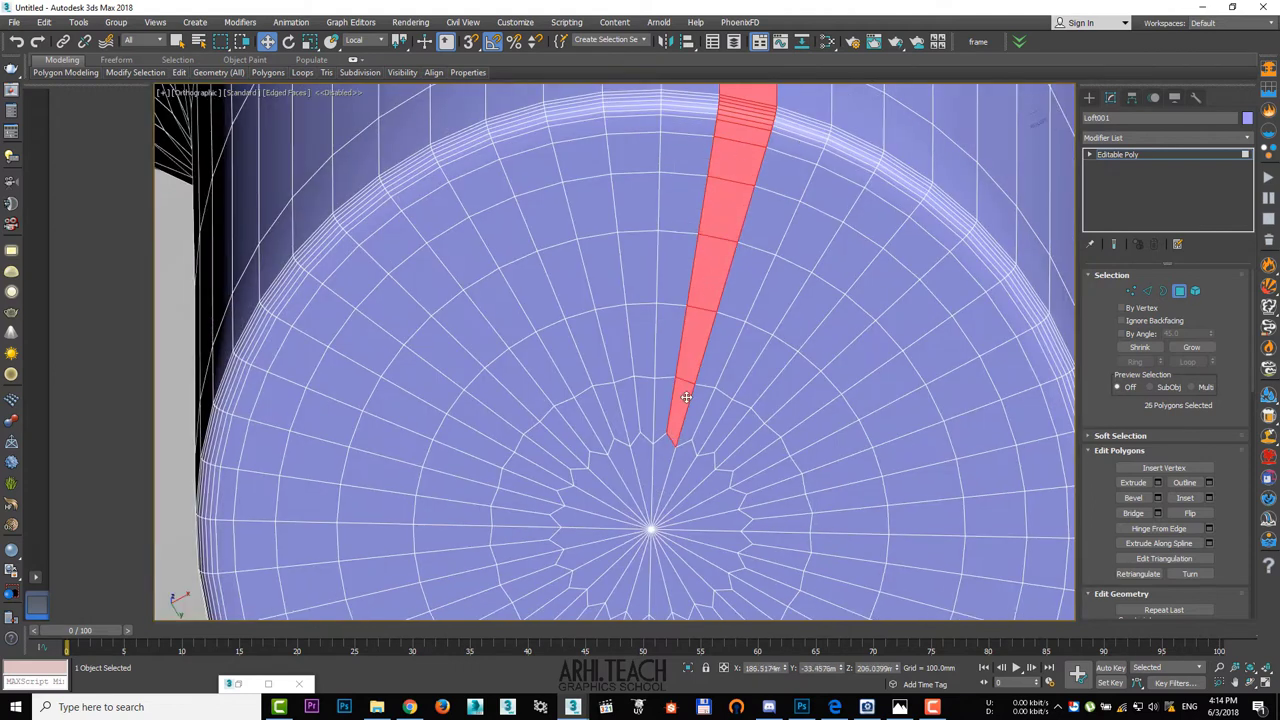
pyautogui.keyDown('alt'); pyautogui.moveTo(713, 377); pyautogui.dragTo(720, 530, button='middle'); pyautogui.keyUp('alt')
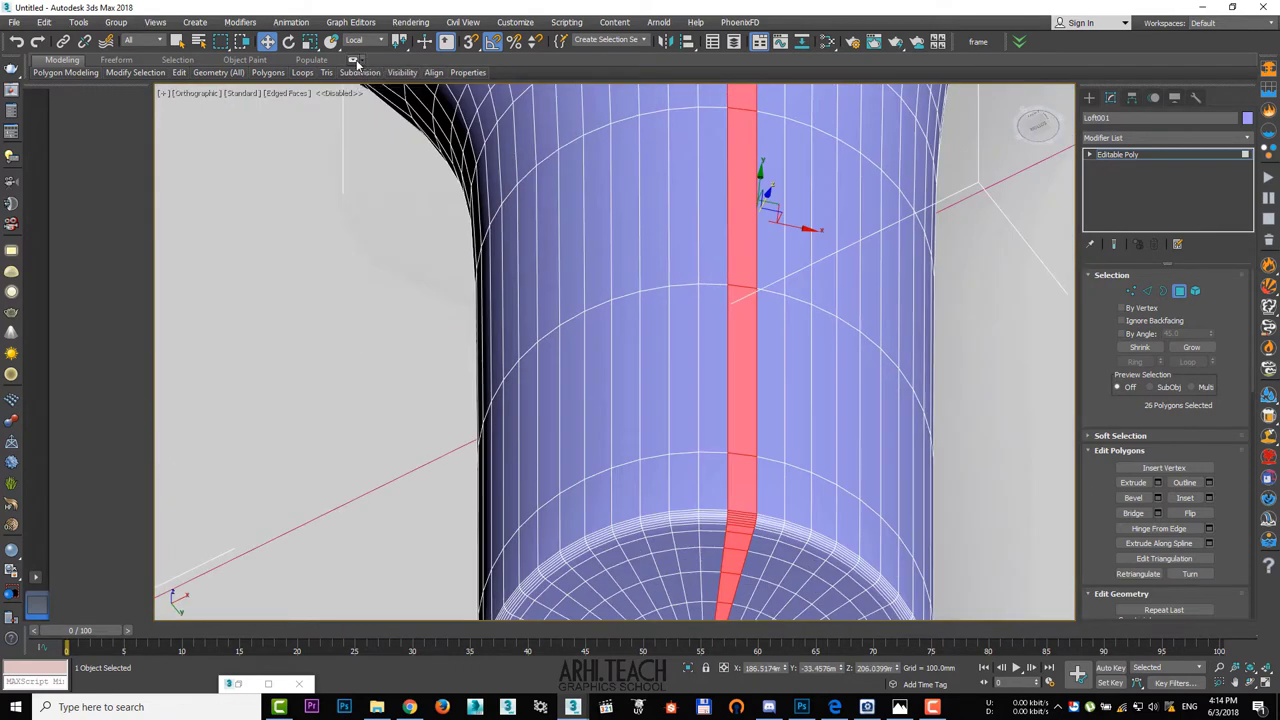
# - Expand the selected column with a loop selection so it covers the vase's whole outer surface
pyautogui.click(354, 60)
pyautogui.click(296, 78)
pyautogui.scroll(-4, 622, 285)
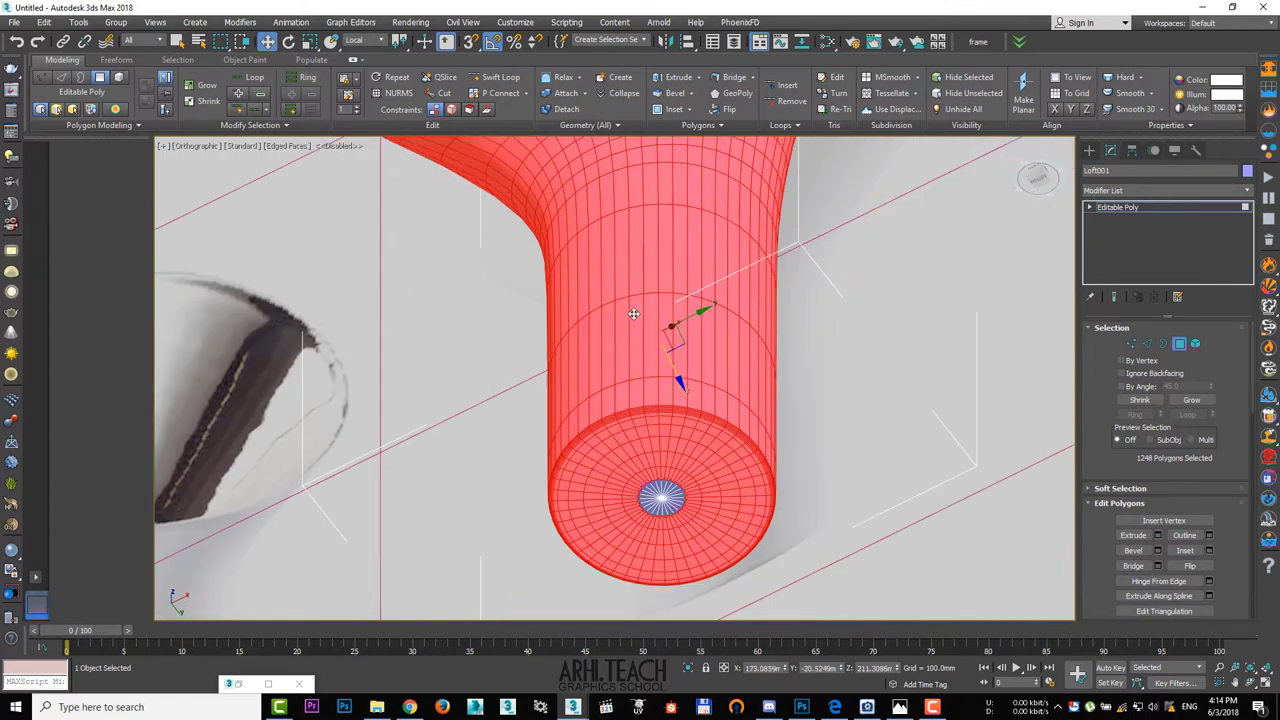
pyautogui.scroll(-3, 634, 288)
pyautogui.scroll(1, 660, 300)
# - Open the Slate Material Editor and switch the renderer to Corona in Render Setup
pyautogui.click(828, 41)
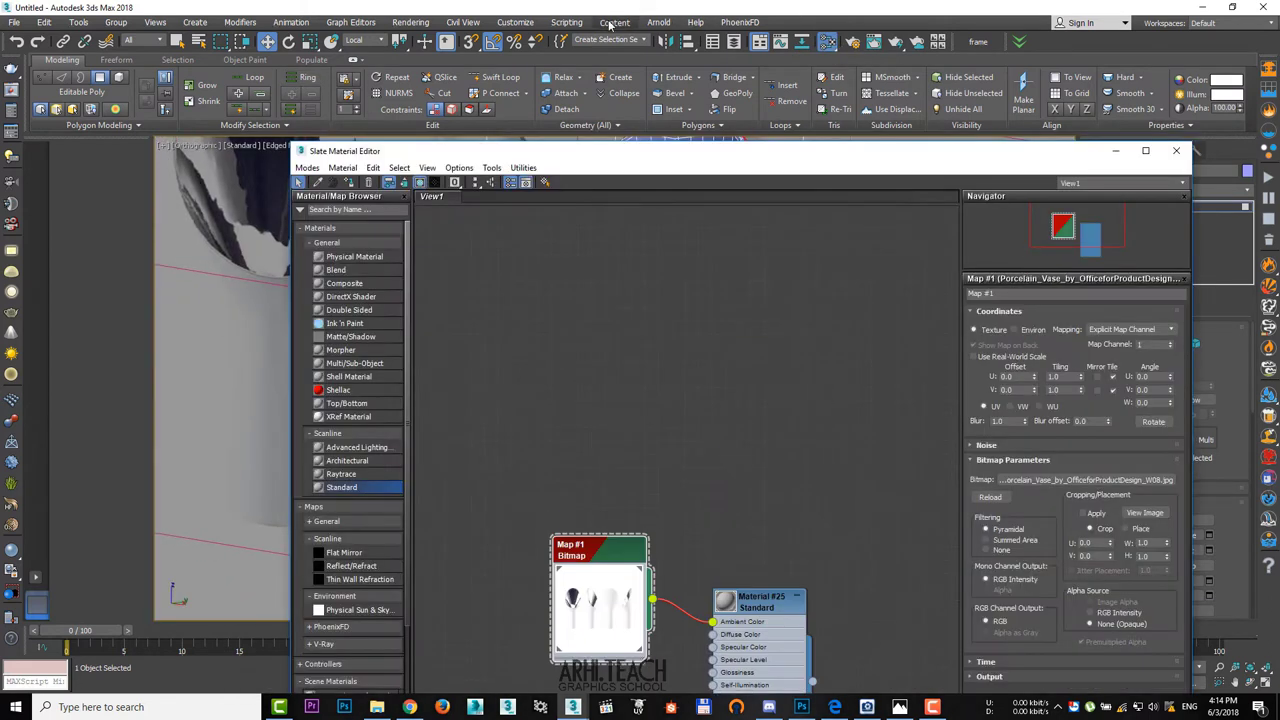
pyautogui.click(410, 22)
pyautogui.click(427, 92)
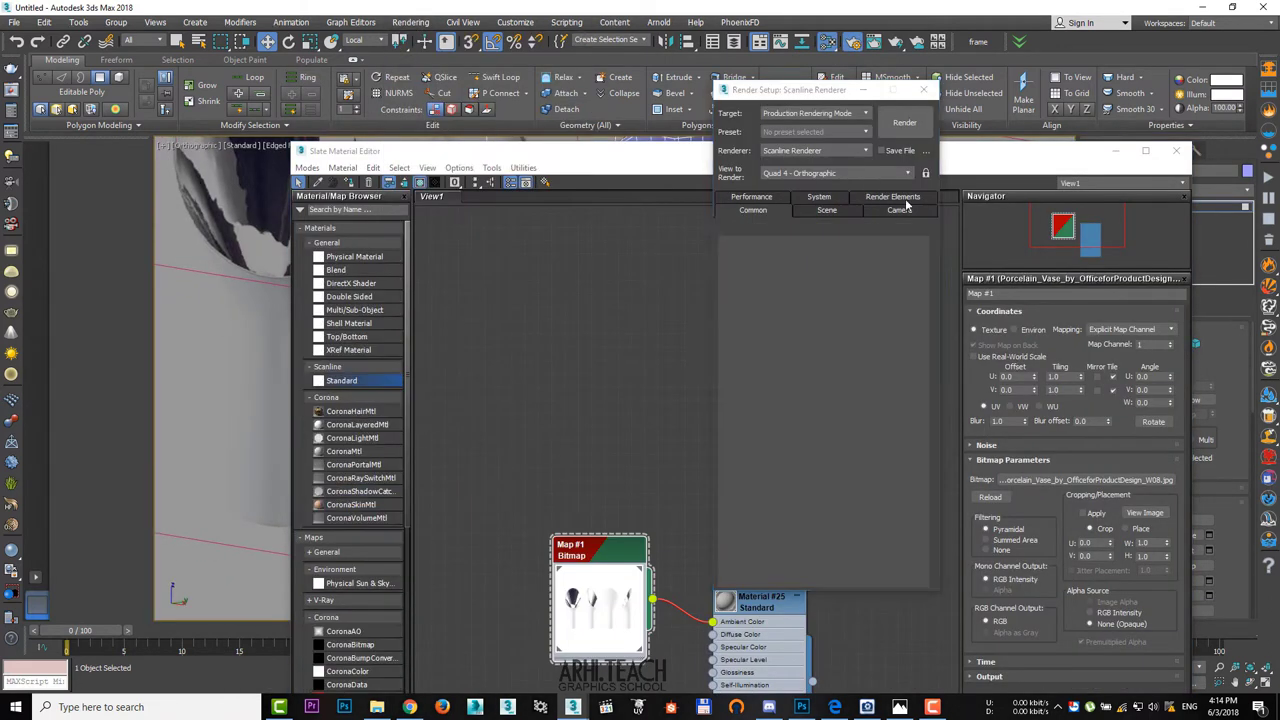
pyautogui.click(921, 92)
# - Create a CoronaMtl material named Porcelain and enlarge its node preview
pyautogui.moveTo(658, 366); pyautogui.dragTo(658, 367)
pyautogui.moveTo(658, 367); pyautogui.dragTo(789, 302)
pyautogui.doubleClick(789, 302)
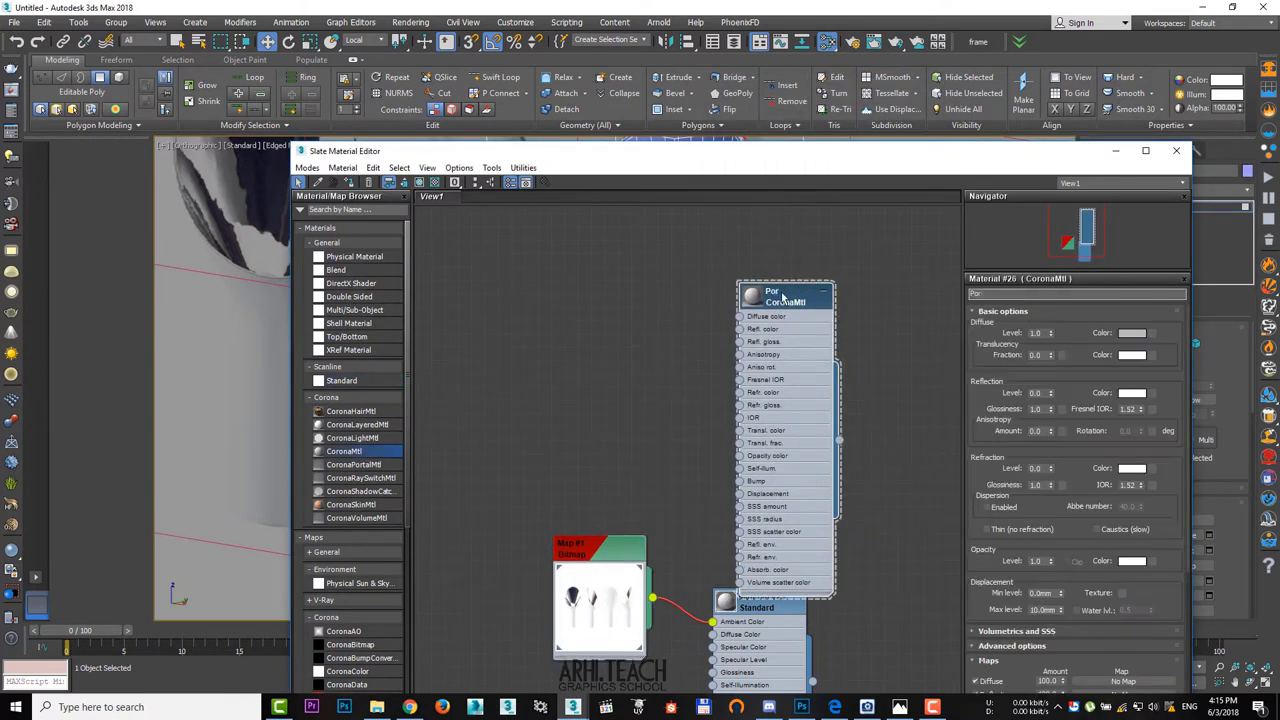
pyautogui.moveTo(785, 293); pyautogui.dragTo(812, 266)
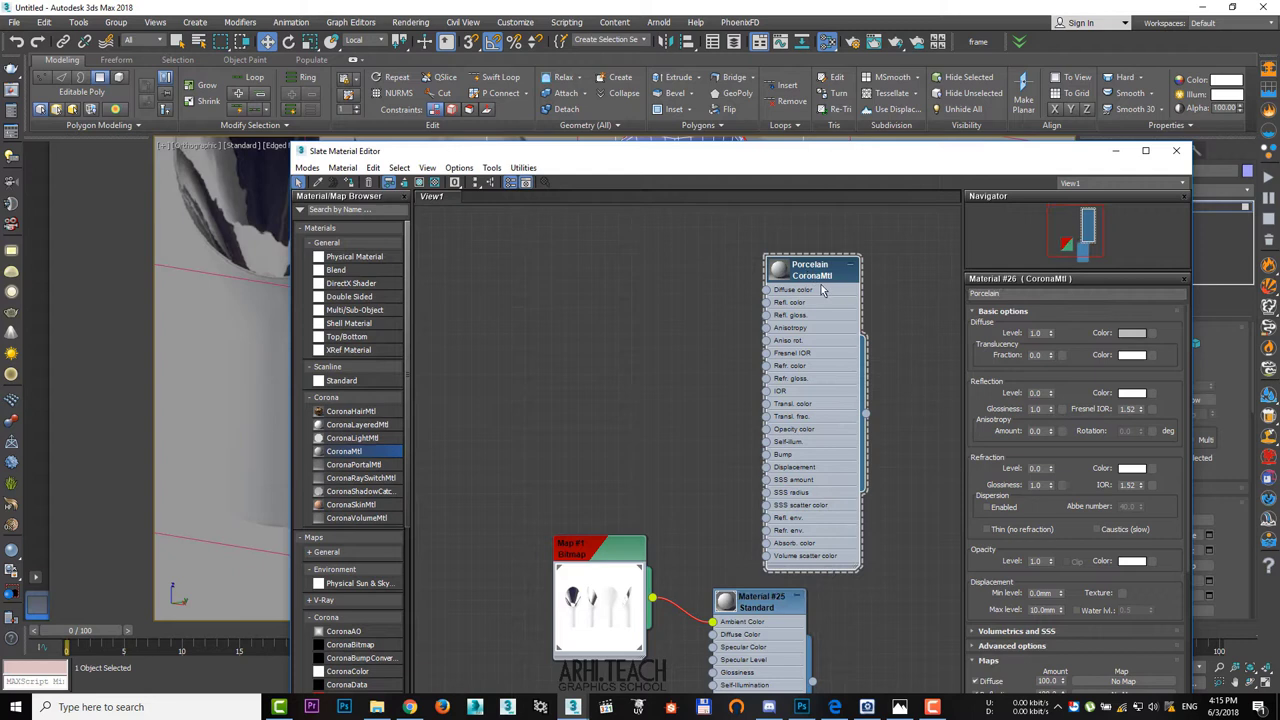
pyautogui.doubleClick(790, 269)
pyautogui.moveTo(821, 275); pyautogui.dragTo(823, 307, button='middle')
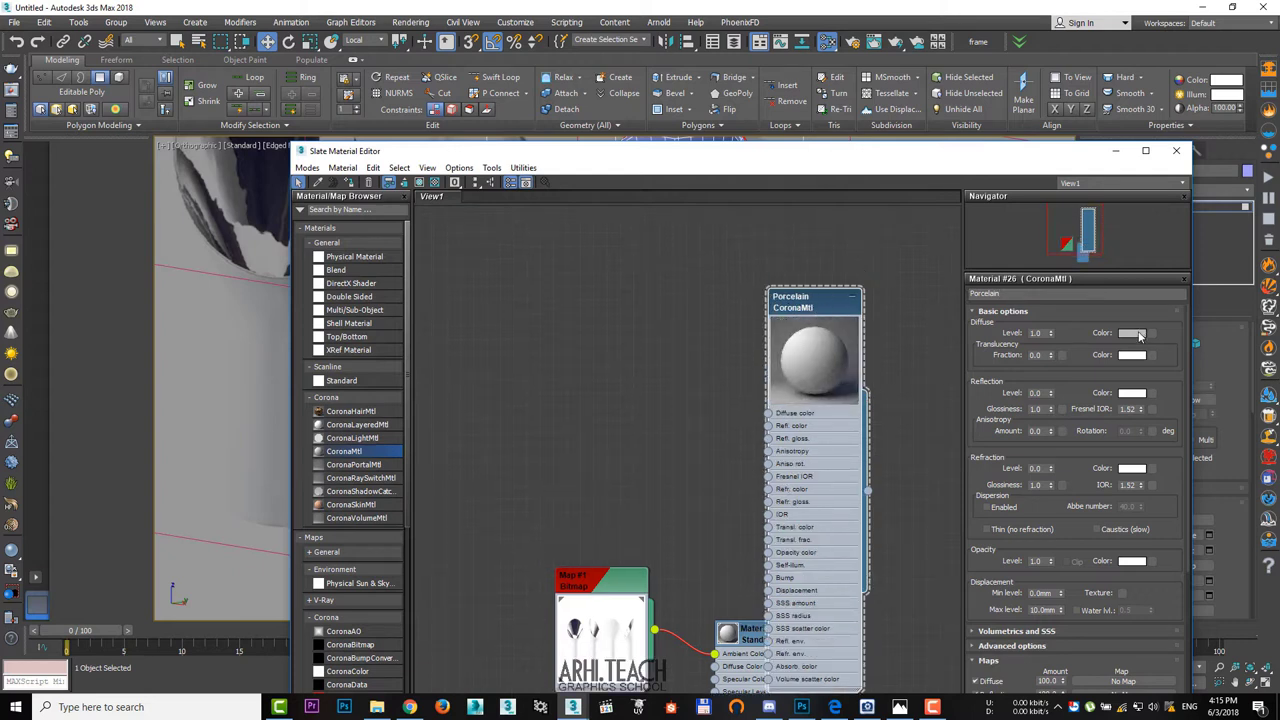
# - Set the Porcelain material's diffuse colour to a near-white grey with a value of 220
pyautogui.click(1138, 333)
pyautogui.click(390, 181)
pyautogui.click(493, 205)
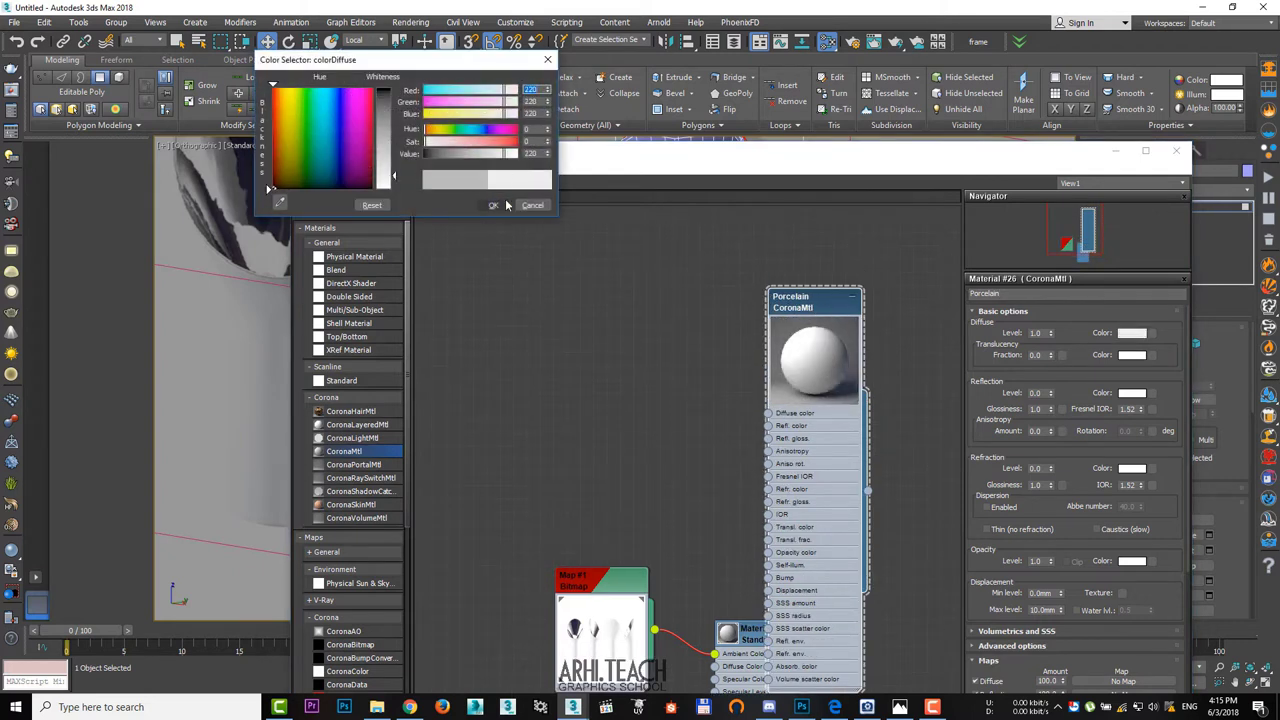
# - Create a second CoronaMtl material named chrome and set its diffuse colour to black
pyautogui.moveTo(390, 451); pyautogui.dragTo(600, 305)
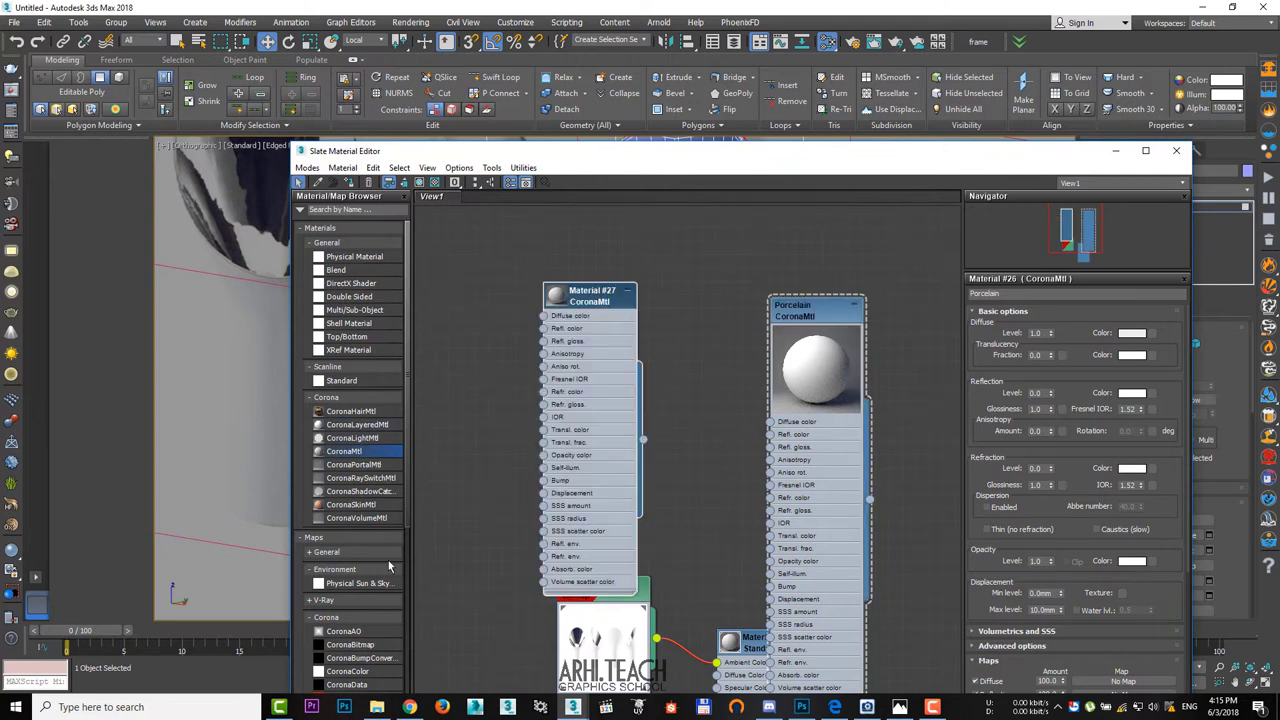
pyautogui.doubleClick(590, 300)
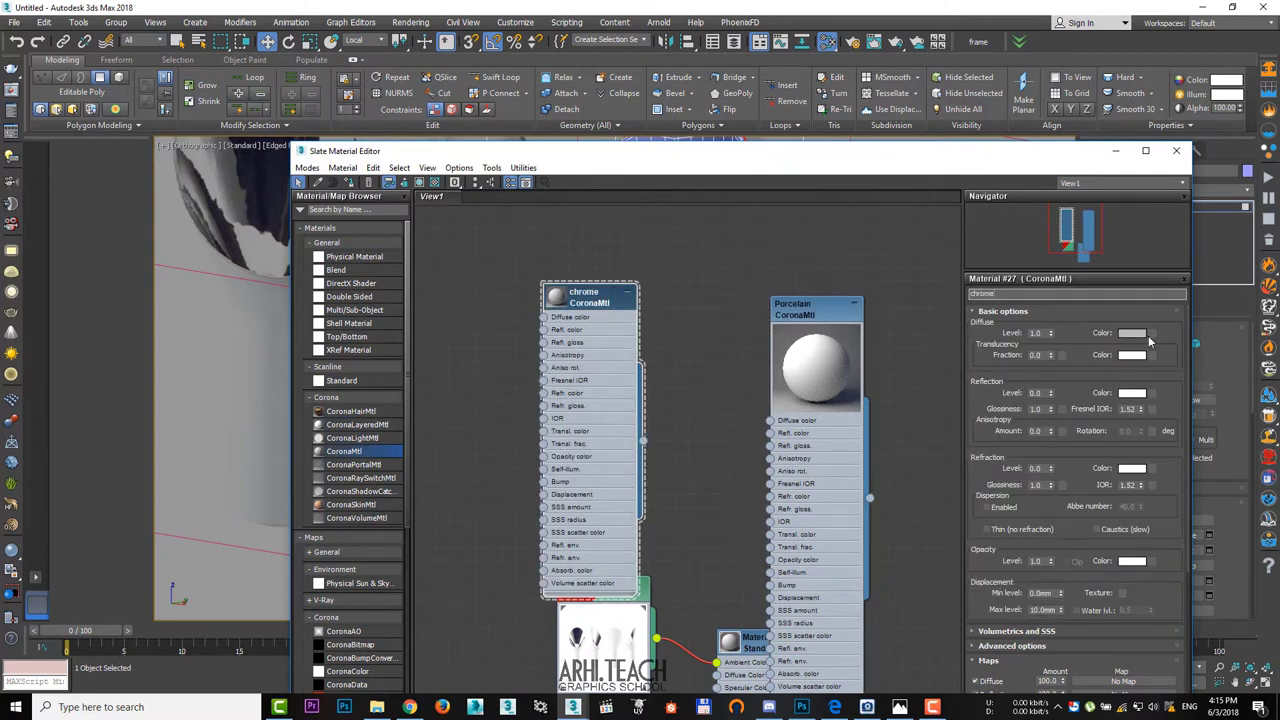
pyautogui.click(1130, 336)
pyautogui.click(387, 90)
pyautogui.click(493, 205)
# - Assign the Porcelain material to the selected outer polygons and to the remaining polygons around the centre of the base
pyautogui.doubleClick(563, 553)
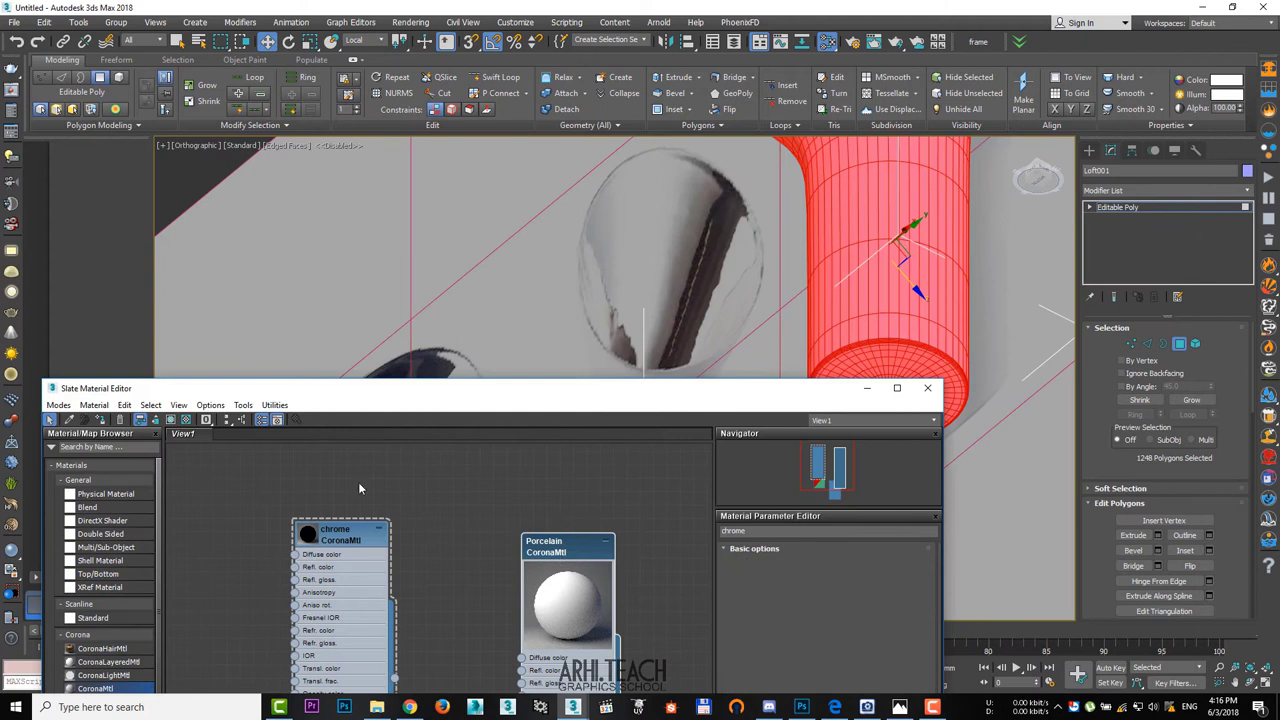
pyautogui.click(104, 421)
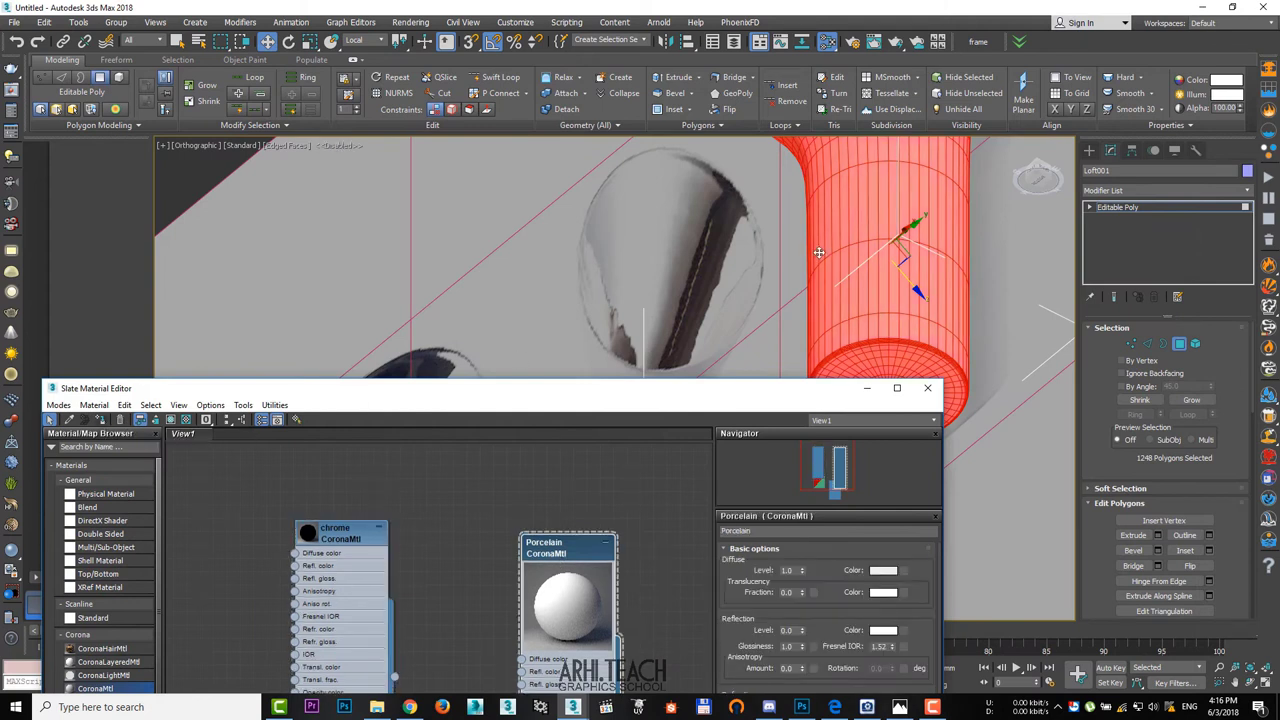
pyautogui.moveTo(821, 245); pyautogui.dragTo(826, 166, button='middle')
pyautogui.scroll(6, 905, 288)
pyautogui.moveTo(894, 331); pyautogui.dragTo(917, 261, button='middle')
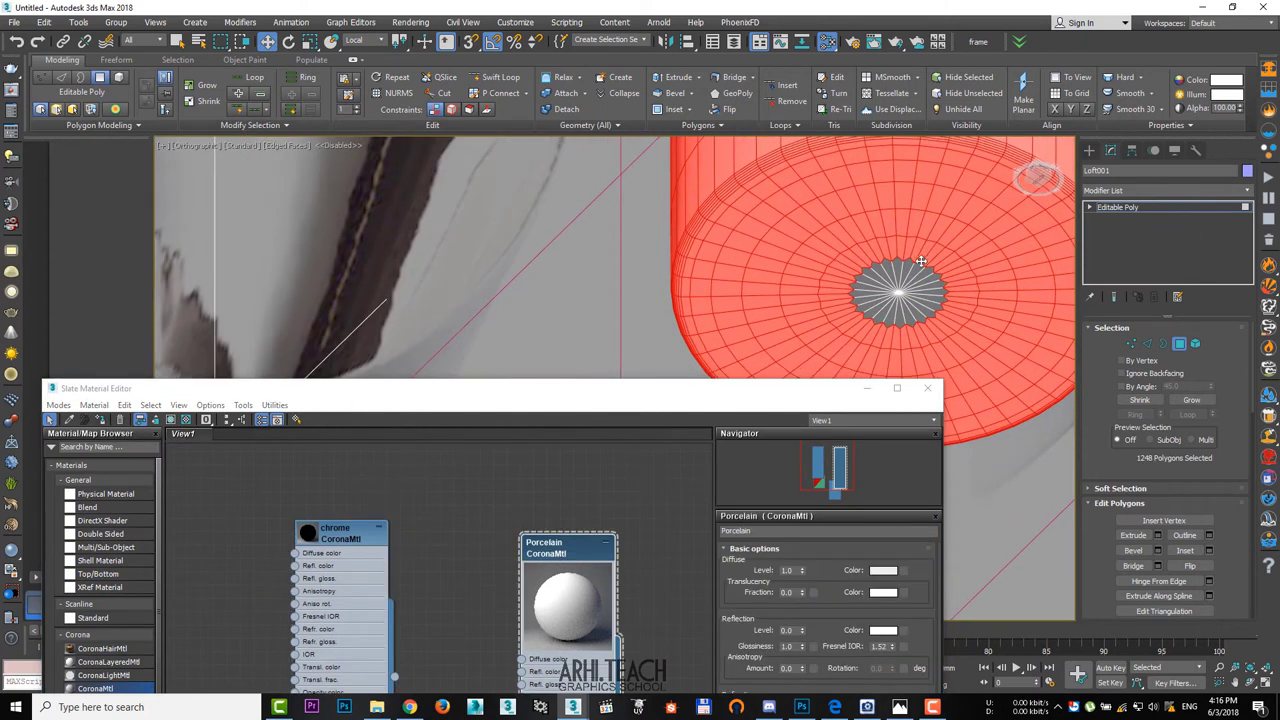
pyautogui.scroll(3, 916, 261)
pyautogui.press('1')
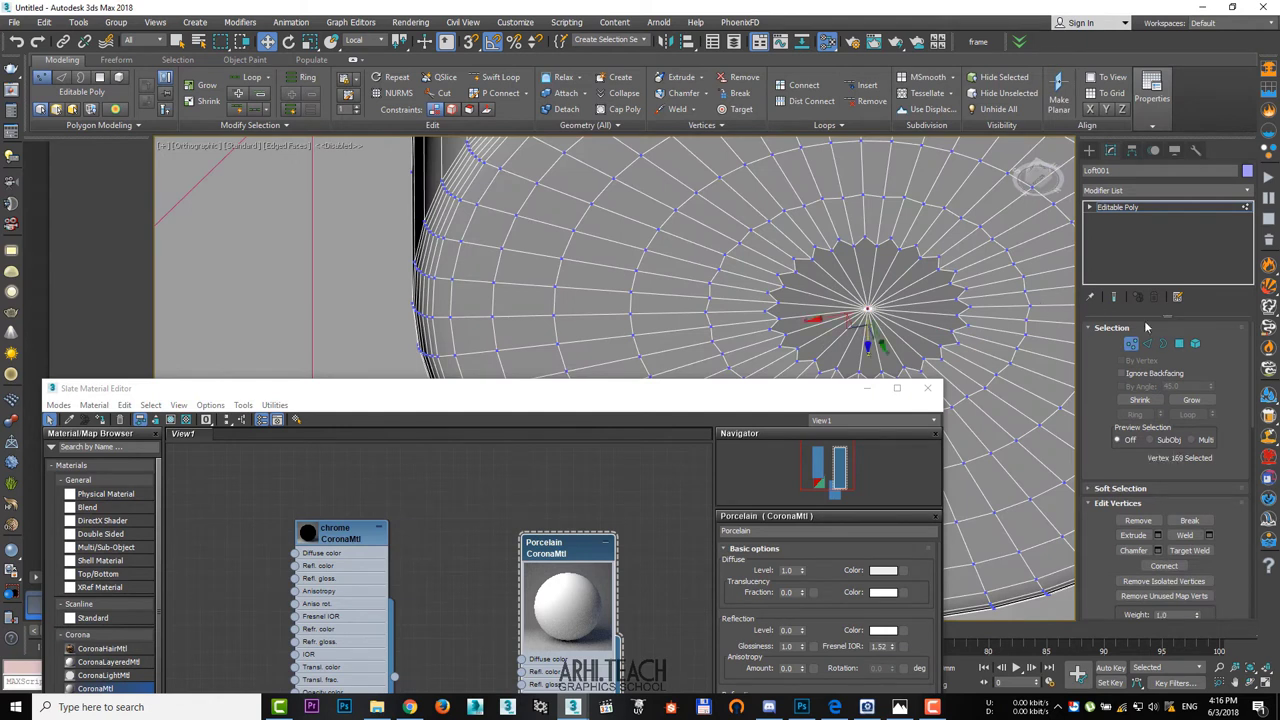
pyautogui.keyDown('ctrl'); pyautogui.click(1181, 344); pyautogui.keyUp('ctrl')
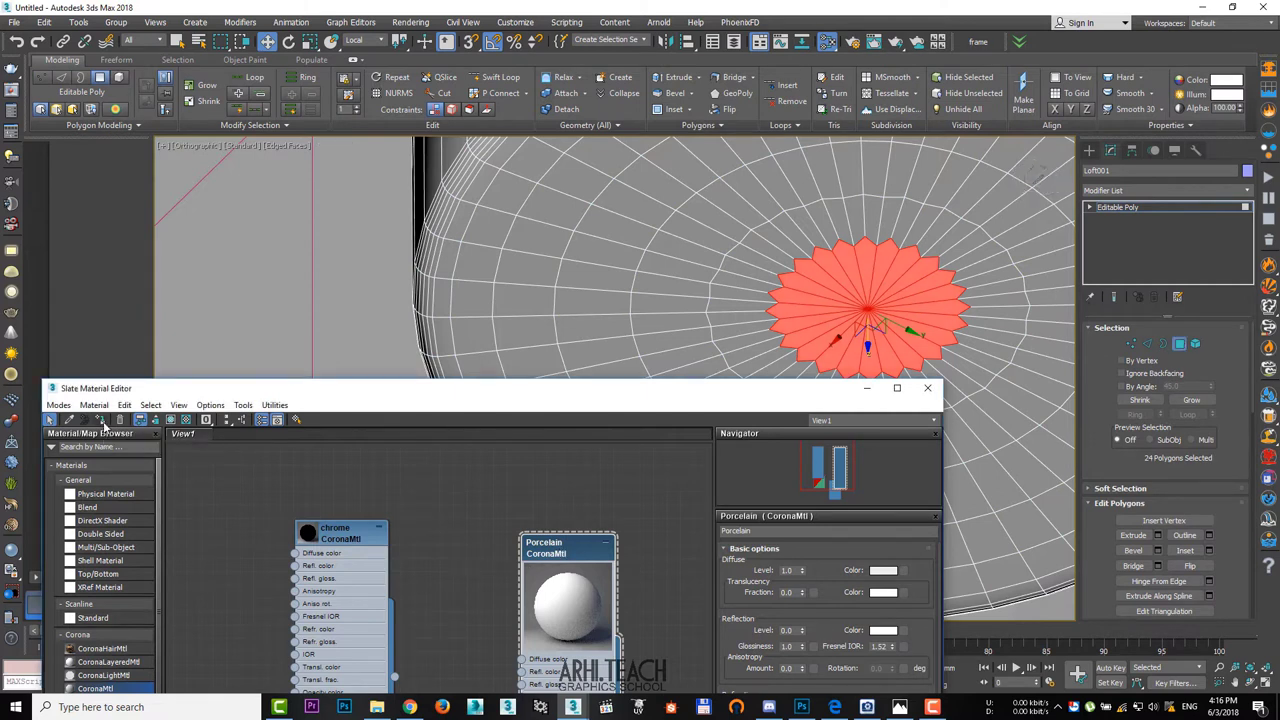
# - Show the polygon material ID settings, select the polygons with ID 3, and invert the selection to get the vase's inner surface
pyautogui.rightClick(1238, 379)
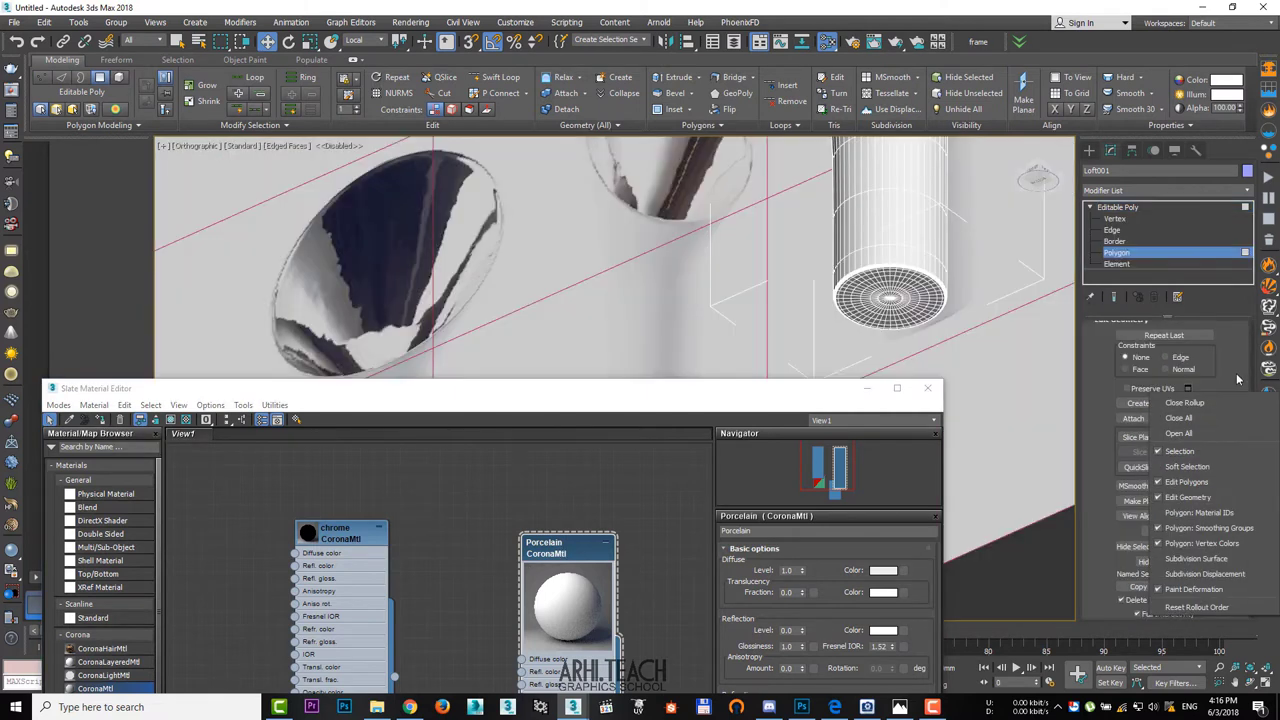
pyautogui.click(1188, 515)
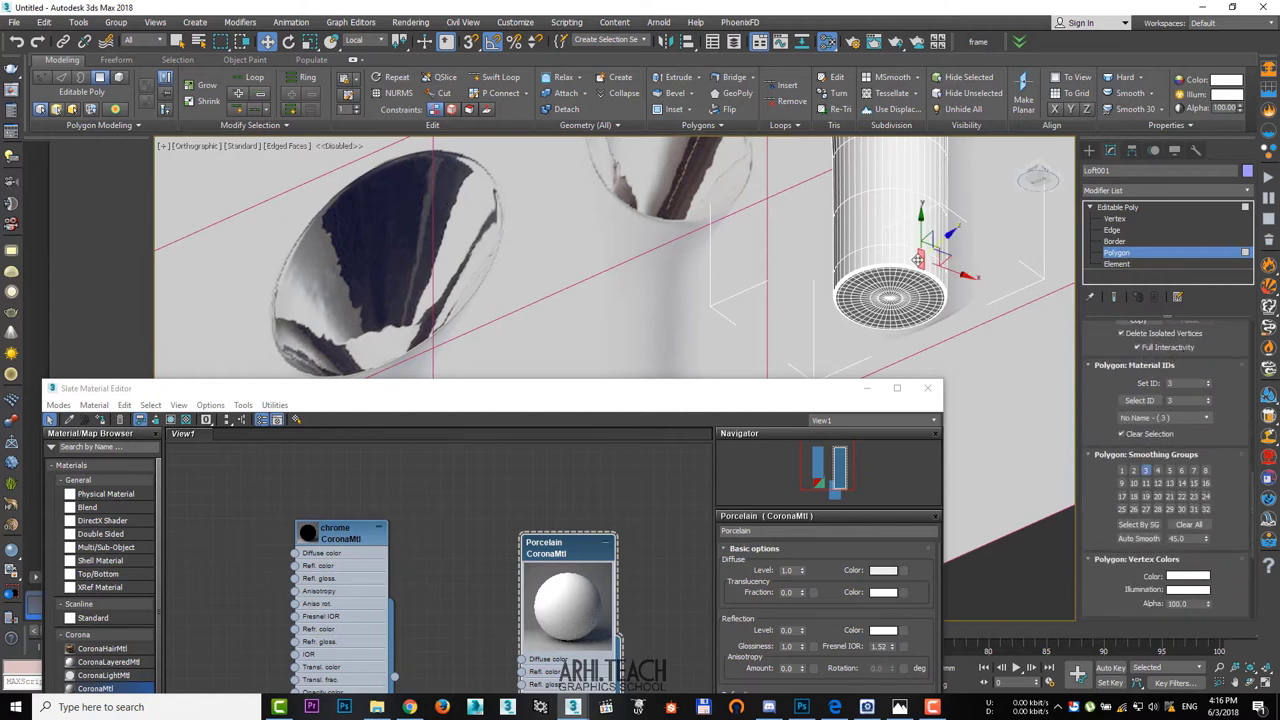
pyautogui.click(1138, 401)
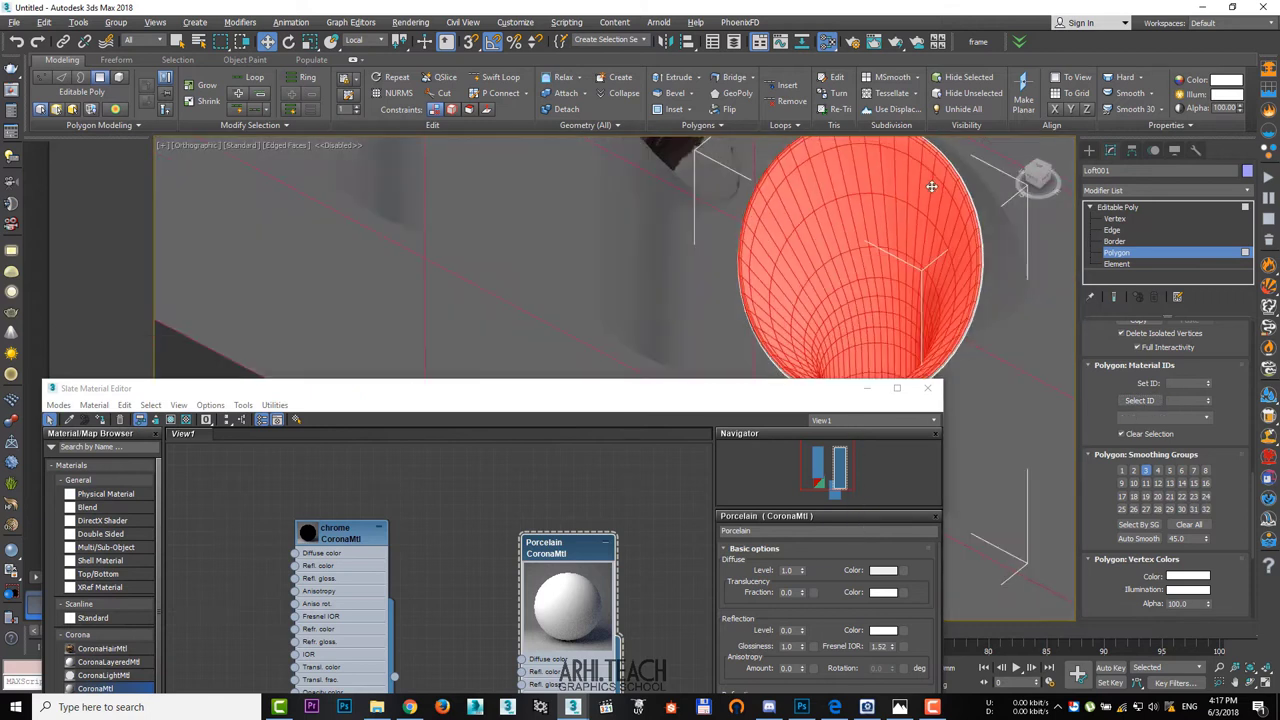
pyautogui.keyDown('alt'); pyautogui.moveTo(922, 183); pyautogui.dragTo(803, 256, button='middle'); pyautogui.keyUp('alt')
# - Assign the chrome material to the selected inner polygons of the vase and leave polygon editing
pyautogui.doubleClick(351, 534)
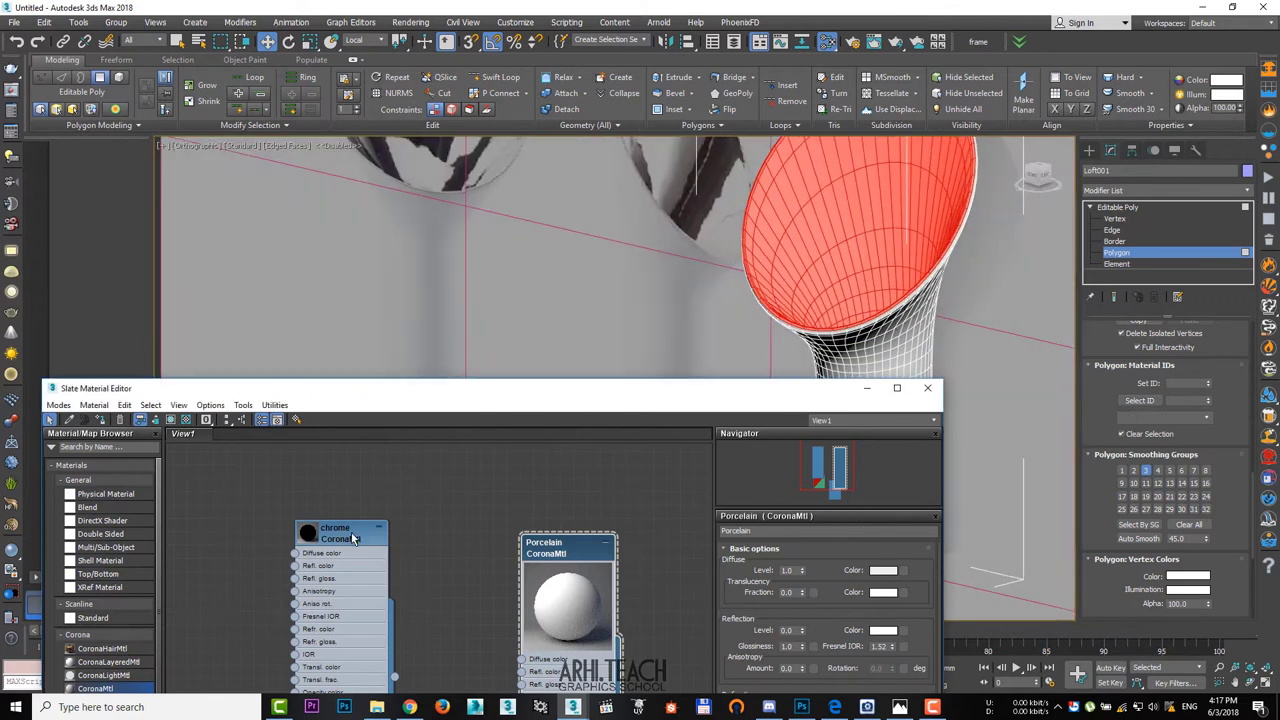
pyautogui.click(103, 421)
pyautogui.click(101, 420)
pyautogui.click(1146, 208)
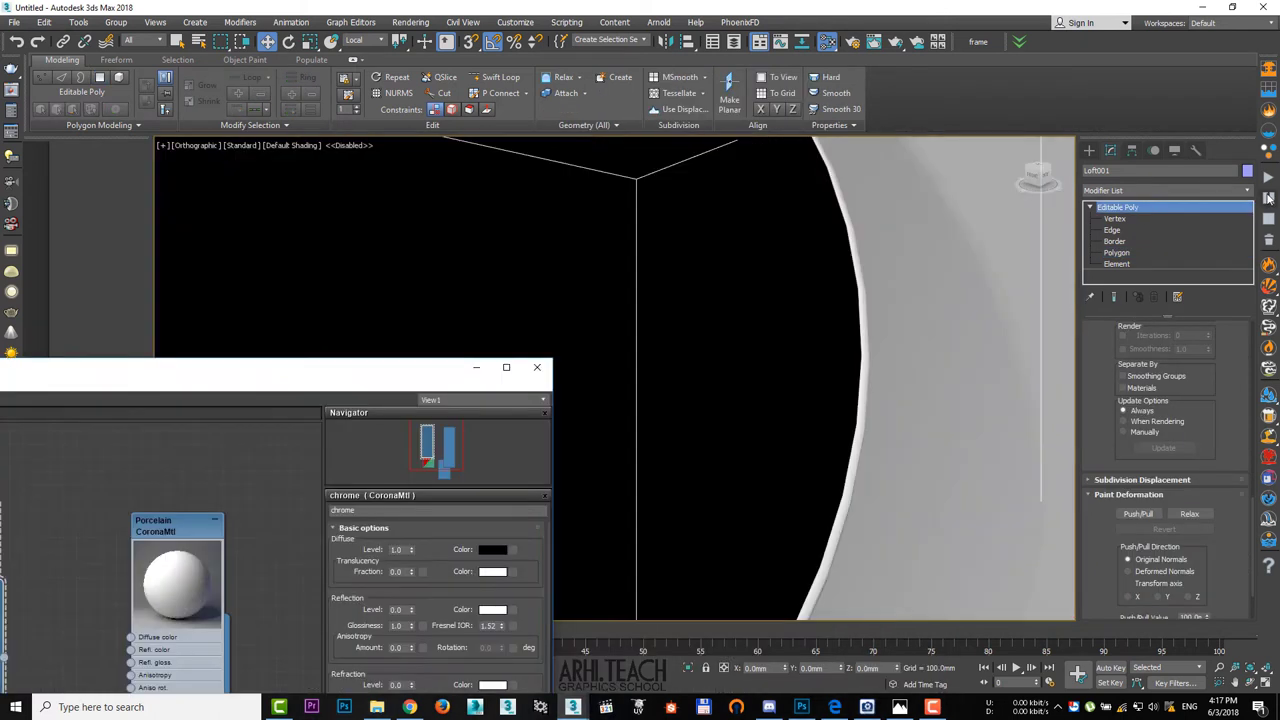
# - Add a TurboSmooth modifier to the vase
pyautogui.click(1197, 188)
pyautogui.write('tu')
pyautogui.press('Return')
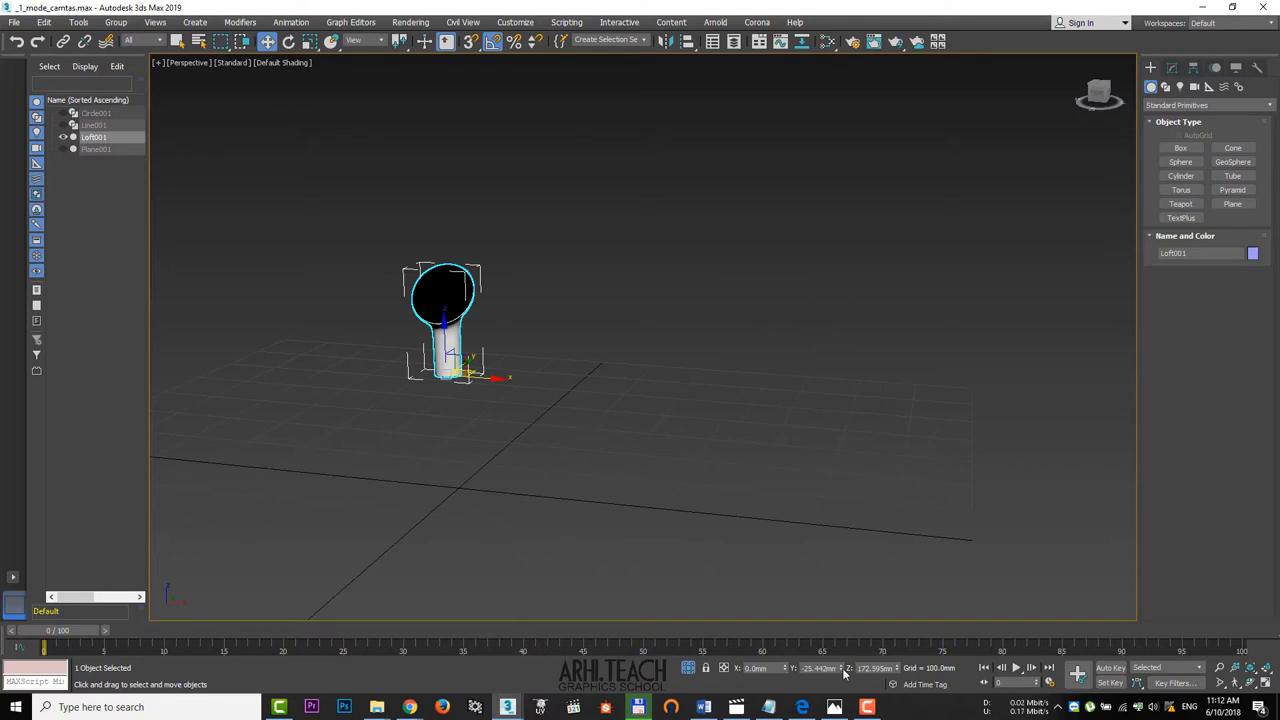
# - Centre the vase on the world origin by setting its Y and Z positions to 0 mm
pyautogui.rightClick(847, 669)
pyautogui.rightClick(900, 670)
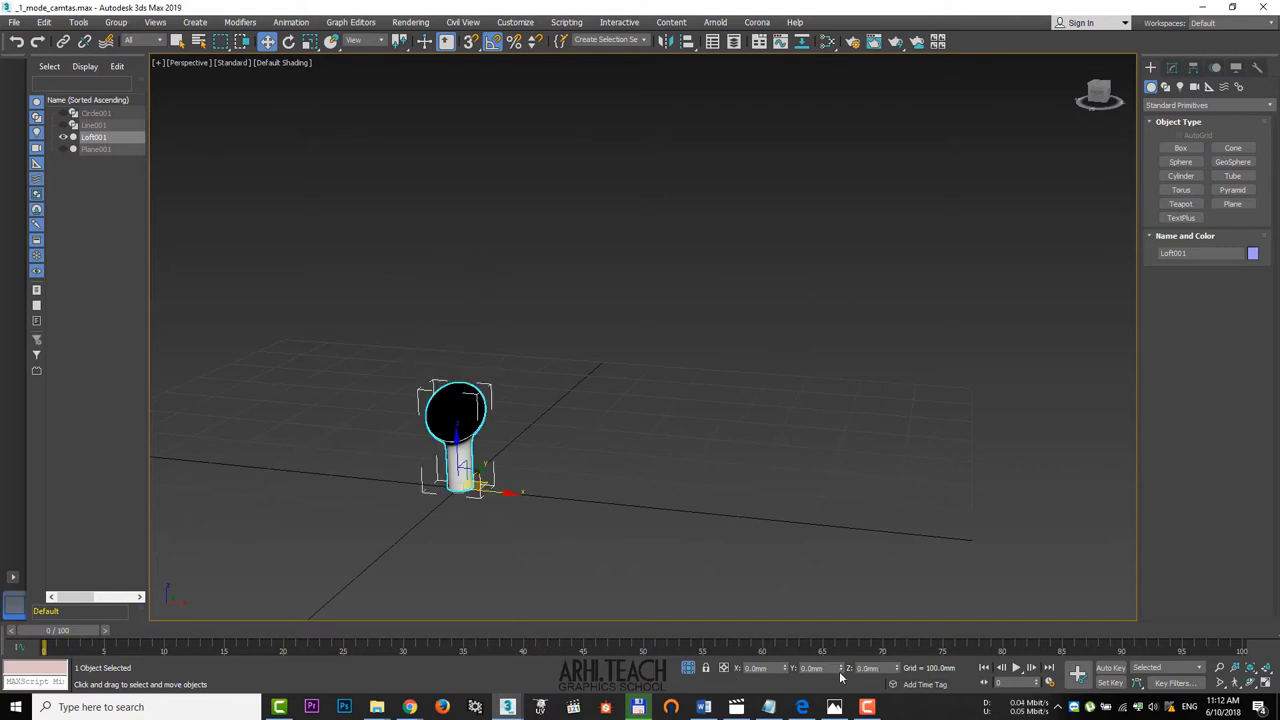
pyautogui.moveTo(447, 368)
pyautogui.keyDown('alt'); pyautogui.mouseDown(button='middle')
pyautogui.moveTo(468, 382)
pyautogui.moveTo(676, 397)
pyautogui.mouseUp(button='middle'); pyautogui.keyUp('alt')
pyautogui.keyDown('alt'); pyautogui.moveTo(676, 397); pyautogui.dragTo(632, 377, button='middle'); pyautogui.keyUp('alt')
pyautogui.keyDown('alt'); pyautogui.moveTo(701, 499); pyautogui.dragTo(722, 502, button='middle'); pyautogui.keyUp('alt')
# - Duplicate the vase to its left and scale the copy to a smaller size
pyautogui.moveTo(694, 517)
pyautogui.keyDown('shift'); pyautogui.mouseDown()
pyautogui.moveTo(764, 524)
pyautogui.moveTo(749, 480)
pyautogui.moveTo(617, 508)
pyautogui.moveTo(594, 551)
pyautogui.mouseUp(); pyautogui.keyUp('shift')
pyautogui.press('Return')
pyautogui.press('r')
pyautogui.press('w')
pyautogui.click(642, 409)
pyautogui.press('r')
pyautogui.click(664, 496)
pyautogui.press('e')
pyautogui.press('w')
pyautogui.click(641, 409)
# - Make another vase copy further left, then scale and rotate it to follow the reference photo
pyautogui.moveTo(697, 514)
pyautogui.keyDown('shift'); pyautogui.mouseDown()
pyautogui.moveTo(586, 505)
pyautogui.moveTo(550, 527)
pyautogui.mouseUp(); pyautogui.keyUp('shift')
pyautogui.press('r')
pyautogui.click(834, 707)
pyautogui.click(558, 474)
pyautogui.press('e')
pyautogui.keyDown('alt'); pyautogui.moveTo(780, 240); pyautogui.dragTo(822, 206, button='middle'); pyautogui.keyUp('alt')
# - Create a plane in the front view for the reference image and position it above the row of vases
pyautogui.keyDown('alt'); pyautogui.moveTo(700, 290); pyautogui.dragTo(768, 266, button='middle'); pyautogui.keyUp('alt')
pyautogui.press('f')
pyautogui.scroll(7, 740, 275)
pyautogui.click(1233, 204)
pyautogui.scroll(-10, 440, 433)
pyautogui.moveTo(522, 446); pyautogui.dragTo(411, 367)
pyautogui.press('w')
pyautogui.moveTo(465, 400); pyautogui.dragTo(492, 371)
pyautogui.hotkey('ctrl', 'z')
pyautogui.press('r')
pyautogui.press('w')
# - Apply the W05 reference photo to the new plane and fit its UVW mapping to the bitmap's proportions
pyautogui.hotkey('alt', 'Tab')
pyautogui.moveTo(441, 110); pyautogui.dragTo(486, 388)
pyautogui.click(1180, 572)
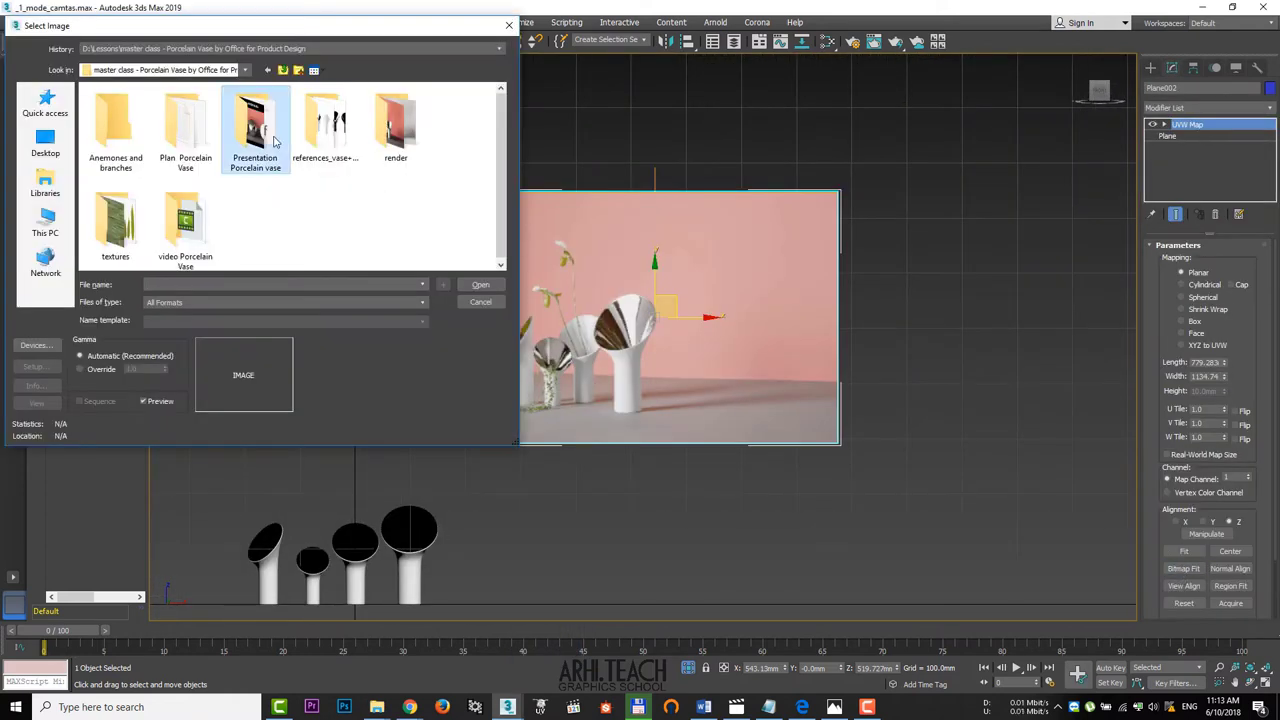
pyautogui.doubleClick(257, 128)
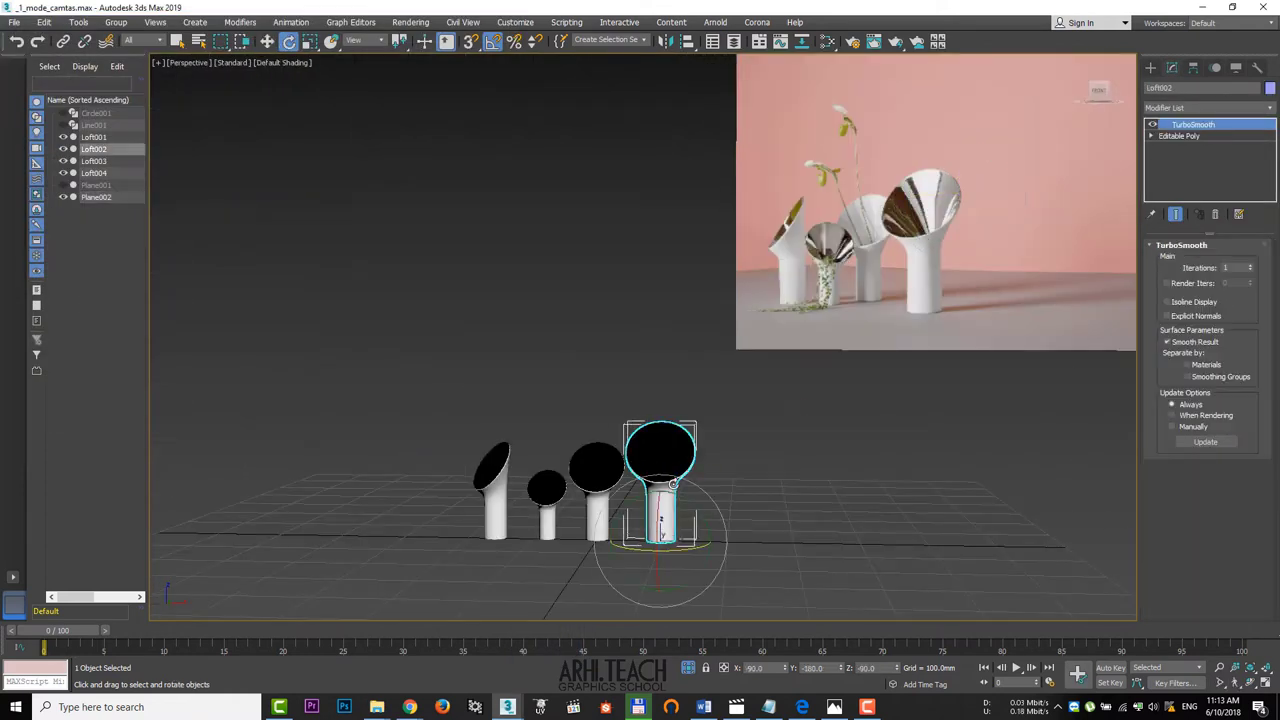
# - Move the largest vase slightly left and forward of the row, following the reference photo
pyautogui.press('w')
pyautogui.moveTo(693, 539); pyautogui.dragTo(679, 538)
pyautogui.keyDown('alt'); pyautogui.moveTo(679, 538); pyautogui.dragTo(690, 560, button='middle'); pyautogui.keyUp('alt')
pyautogui.moveTo(656, 512); pyautogui.dragTo(654, 528)
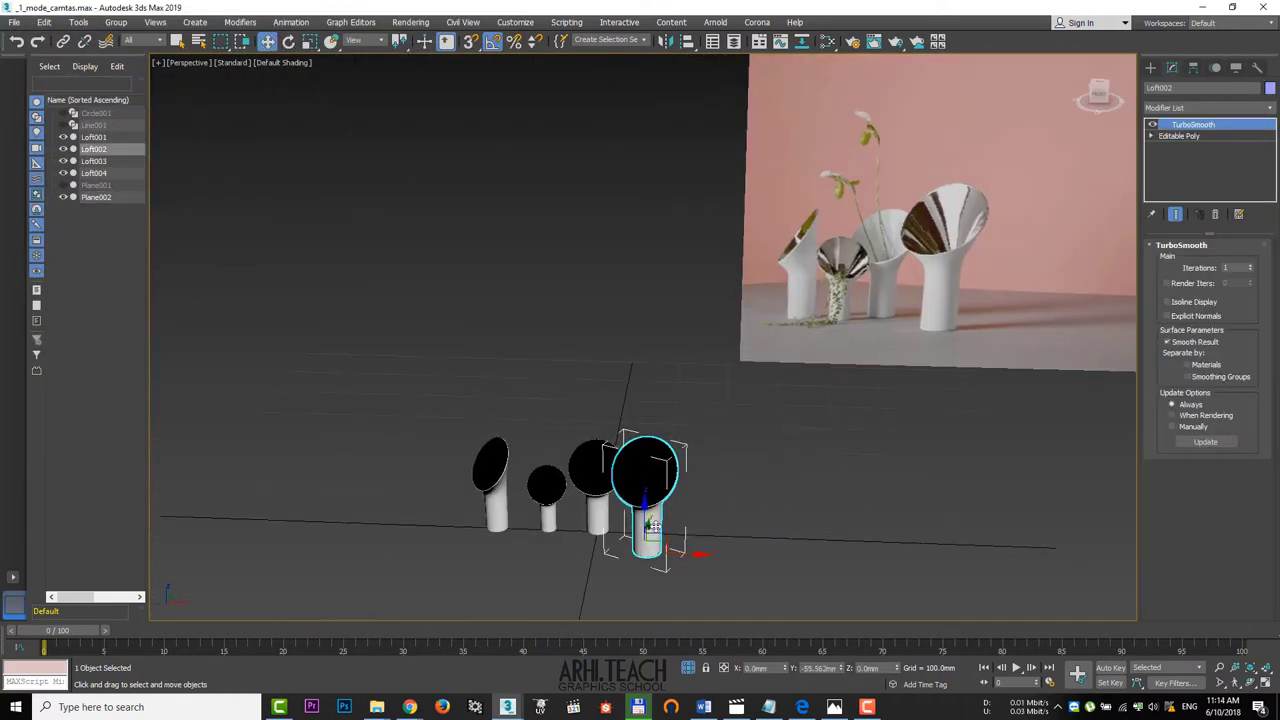
# - Move the smallest vase right and forward, and adjust the rotation of the vase behind it to match the reference
pyautogui.moveTo(549, 515); pyautogui.dragTo(609, 555)
pyautogui.click(600, 515)
pyautogui.press('e')
pyautogui.press('w')
pyautogui.scroll(4, 606, 540)
pyautogui.keyDown('alt'); pyautogui.moveTo(609, 555); pyautogui.dragTo(537, 576, button='middle'); pyautogui.keyUp('alt')
pyautogui.click(549, 566)
# - Move the leftmost vase closer to the group beside the smallest vase and adjust its rotation
pyautogui.scroll(-4, 600, 530)
pyautogui.click(418, 530)
pyautogui.press('e')
pyautogui.press('w')
pyautogui.moveTo(434, 518); pyautogui.dragTo(488, 527)
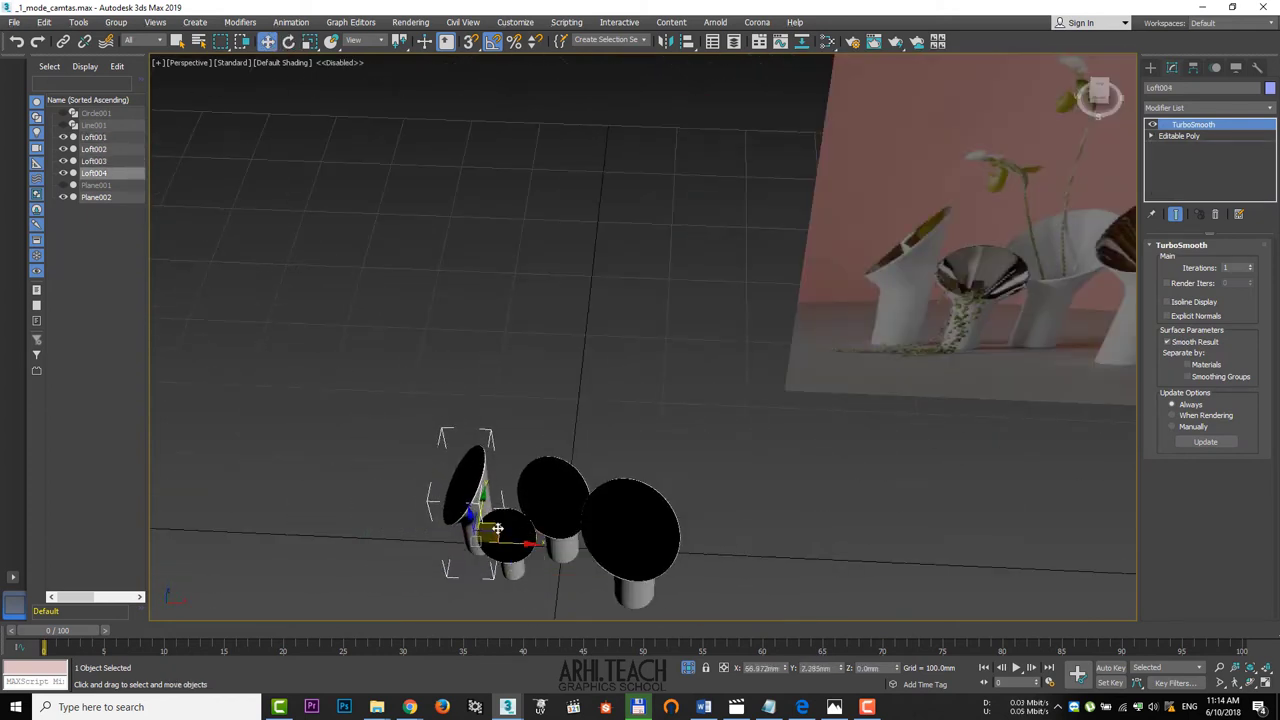
pyautogui.press('e')
# - Create a floor plane about 679 mm long and 1055 mm wide and centre it beneath the vases
pyautogui.click(1151, 68)
pyautogui.click(1233, 204)
pyautogui.moveTo(580, 316)
pyautogui.mouseDown(button='middle')
pyautogui.moveTo(743, 379)
pyautogui.moveTo(757, 366)
pyautogui.mouseUp(button='middle')
pyautogui.scroll(-6, 743, 379)
pyautogui.moveTo(737, 397); pyautogui.dragTo(503, 269)
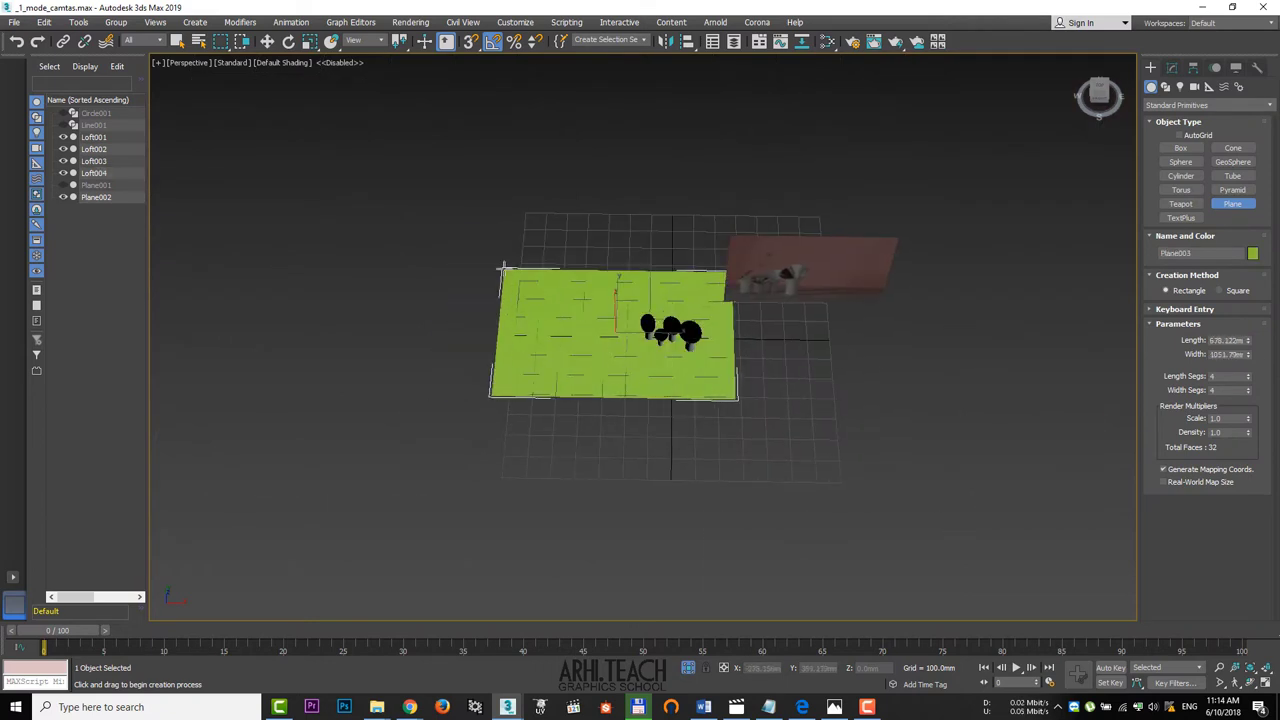
pyautogui.press('w')
pyautogui.moveTo(632, 313); pyautogui.dragTo(694, 322)
# - Set the floor plane's length segments to 1 and convert it to an Editable Poly
pyautogui.scroll(4, 693, 321)
pyautogui.click(1172, 67)
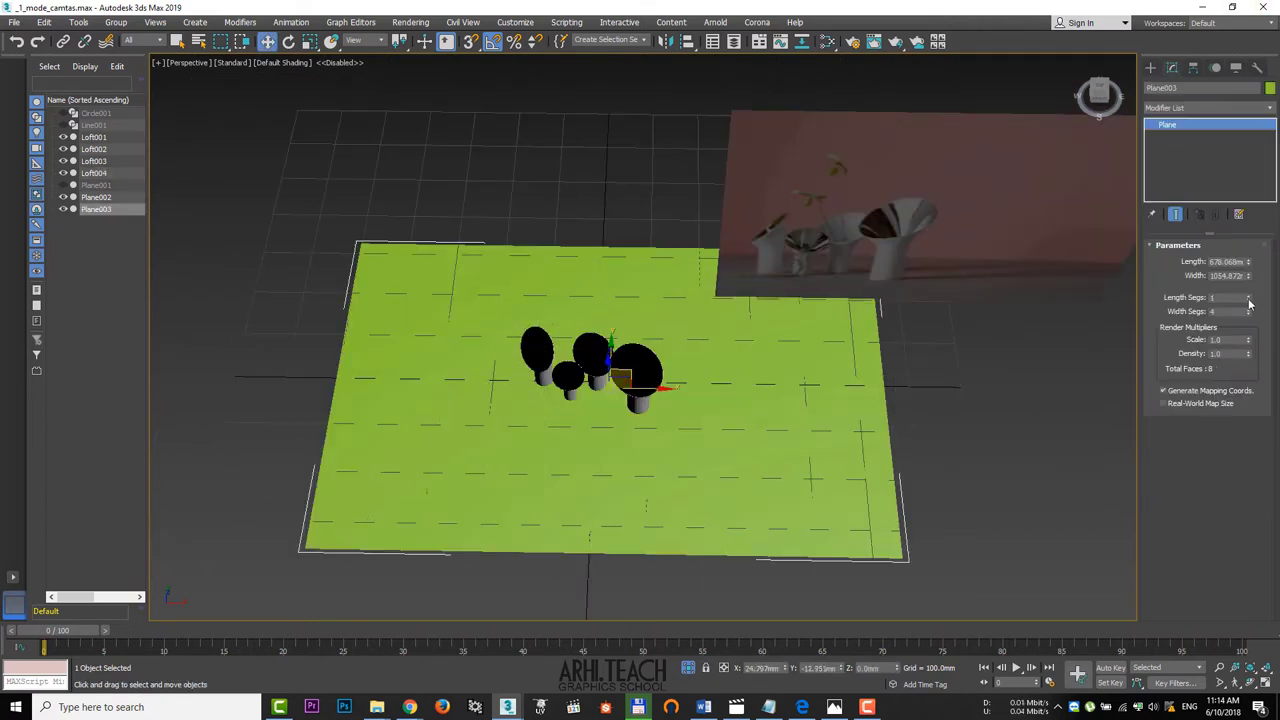
pyautogui.keyDown('alt'); pyautogui.moveTo(790, 420); pyautogui.dragTo(710, 352, button='middle'); pyautogui.keyUp('alt')
pyautogui.rightClick(1232, 169)
pyautogui.click(1212, 270)
# - Extend the floor's back and left edges upward to form a back wall and a side wall
pyautogui.press('2')
pyautogui.click(503, 310)
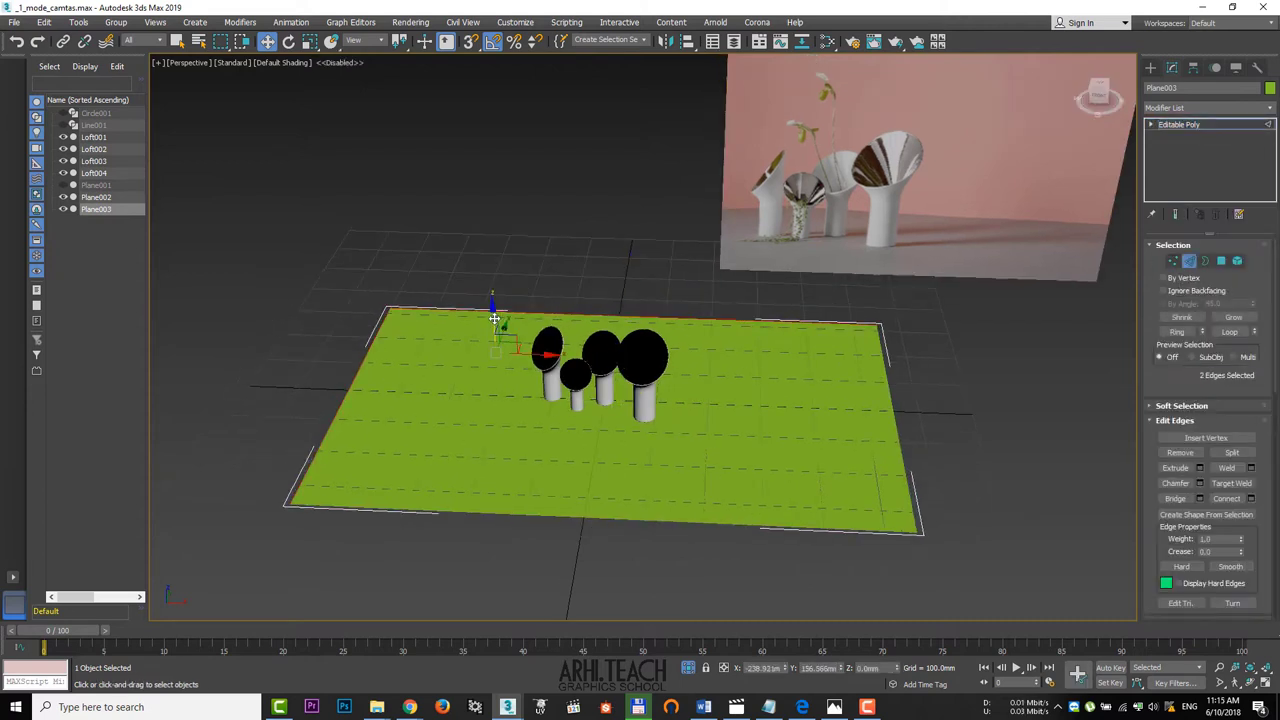
pyautogui.keyDown('shift'); pyautogui.moveTo(494, 318); pyautogui.dragTo(482, 64); pyautogui.keyUp('shift')
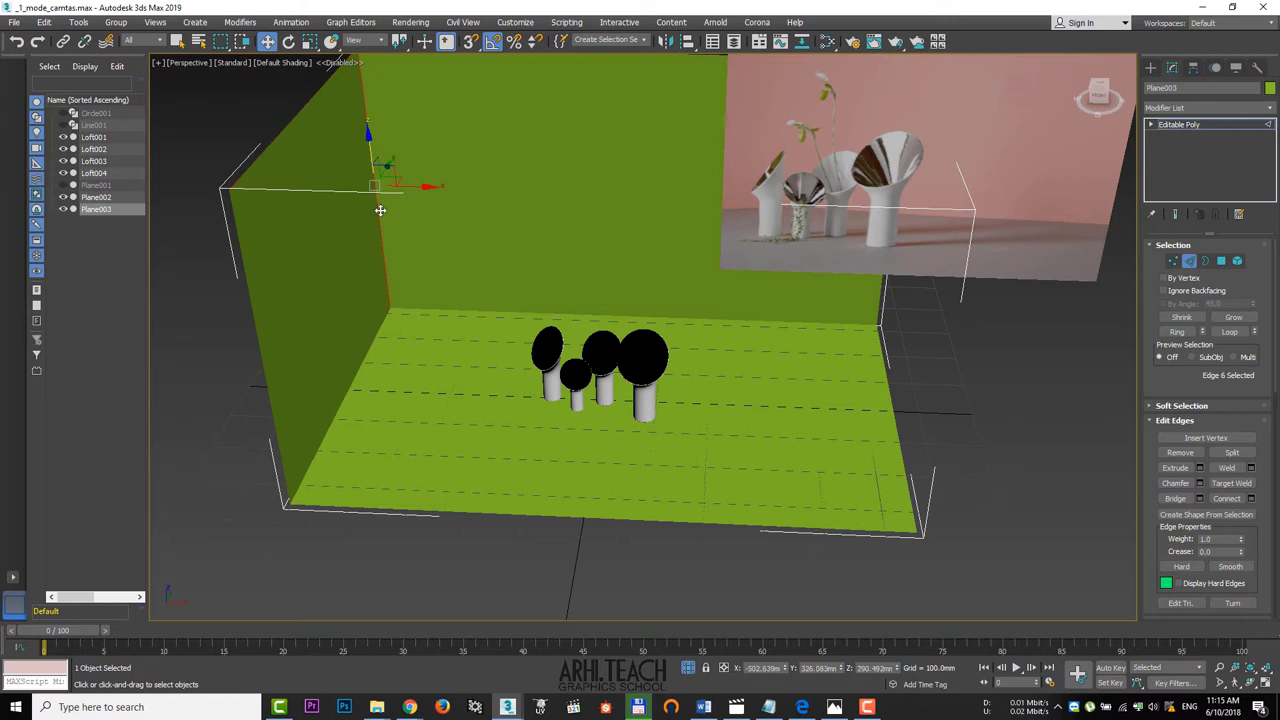
pyautogui.keyDown('alt'); pyautogui.moveTo(541, 316); pyautogui.dragTo(459, 395, button='middle'); pyautogui.keyUp('alt')
# - Add a Chamfer modifier to the vertical corner edge with amount 162.5 mm, 9 segments and tension 0.5
pyautogui.click(1243, 118)
pyautogui.press('h')
pyautogui.press('Return')
pyautogui.moveTo(1246, 303); pyautogui.dragTo(1246, 240)
pyautogui.doubleClick(1235, 317)
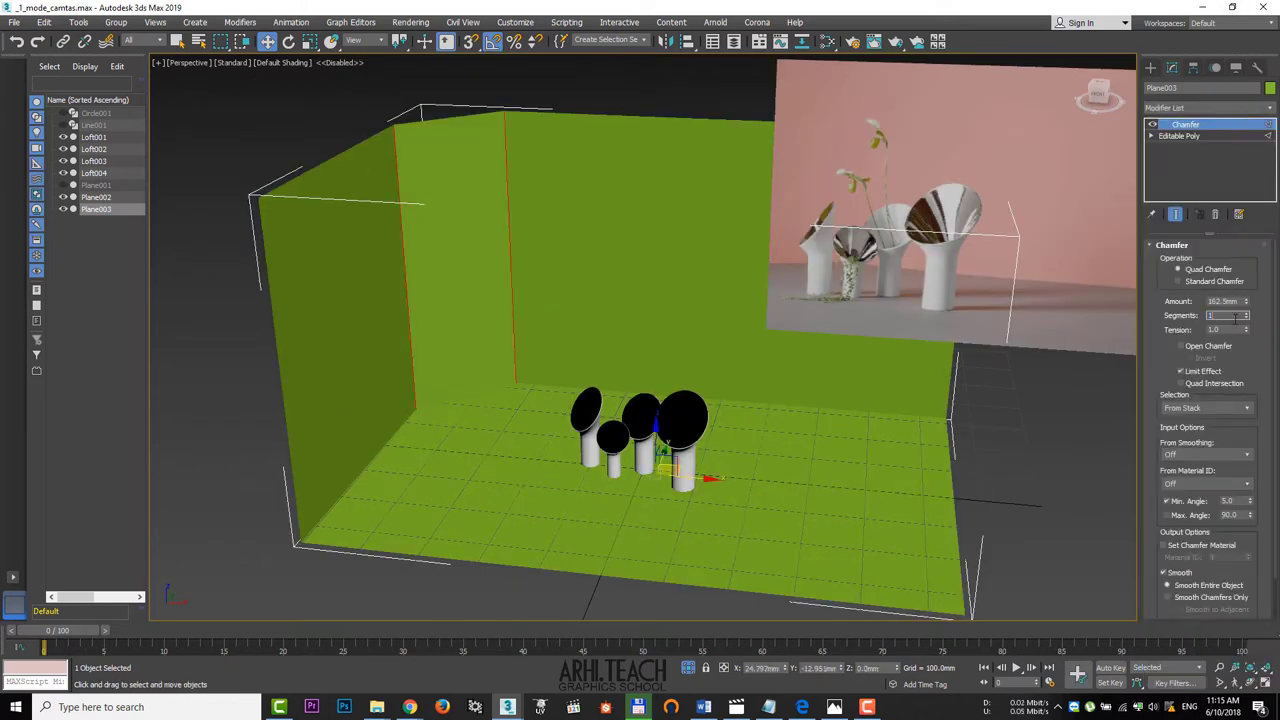
pyautogui.doubleClick(1212, 331)
pyautogui.write('0.5')
pyautogui.press('Return')
# - Select all four vases and move them together towards the side wall
pyautogui.keyDown('alt'); pyautogui.moveTo(690, 380); pyautogui.dragTo(680, 340, button='middle'); pyautogui.keyUp('alt')
pyautogui.click(603, 425)
pyautogui.keyDown('ctrl'); pyautogui.click(566, 425); pyautogui.keyUp('ctrl')
pyautogui.keyDown('ctrl'); pyautogui.click(510, 428); pyautogui.keyUp('ctrl')
pyautogui.moveTo(580, 442); pyautogui.dragTo(543, 441)
pyautogui.press('e')
# - Create a CoronaCam in front of the backdrop aimed at the vases and look through it
pyautogui.click(1150, 67)
pyautogui.click(1195, 87)
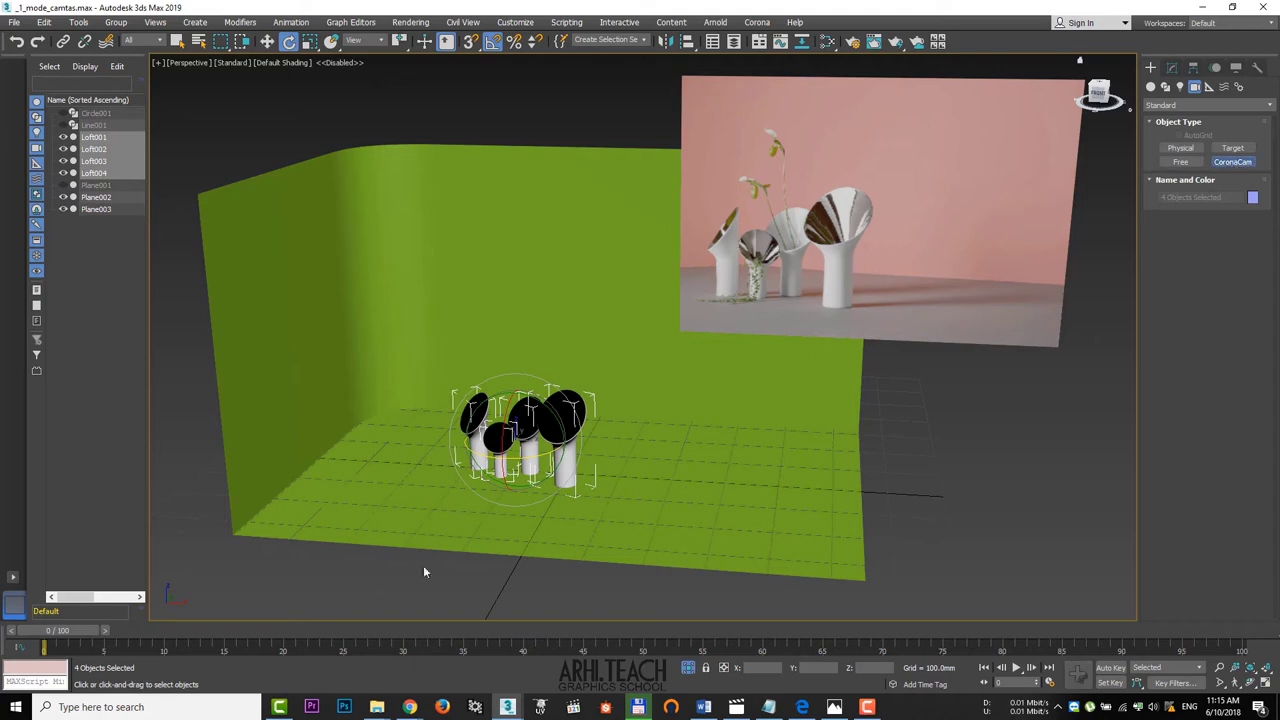
pyautogui.moveTo(571, 600); pyautogui.dragTo(449, 371)
pyautogui.press('c')
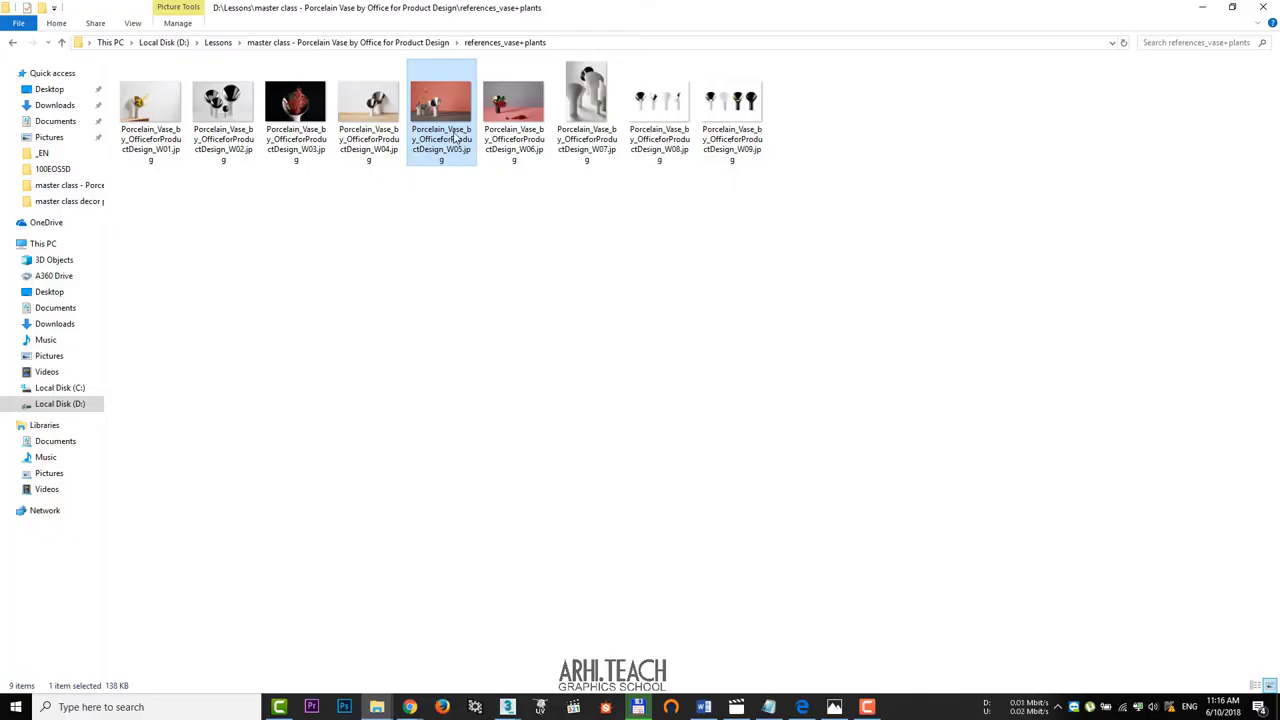
# - Check the pixel dimensions of the W05 reference photo in its file properties
pyautogui.rightClick(453, 110)
pyautogui.click(496, 707)
pyautogui.click(544, 165)
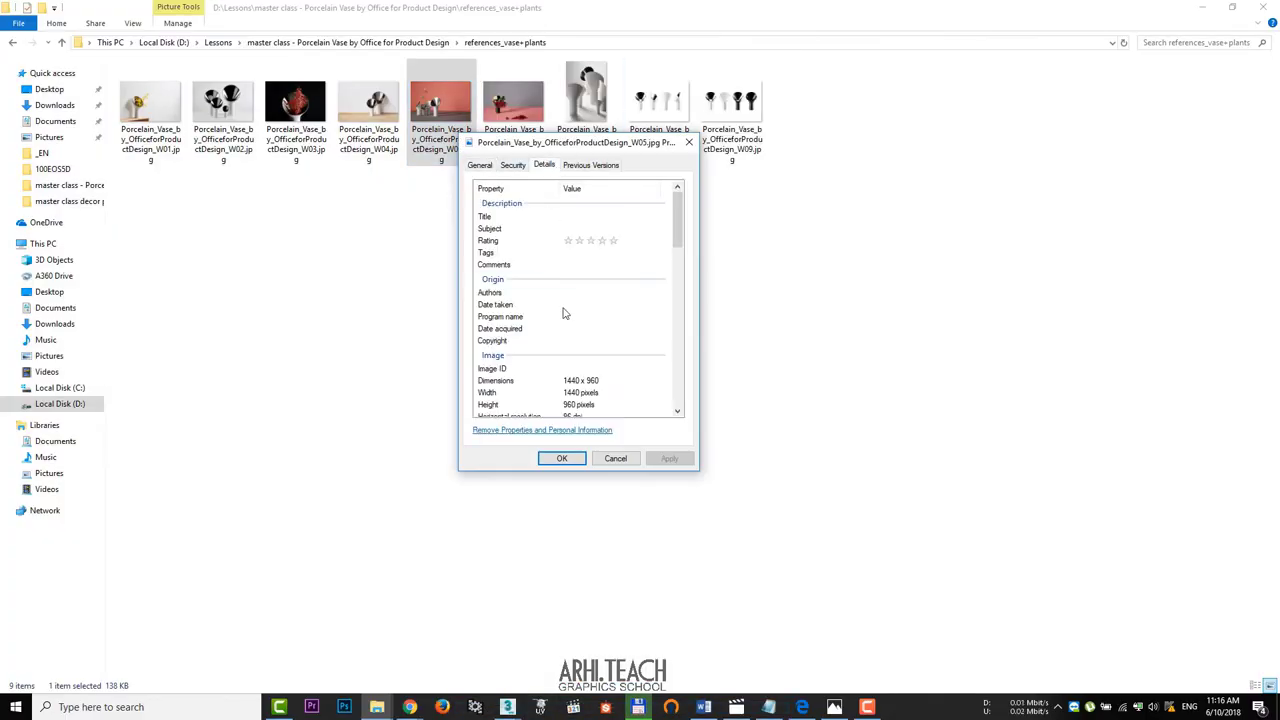
pyautogui.click(689, 142)
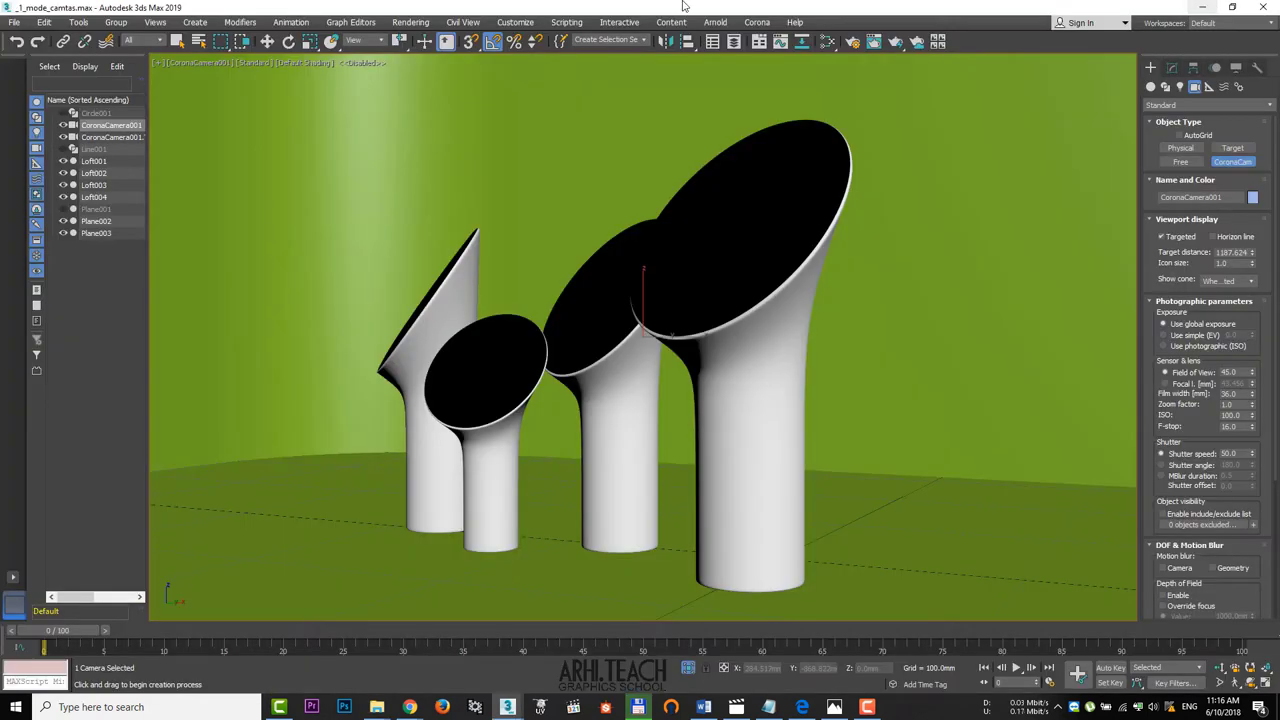
# - Set the render output size to 1440 by 960 in the render setup
pyautogui.click(410, 22)
pyautogui.click(454, 111)
pyautogui.click(489, 197)
pyautogui.scroll(-3, 740, 301)
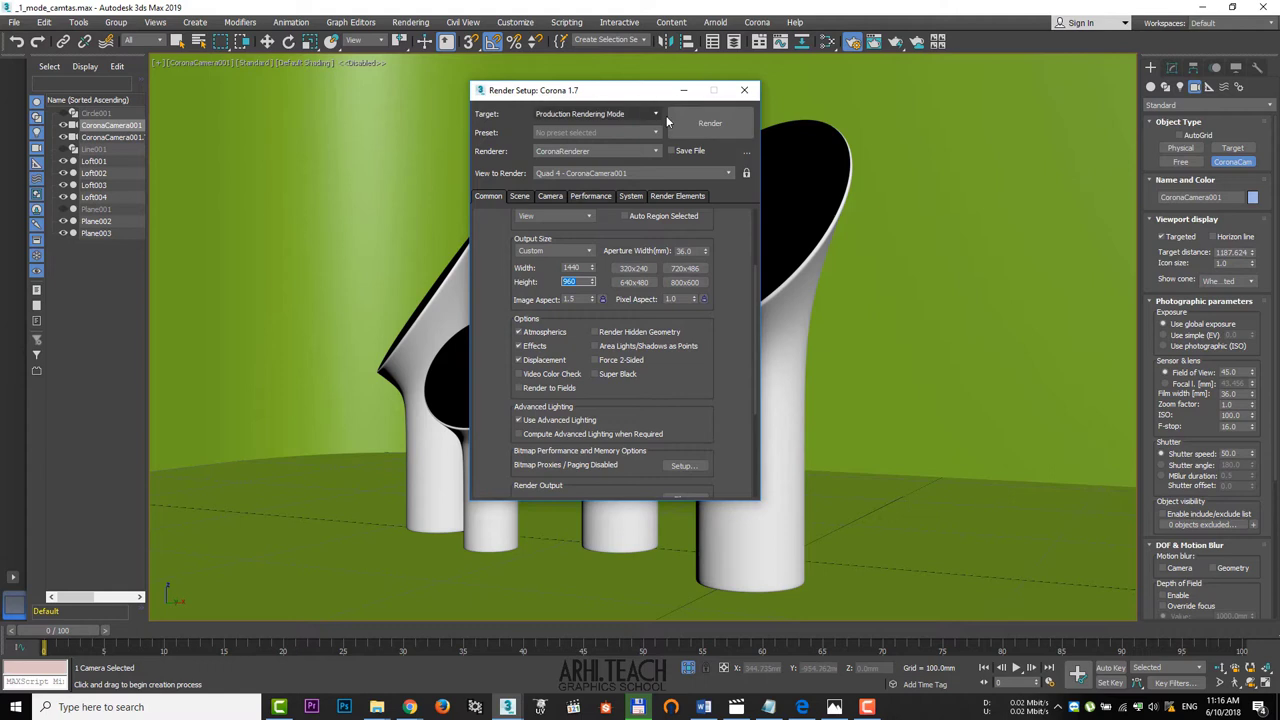
pyautogui.moveTo(600, 90); pyautogui.dragTo(52, 124)
# - Orbit the camera around the vases, turn on the safe frame and pan the camera to refine the framing
pyautogui.click(1250, 682)
pyautogui.moveTo(983, 467); pyautogui.dragTo(707, 425)
pyautogui.hotkey('shift', 'f')
pyautogui.moveTo(926, 407); pyautogui.dragTo(926, 404, button='middle')
# - Open the W05 vase reference photo in the built-in image file viewer
pyautogui.click(432, 24)
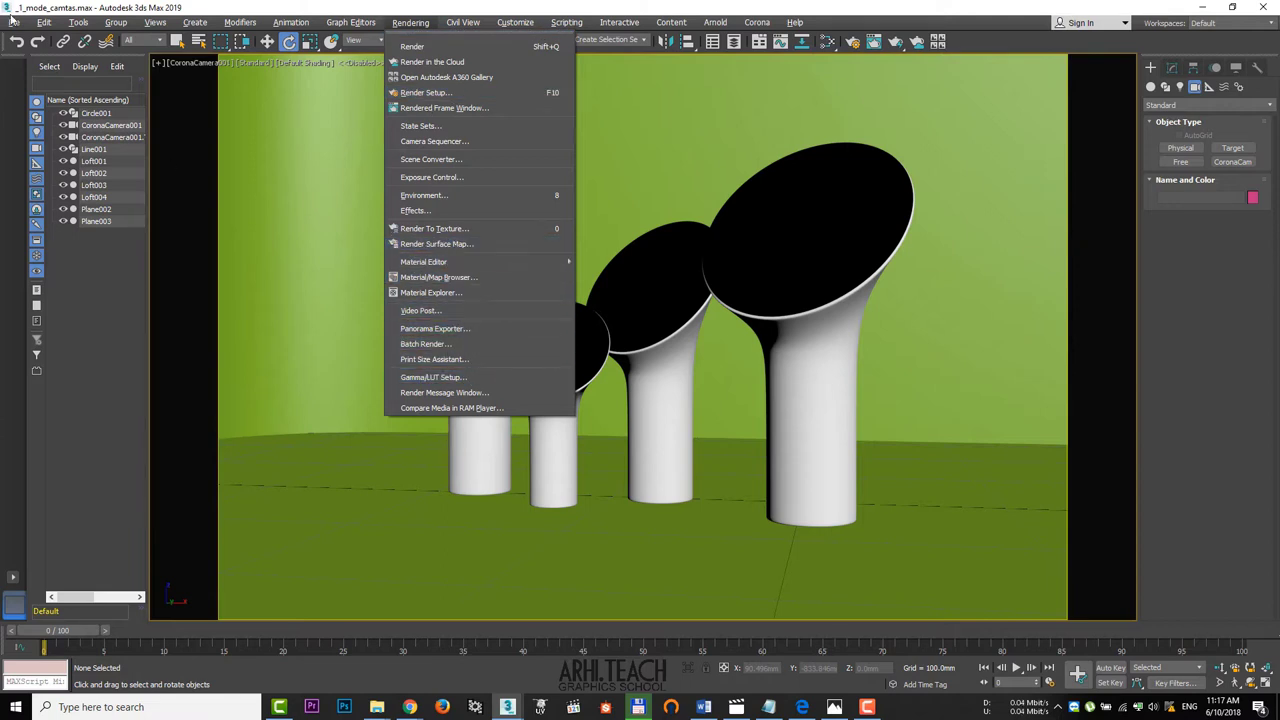
pyautogui.click(12, 23)
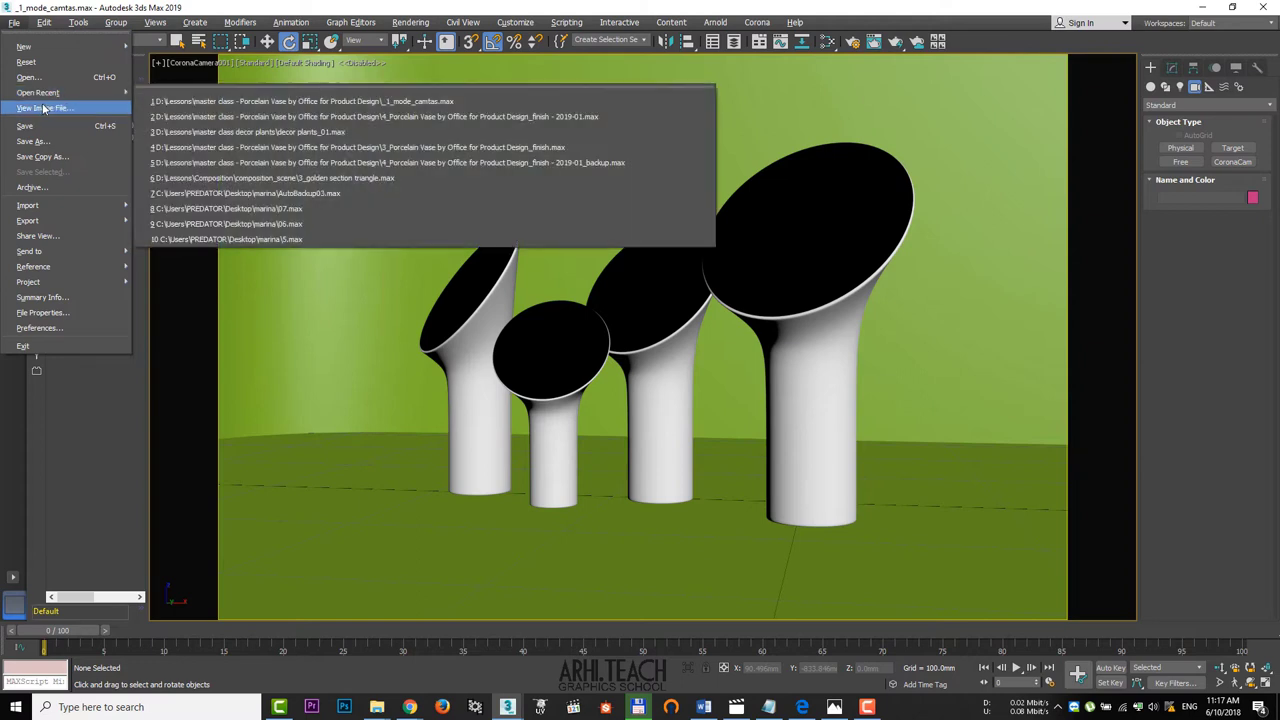
pyautogui.click(46, 108)
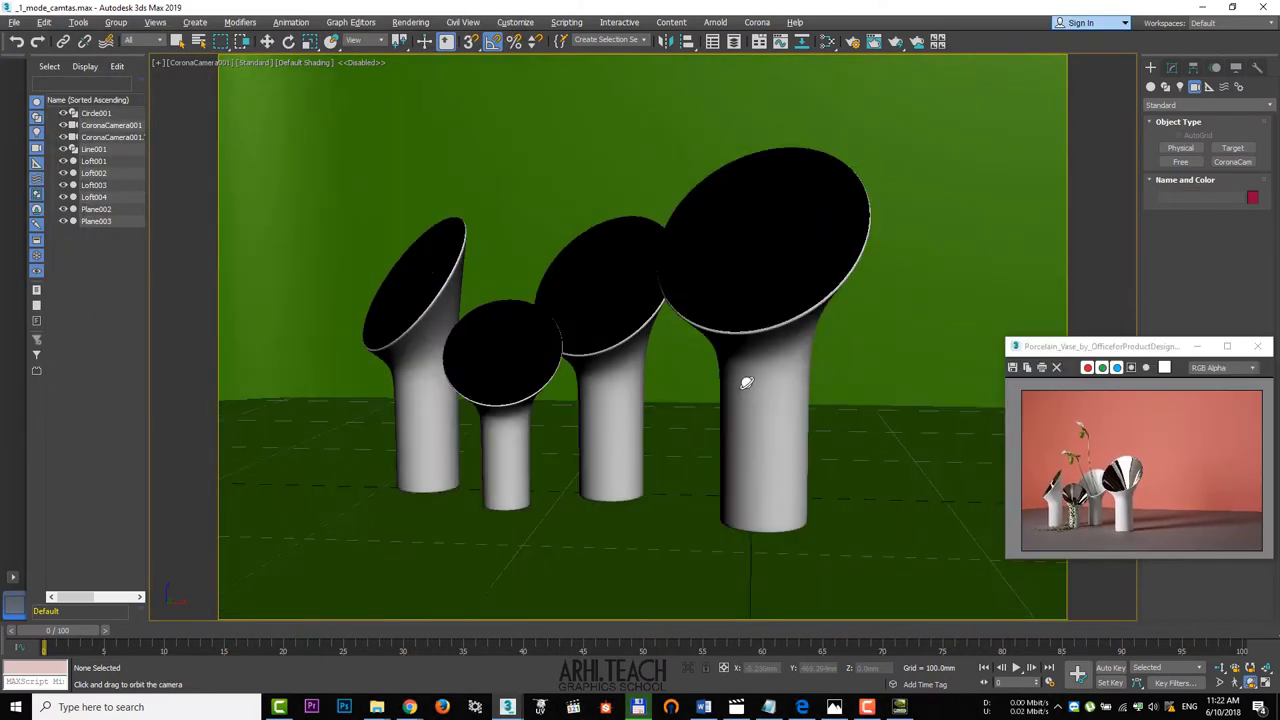
# - Select the Corona camera in the perspective view and move it farther from the vases
pyautogui.keyDown('alt'); pyautogui.moveTo(640, 330); pyautogui.dragTo(675, 352, button='middle'); pyautogui.keyUp('alt')
pyautogui.moveTo(697, 329); pyautogui.dragTo(643, 317)
pyautogui.click(753, 134)
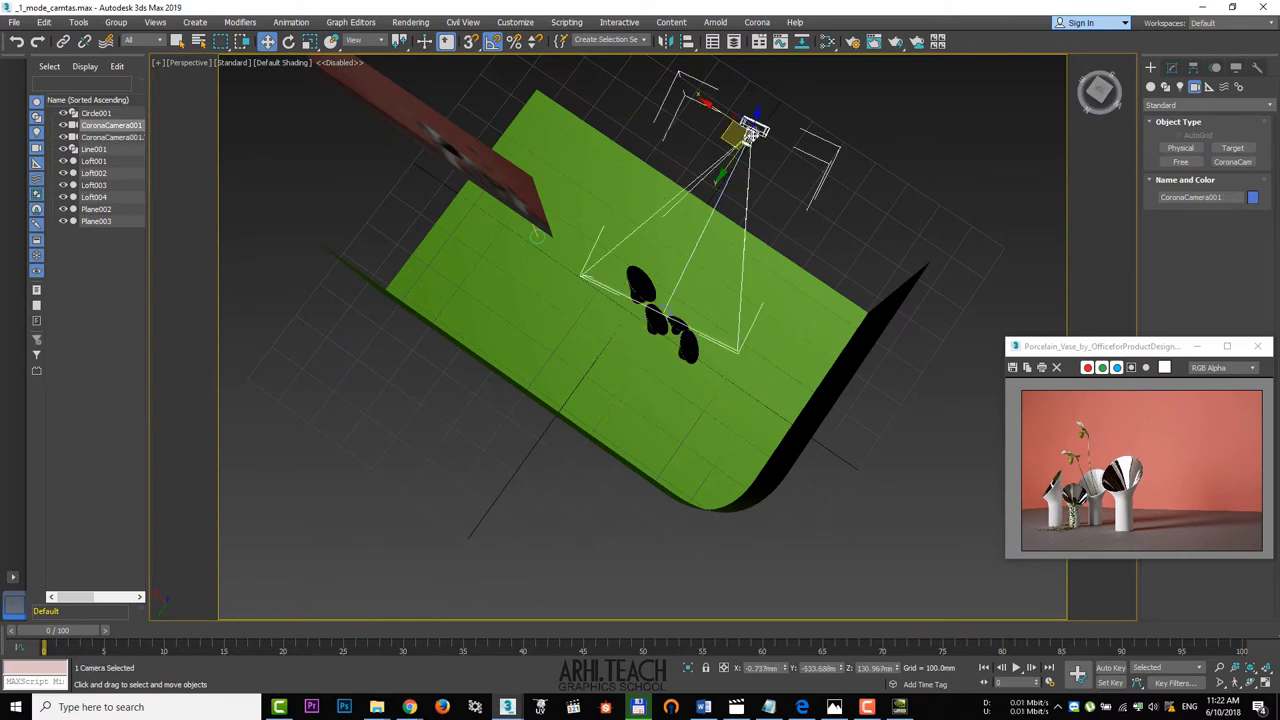
pyautogui.moveTo(729, 137); pyautogui.dragTo(748, 110)
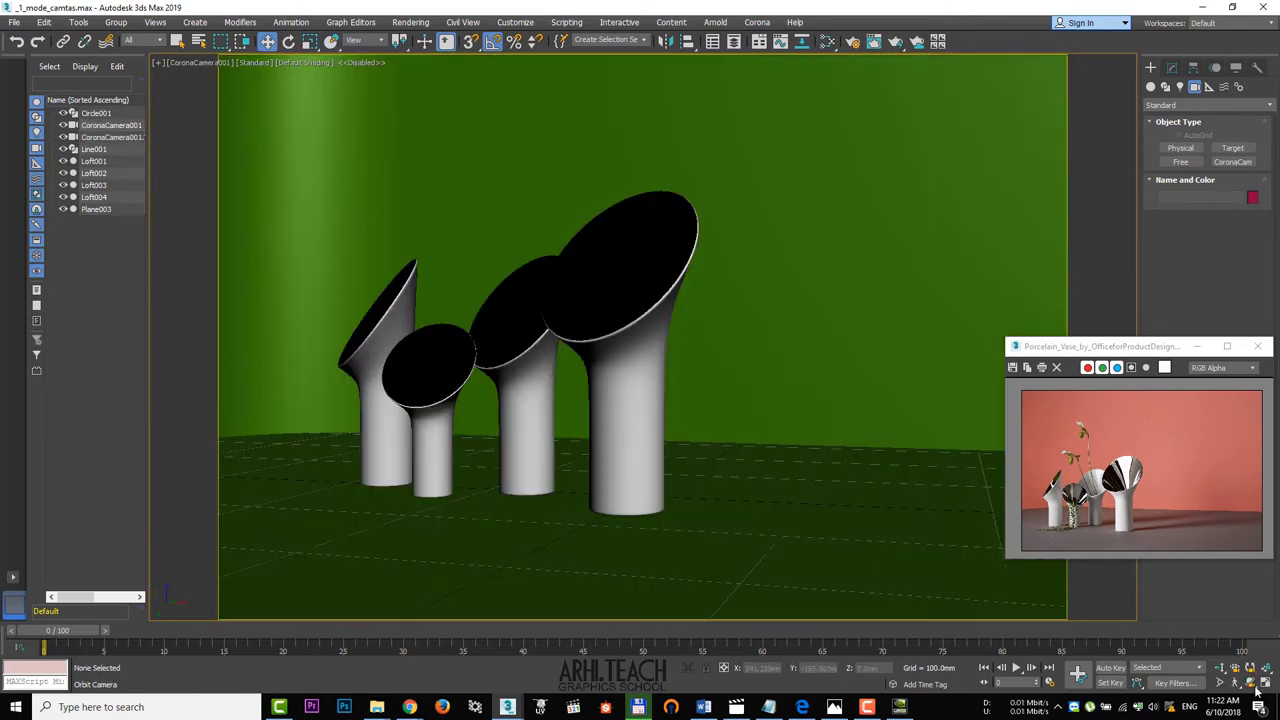
# - Orbit and dolly the camera until the vases' view and size resemble the reference photo
pyautogui.click(1253, 685)
pyautogui.moveTo(790, 422); pyautogui.dragTo(757, 463)
pyautogui.click(1219, 667)
pyautogui.moveTo(800, 400); pyautogui.dragTo(800, 450)
# - Select the backdrop and shift it along X to about 156 mm
pyautogui.click(548, 460)
pyautogui.click(453, 207)
pyautogui.moveTo(622, 537)
pyautogui.mouseDown()
pyautogui.moveTo(820, 566)
pyautogui.moveTo(738, 565)
pyautogui.moveTo(791, 567)
pyautogui.mouseUp()
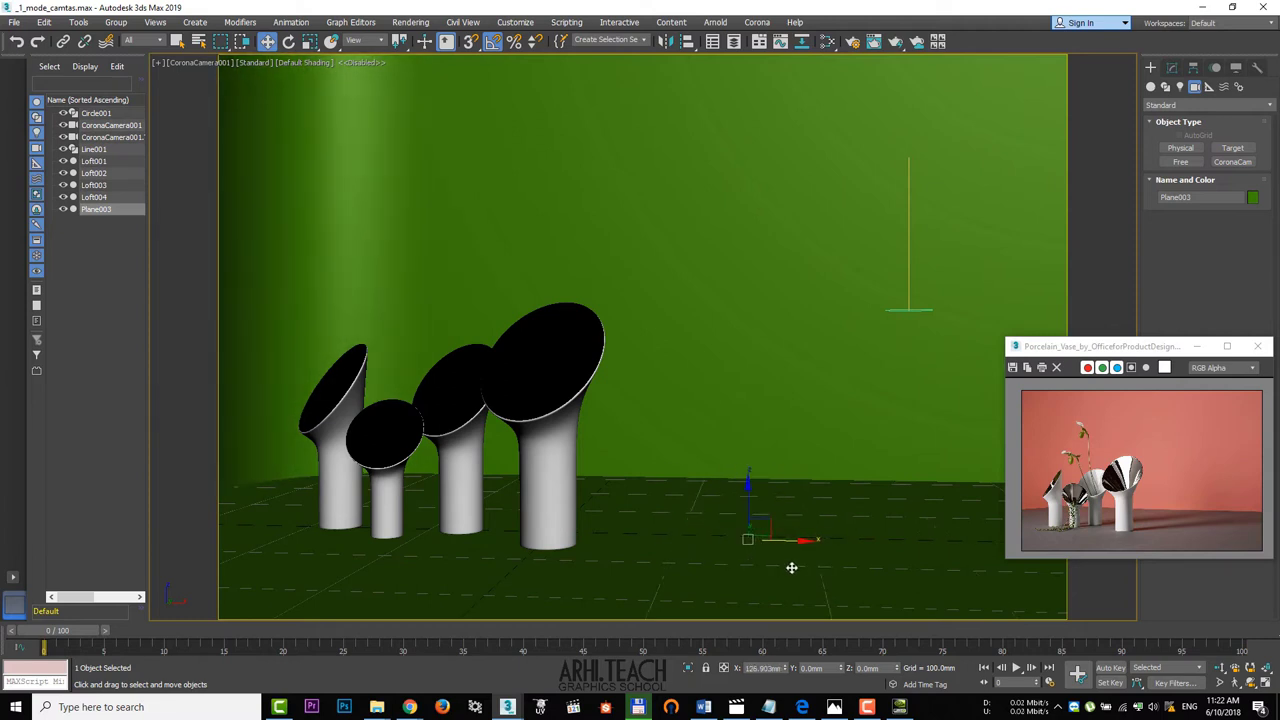
# - Enable the Corona scene material override in the render setup and assign a new CoronaMtl to it
pyautogui.click(395, 25)
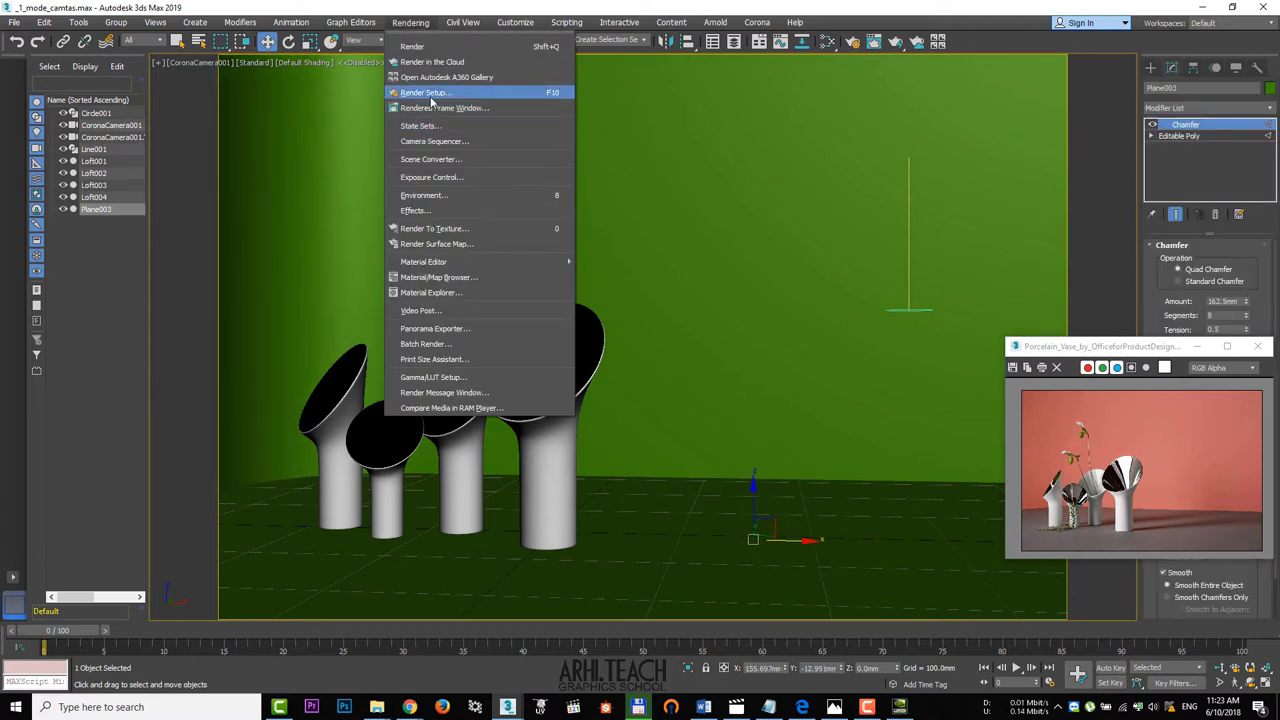
pyautogui.click(430, 96)
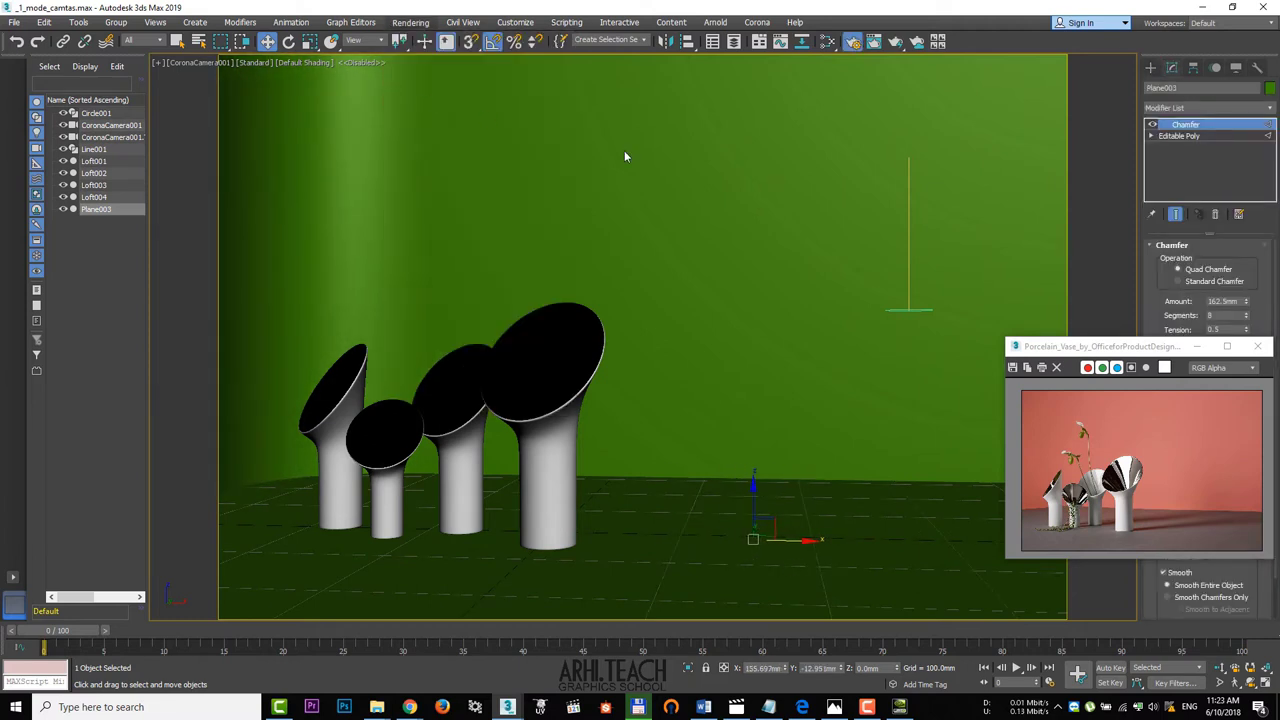
pyautogui.click(48, 227)
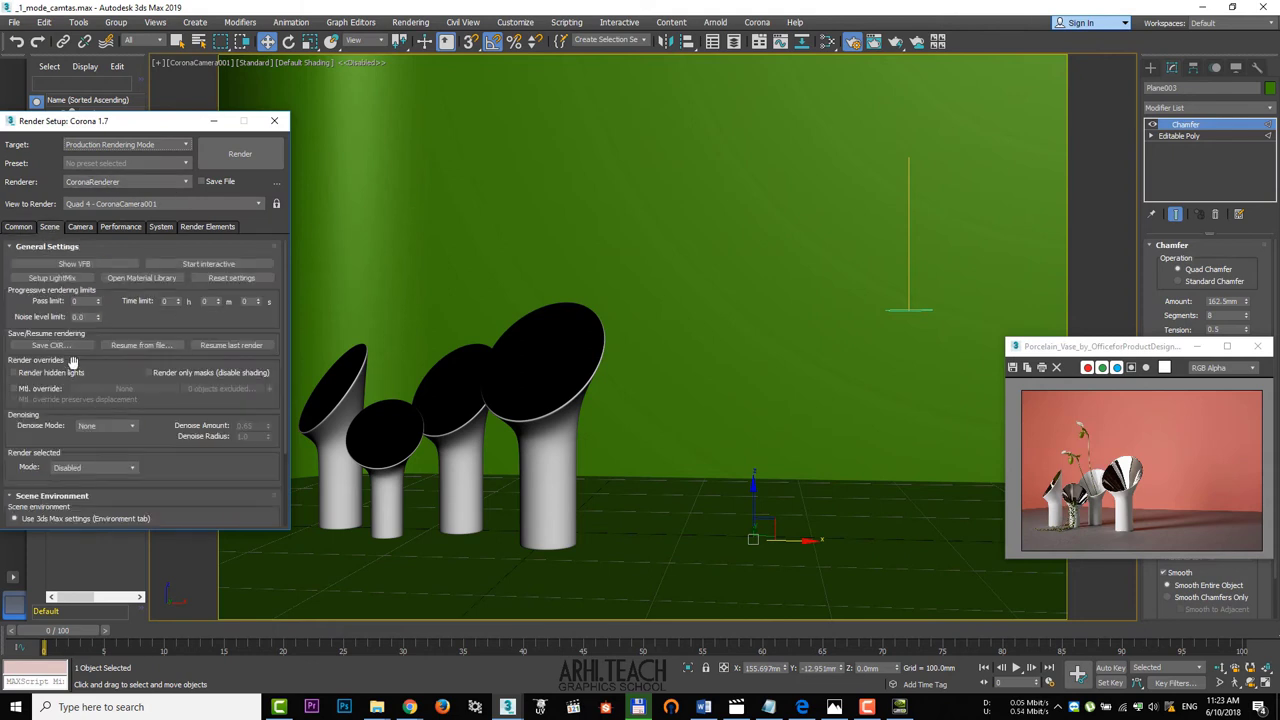
pyautogui.click(40, 388)
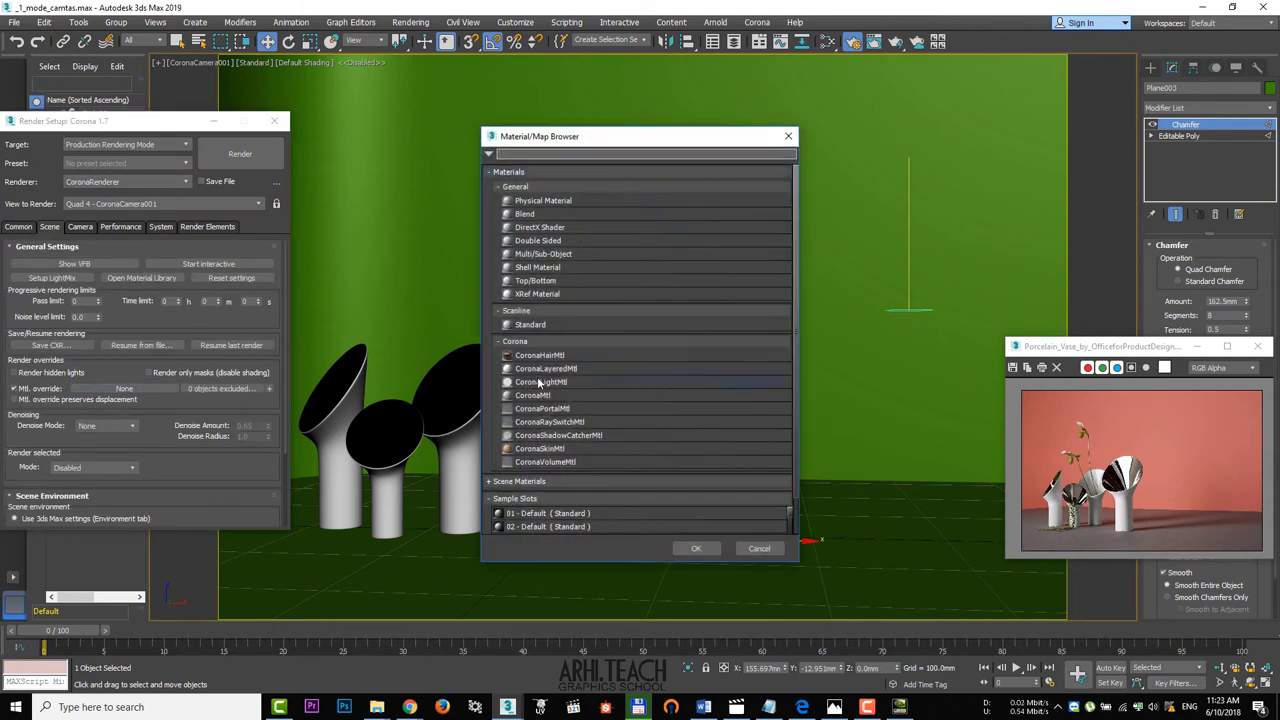
pyautogui.doubleClick(533, 395)
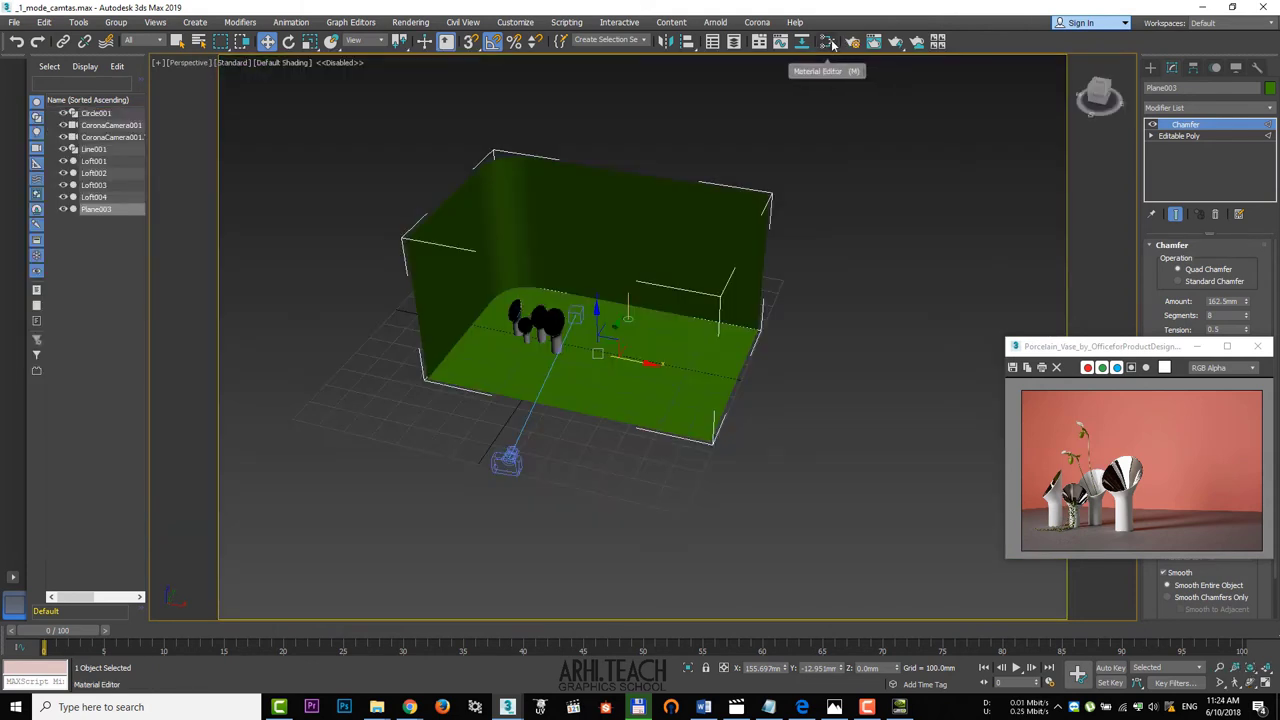
# - Create a Bitmap map from canada_montreal_loft_max_sunny.exr and set its environment mapping to Spherical Environment
pyautogui.click(832, 44)
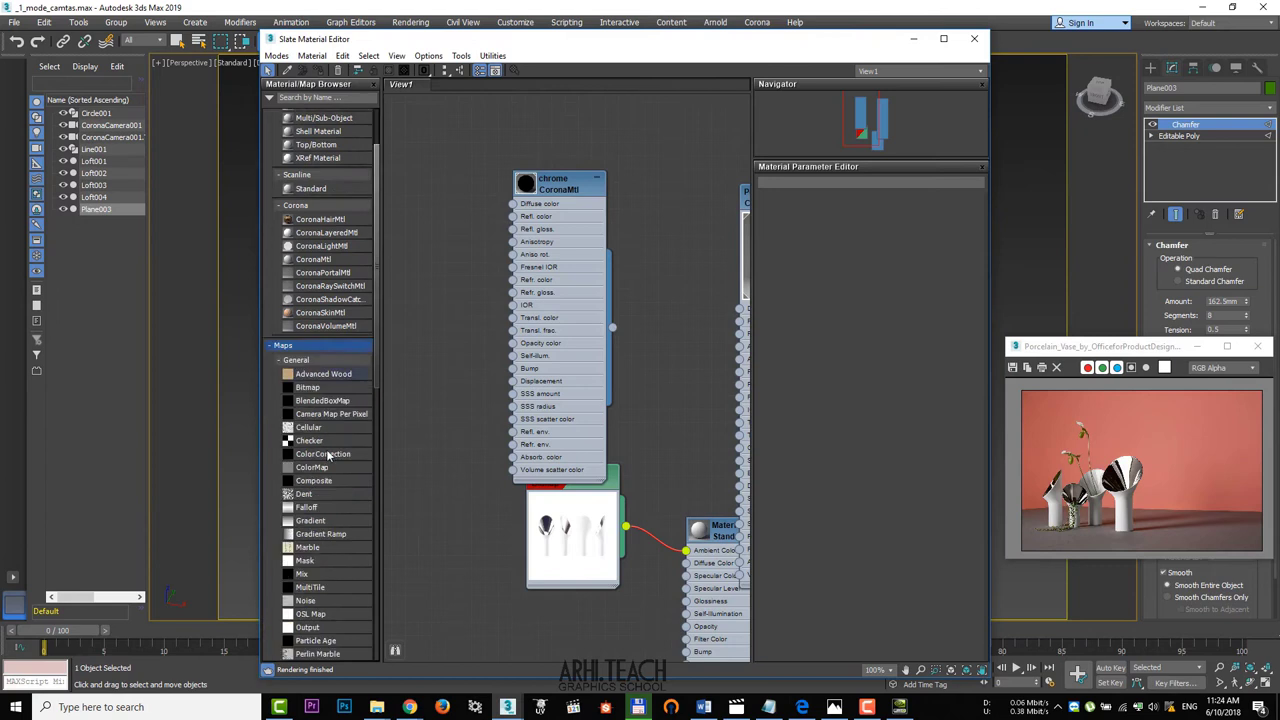
pyautogui.scroll(3, 345, 287)
pyautogui.click(296, 248)
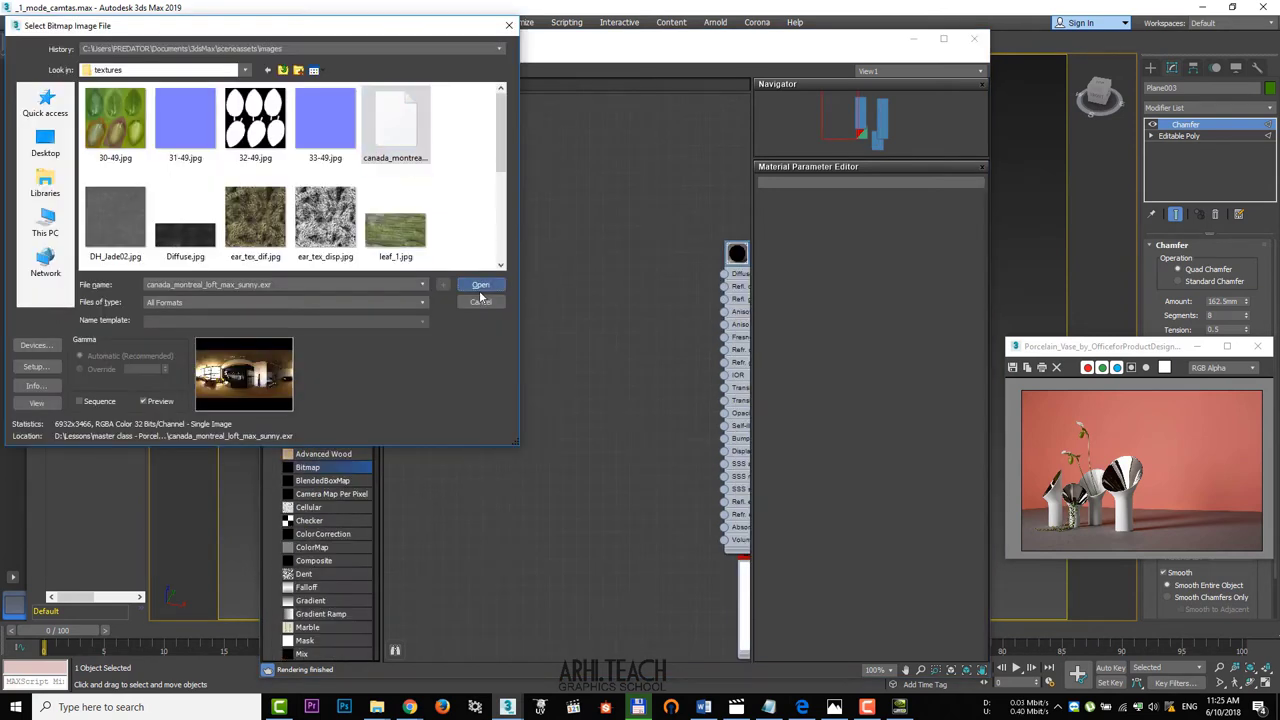
pyautogui.click(480, 288)
pyautogui.click(258, 307)
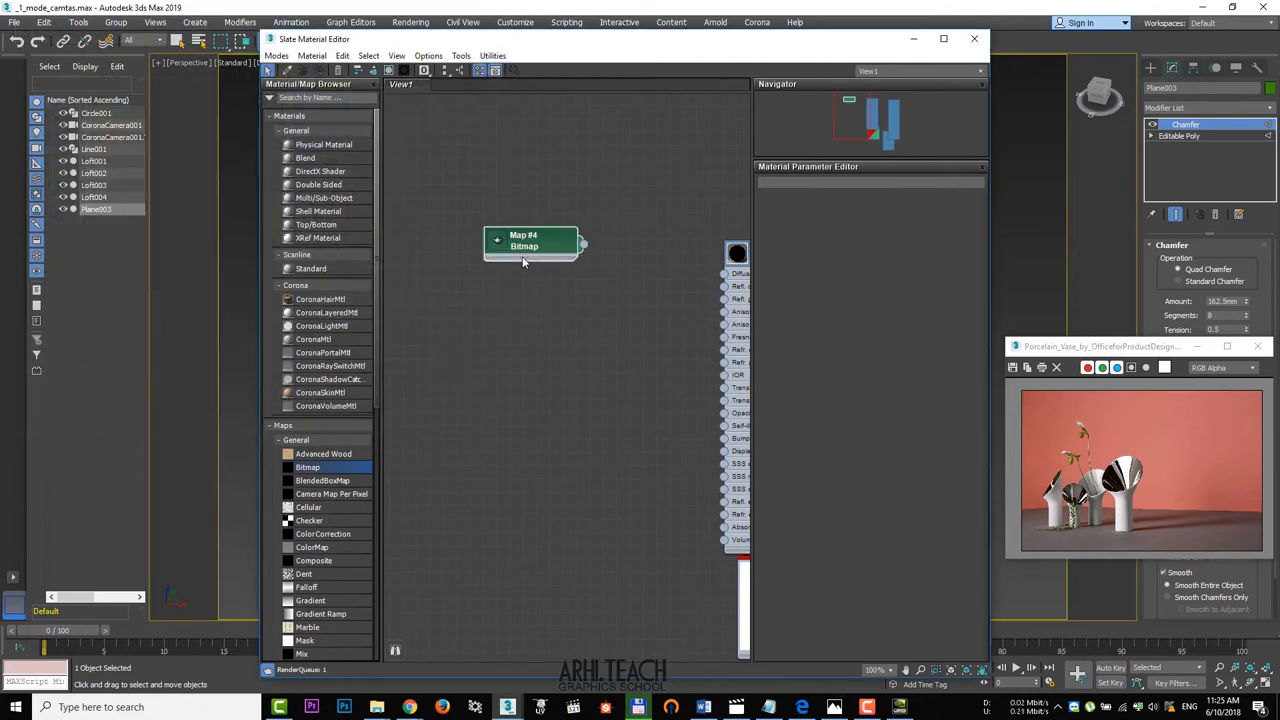
pyautogui.doubleClick(522, 256)
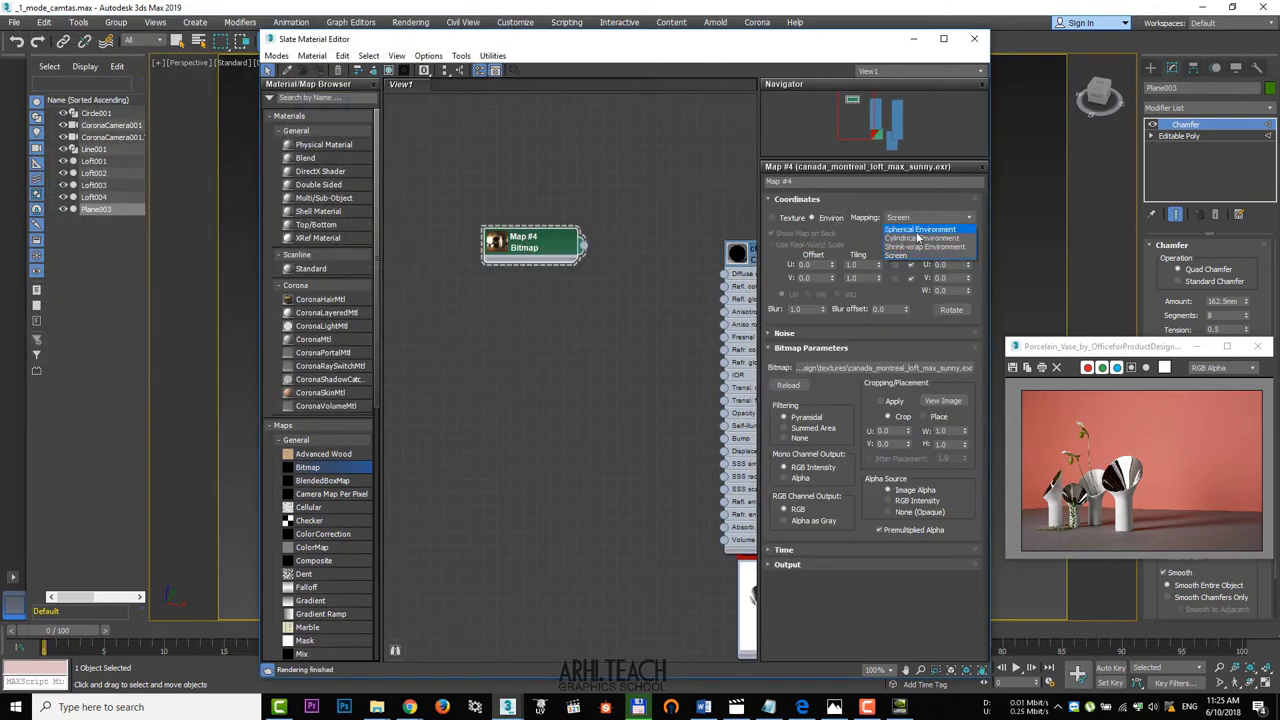
# - Connect the bitmap to the Corona scene environment map slot and start interactive rendering of the camera view
pyautogui.moveTo(656, 40); pyautogui.dragTo(626, 137)
pyautogui.click(854, 44)
pyautogui.moveTo(140, 127); pyautogui.dragTo(910, 71)
pyautogui.moveTo(979, 342); pyautogui.dragTo(895, 194)
pyautogui.moveTo(552, 354); pyautogui.dragTo(1000, 384)
pyautogui.click(886, 313)
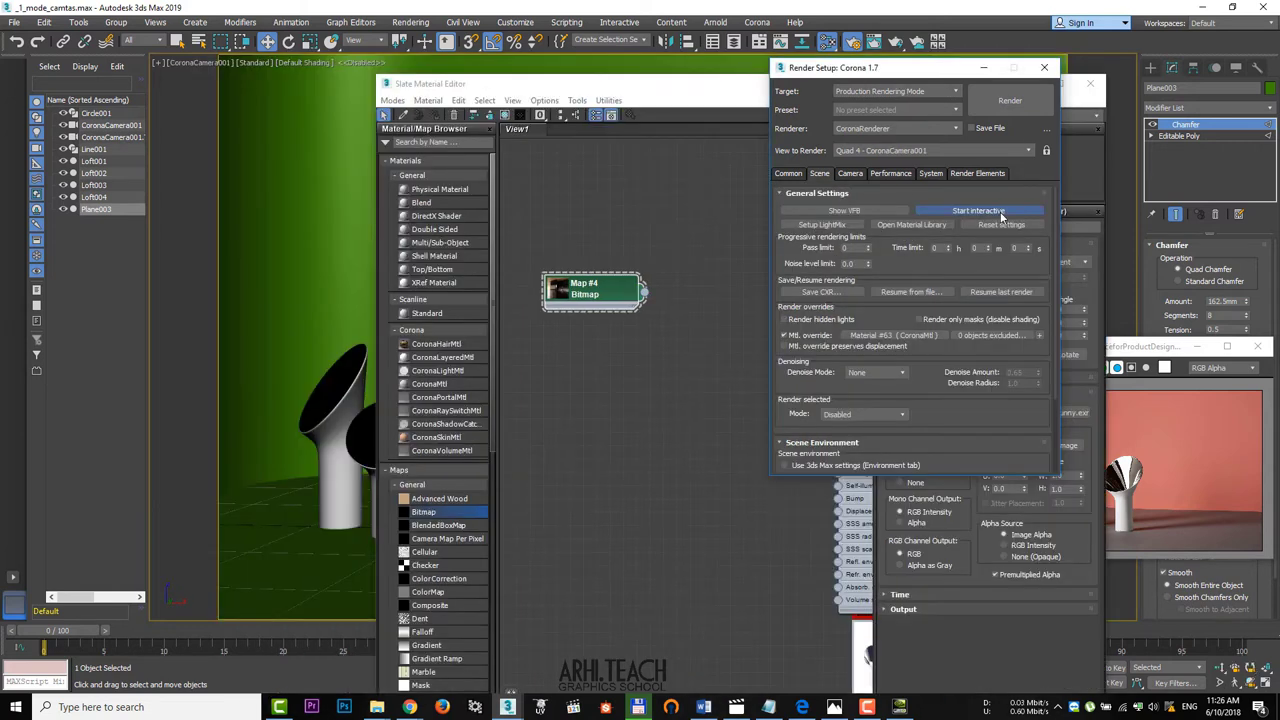
pyautogui.click(978, 211)
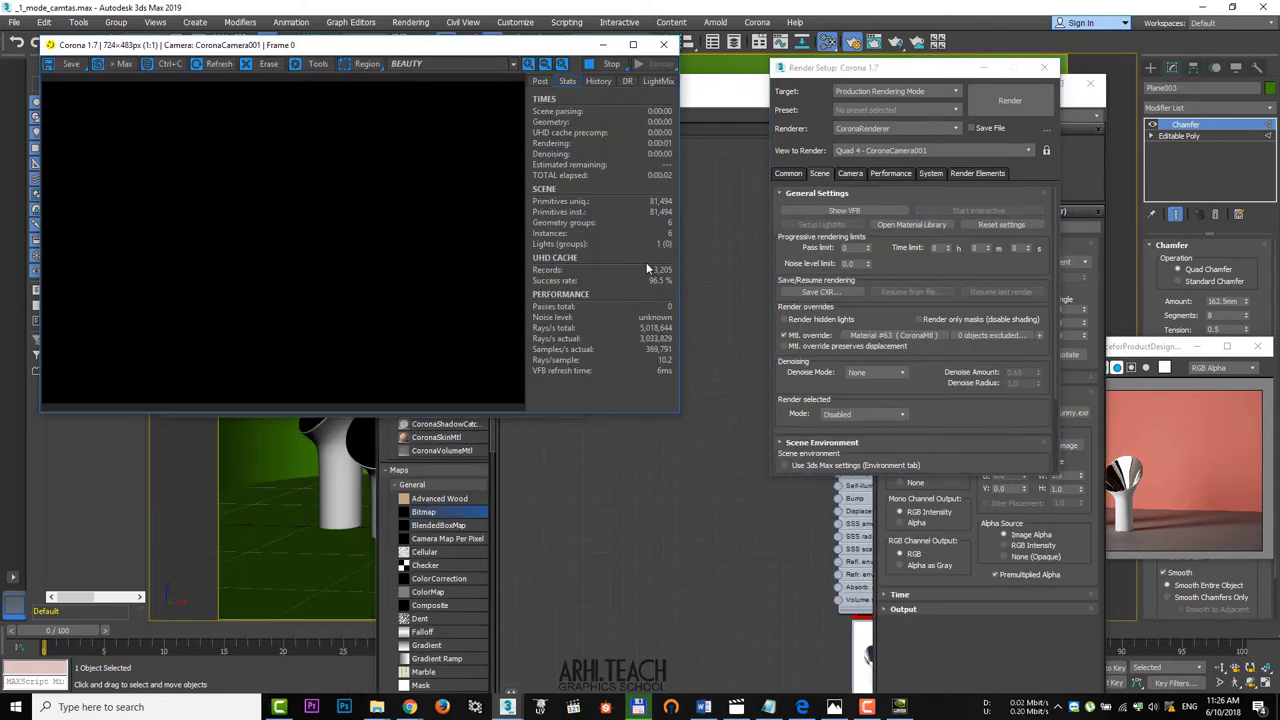
# - Add a ColorCorrection map after the HDRI bitmap and connect it to the Corona scene environment slot
pyautogui.moveTo(430, 48); pyautogui.dragTo(493, 85)
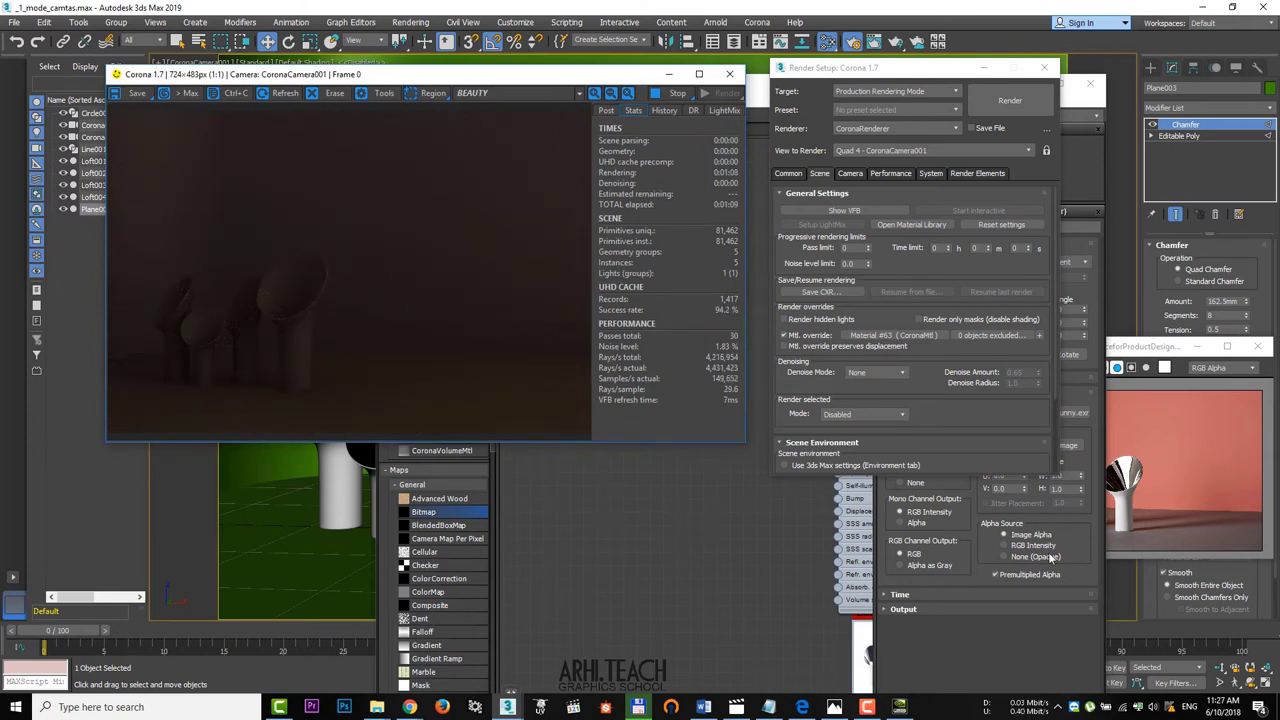
pyautogui.click(673, 94)
pyautogui.moveTo(822, 70); pyautogui.dragTo(1009, 101)
pyautogui.click(753, 86)
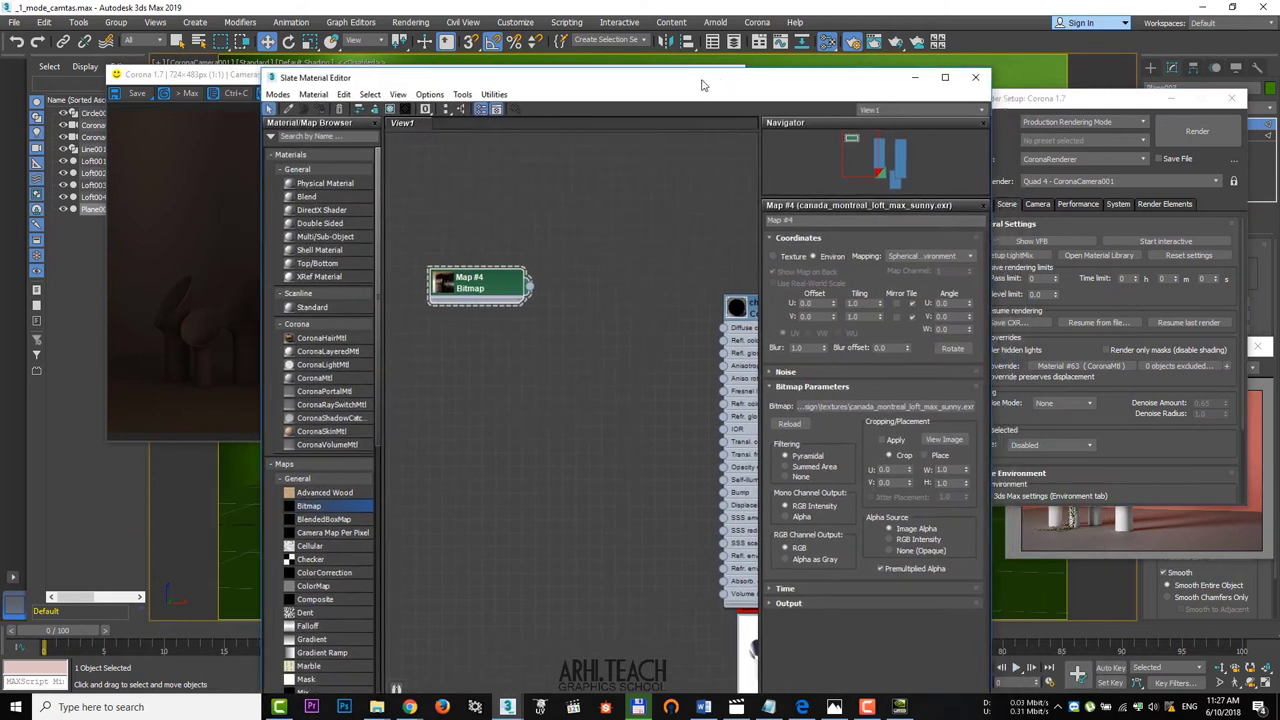
pyautogui.moveTo(702, 85); pyautogui.dragTo(700, 85)
pyautogui.scroll(-3, 314, 491)
pyautogui.doubleClick(319, 380)
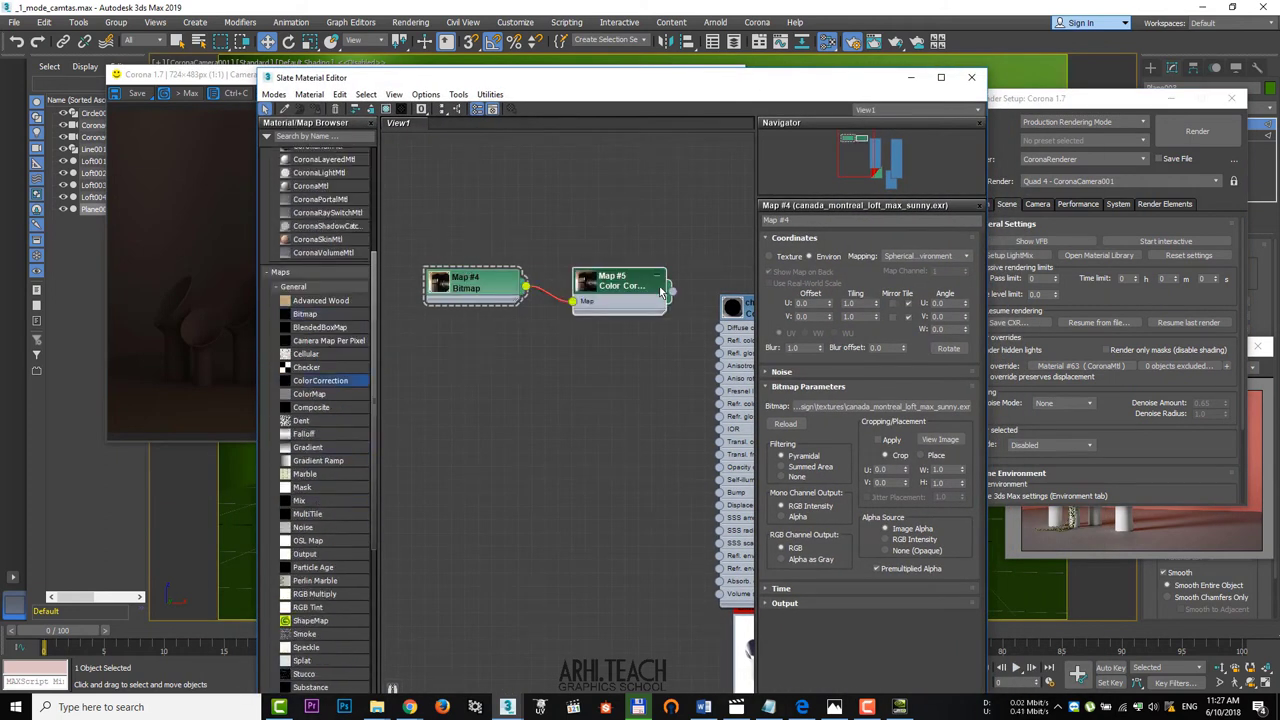
pyautogui.moveTo(1064, 104); pyautogui.dragTo(1088, 54)
pyautogui.scroll(-3, 1130, 340)
pyautogui.moveTo(672, 292); pyautogui.dragTo(1157, 362)
pyautogui.click(1100, 295)
pyautogui.moveTo(709, 86); pyautogui.dragTo(577, 177)
# - Set the ColorCorrection map's saturation to -2.326 and its advanced RGB gamma/contrast to 0.7 with interactive rendering running
pyautogui.doubleClick(487, 371)
pyautogui.click(722, 94)
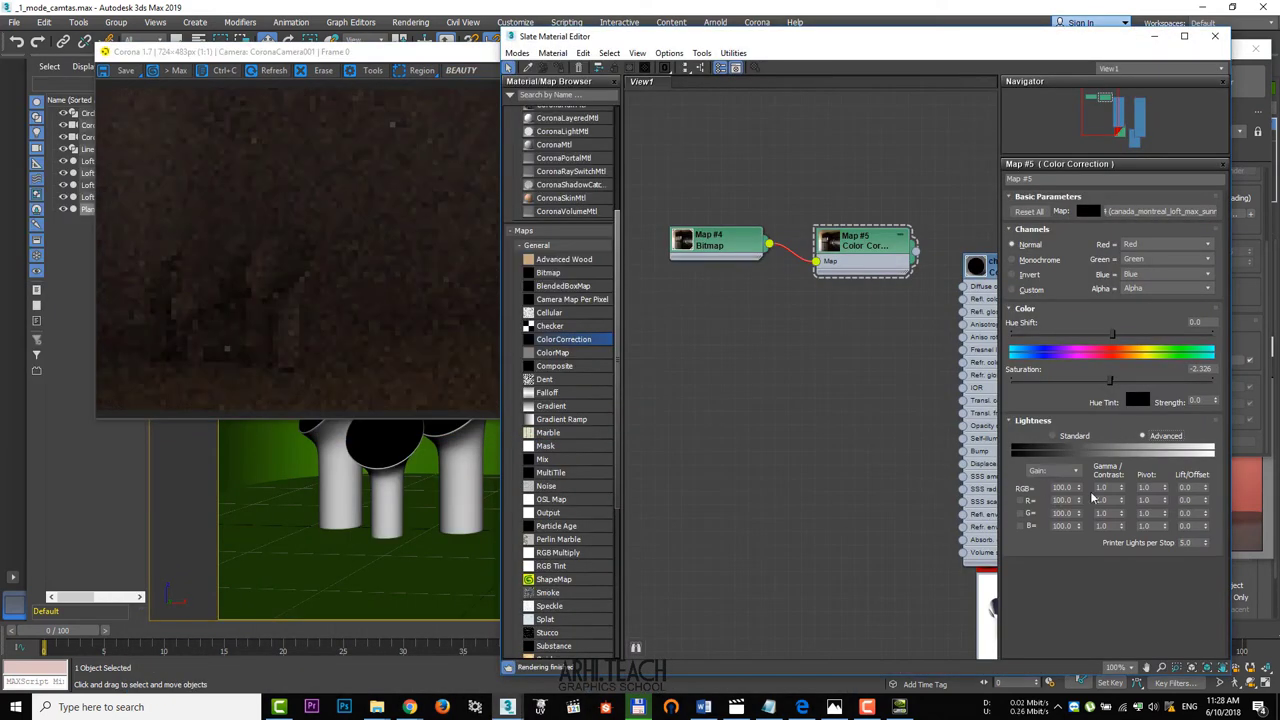
pyautogui.moveTo(1121, 490); pyautogui.dragTo(1122, 491)
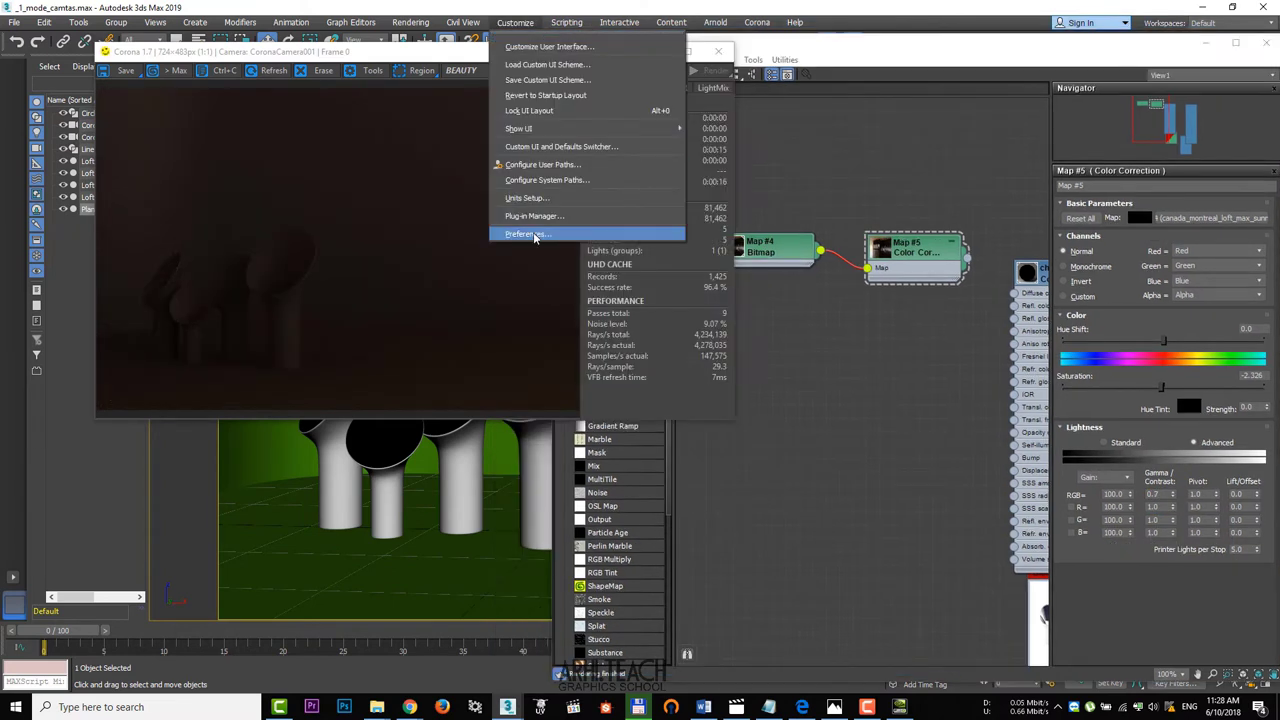
# - Enable Gamma/LUT correction with gamma 2.2 in the preferences and restart interactive rendering
pyautogui.click(560, 233)
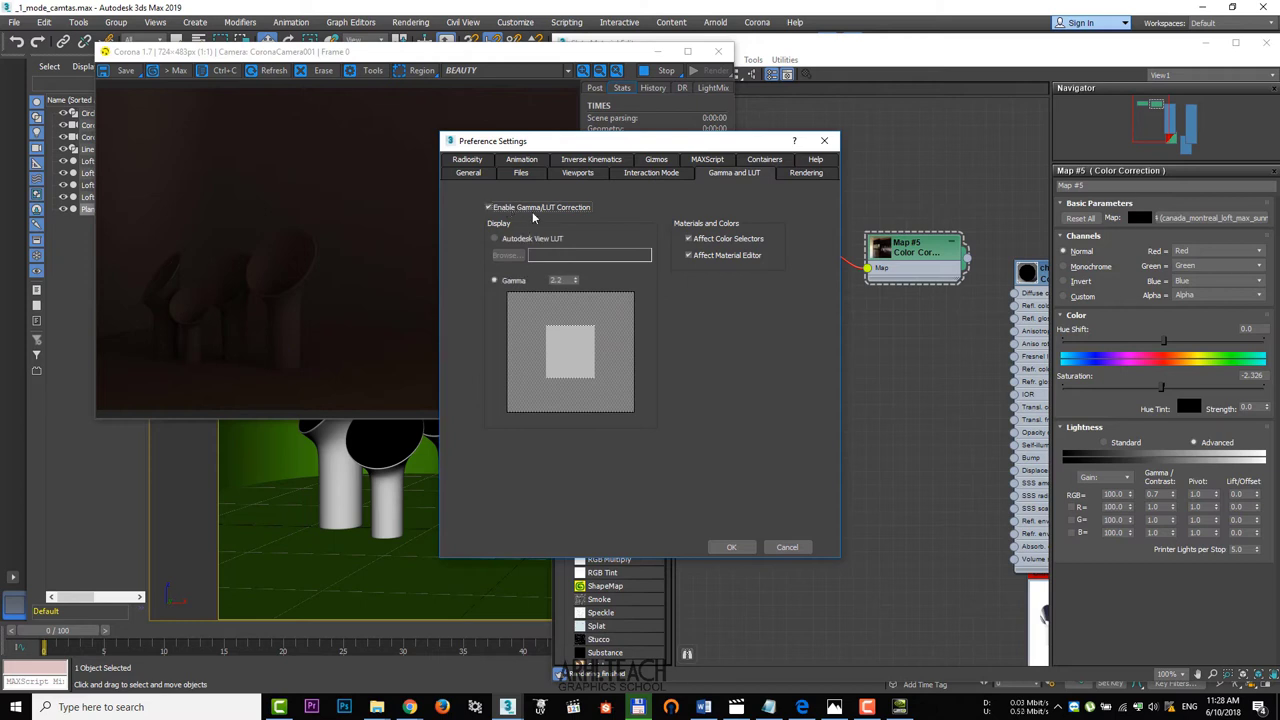
pyautogui.click(731, 547)
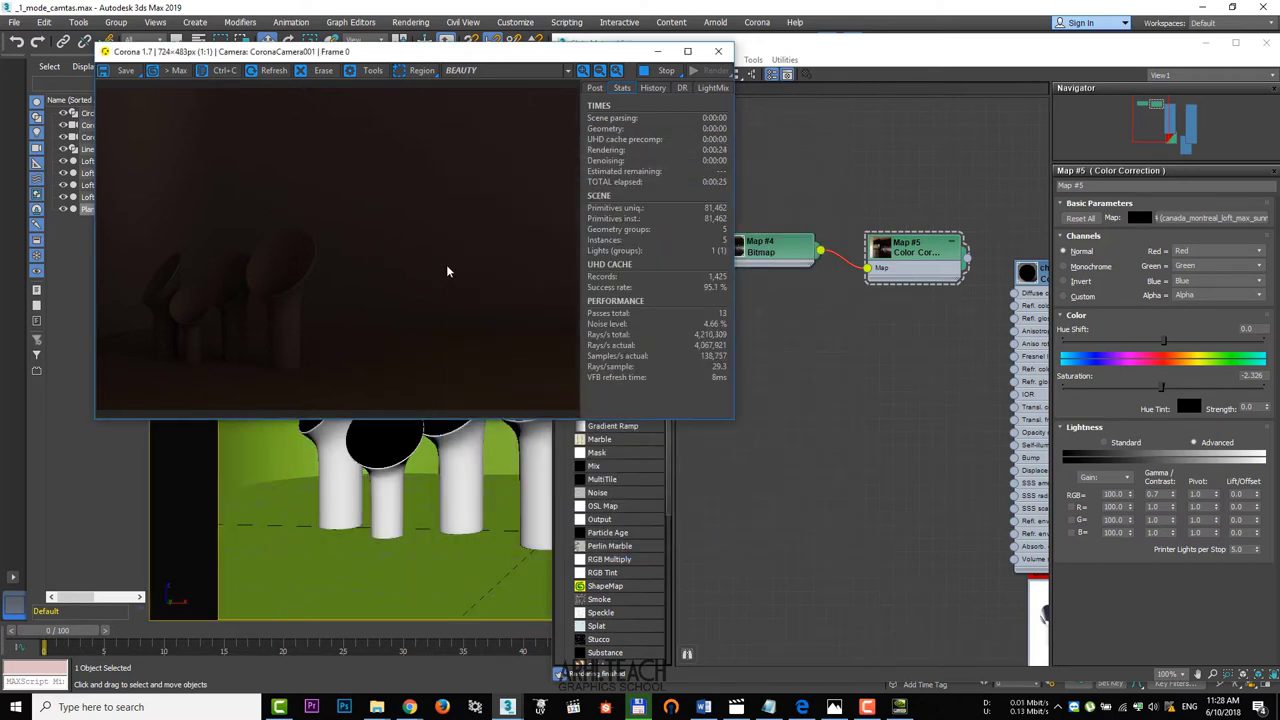
pyautogui.click(693, 74)
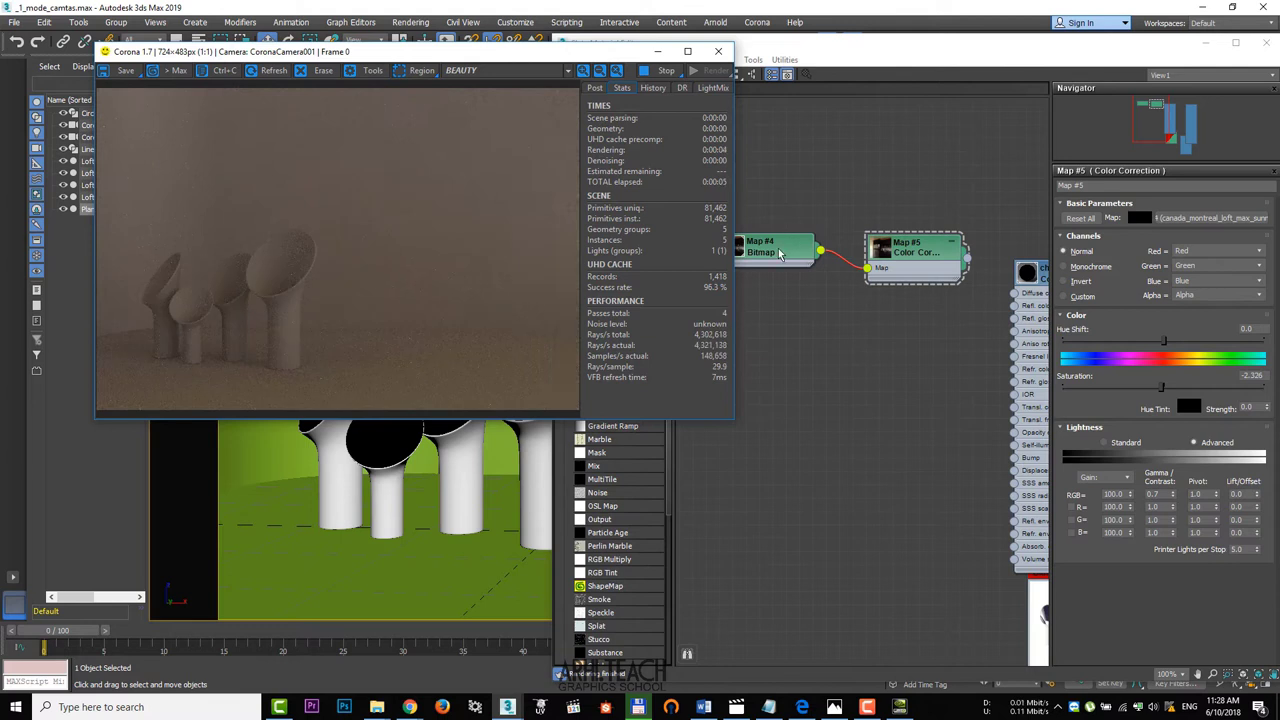
# - Set the environment bitmap's U offset to 0.12 and render the whole backdrop in perspective view
pyautogui.doubleClick(765, 247)
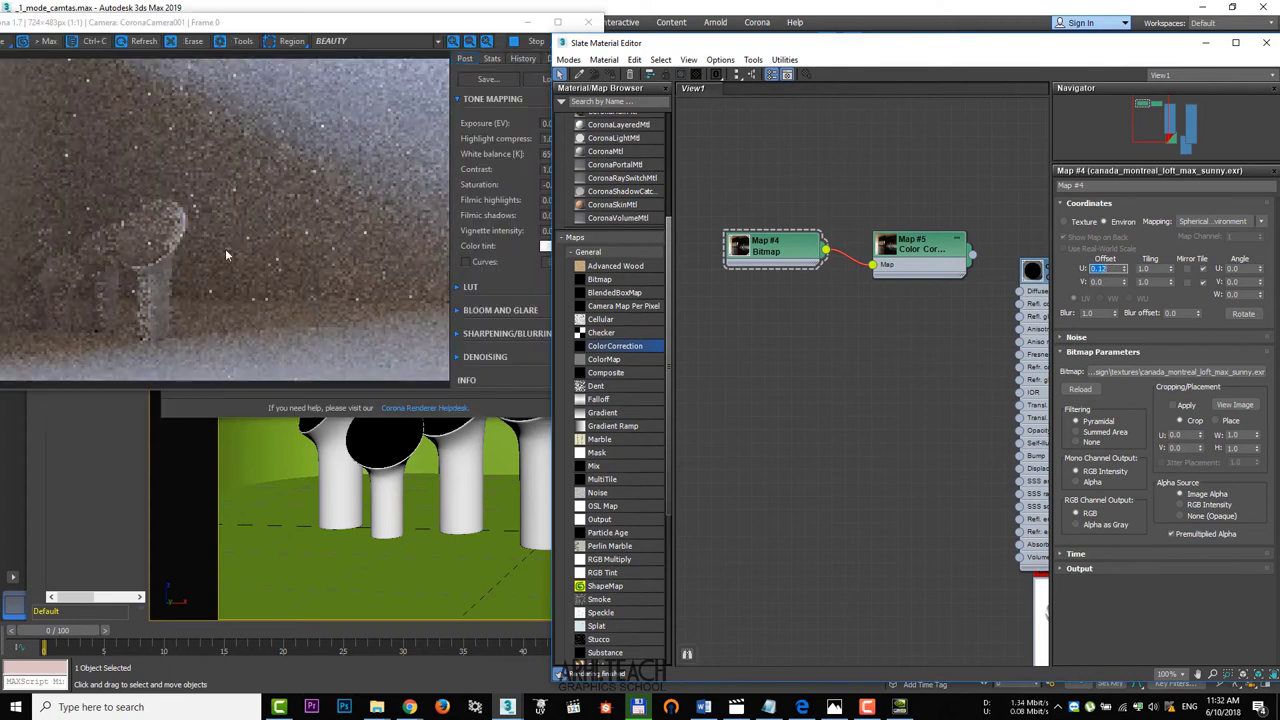
pyautogui.moveTo(355, 24); pyautogui.dragTo(628, 52)
pyautogui.moveTo(537, 43); pyautogui.dragTo(955, 54)
pyautogui.moveTo(389, 172); pyautogui.dragTo(16, 345)
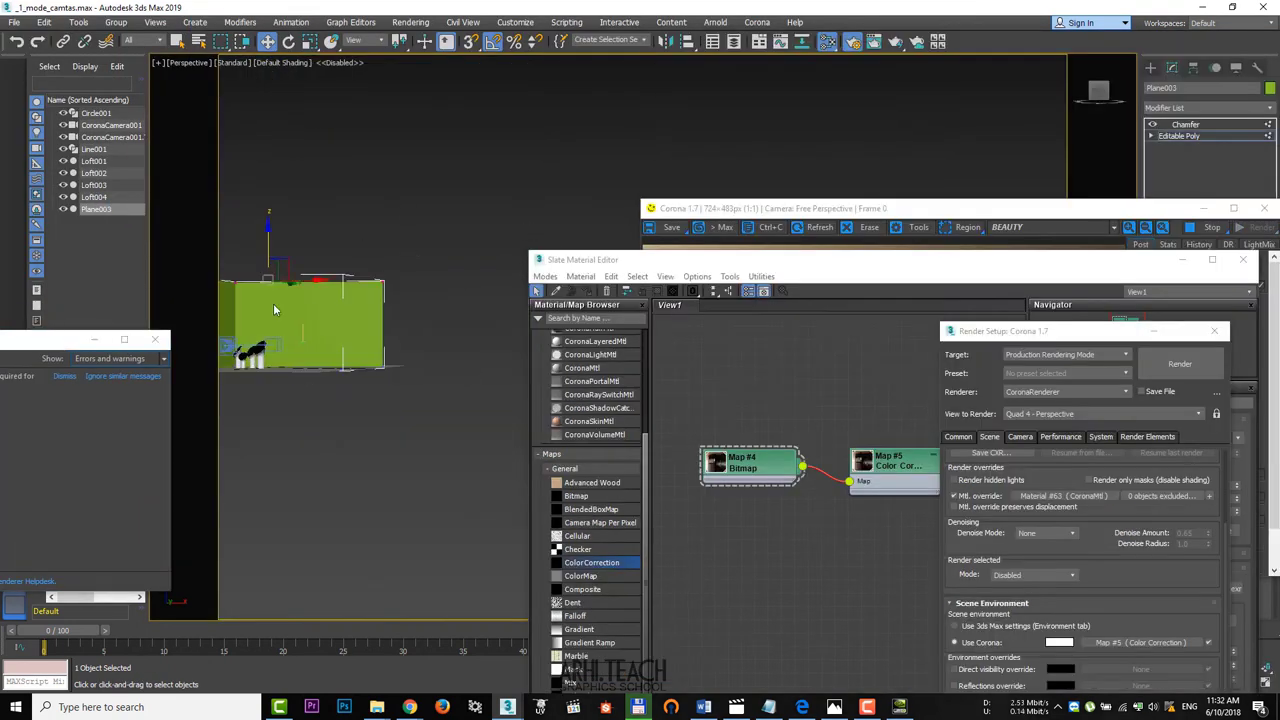
pyautogui.moveTo(316, 294); pyautogui.dragTo(409, 274, button='middle')
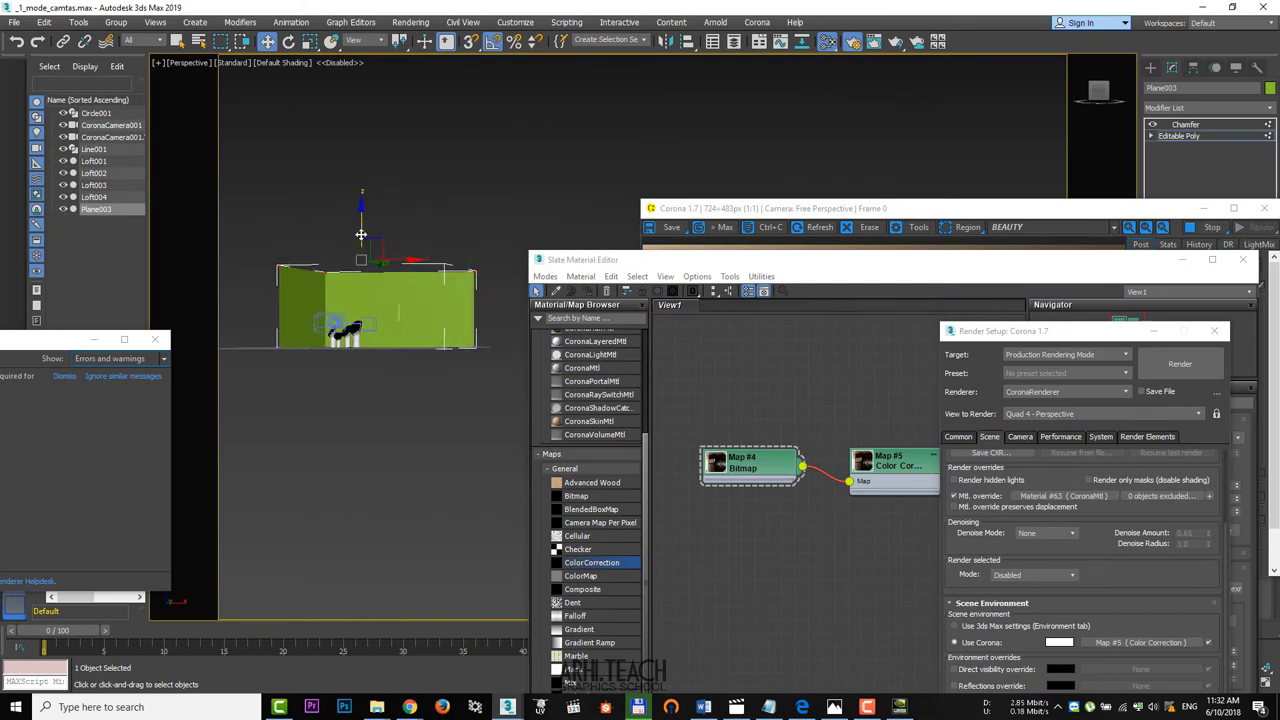
pyautogui.press('c')
pyautogui.hotkey('shift', 'q')
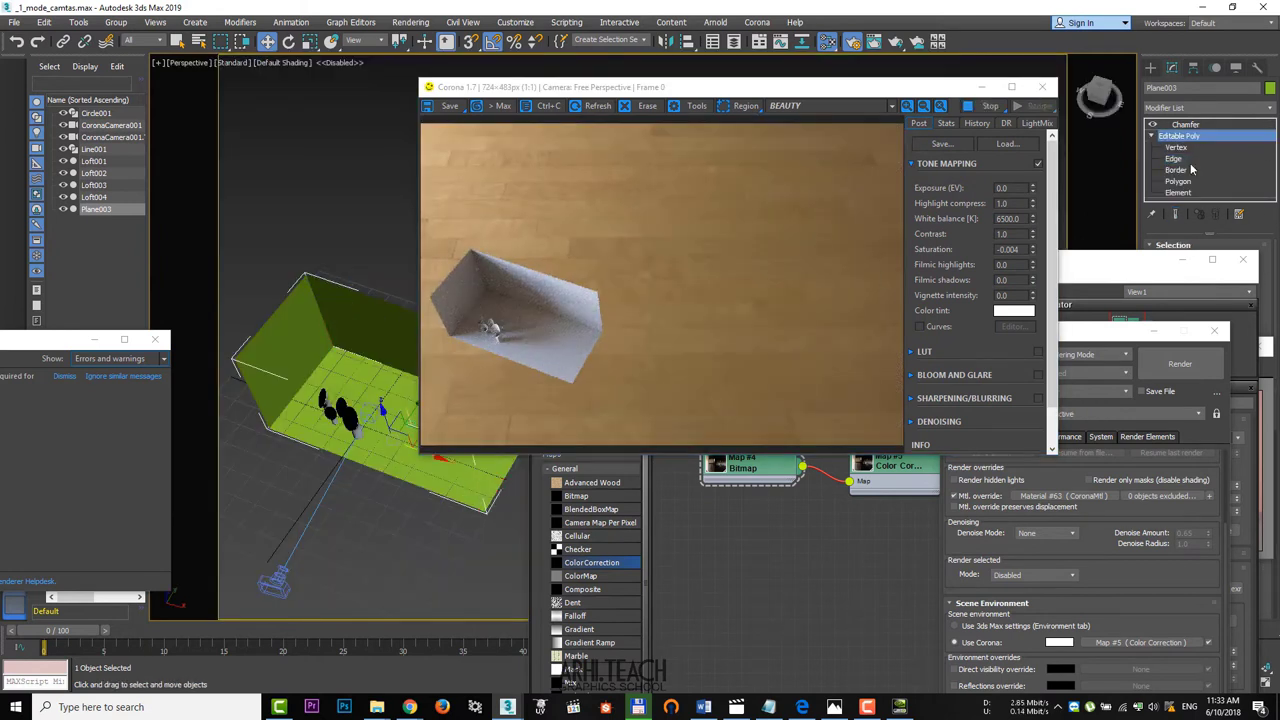
# - Convert the backdrop with its Chamfer modifier to a single Editable Poly
pyautogui.click(1208, 127)
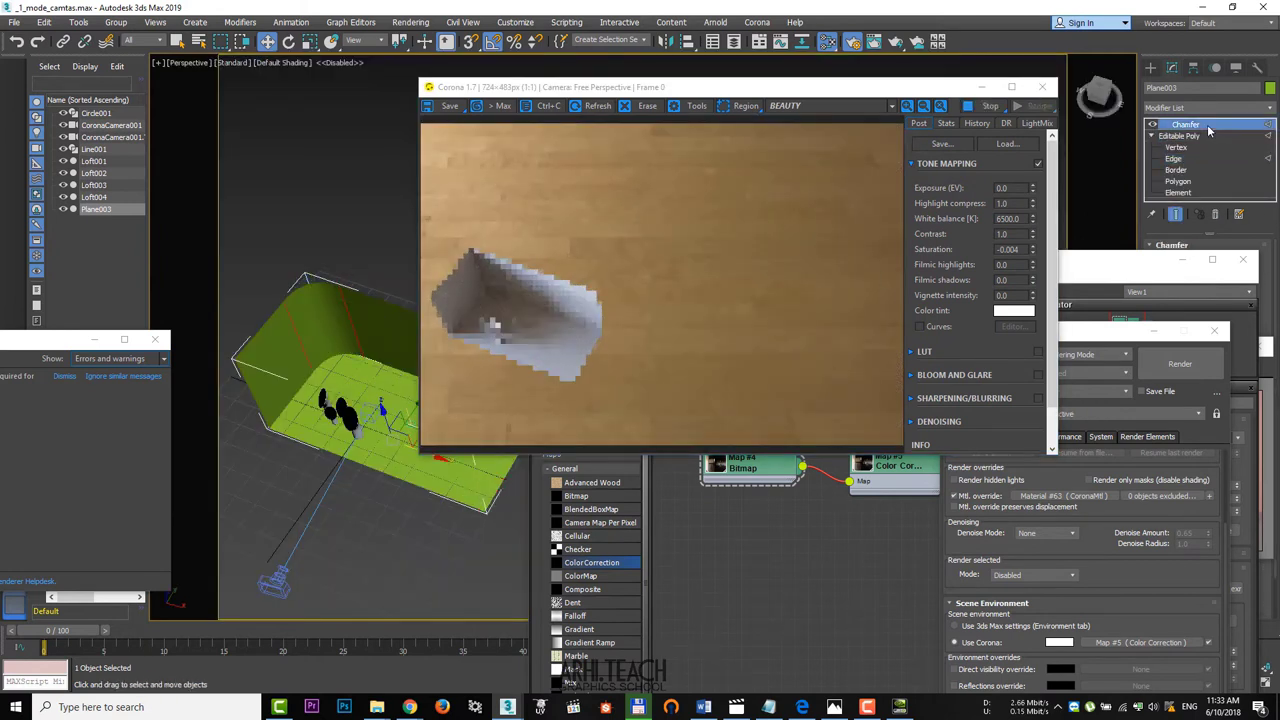
pyautogui.rightClick(447, 311)
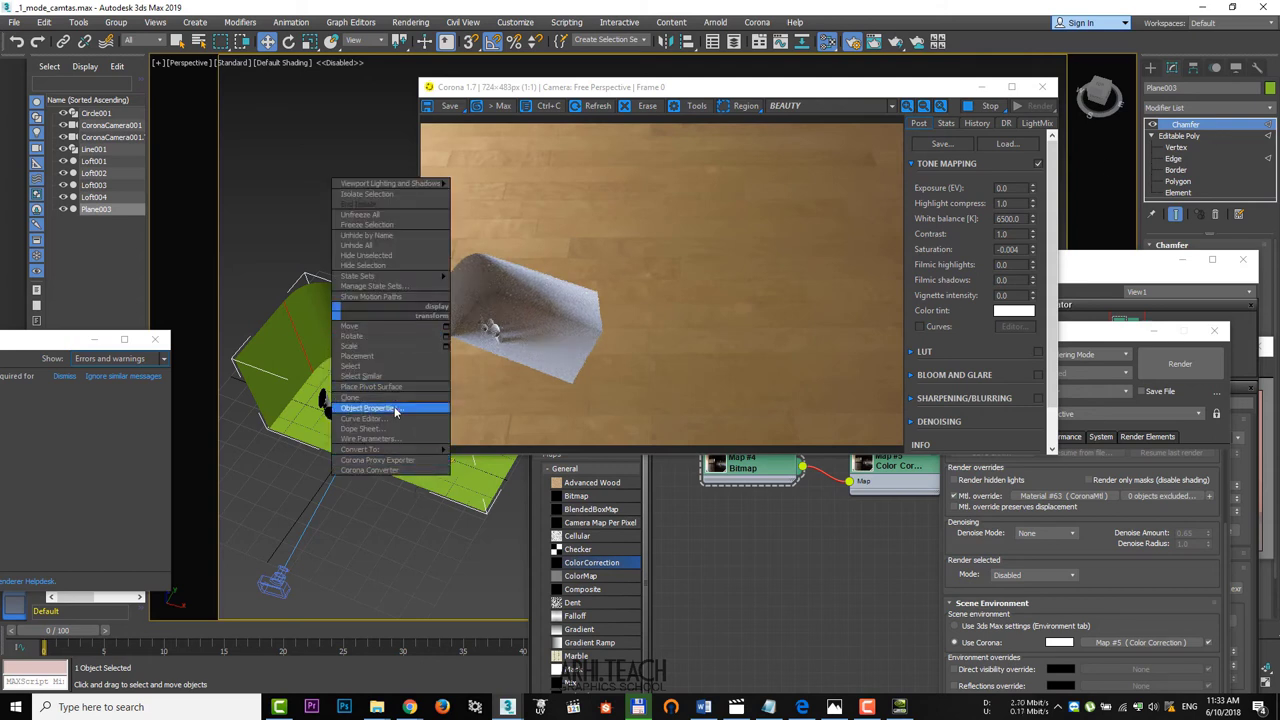
pyautogui.moveTo(443, 452)
pyautogui.click(483, 461)
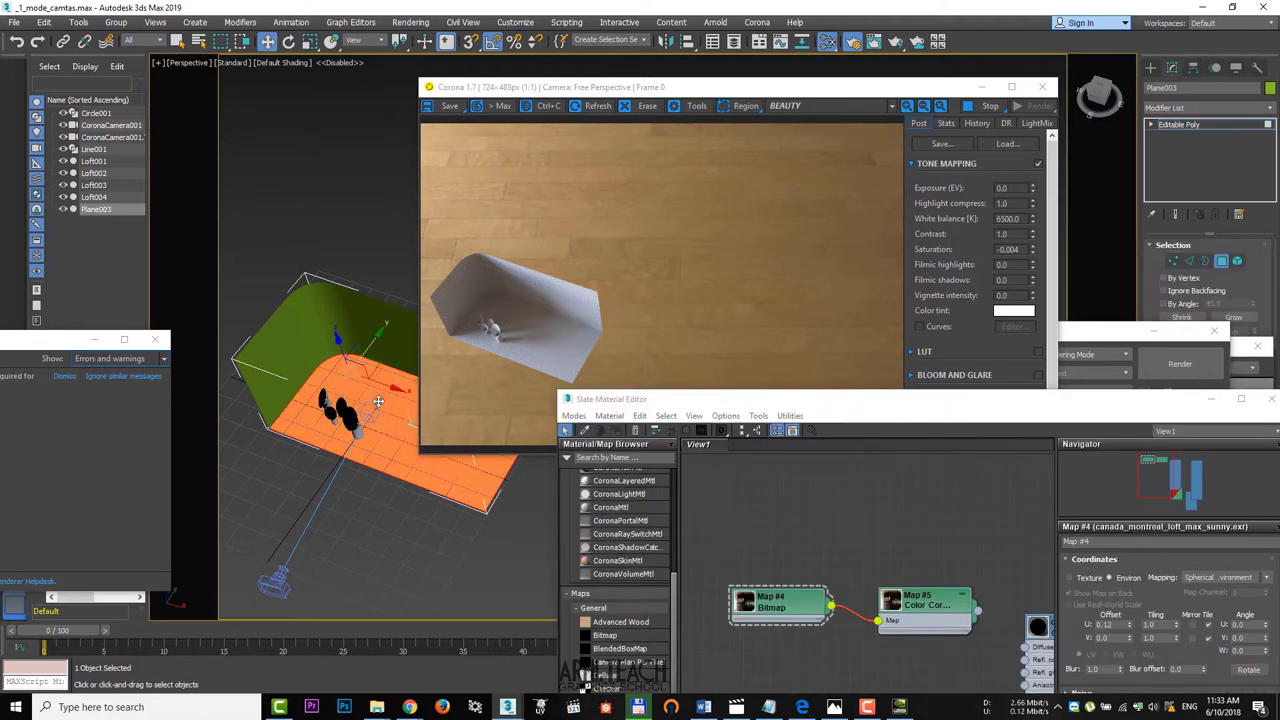
# - Close the reference photo window and detach the backdrop's floor polygon as the separate object Object001
pyautogui.click(1152, 331)
pyautogui.moveTo(1150, 345); pyautogui.dragTo(814, 229)
pyautogui.moveTo(1207, 406); pyautogui.dragTo(799, 439)
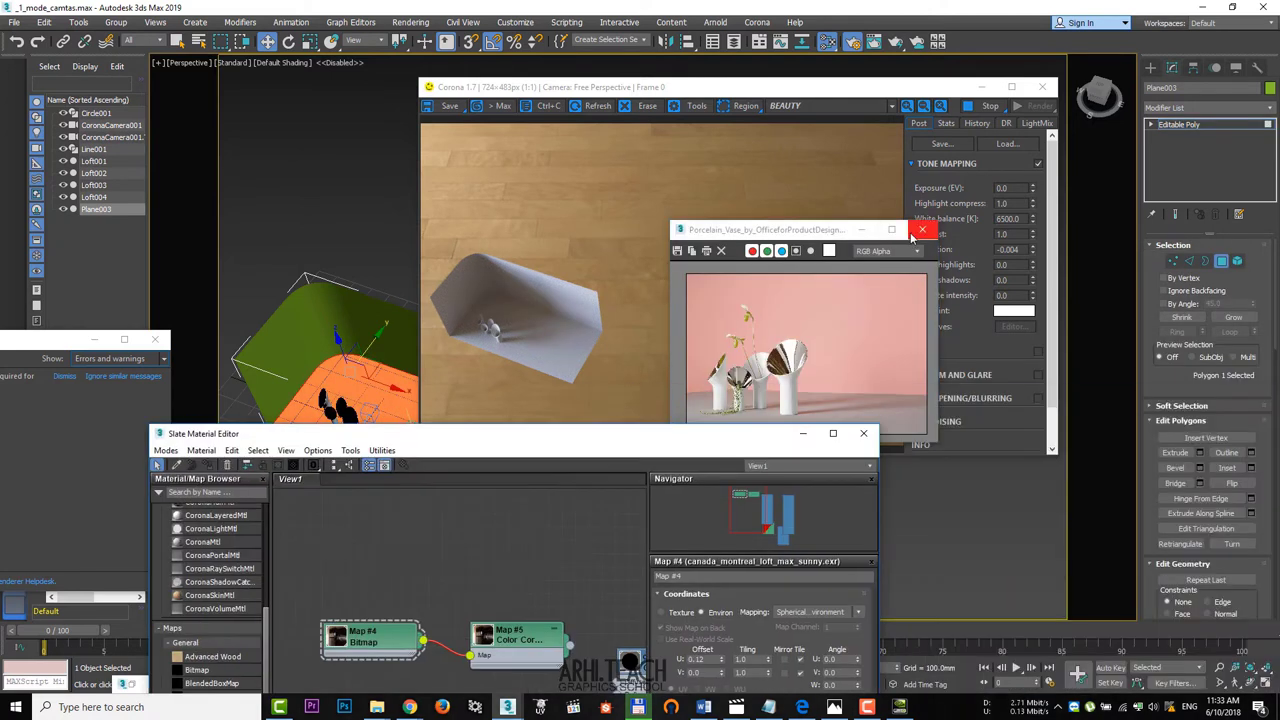
pyautogui.click(922, 229)
pyautogui.scroll(-10, 1234, 404)
pyautogui.click(1232, 399)
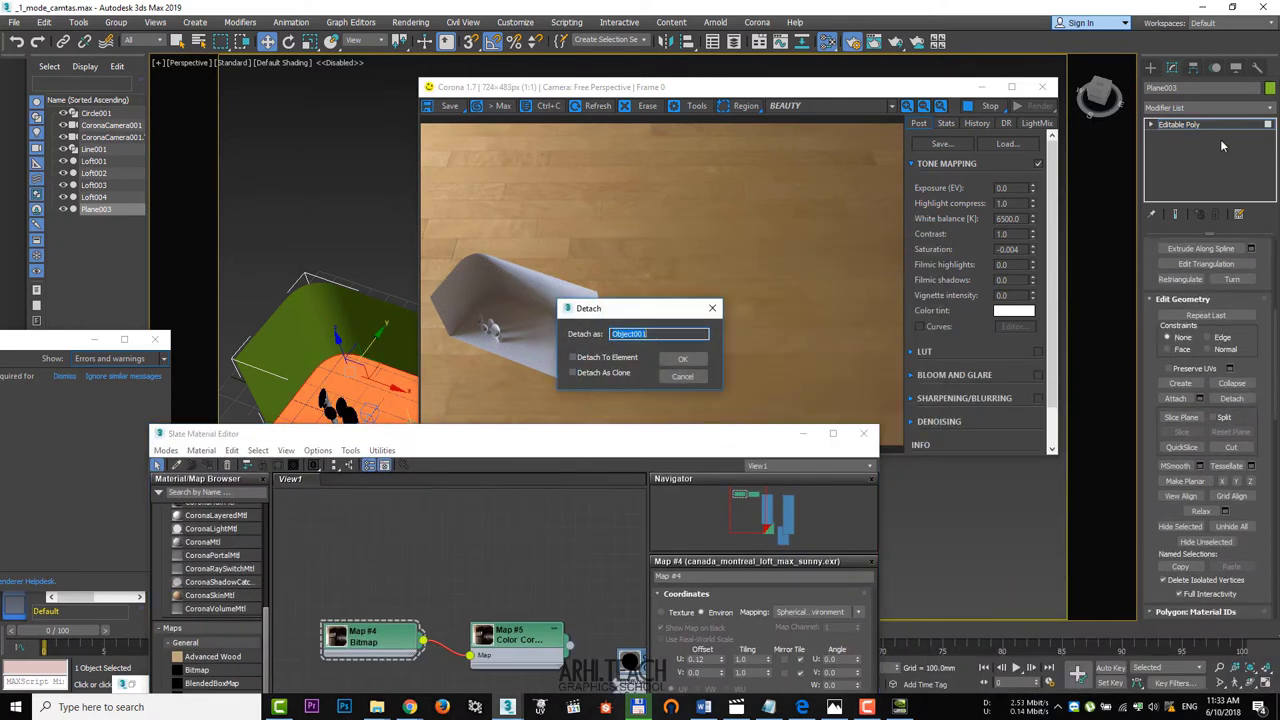
pyautogui.click(690, 360)
# - Extend the detached floor by moving its front edge outward along Y, toward the camera
pyautogui.click(98, 209)
pyautogui.scroll(-4, 264, 164)
pyautogui.press('1')
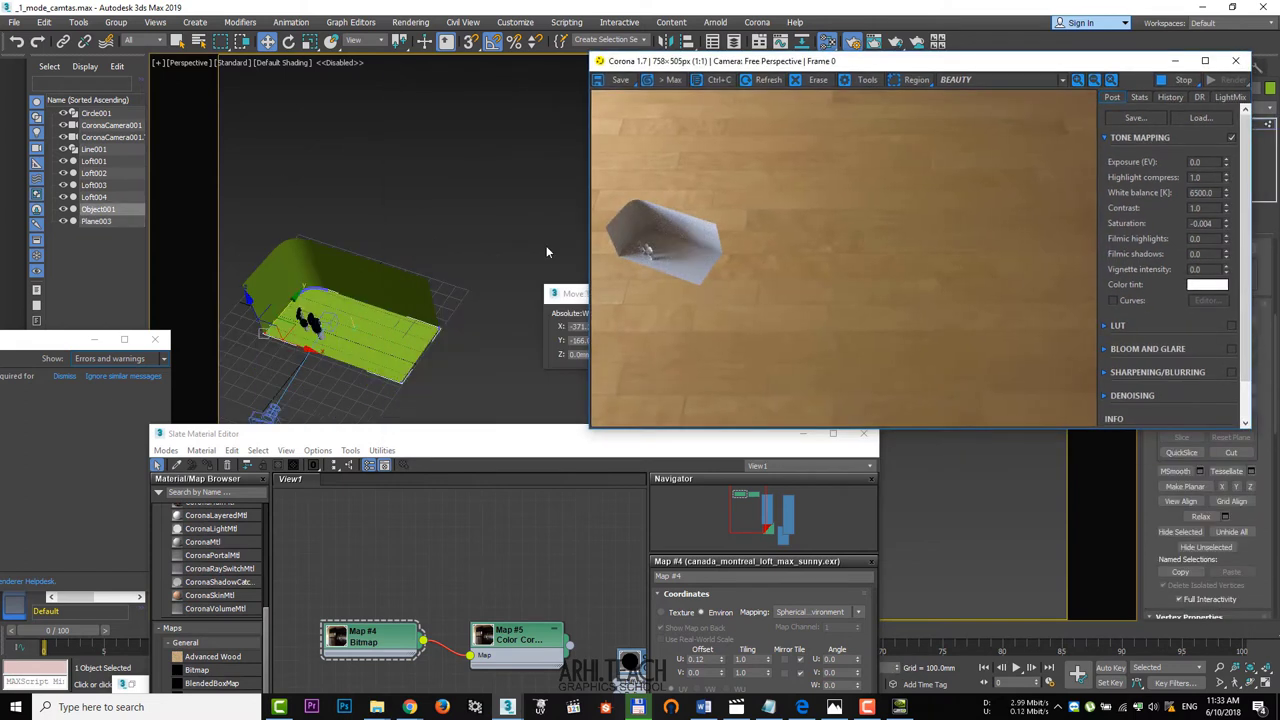
pyautogui.click(336, 343)
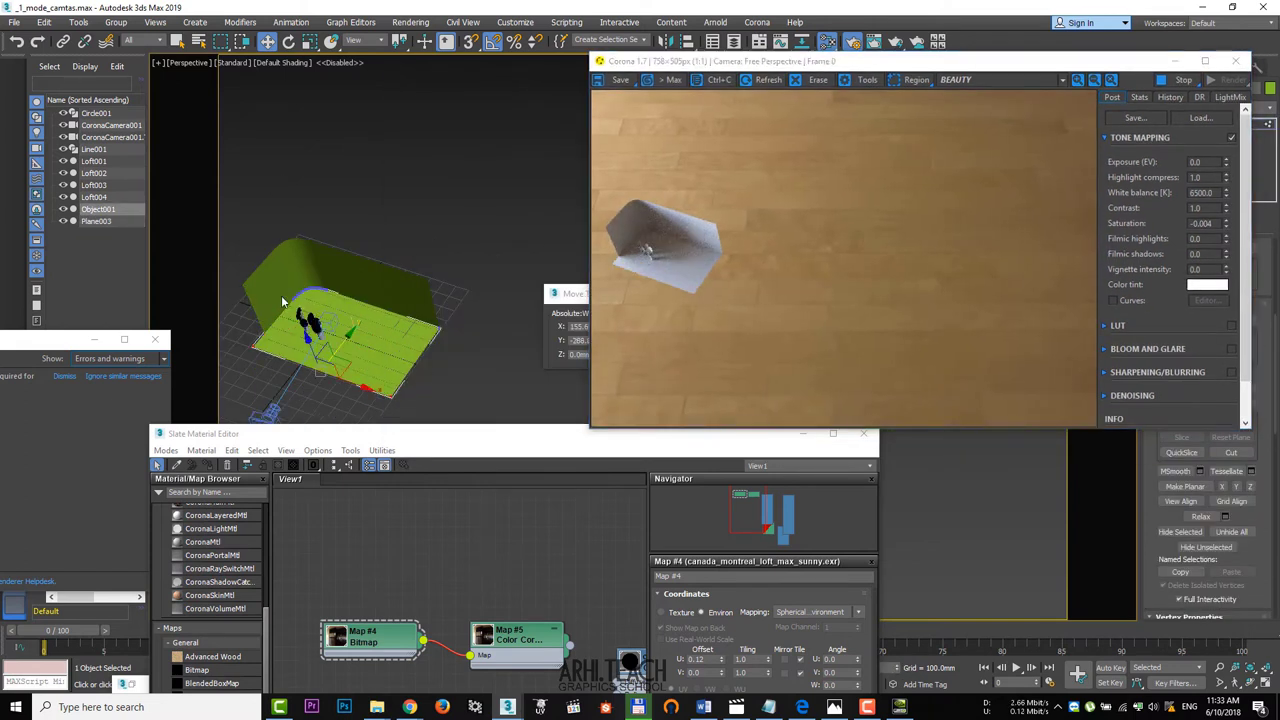
# - Move the open side edge of the backdrop wall along Y to about 49 mm, checking it in the camera view
pyautogui.click(290, 298)
pyautogui.press('c')
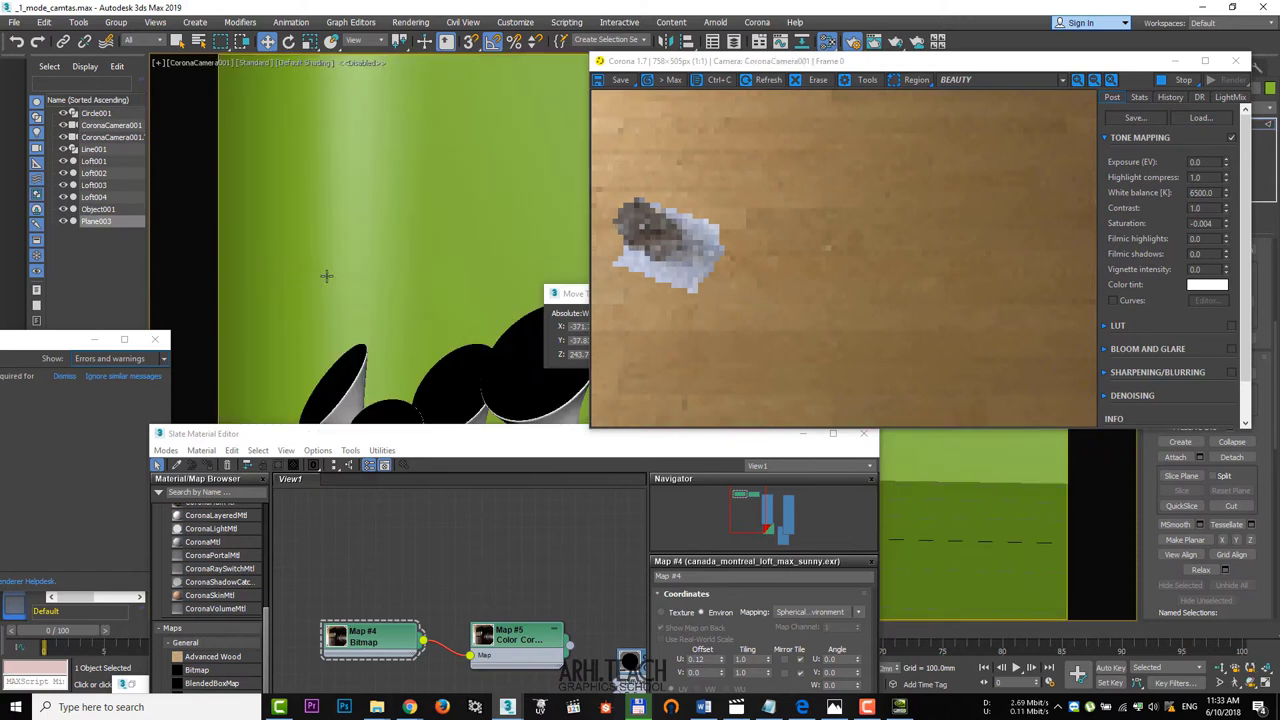
pyautogui.press('p')
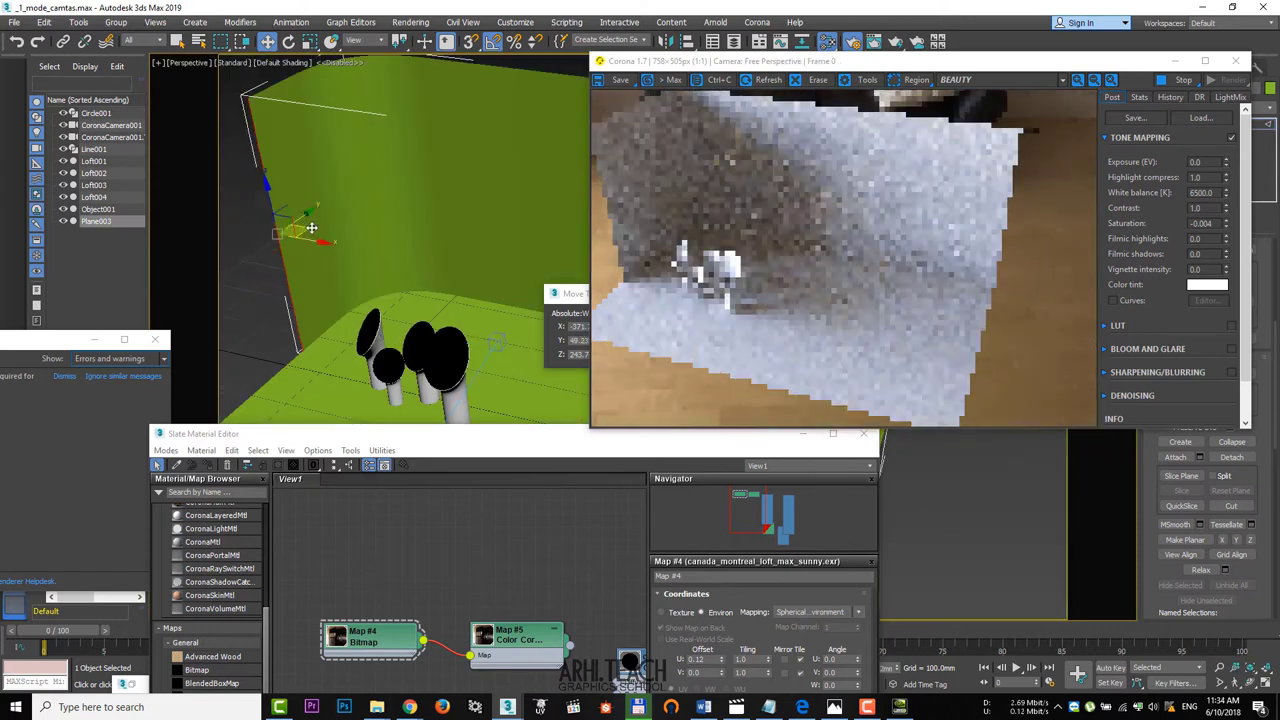
pyautogui.press('c')
# - Rearrange the render and material windows and set the tone mapping white balance to about 7211 K
pyautogui.moveTo(446, 434); pyautogui.dragTo(806, 461)
pyautogui.moveTo(957, 467); pyautogui.dragTo(982, 353)
pyautogui.moveTo(743, 348); pyautogui.dragTo(516, 62)
pyautogui.moveTo(668, 53); pyautogui.dragTo(247, 122)
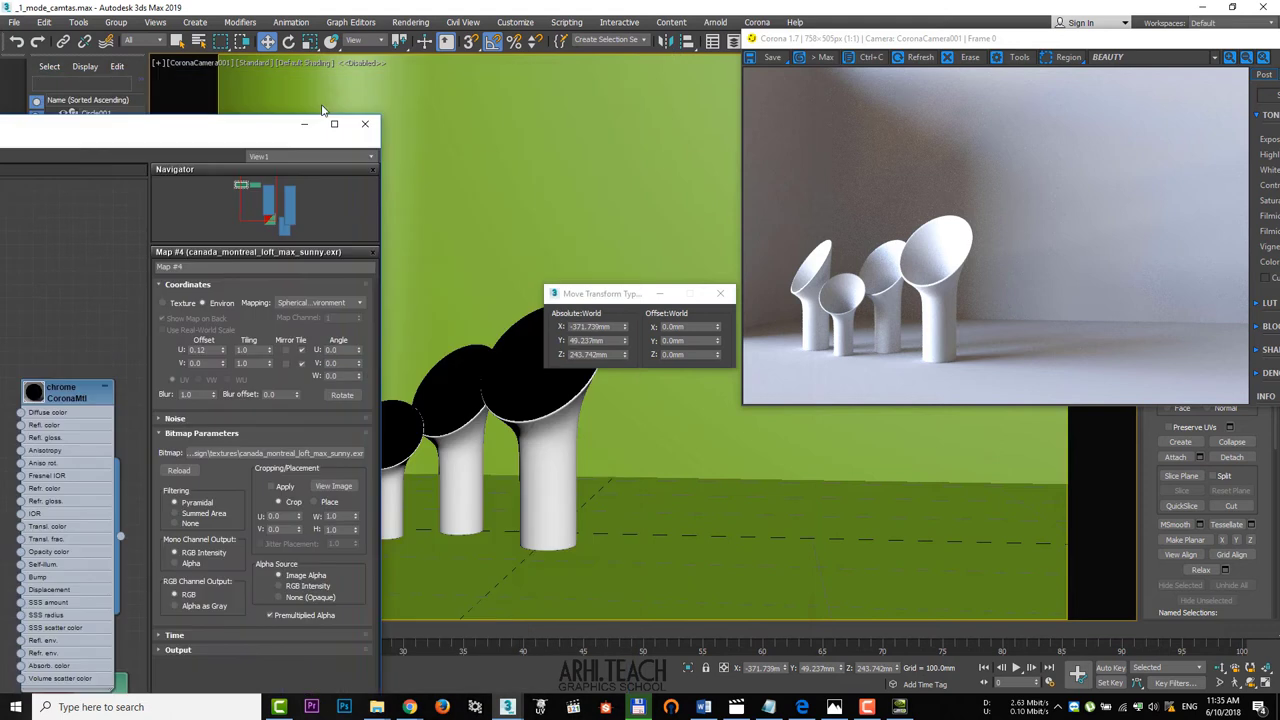
pyautogui.moveTo(1040, 39); pyautogui.dragTo(921, 45)
pyautogui.rightClick(1260, 180)
pyautogui.moveTo(88, 127); pyautogui.dragTo(425, 38)
pyautogui.moveTo(981, 216); pyautogui.dragTo(836, 378, button='right')
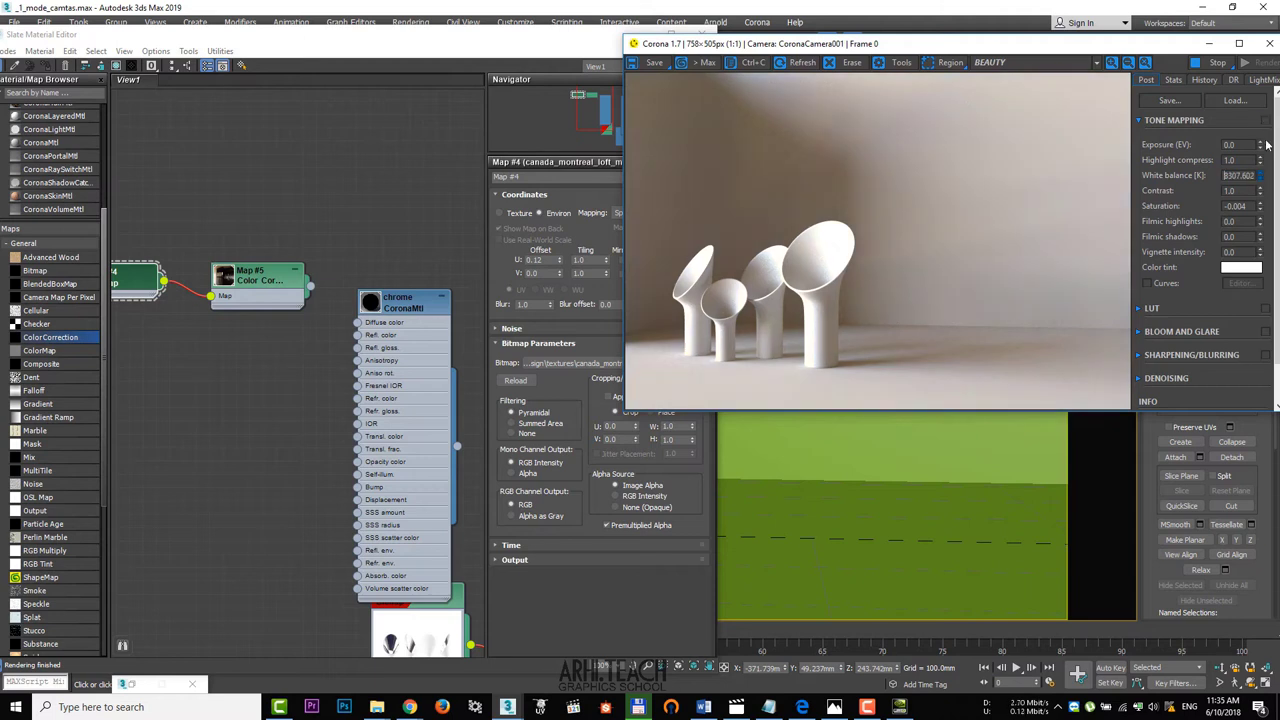
pyautogui.moveTo(972, 273); pyautogui.dragTo(824, 300, button='right')
pyautogui.moveTo(994, 223); pyautogui.dragTo(834, 160, button='right')
pyautogui.moveTo(1260, 167); pyautogui.dragTo(1260, 174)
pyautogui.moveTo(989, 196); pyautogui.dragTo(813, 308, button='right')
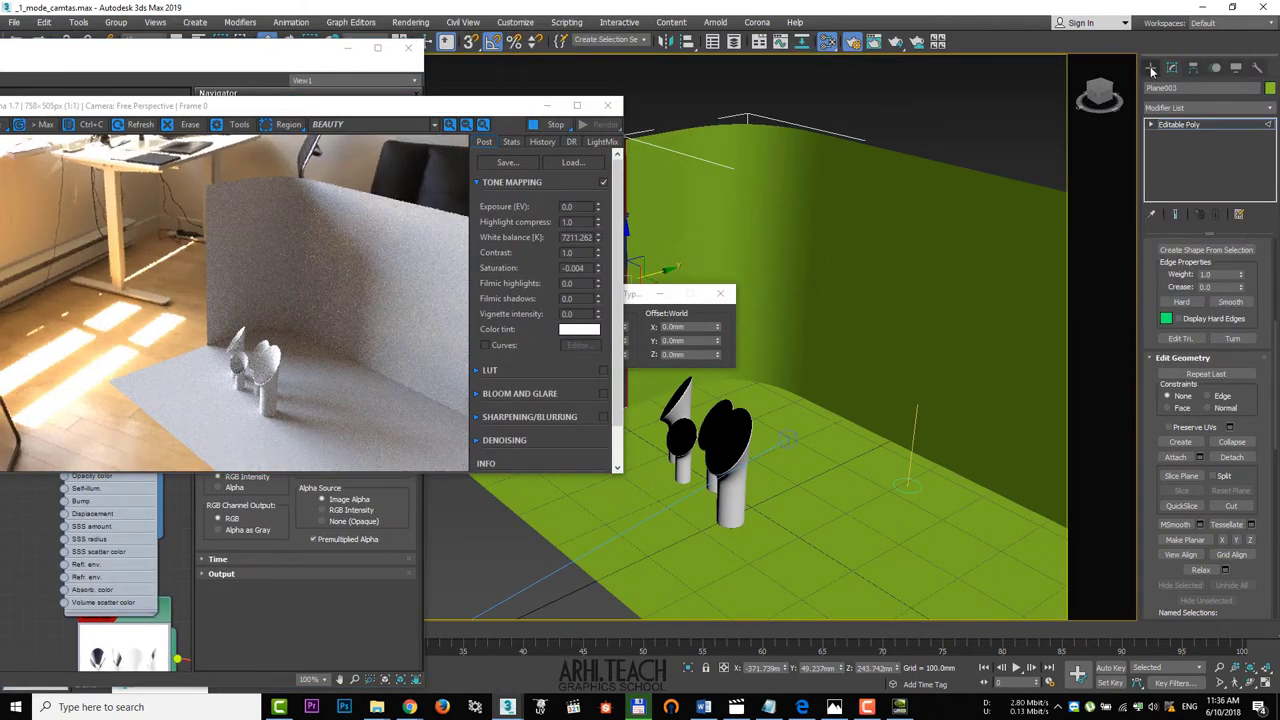
# - Create a rectangular CoronaLight about 158 by 161 mm on the floor near the vases and raise it above them
pyautogui.click(1195, 87)
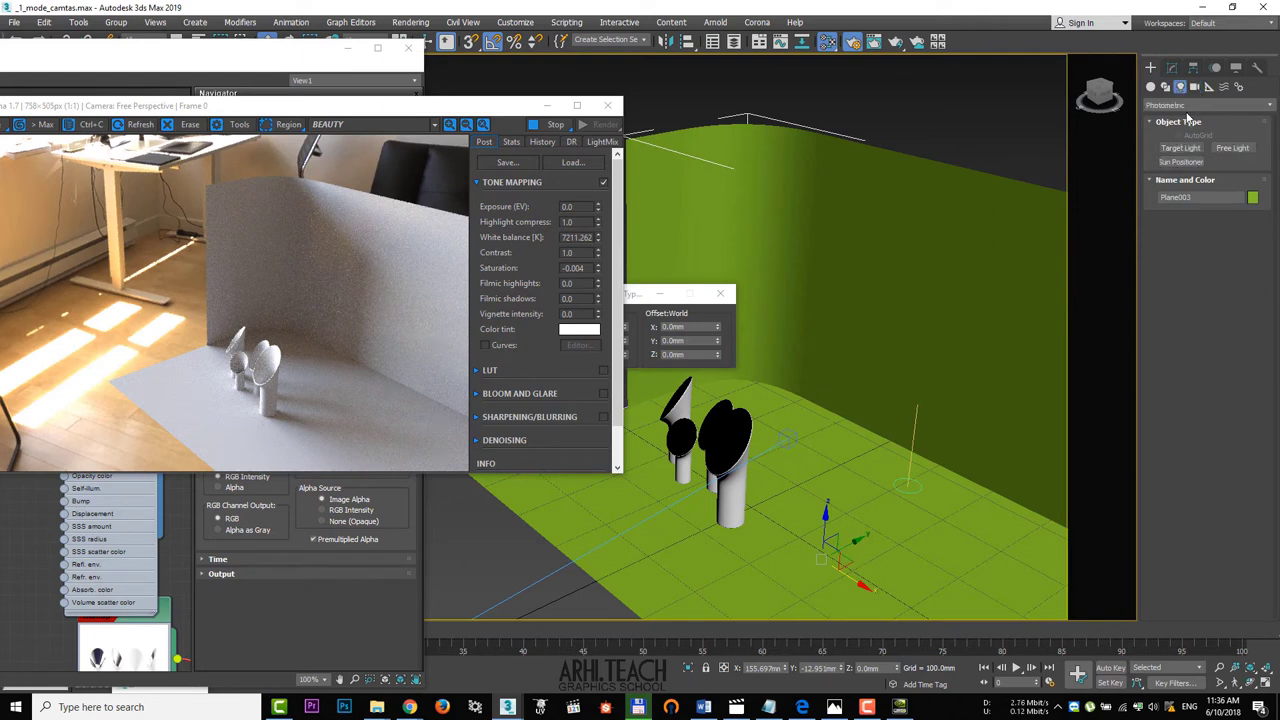
pyautogui.click(1182, 105)
pyautogui.click(1171, 143)
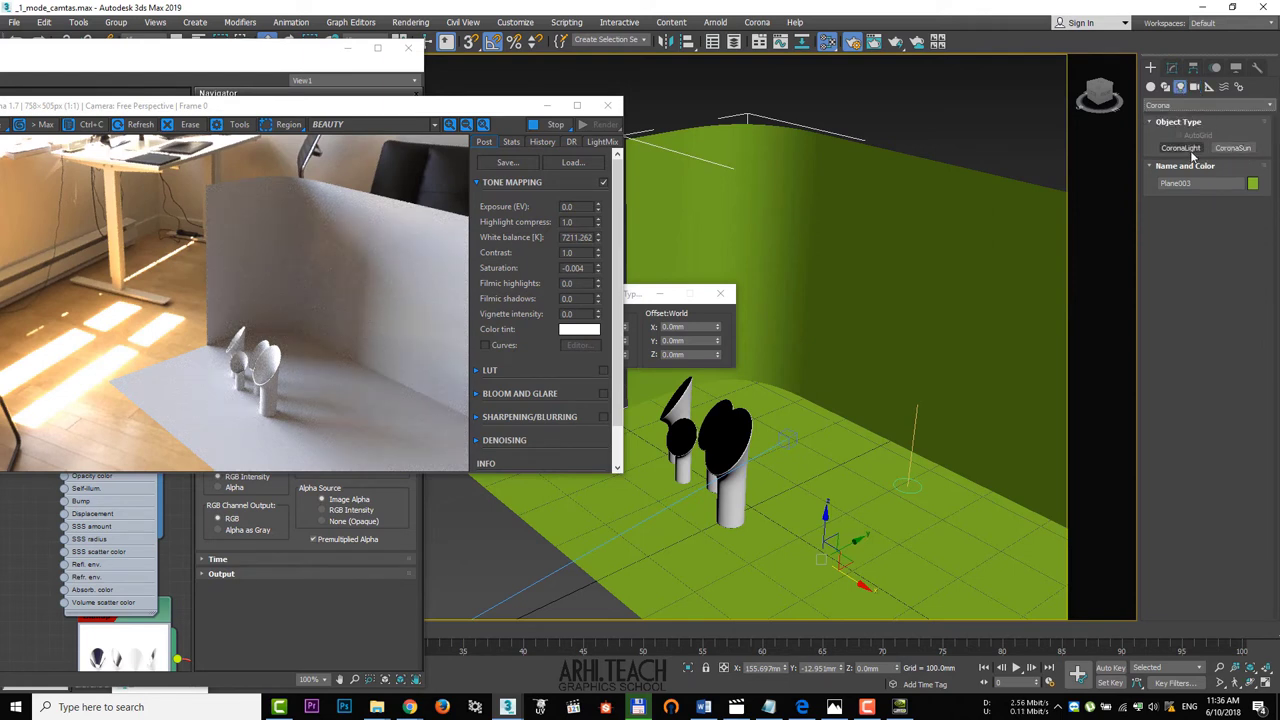
pyautogui.click(1191, 155)
pyautogui.moveTo(910, 205); pyautogui.dragTo(950, 232, button='middle')
pyautogui.click(1207, 334)
pyautogui.click(1183, 357)
pyautogui.moveTo(804, 416); pyautogui.dragTo(852, 445)
pyautogui.press('w')
pyautogui.moveTo(808, 385); pyautogui.dragTo(816, 212)
pyautogui.press('e')
# - Make the light invisible directly, in reflections and in refractions, and stop it from occluding other lights
pyautogui.click(1174, 68)
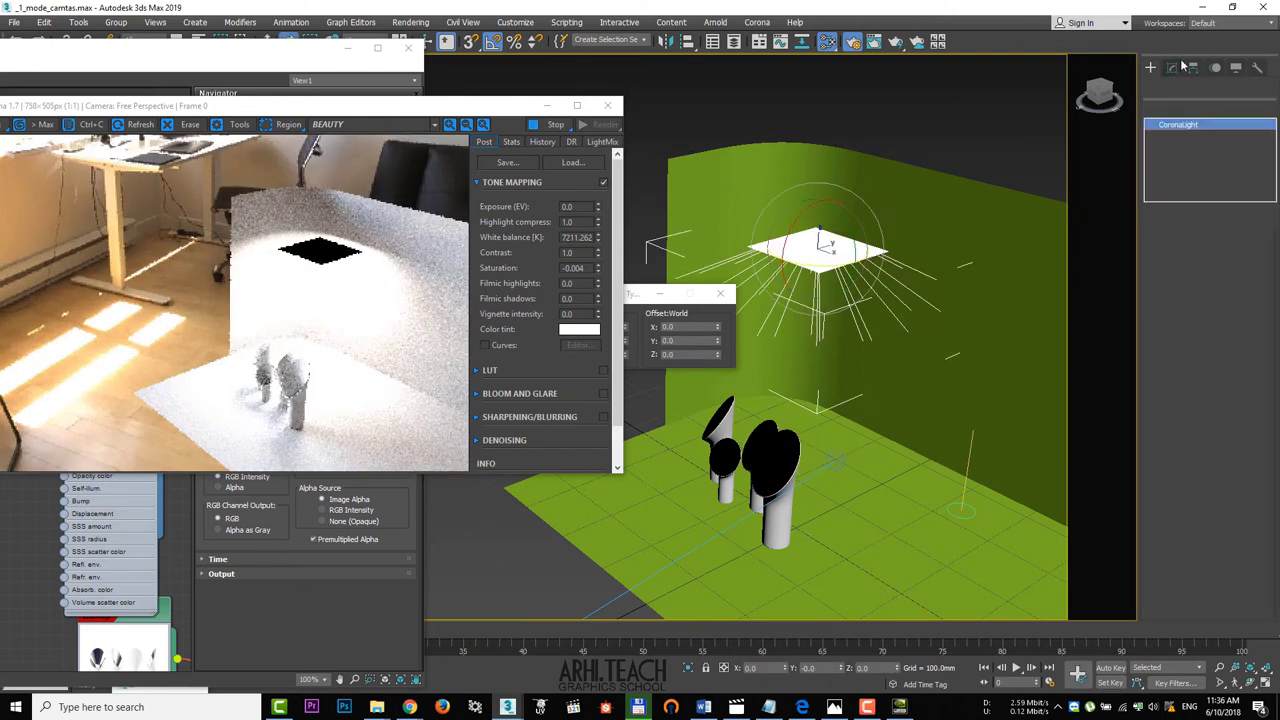
pyautogui.click(1202, 445)
pyautogui.click(1191, 432)
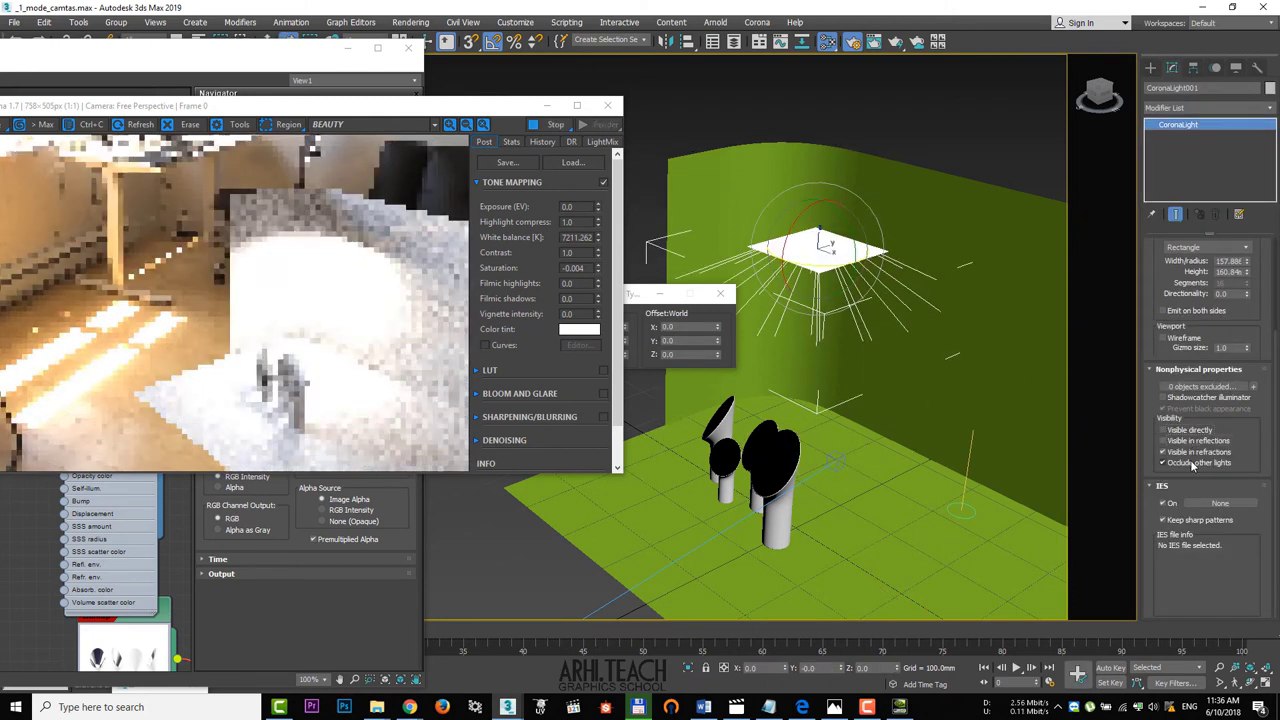
pyautogui.click(1185, 455)
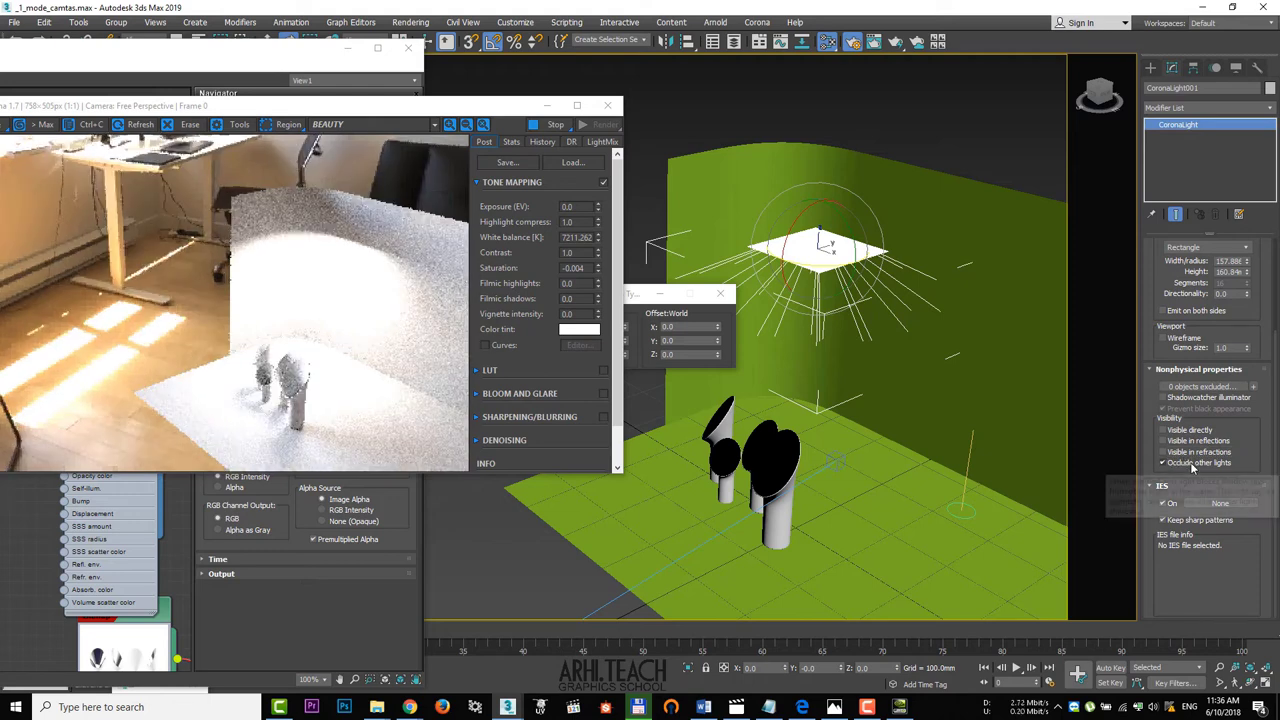
pyautogui.click(1196, 467)
# - Rotate the light upright and reposition it beside the backdrop wall, above the vases
pyautogui.moveTo(846, 226); pyautogui.dragTo(862, 288)
pyautogui.press('w')
pyautogui.moveTo(838, 249); pyautogui.dragTo(830, 292)
pyautogui.press('e')
pyautogui.press('w')
pyautogui.keyDown('alt'); pyautogui.moveTo(838, 270); pyautogui.dragTo(842, 290, button='middle'); pyautogui.keyUp('alt')
pyautogui.moveTo(846, 288); pyautogui.dragTo(828, 308)
pyautogui.keyDown('alt'); pyautogui.moveTo(828, 320); pyautogui.dragTo(815, 270, button='middle'); pyautogui.keyUp('alt')
pyautogui.moveTo(793, 275); pyautogui.dragTo(793, 225)
# - Select the top vertices of the backdrop wall and raise them along Z
pyautogui.click(1172, 68)
pyautogui.rightClick(1248, 303)
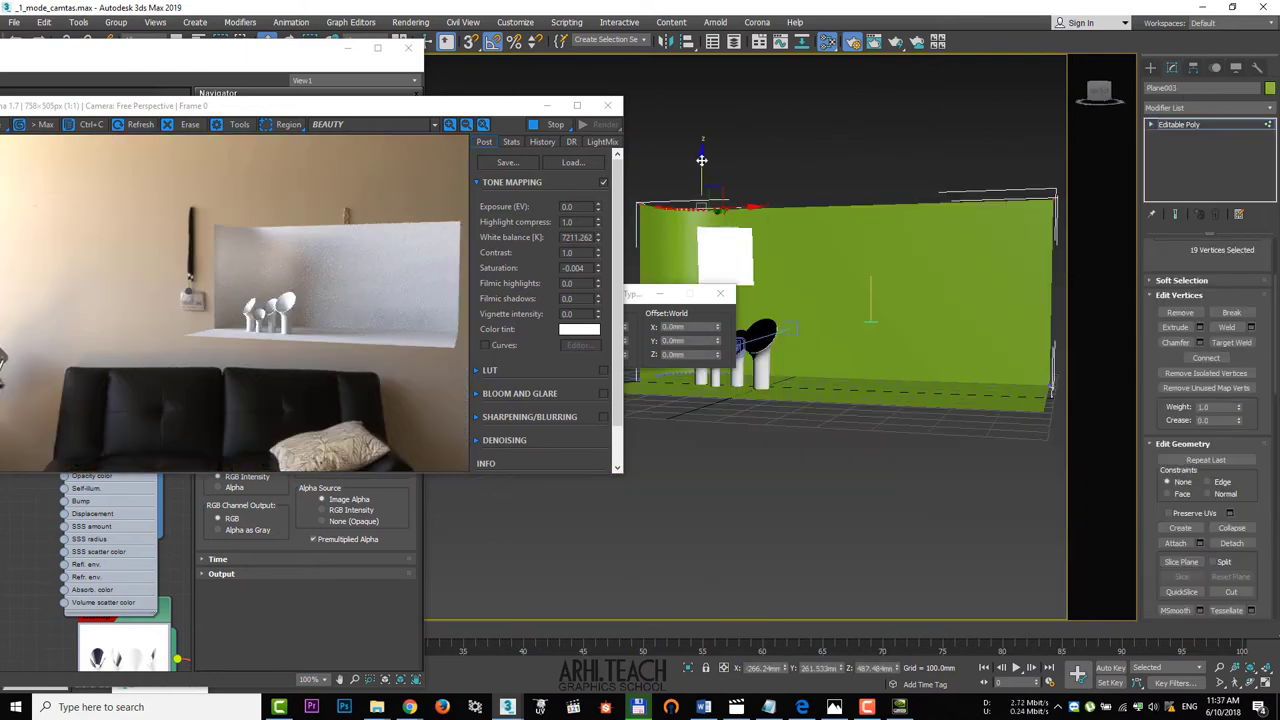
pyautogui.moveTo(702, 164); pyautogui.dragTo(704, 134)
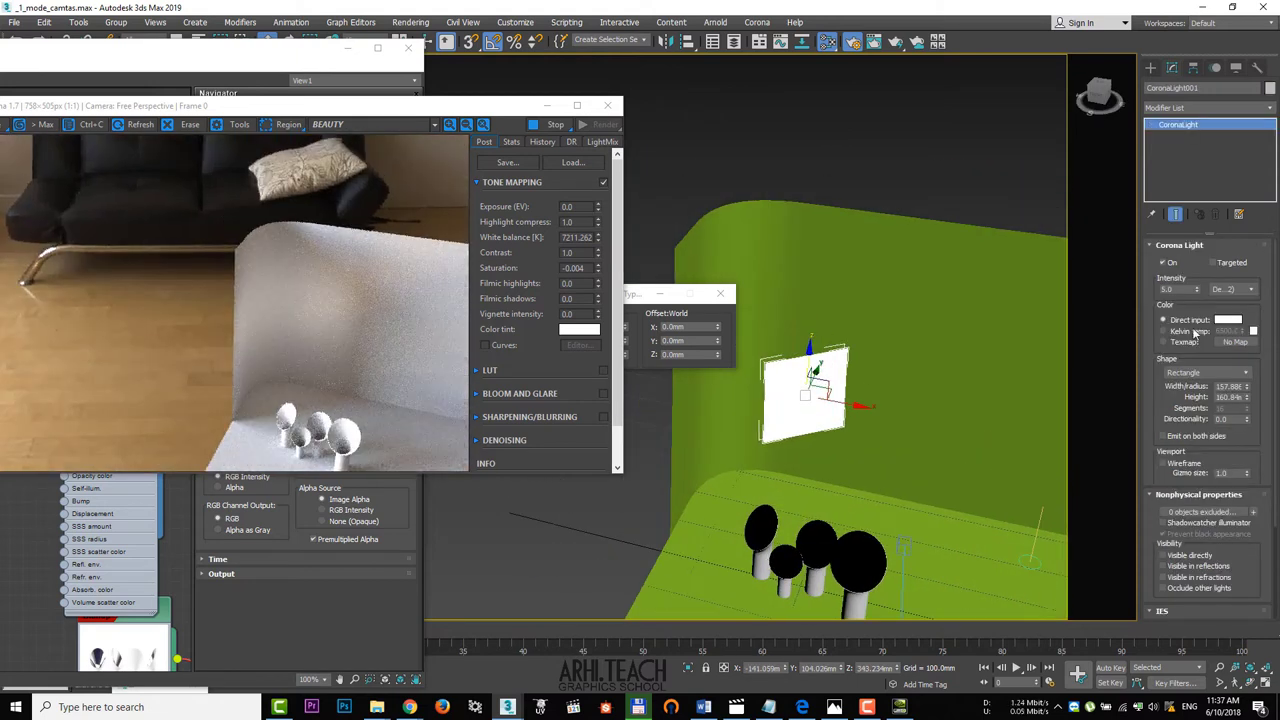
# - Shift the light to about X -92 mm, Y 85 mm and set its intensity to 11
pyautogui.moveTo(845, 385); pyautogui.dragTo(856, 406)
pyautogui.press('e')
pyautogui.press('w')
pyautogui.doubleClick(1172, 290)
pyautogui.write('11')
pyautogui.press('Return')
pyautogui.keyDown('alt'); pyautogui.moveTo(955, 385); pyautogui.dragTo(977, 327, button='middle'); pyautogui.keyUp('alt')
pyautogui.press('c')
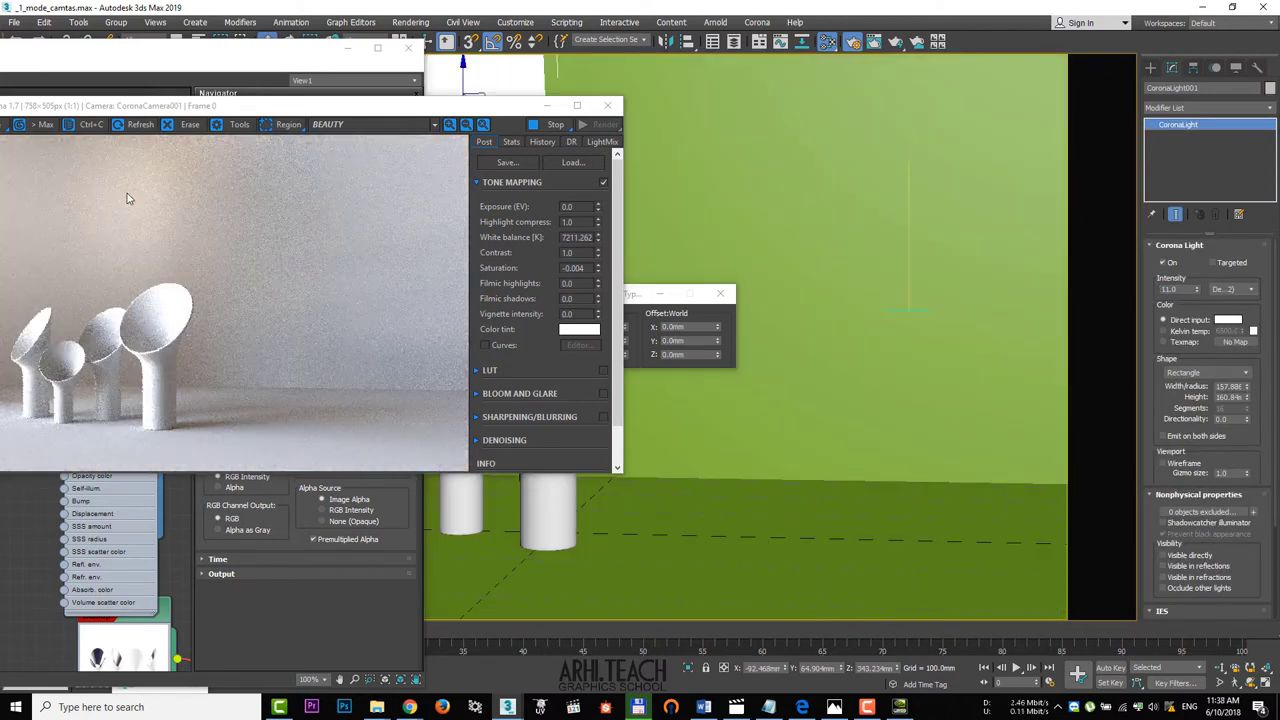
# - Lower the light to about Z 287 mm and set its intensity to 12.32
pyautogui.press('p')
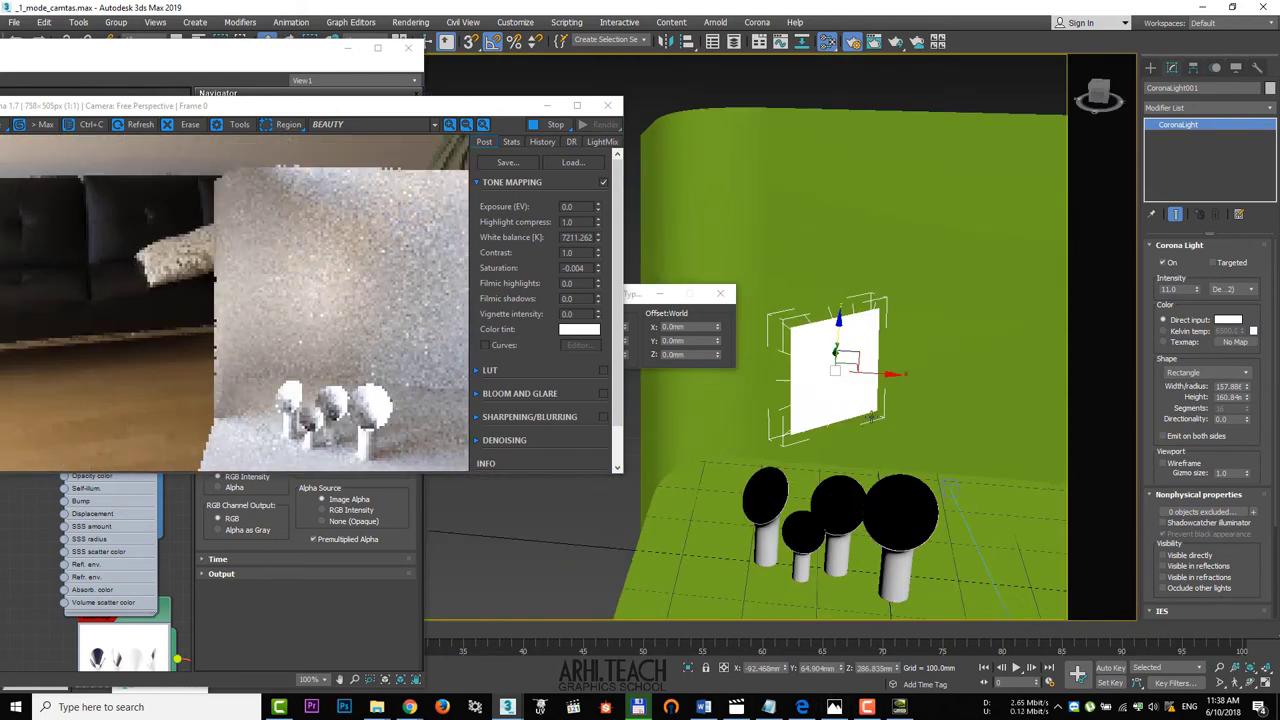
pyautogui.press('c')
pyautogui.moveTo(330, 105); pyautogui.dragTo(401, 67)
pyautogui.press('p')
pyautogui.scroll(-5, 757, 426)
pyautogui.keyDown('alt'); pyautogui.moveTo(757, 426); pyautogui.dragTo(830, 440, button='middle'); pyautogui.keyUp('alt')
pyautogui.press('e')
pyautogui.moveTo(1198, 292); pyautogui.dragTo(1199, 280)
pyautogui.scroll(4, 745, 428)
# - Move the light to about X -86, Y 20, Z 357 mm, adjust its rotation and render the camera view
pyautogui.press('w')
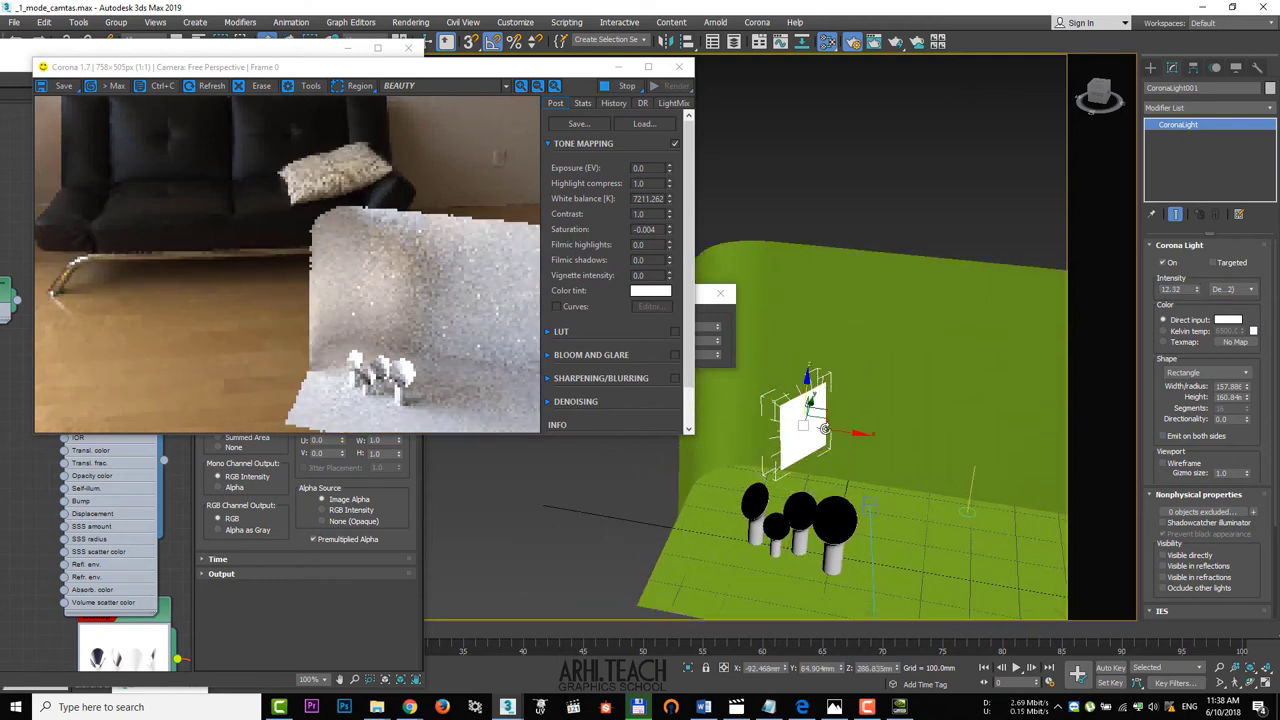
pyautogui.moveTo(832, 427); pyautogui.dragTo(823, 398)
pyautogui.press('e')
pyautogui.press('w')
pyautogui.press('c')
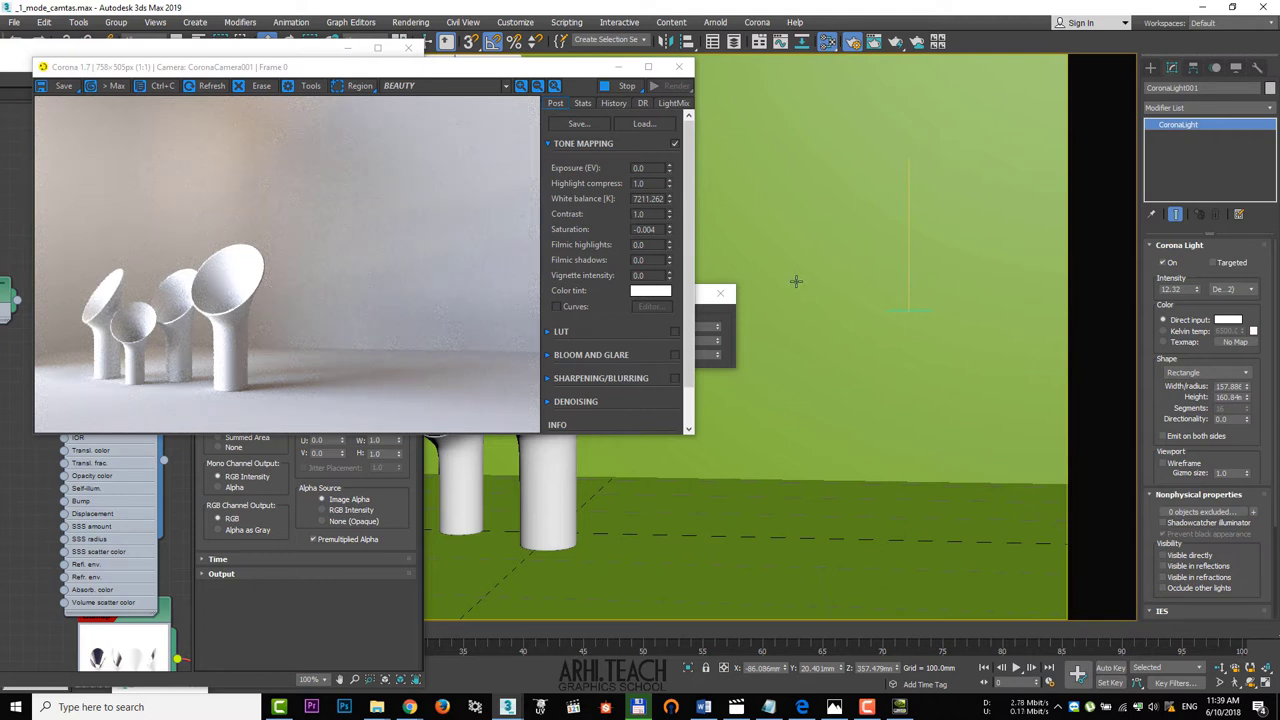
# - Duplicate the rectangular Corona light in the perspective view and bring the copy toward the vases
pyautogui.press('p')
pyautogui.scroll(-5, 820, 284)
pyautogui.keyDown('alt'); pyautogui.moveTo(831, 286); pyautogui.dragTo(885, 312, button='middle'); pyautogui.keyUp('alt')
pyautogui.moveTo(860, 200)
pyautogui.mouseDown()
pyautogui.moveTo(870, 284)
pyautogui.moveTo(791, 312)
pyautogui.mouseUp()
pyautogui.click(641, 412)
pyautogui.press('e')
pyautogui.scroll(8, 791, 312)
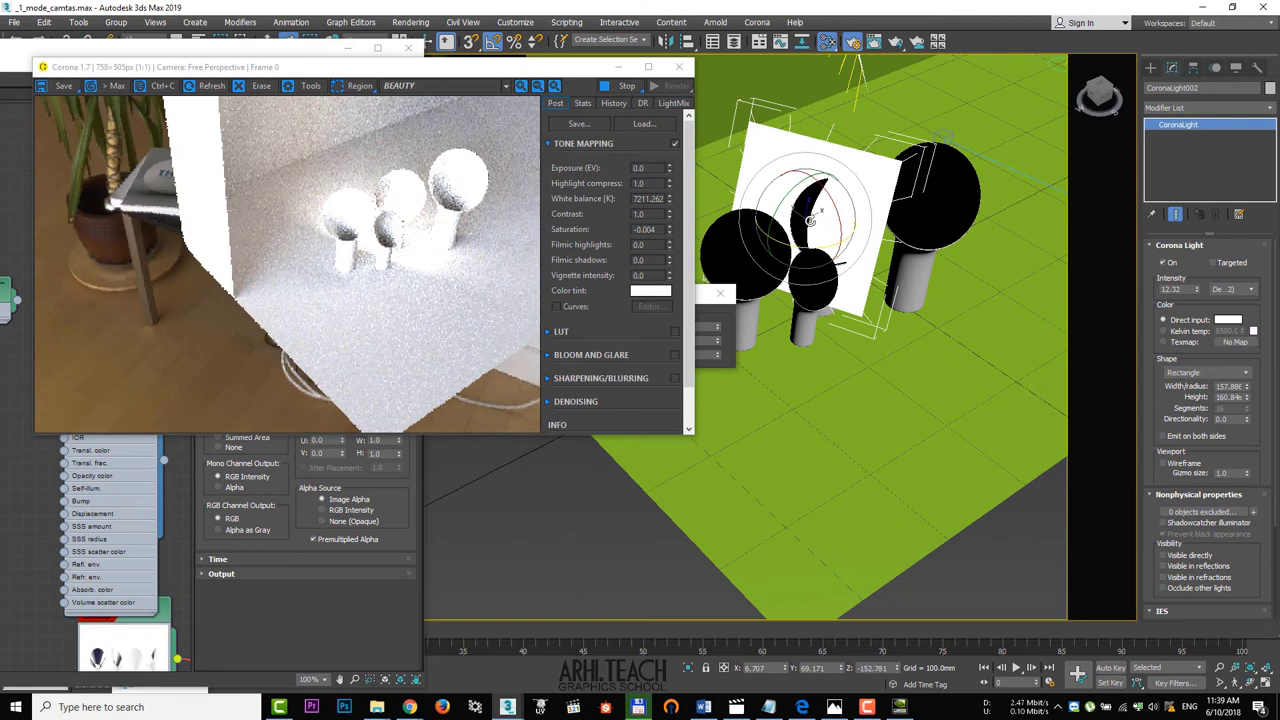
# - Rotate the copied light and position it in front of the vases at about X -376, Y -265, Z 167 mm
pyautogui.press('w')
pyautogui.moveTo(838, 203); pyautogui.dragTo(826, 503)
pyautogui.moveTo(826, 503); pyautogui.dragTo(838, 449, button='middle')
pyautogui.press('e')
pyautogui.moveTo(762, 434); pyautogui.dragTo(788, 453)
pyautogui.press('w')
pyautogui.moveTo(812, 438); pyautogui.dragTo(812, 350)
pyautogui.keyDown('alt'); pyautogui.moveTo(862, 400); pyautogui.dragTo(915, 362, button='middle'); pyautogui.keyUp('alt')
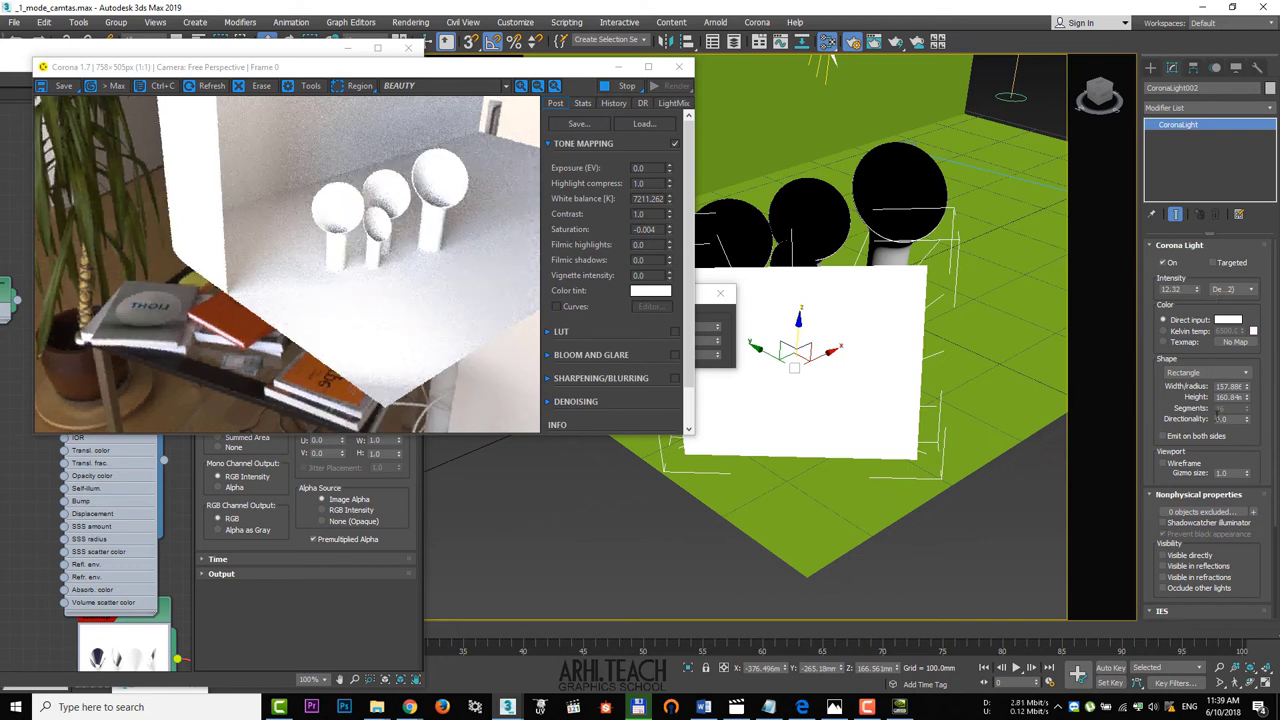
# - Set the copied light's directionality to 0.55
pyautogui.moveTo(1248, 425); pyautogui.dragTo(1245, 366)
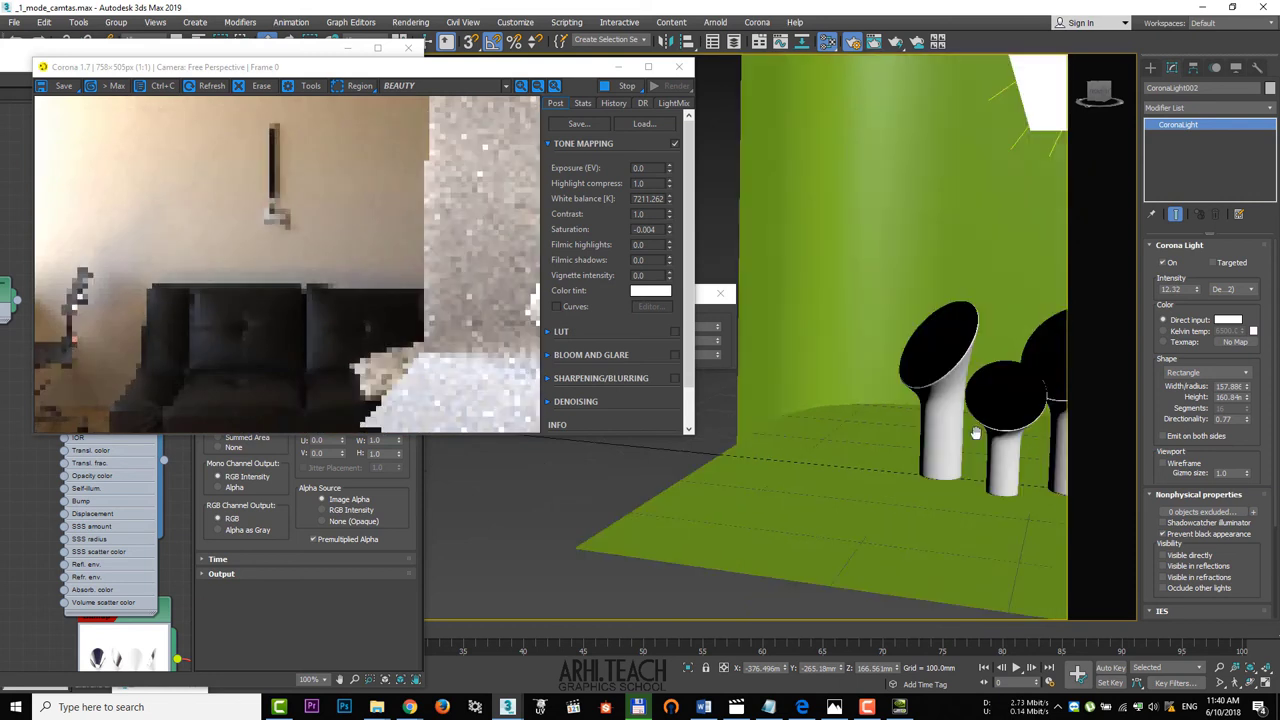
pyautogui.scroll(-3, 974, 434)
pyautogui.moveTo(974, 434); pyautogui.dragTo(889, 520, button='middle')
pyautogui.scroll(-3, 814, 457)
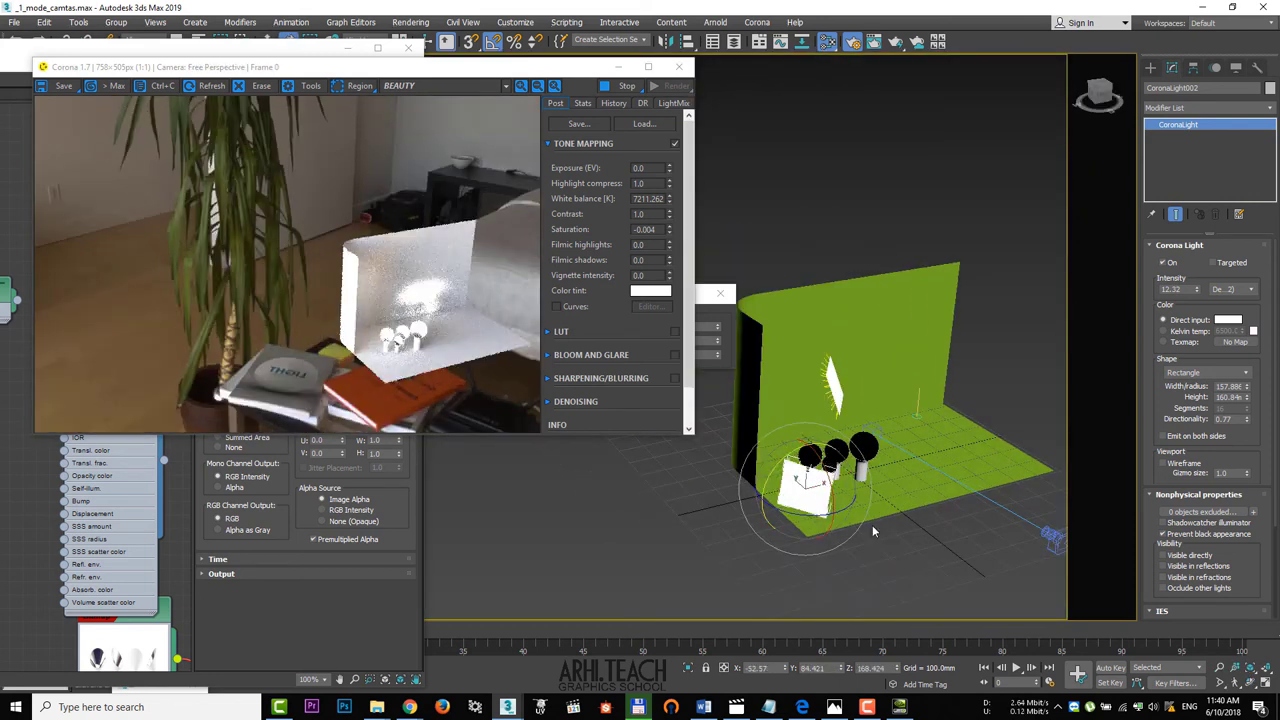
pyautogui.scroll(5, 828, 492)
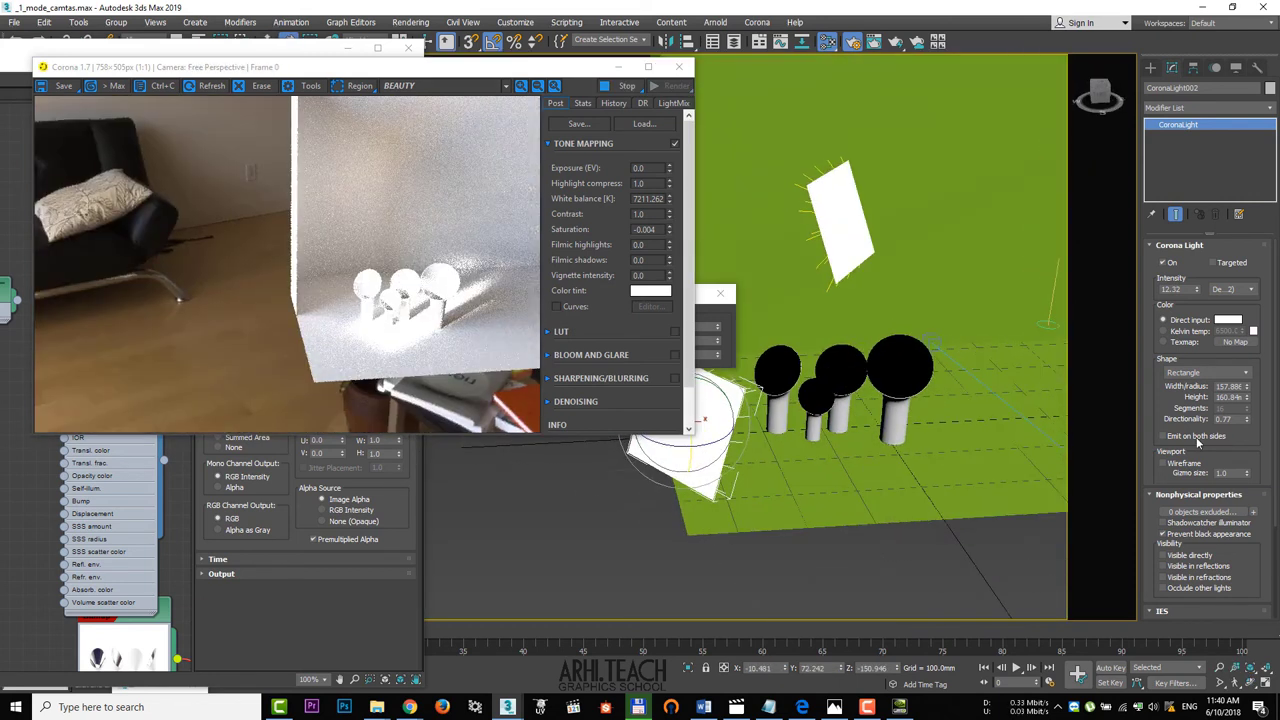
pyautogui.moveTo(1223, 419); pyautogui.dragTo(1255, 410)
pyautogui.write('55')
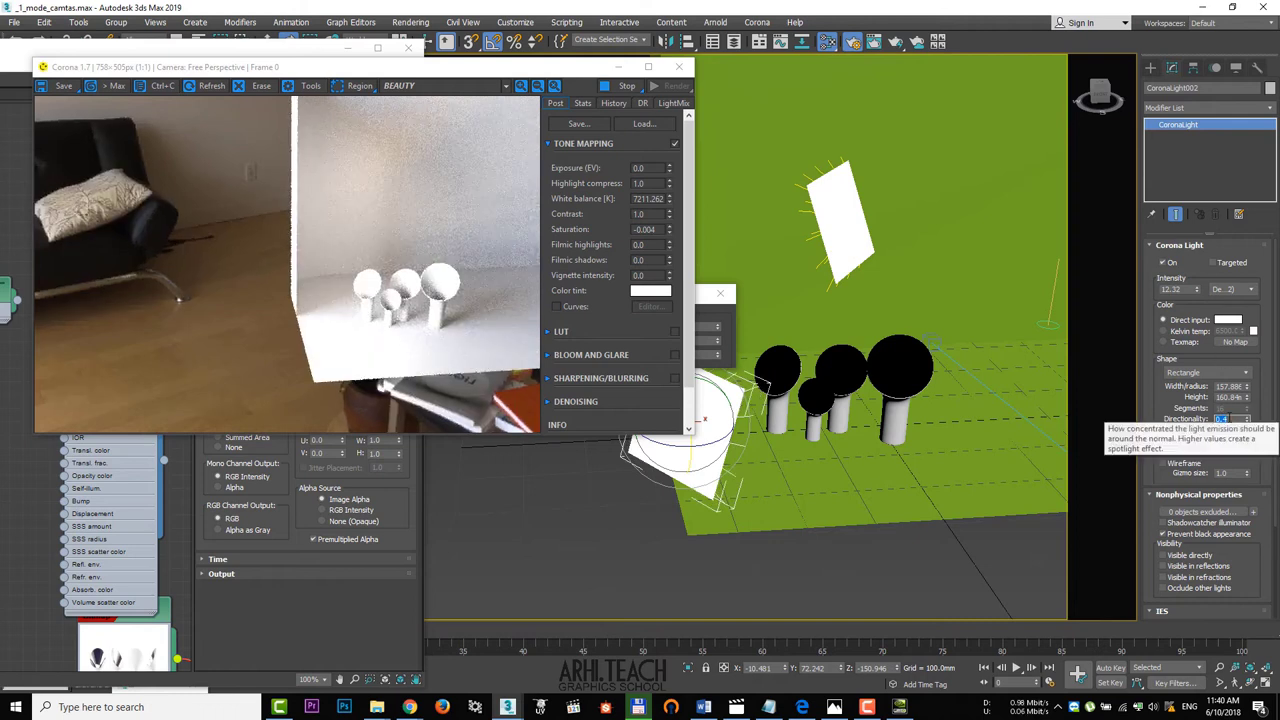
pyautogui.press('Return')
# - Shrink the copied light to about 120 by 95 mm, set its intensity to 2 and return to the camera view
pyautogui.keyDown('alt'); pyautogui.moveTo(822, 441); pyautogui.dragTo(1001, 418, button='middle'); pyautogui.keyUp('alt')
pyautogui.moveTo(848, 437); pyautogui.dragTo(844, 437)
pyautogui.keyDown('alt'); pyautogui.moveTo(844, 437); pyautogui.dragTo(700, 430, button='middle'); pyautogui.keyUp('alt')
pyautogui.moveTo(1247, 387); pyautogui.dragTo(1247, 420)
pyautogui.press('c')
pyautogui.doubleClick(1172, 289)
pyautogui.write('2')
pyautogui.press('Return')
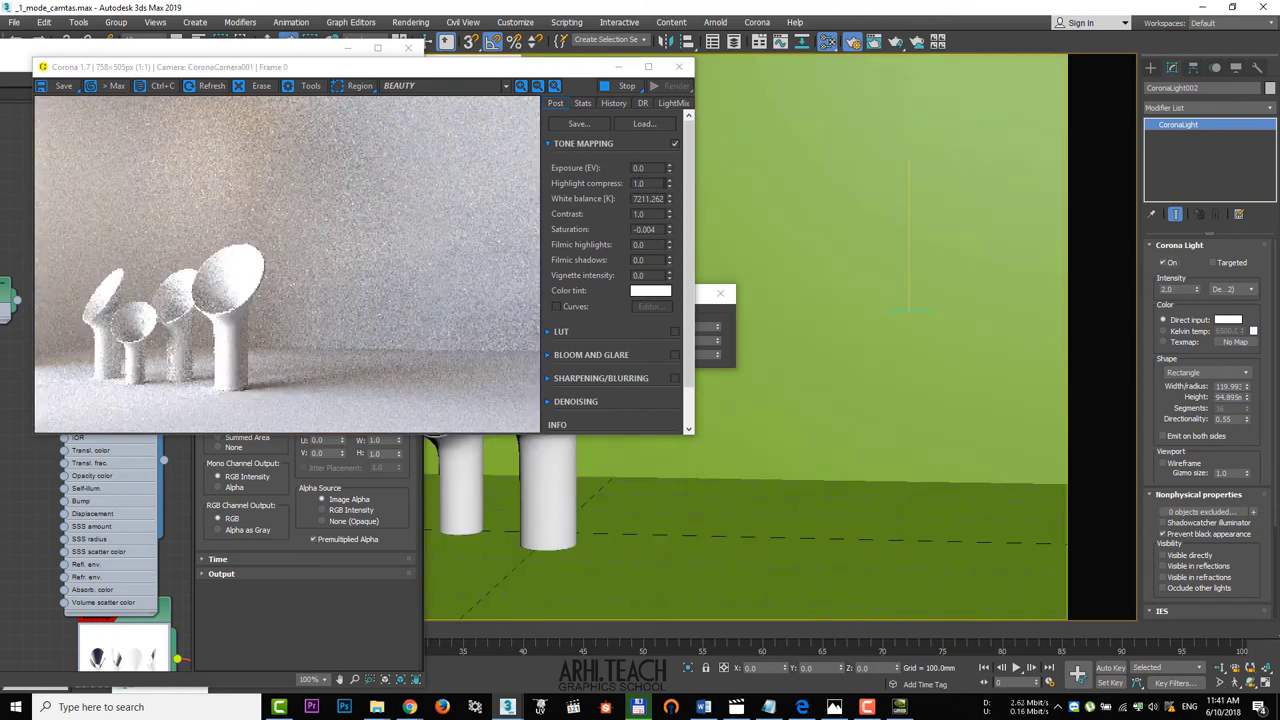
# - Set the render's highlight compression to 1.5 and store the current frame in the render history
pyautogui.moveTo(653, 184); pyautogui.dragTo(531, 190)
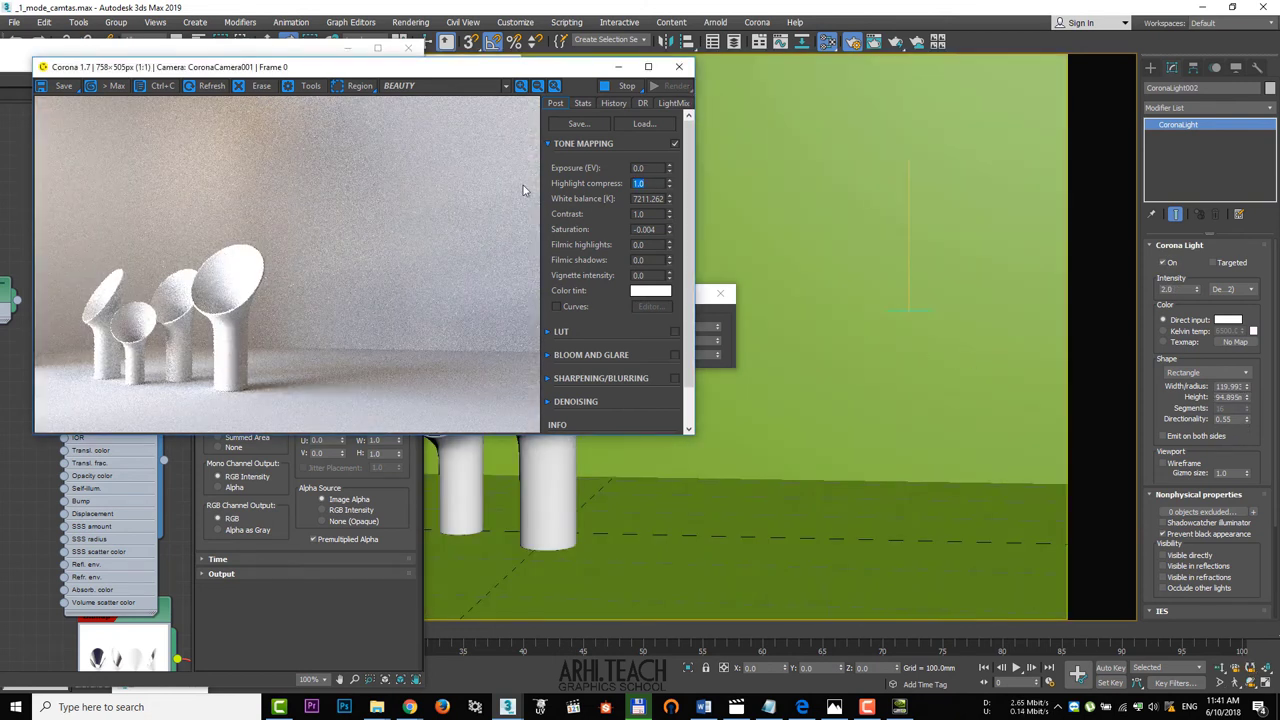
pyautogui.write('2')
pyautogui.press('Return')
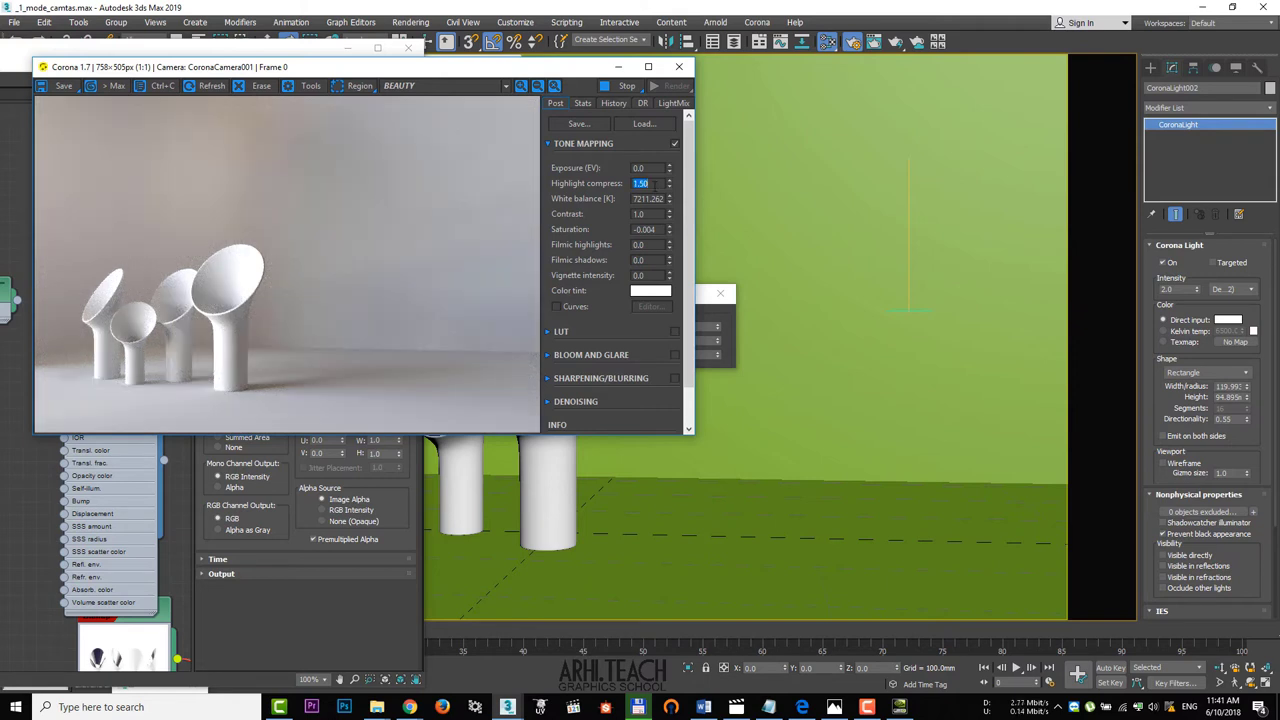
pyautogui.click(613, 103)
pyautogui.click(615, 125)
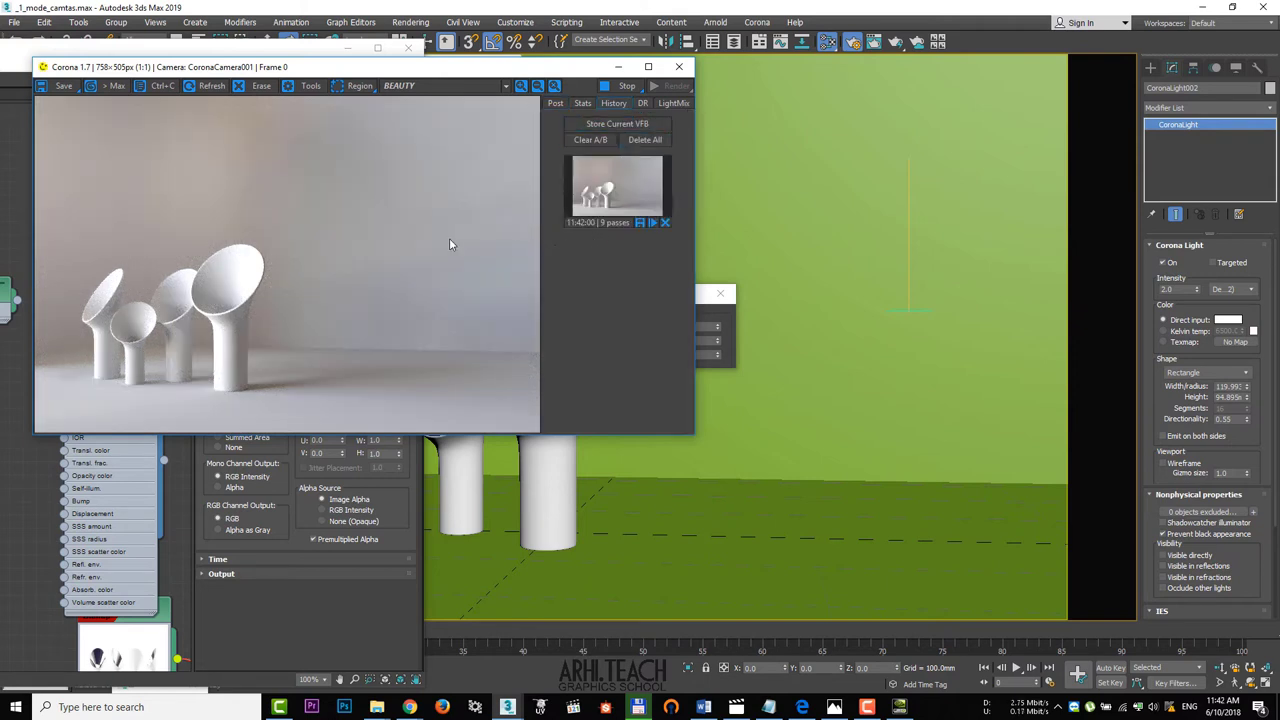
# - Turn off the copied light, store the new render in the history and compare it side by side with the other version
pyautogui.click(1171, 263)
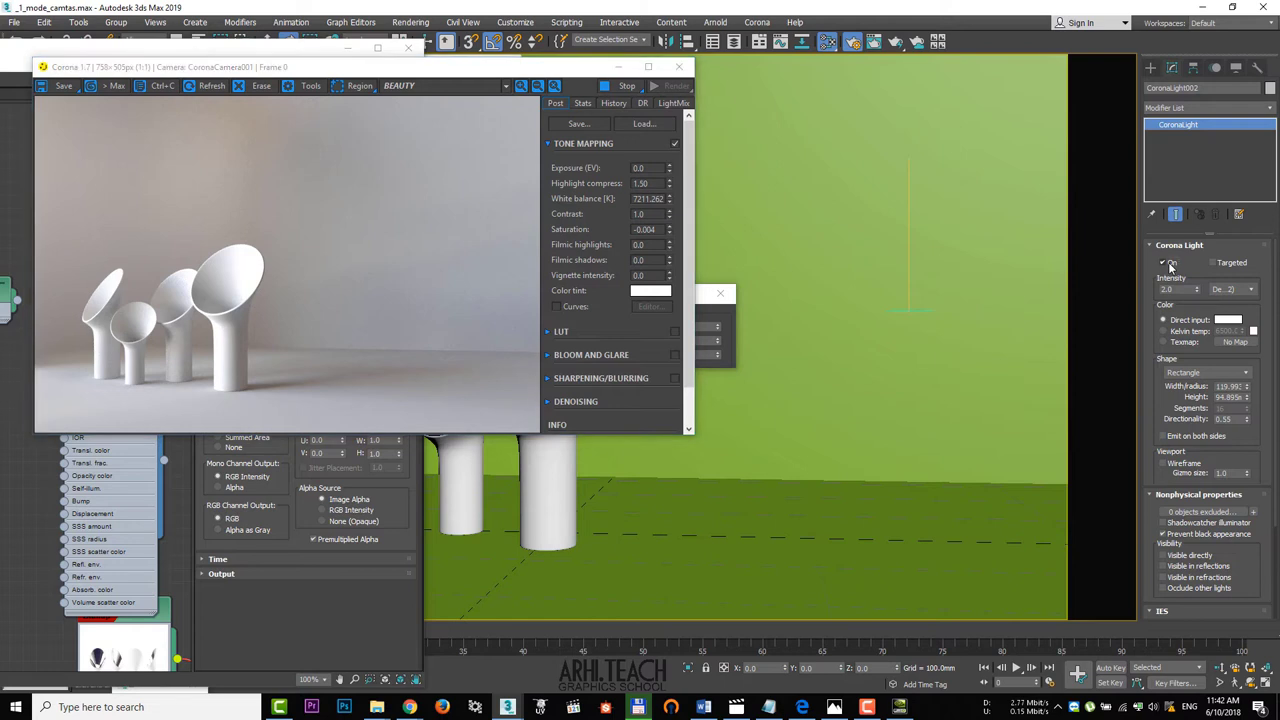
pyautogui.click(613, 103)
pyautogui.click(627, 125)
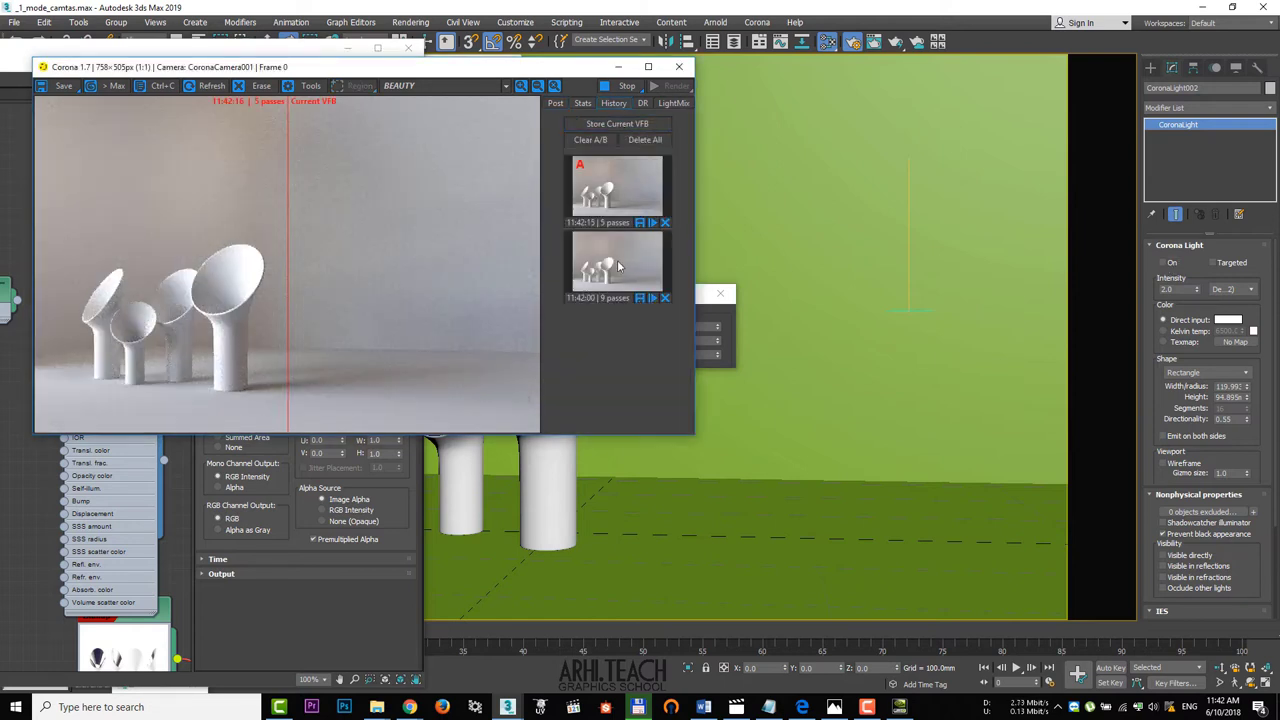
pyautogui.moveTo(288, 133); pyautogui.dragTo(320, 275)
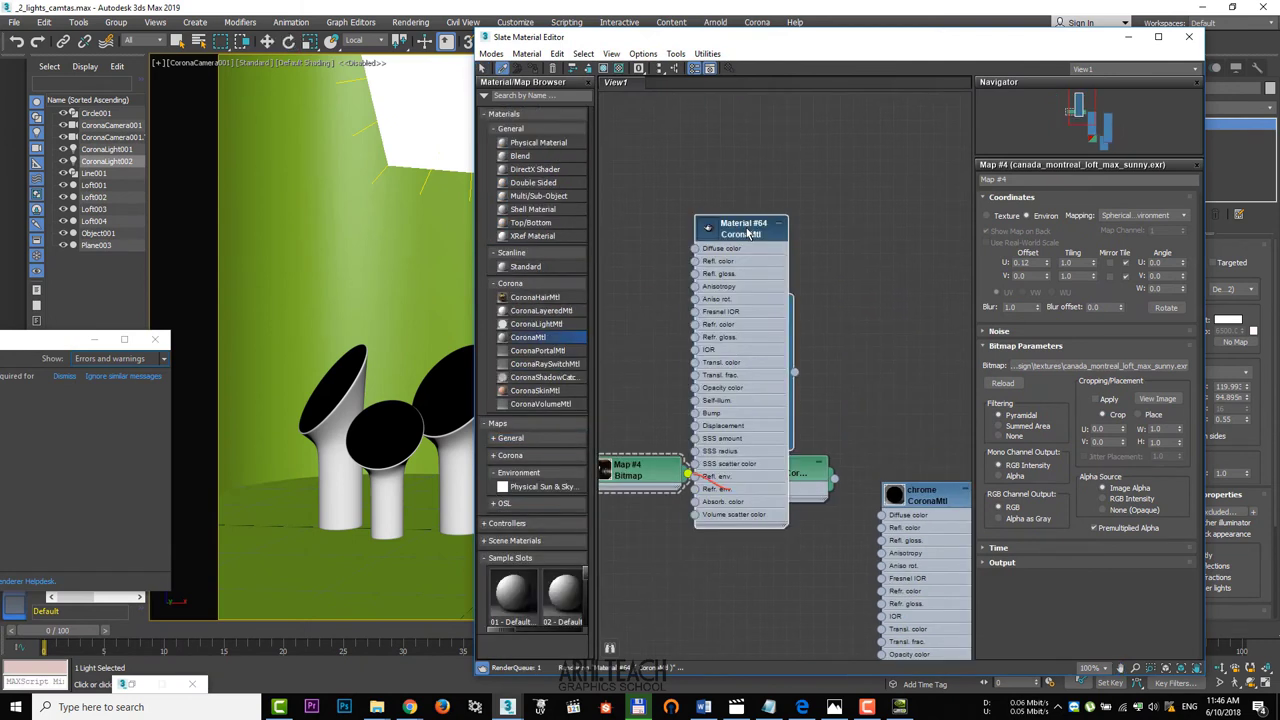
# - Set the diffuse color of Material #64 to dark grey
pyautogui.doubleClick(710, 228)
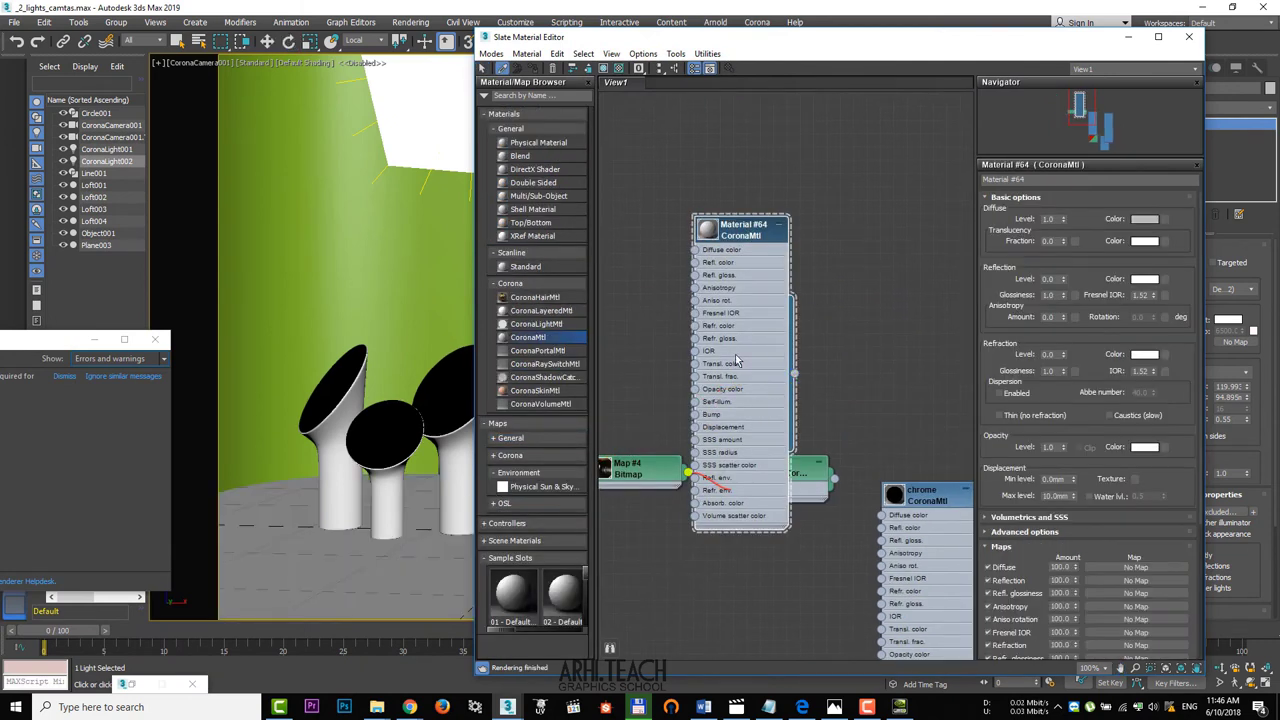
pyautogui.click(1148, 219)
pyautogui.moveTo(495, 154); pyautogui.dragTo(439, 193)
pyautogui.click(491, 206)
# - Select the floor object and add it to the material override's exclusions in the render setup
pyautogui.click(390, 555)
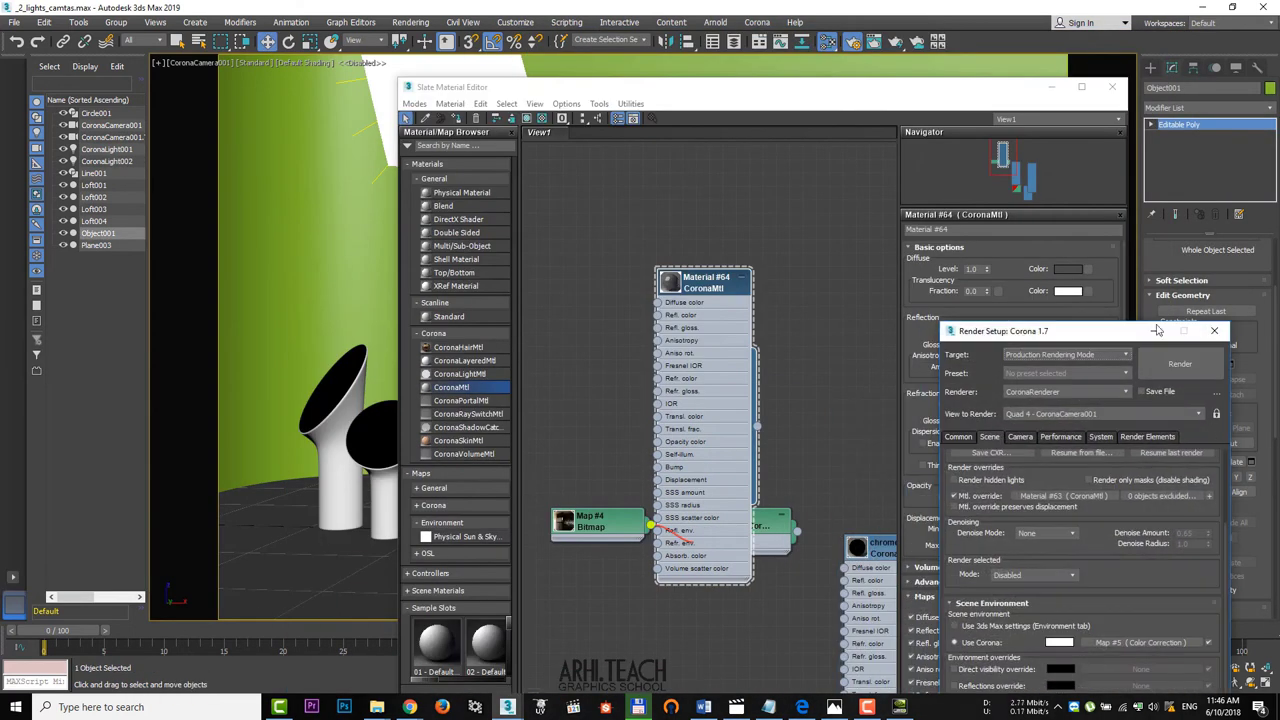
pyautogui.moveTo(1092, 338); pyautogui.dragTo(1129, 84)
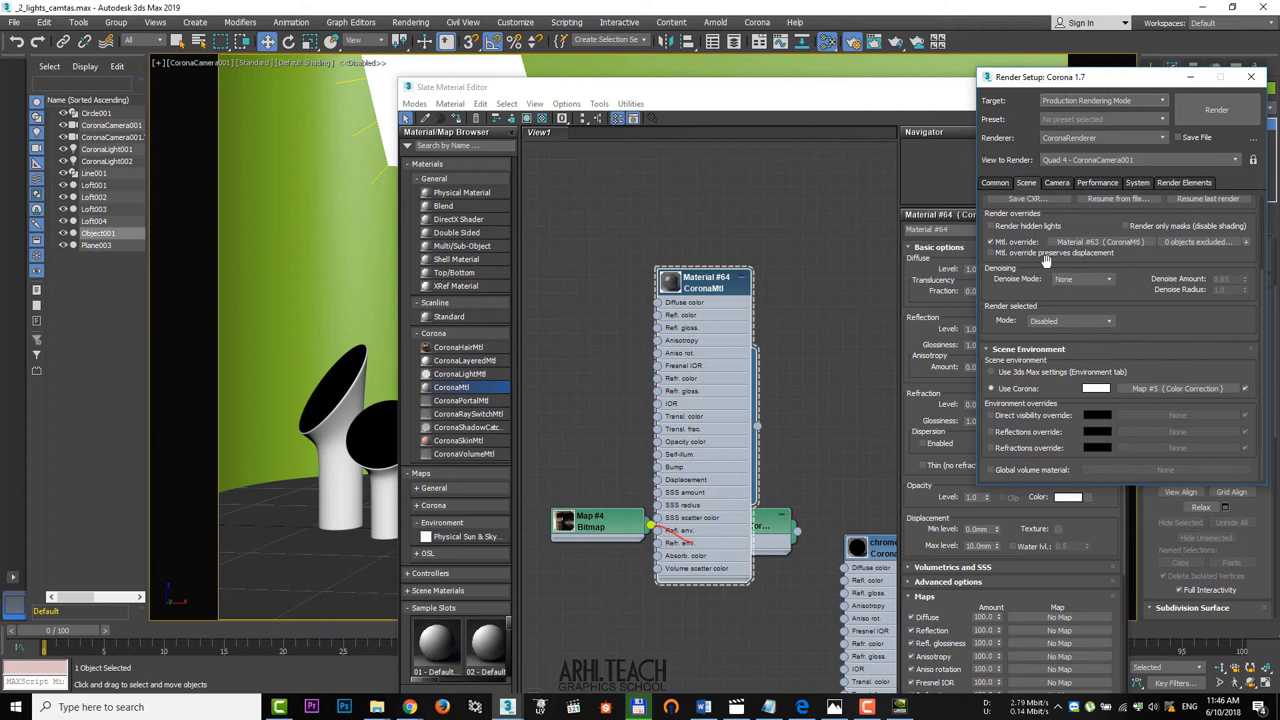
pyautogui.click(1245, 245)
pyautogui.scroll(-5, 1020, 232)
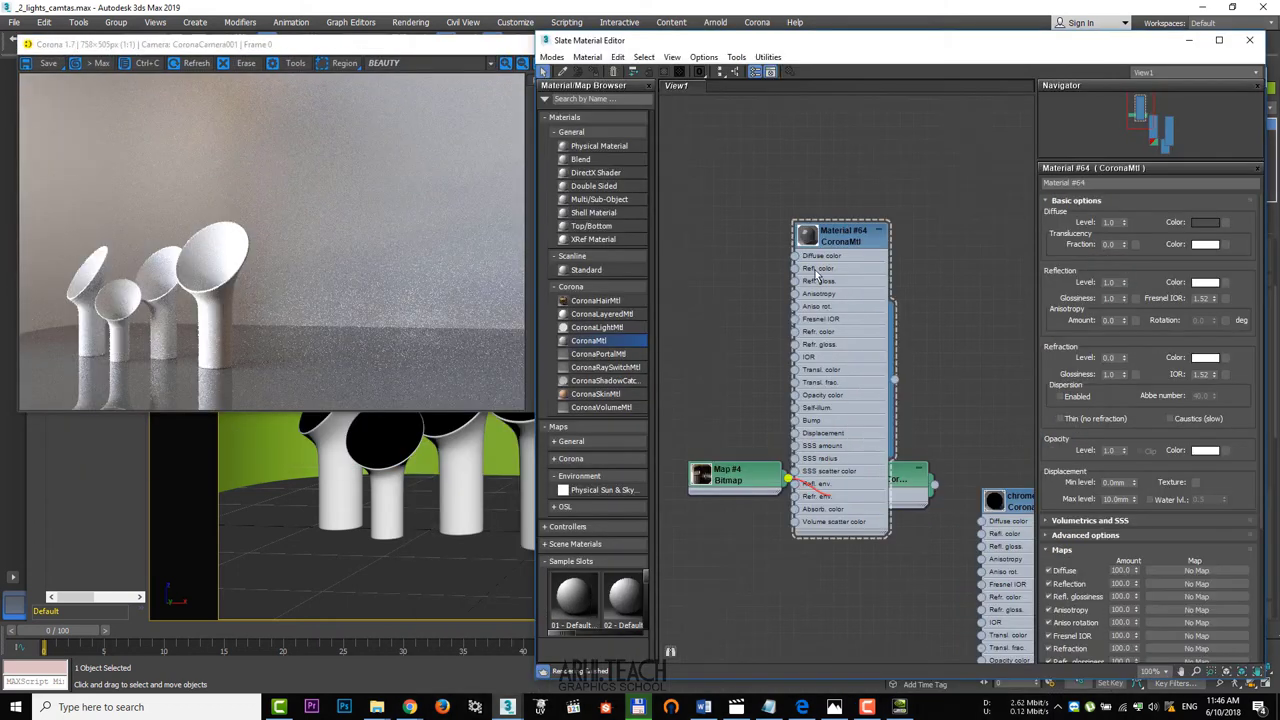
# - Connect a CoronaBitmap with DH_Jade02.jpg from the textures folder to the floor material's reflection glossiness
pyautogui.scroll(2, 815, 275)
pyautogui.moveTo(753, 262)
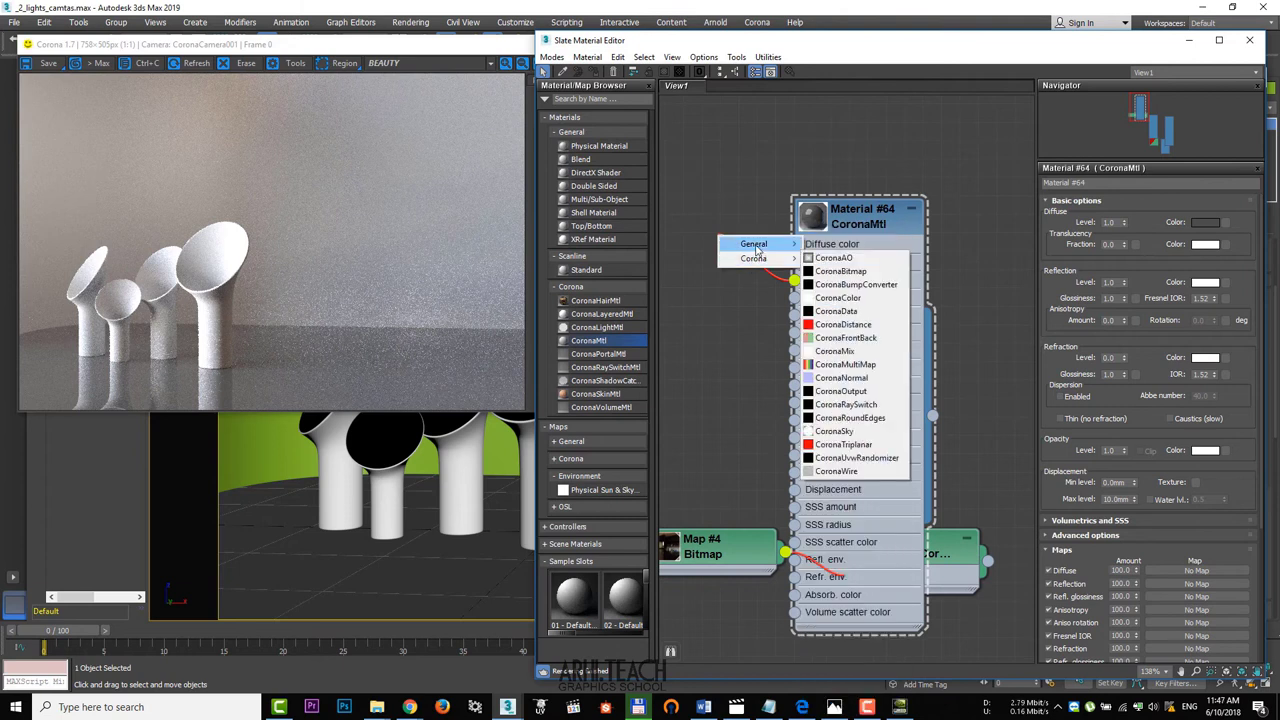
pyautogui.click(838, 272)
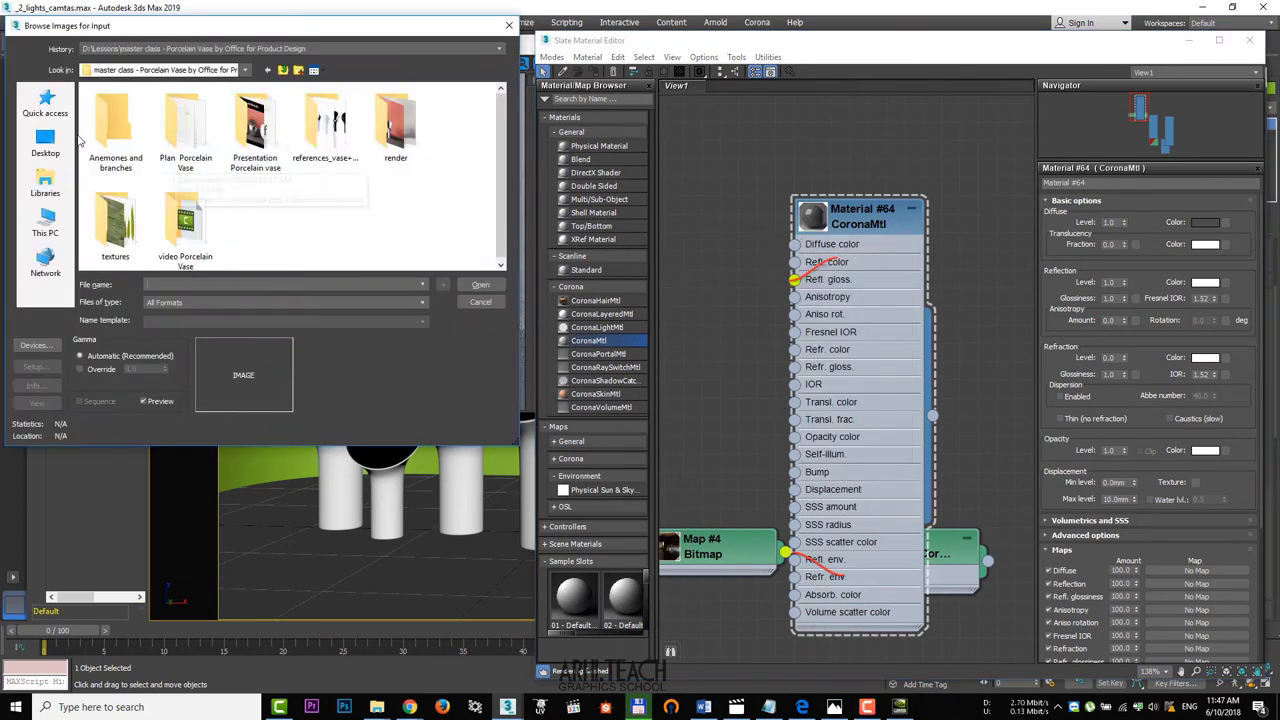
pyautogui.click(123, 233)
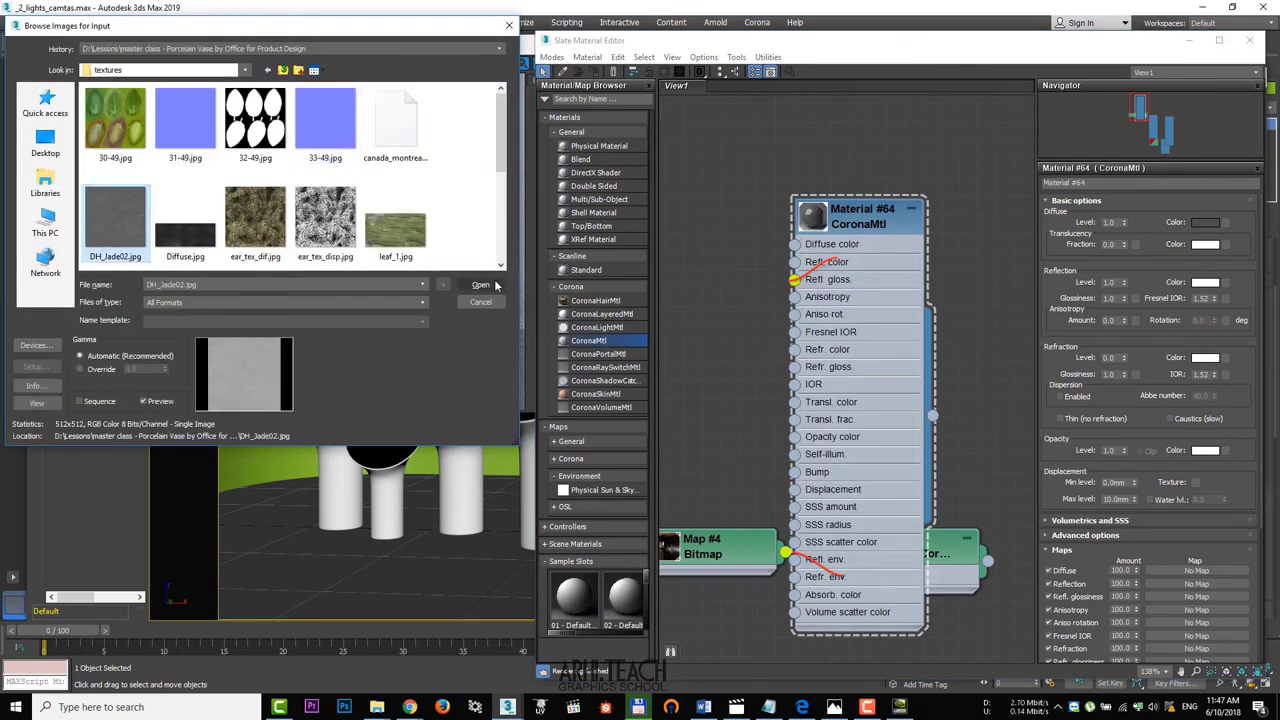
pyautogui.click(481, 286)
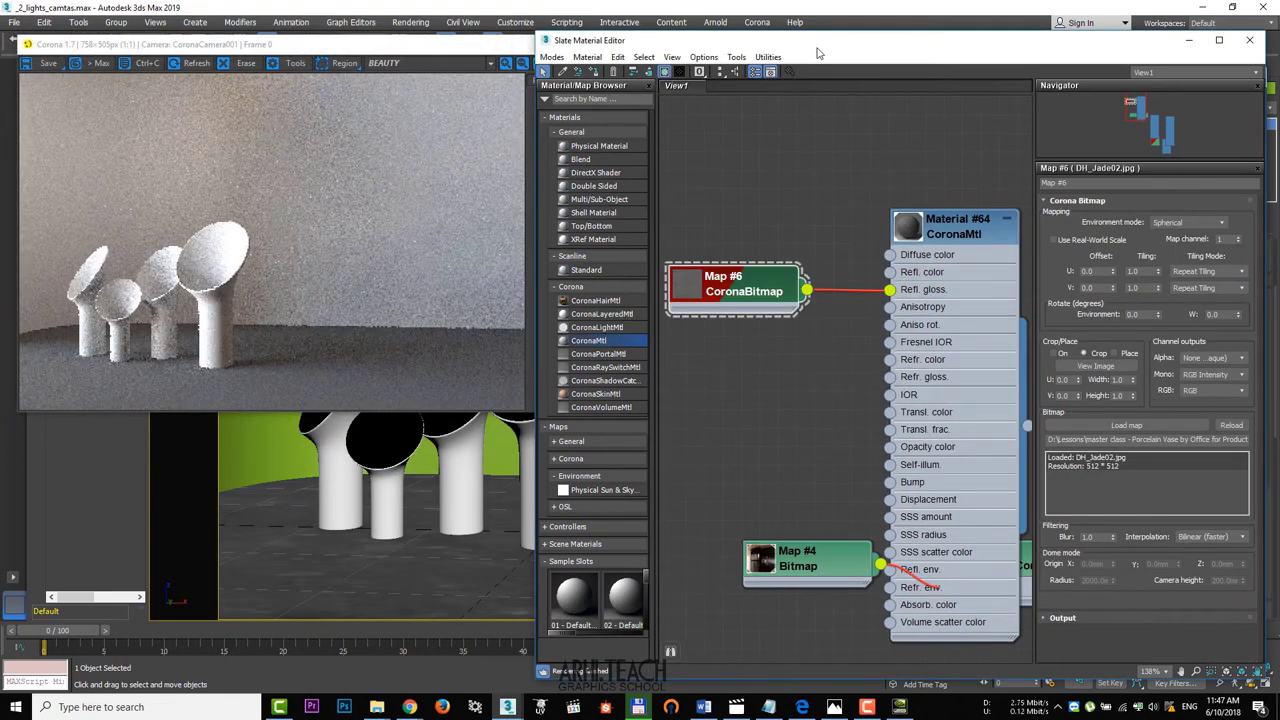
# - Replace the glossiness bitmap's image with Diffuse.jpg and set the floor material's reflection Fresnel IOR to 1.82
pyautogui.moveTo(817, 52); pyautogui.dragTo(833, 116)
pyautogui.doubleClick(192, 230)
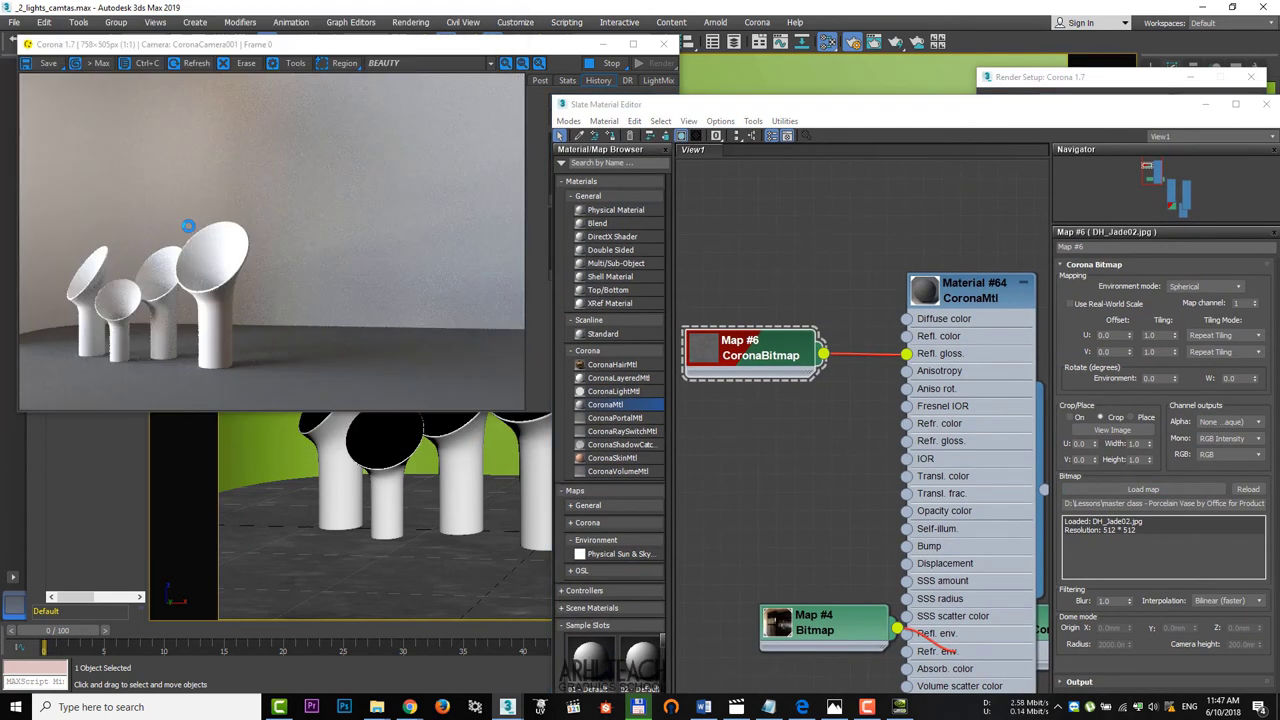
pyautogui.moveTo(949, 110); pyautogui.dragTo(786, 48)
pyautogui.moveTo(1120, 77); pyautogui.dragTo(771, 12)
pyautogui.doubleClick(812, 230)
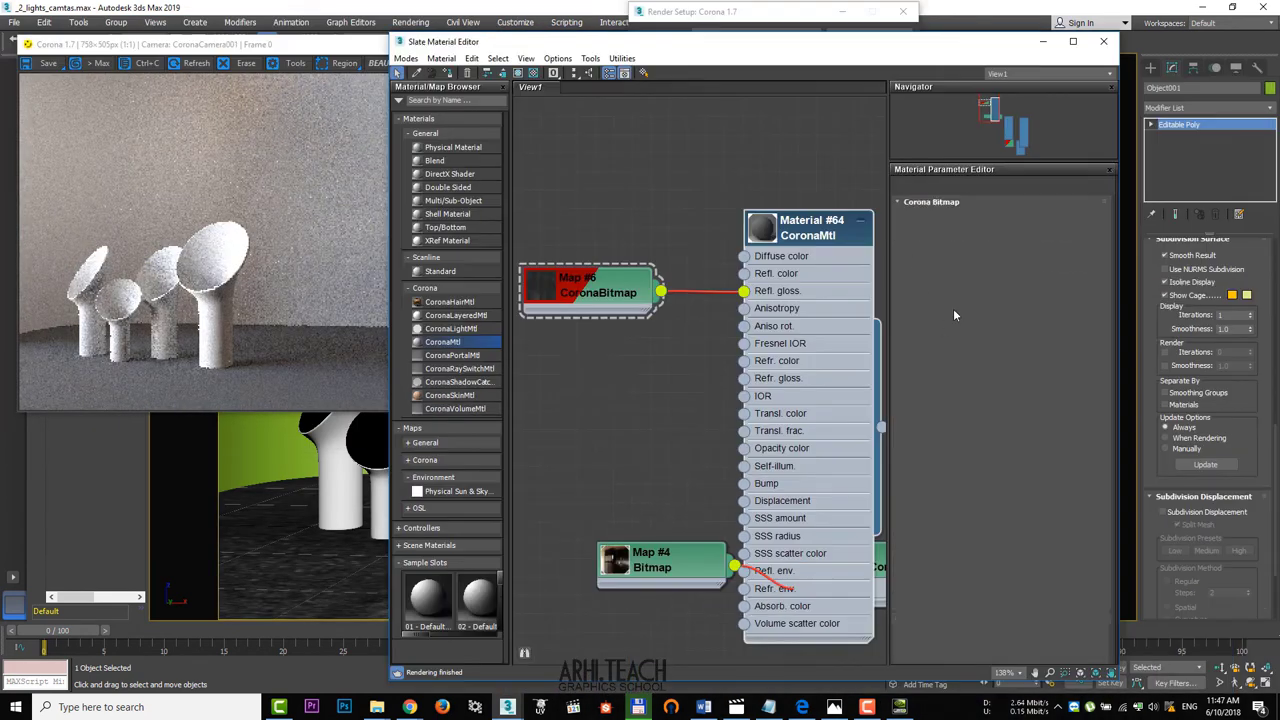
pyautogui.moveTo(1069, 305); pyautogui.dragTo(1065, 271)
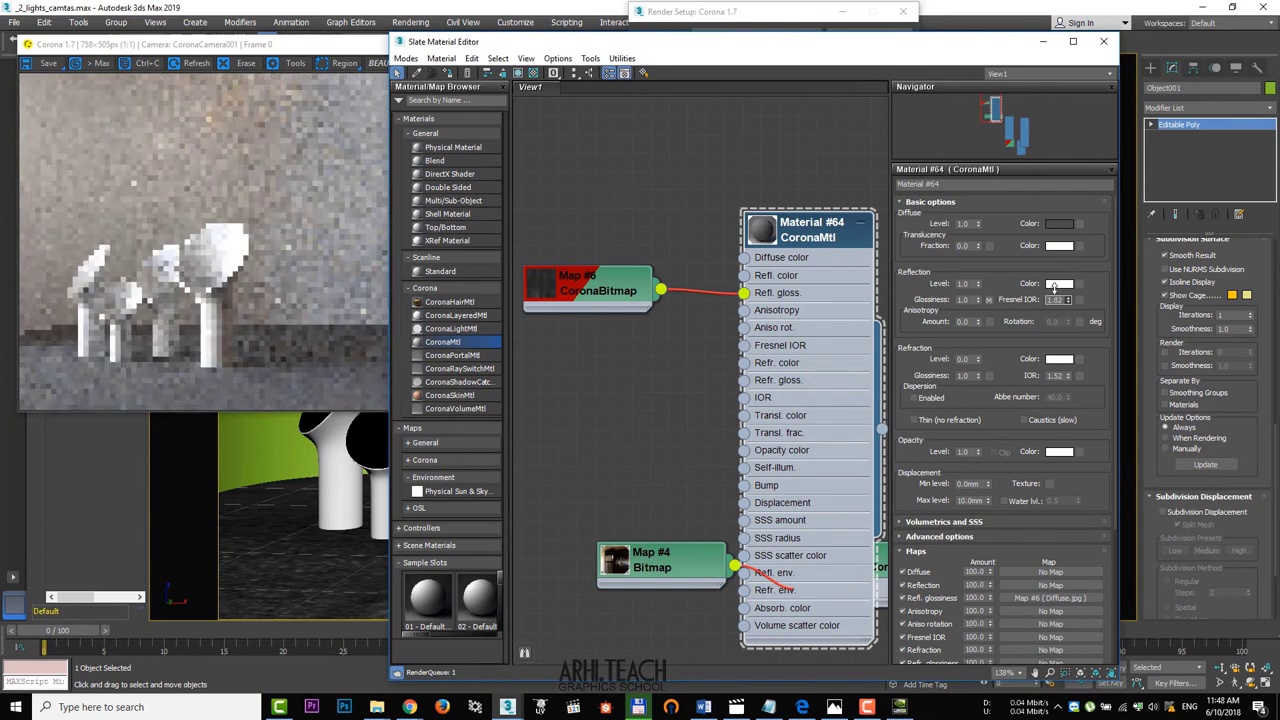
# - Lower the floor material's reflection glossiness map amount to about 57.2, checking it in a render region over the floor
pyautogui.scroll(-2, 996, 555)
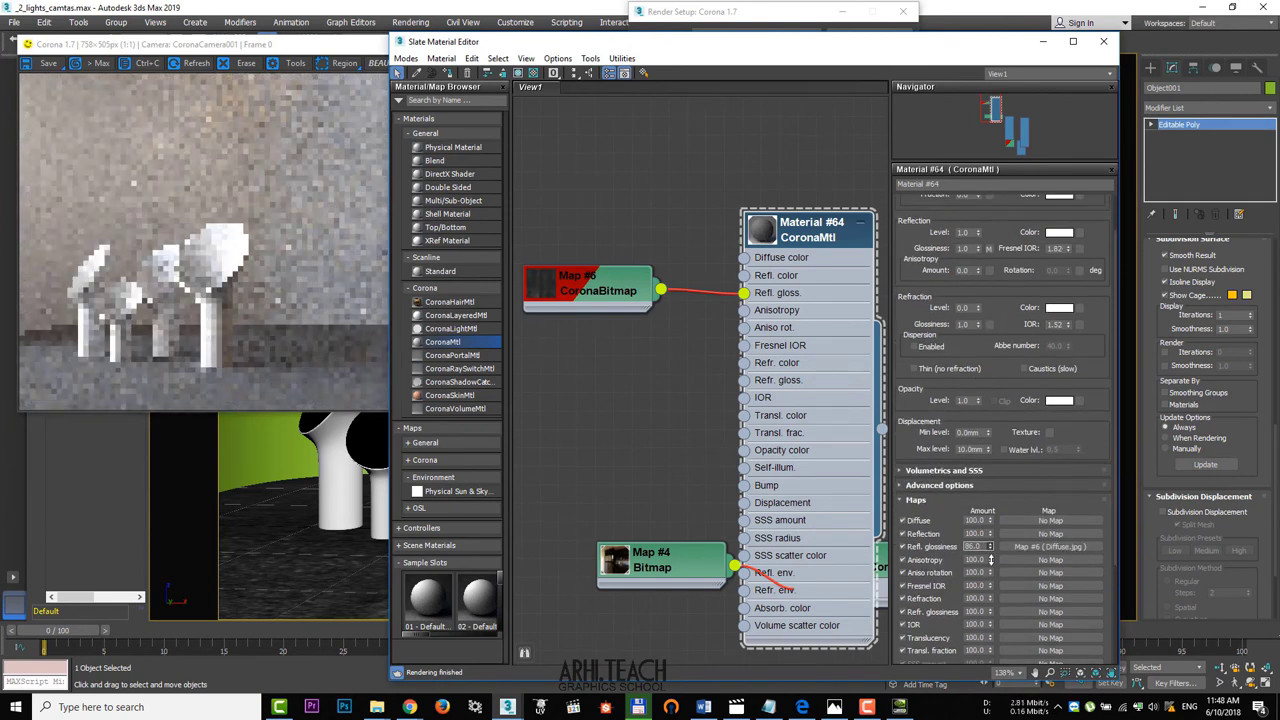
pyautogui.moveTo(990, 547); pyautogui.dragTo(990, 563)
pyautogui.click(229, 355)
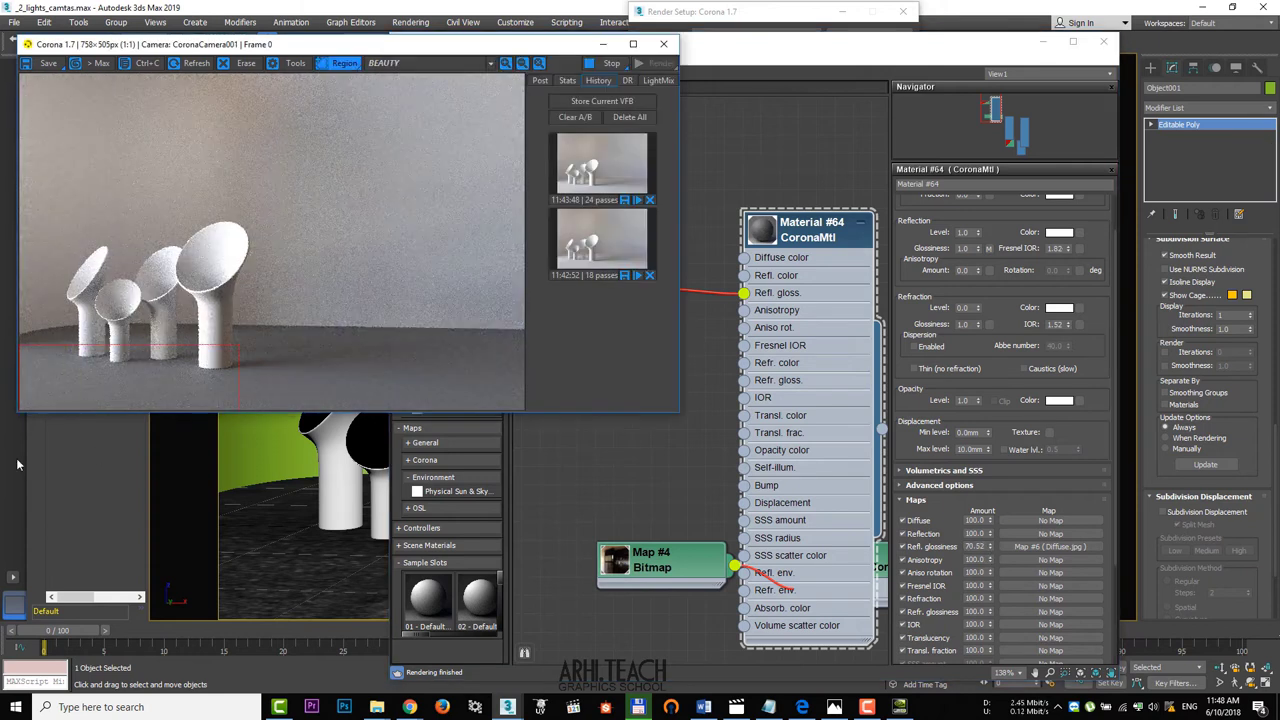
pyautogui.moveTo(990, 547)
pyautogui.mouseDown()
pyautogui.moveTo(988, 561)
pyautogui.moveTo(988, 534)
pyautogui.moveTo(990, 555)
pyautogui.mouseUp()
pyautogui.click(187, 374)
pyautogui.click(280, 362)
pyautogui.click(261, 363)
pyautogui.scroll(1, 212, 383)
pyautogui.scroll(-1, 212, 383)
pyautogui.click(322, 266)
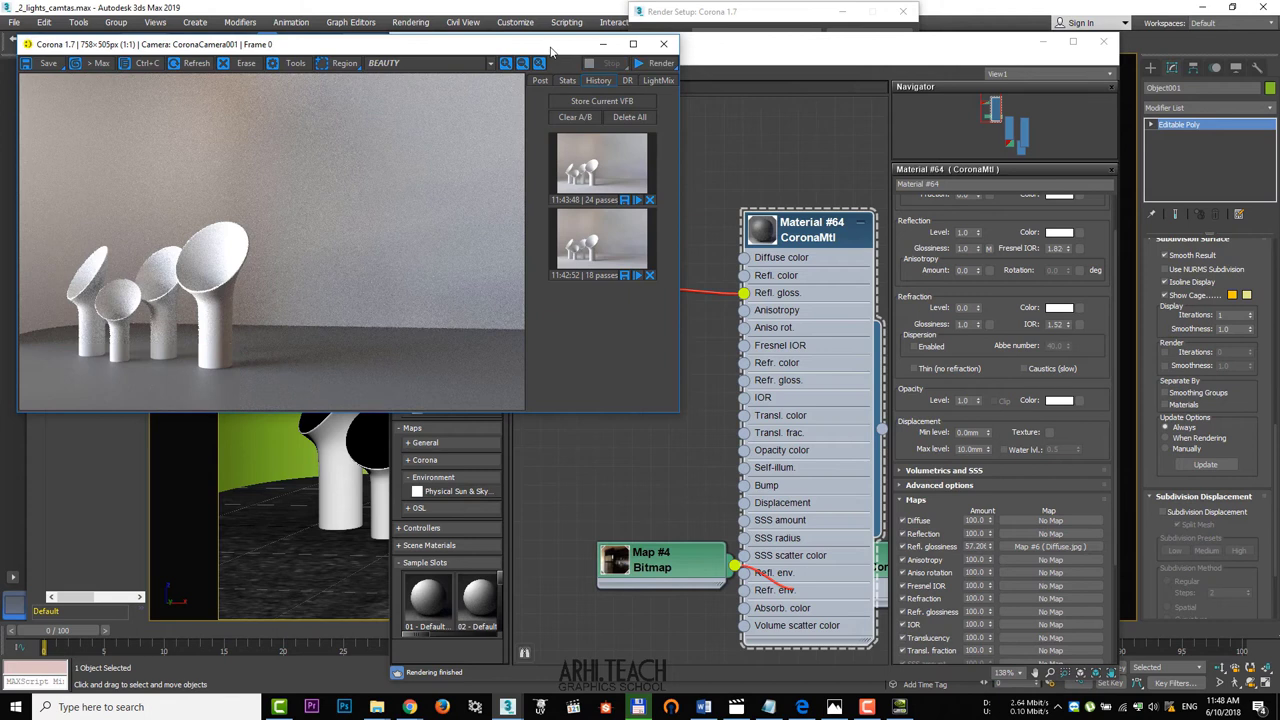
# - Add a new CoronaMtl node above the floor material in the node view
pyautogui.moveTo(552, 52); pyautogui.dragTo(396, 388)
pyautogui.moveTo(598, 174); pyautogui.dragTo(692, 184, button='middle')
pyautogui.moveTo(448, 342); pyautogui.dragTo(640, 158)
pyautogui.moveTo(645, 160); pyautogui.dragTo(602, 386, button='middle')
pyautogui.moveTo(602, 386); pyautogui.dragTo(712, 186)
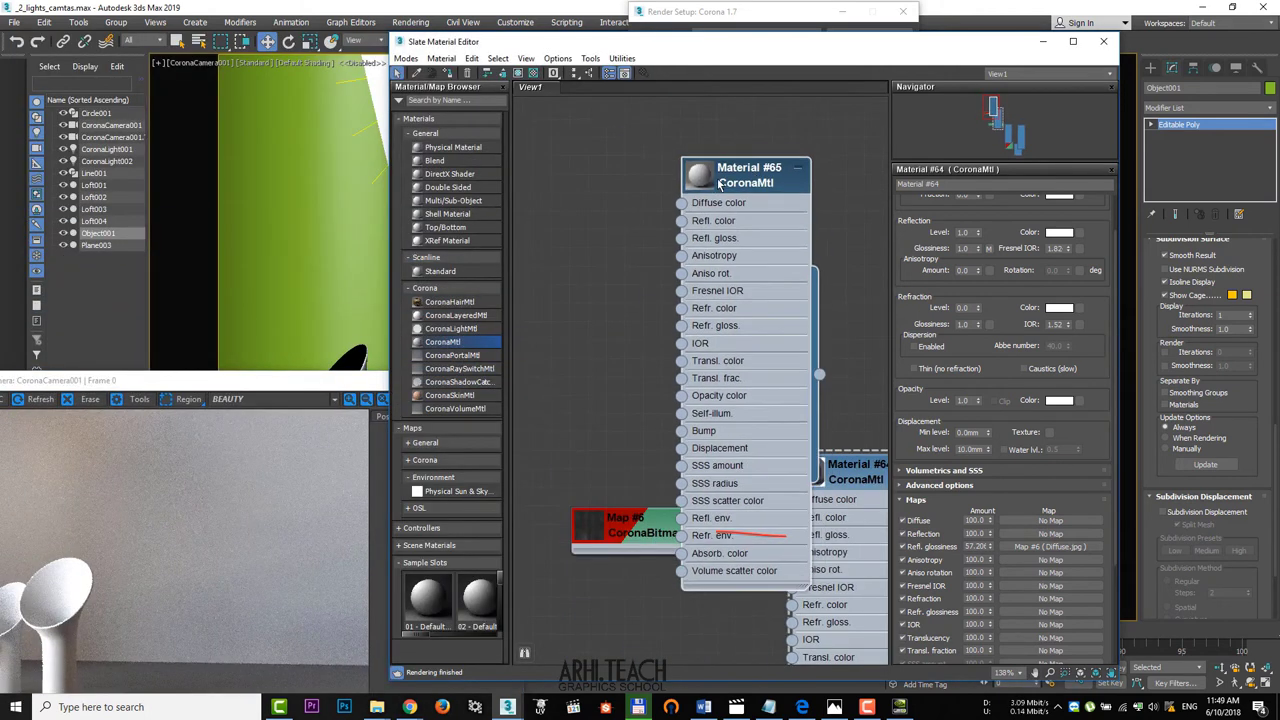
# - Set the new material's diffuse color to a salmon red of about RGB 204, 54, 54
pyautogui.doubleClick(712, 180)
pyautogui.click(1059, 223)
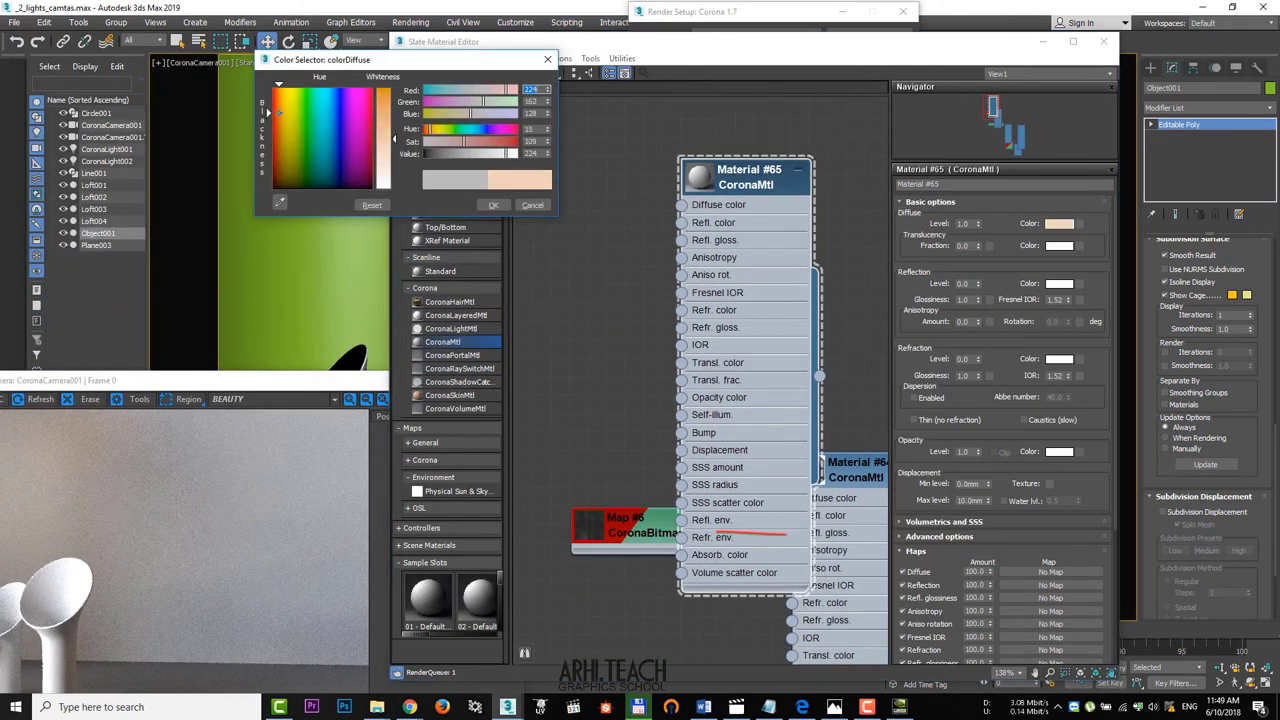
pyautogui.moveTo(384, 138); pyautogui.dragTo(384, 103)
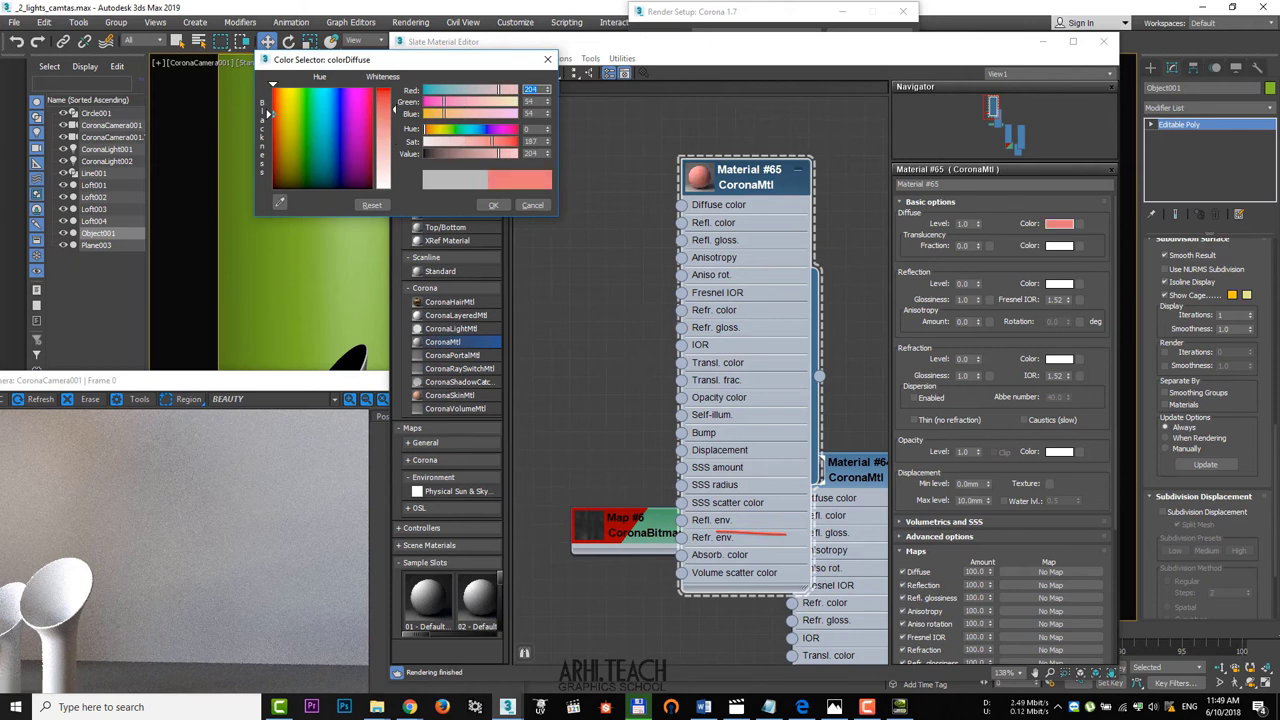
pyautogui.click(492, 205)
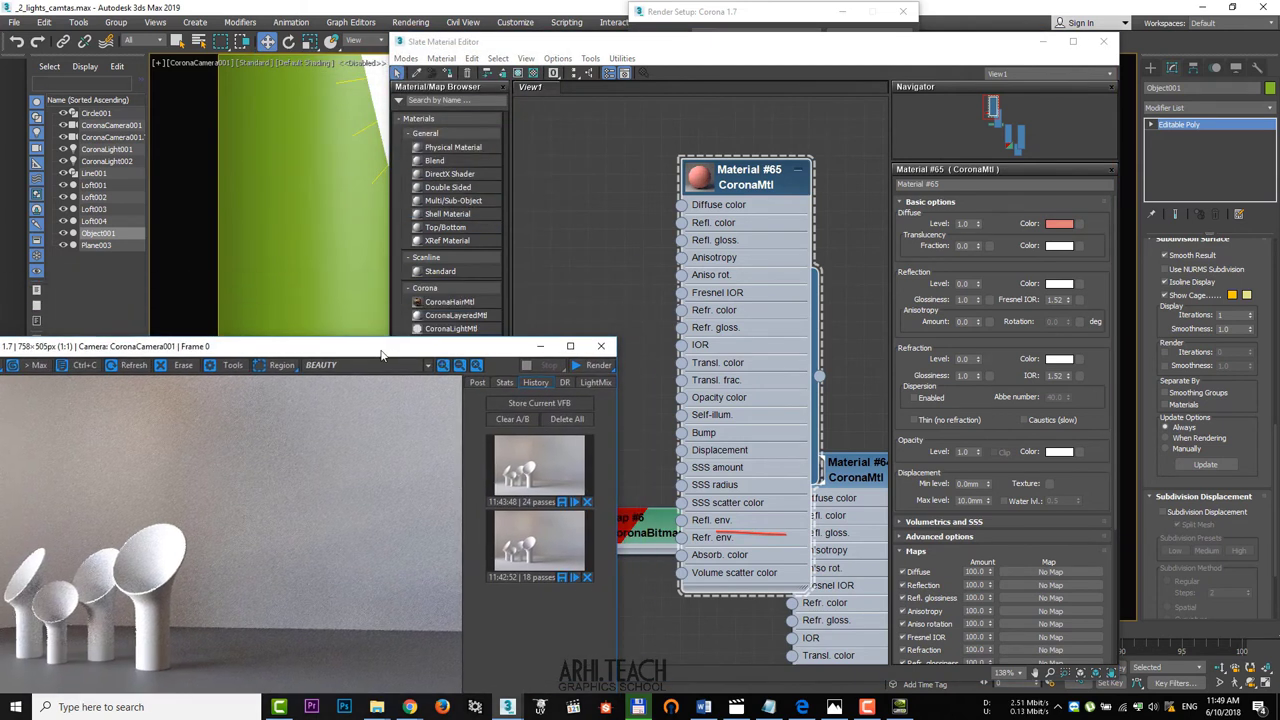
# - Assign the red material to backdrop wall Plane003 and add the wall to the material override's exclusions
pyautogui.click(690, 14)
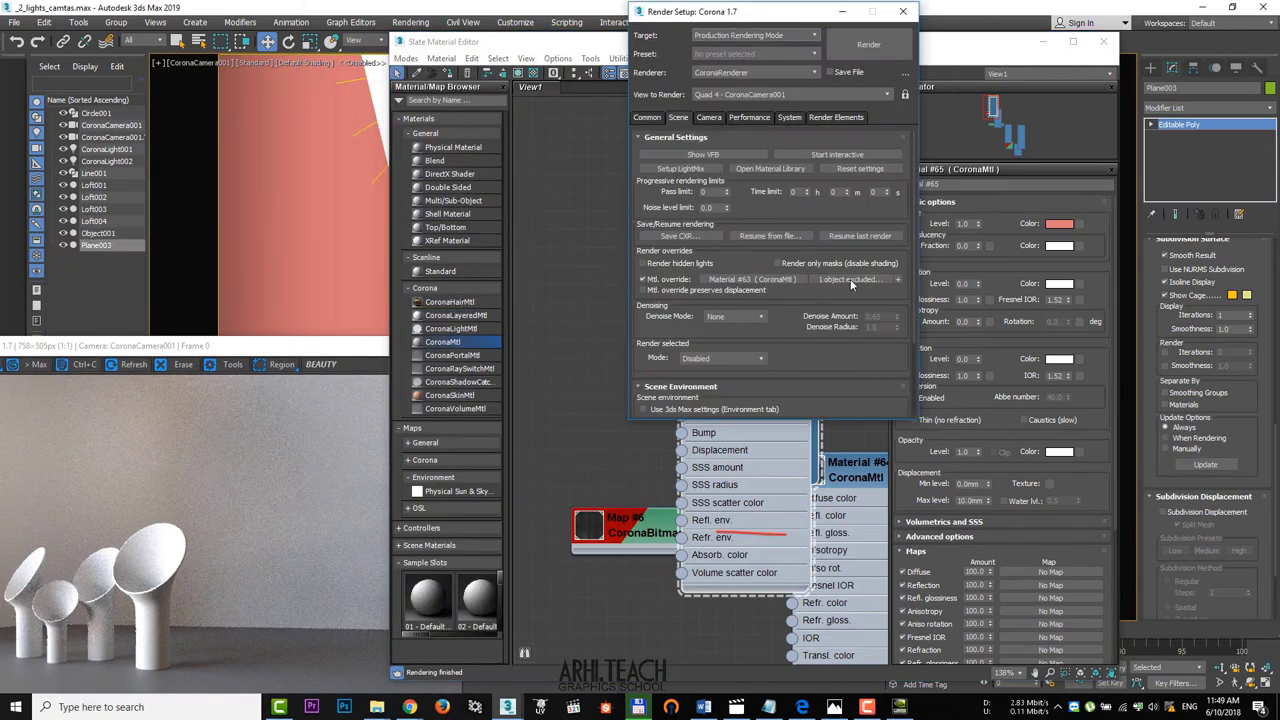
pyautogui.click(284, 348)
pyautogui.moveTo(284, 348); pyautogui.dragTo(370, 147)
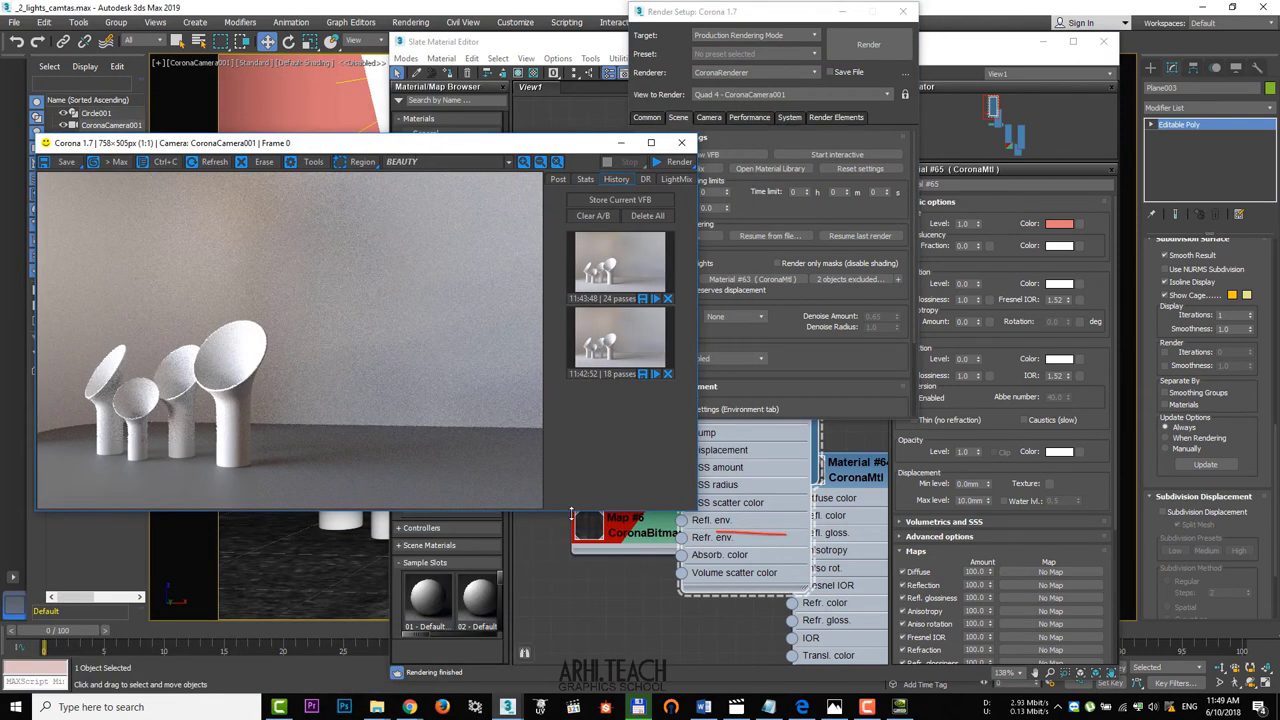
pyautogui.click(601, 515)
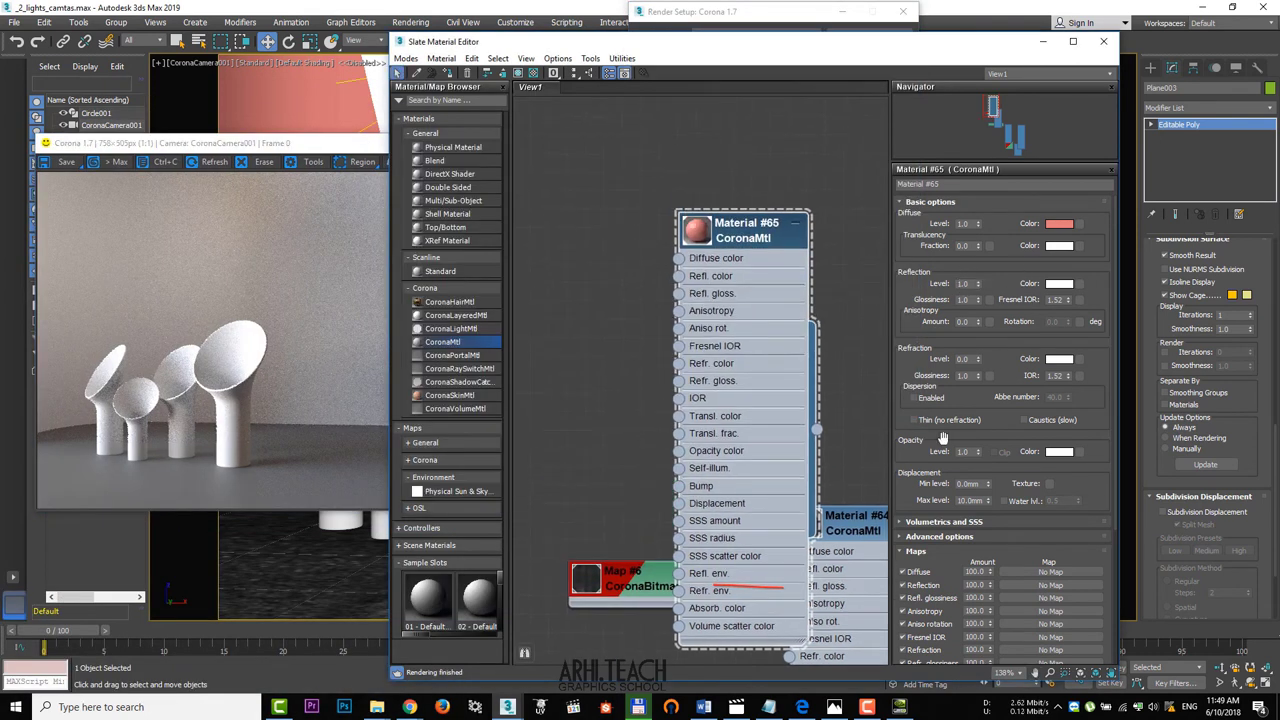
# - Add a CoronaBitmap with DH_Jade02.jpg to the red wall material's reflection glossiness slot and open its settings
pyautogui.moveTo(521, 266); pyautogui.dragTo(522, 255)
pyautogui.moveTo(556, 279)
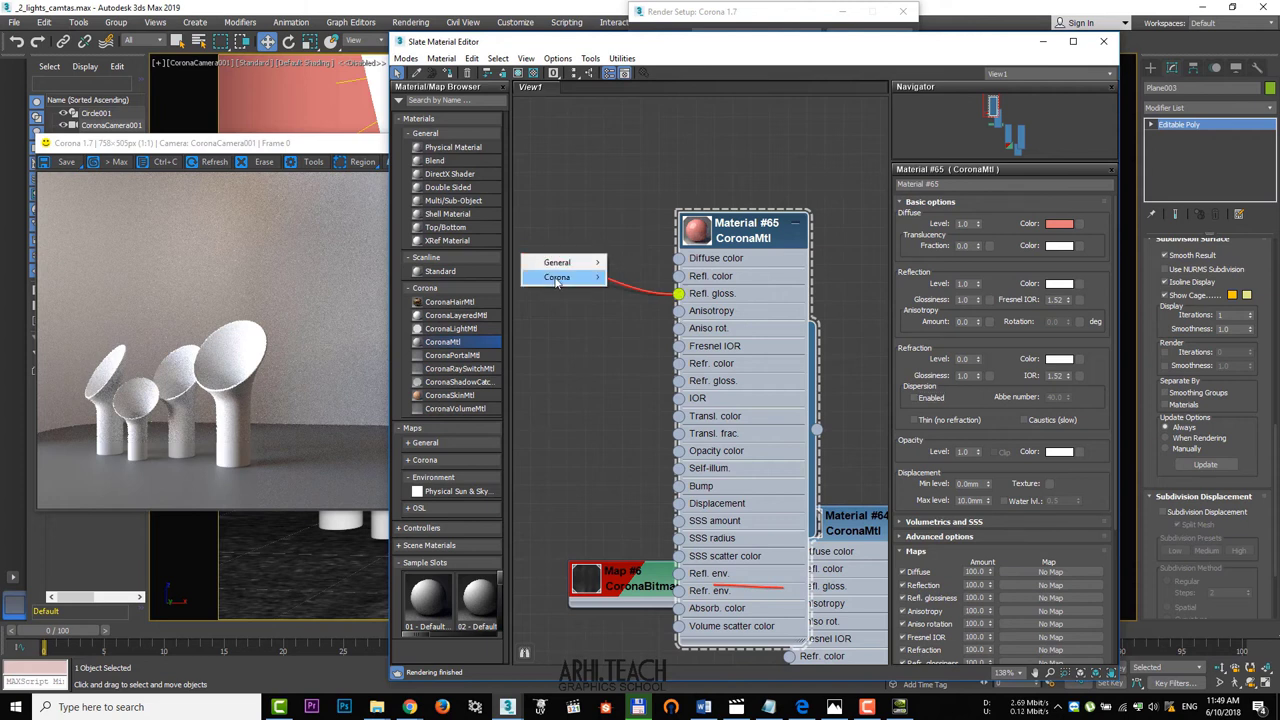
pyautogui.click(662, 291)
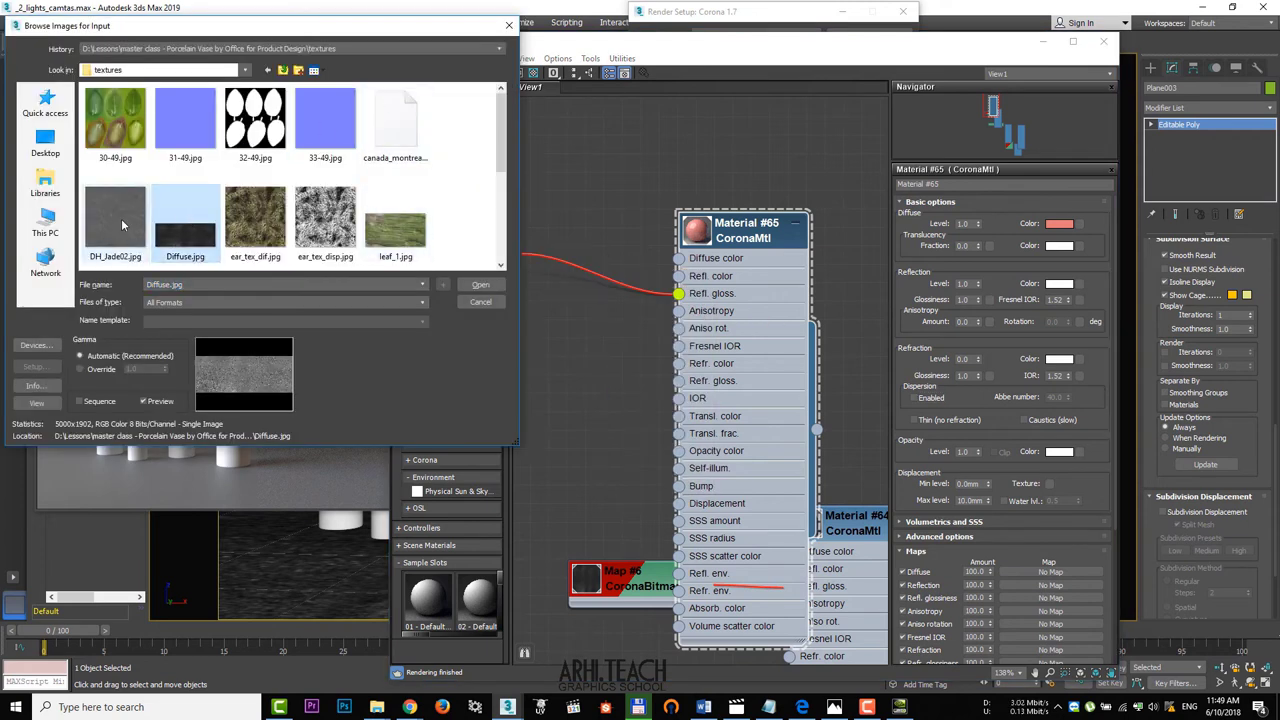
pyautogui.click(121, 226)
pyautogui.click(484, 288)
pyautogui.moveTo(545, 235); pyautogui.dragTo(622, 266, button='middle')
pyautogui.moveTo(566, 274); pyautogui.dragTo(588, 322)
pyautogui.doubleClick(590, 320)
# - Start an interactive render of the red wall and show the jade bitmap on it in the viewport
pyautogui.click(358, 148)
pyautogui.click(678, 162)
pyautogui.click(673, 178)
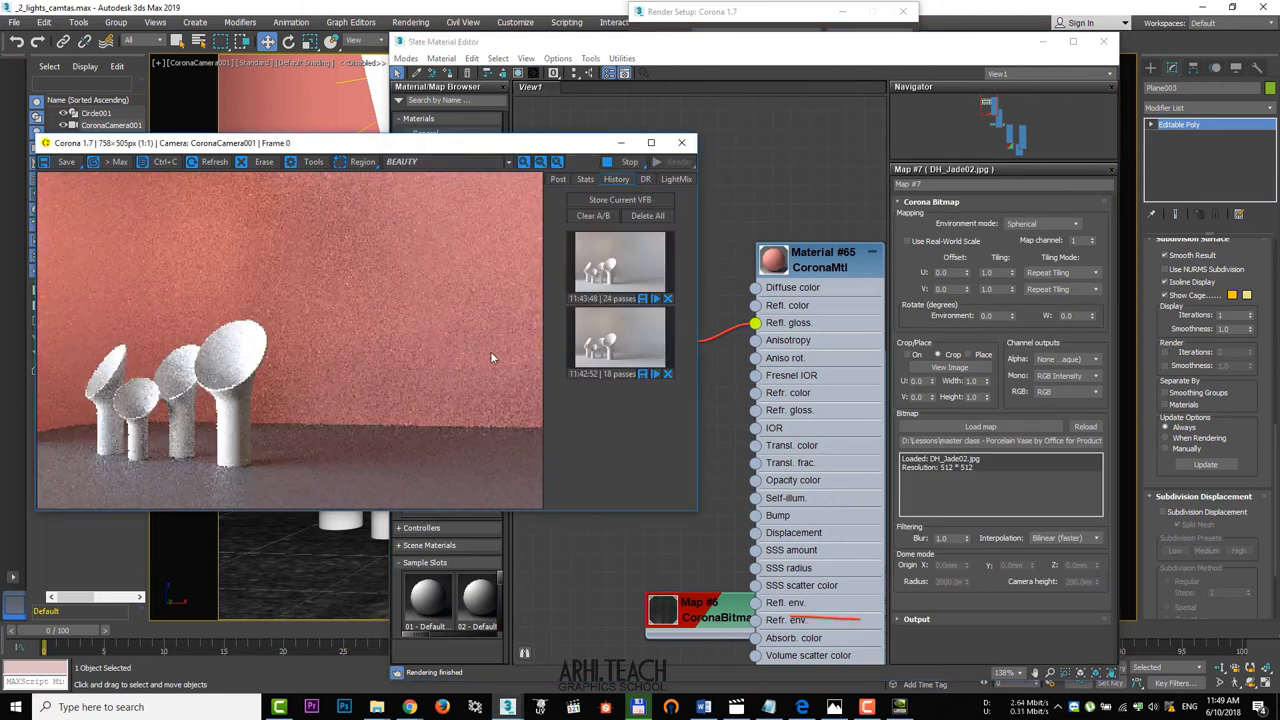
pyautogui.moveTo(494, 146); pyautogui.dragTo(364, 323)
pyautogui.click(611, 343)
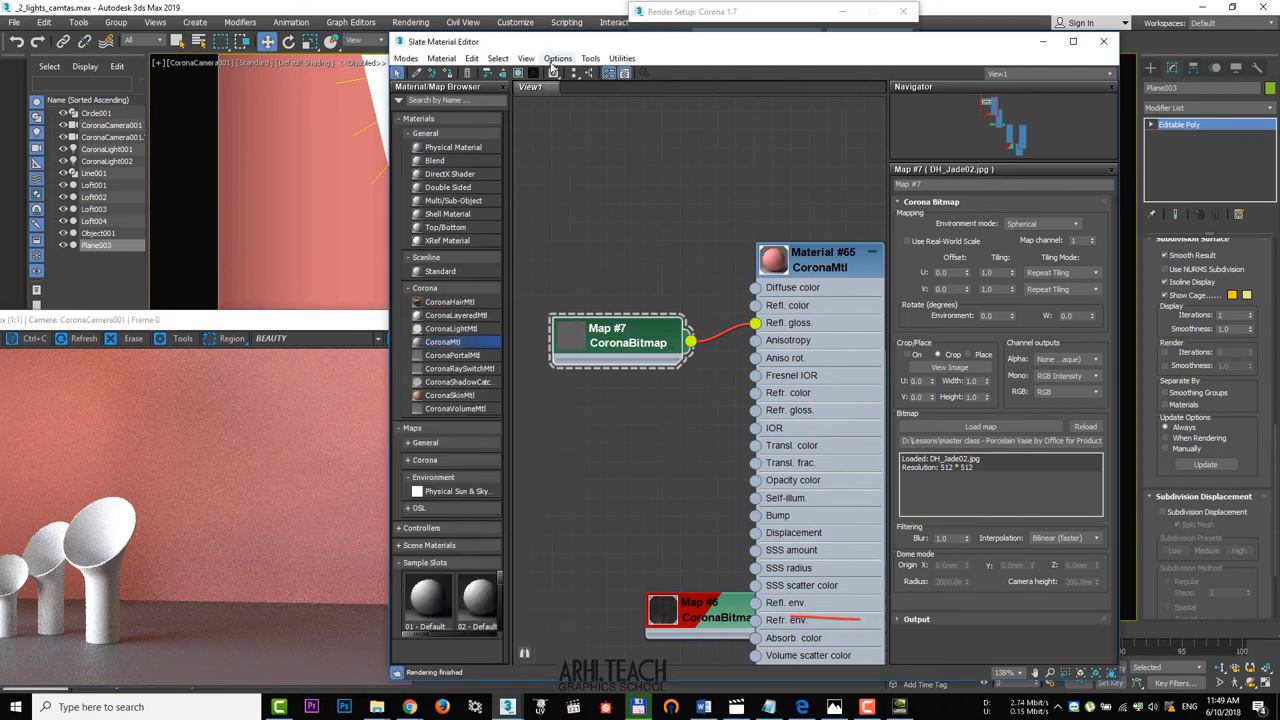
pyautogui.click(518, 73)
# - Apply a UVW Map modifier with box mapping to wall Plane003 and fit it to the DH_Jade02.jpg bitmap's proportions
pyautogui.moveTo(761, 43); pyautogui.dragTo(673, 144)
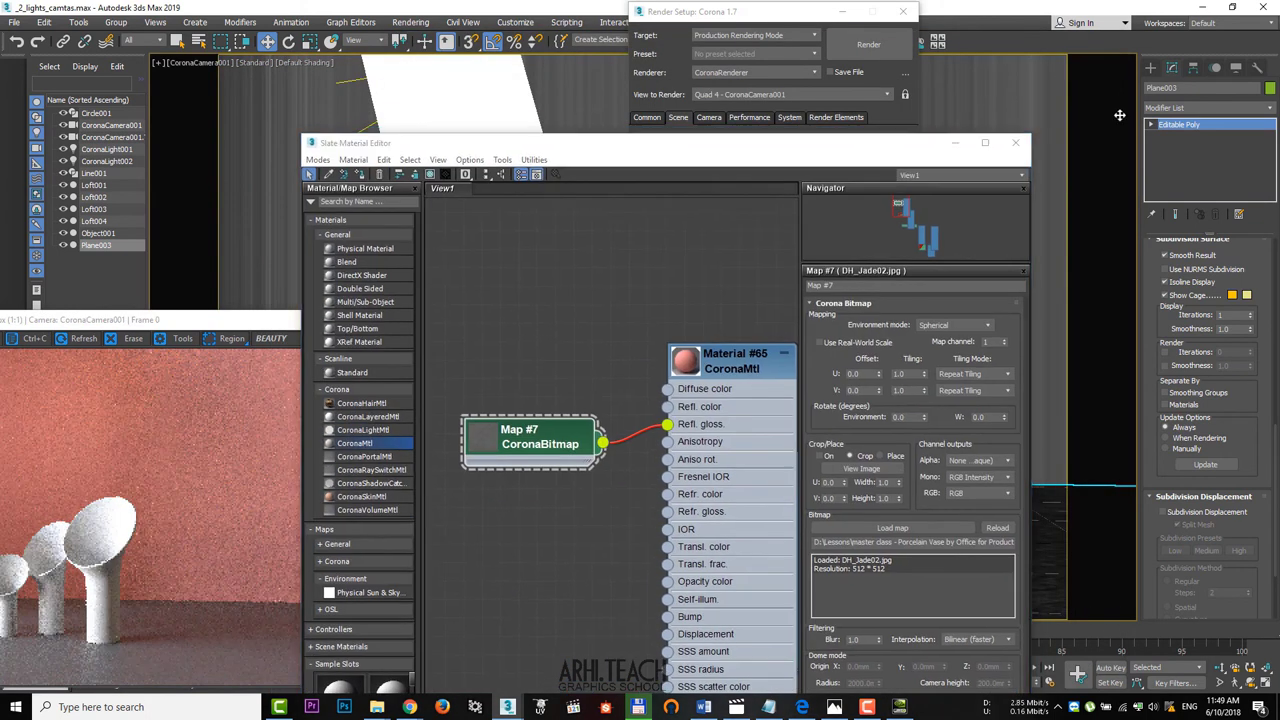
pyautogui.click(1268, 112)
pyautogui.moveTo(1271, 300); pyautogui.dragTo(1272, 651)
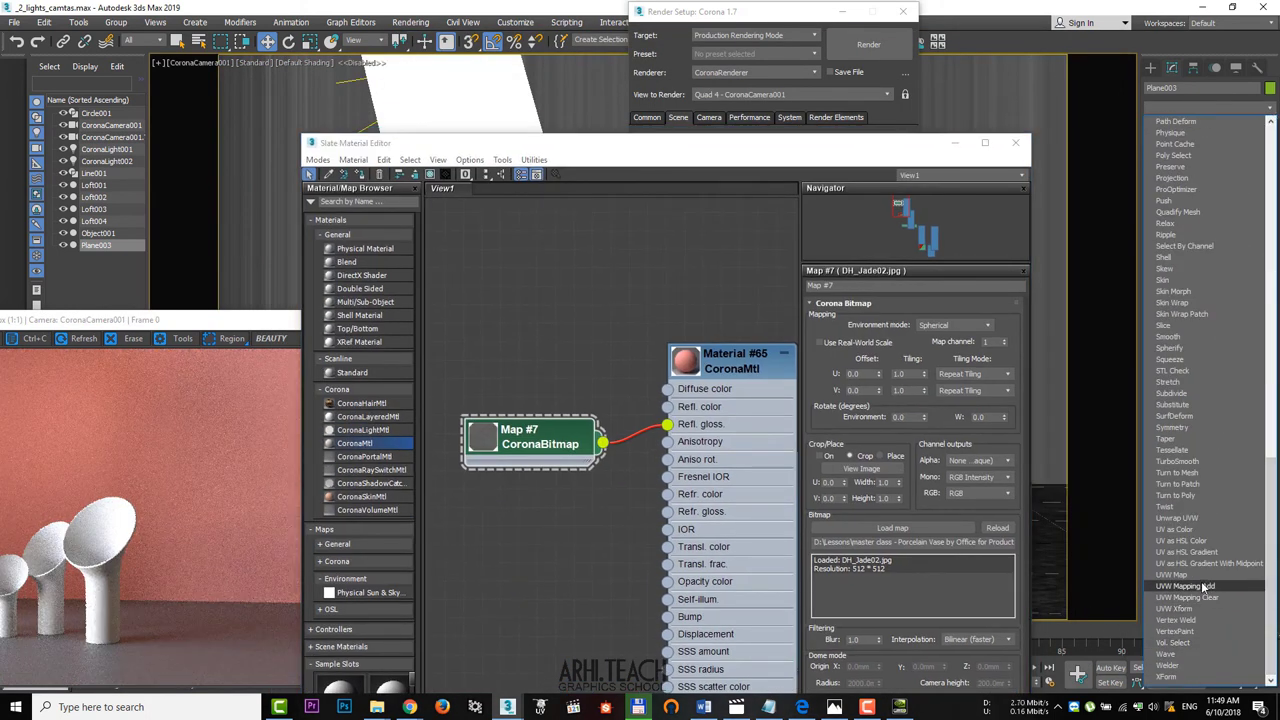
pyautogui.click(1190, 575)
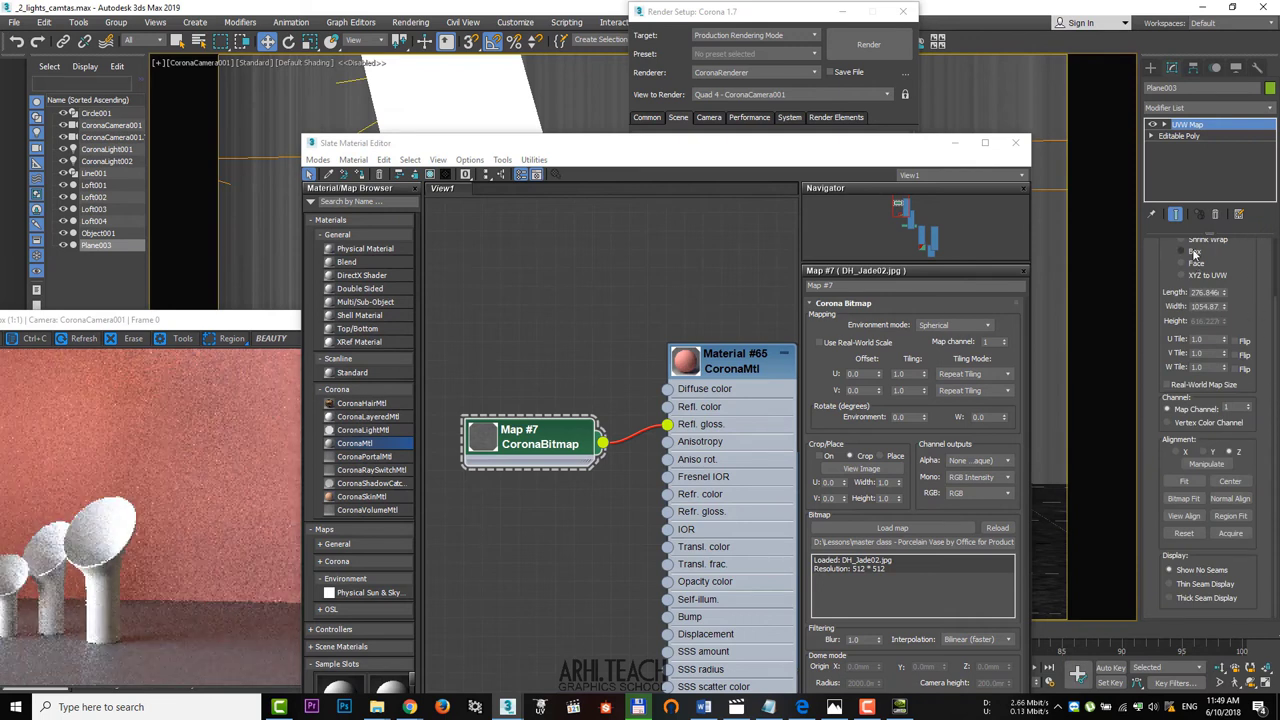
pyautogui.click(1193, 252)
pyautogui.click(1184, 498)
pyautogui.click(116, 226)
pyautogui.click(508, 25)
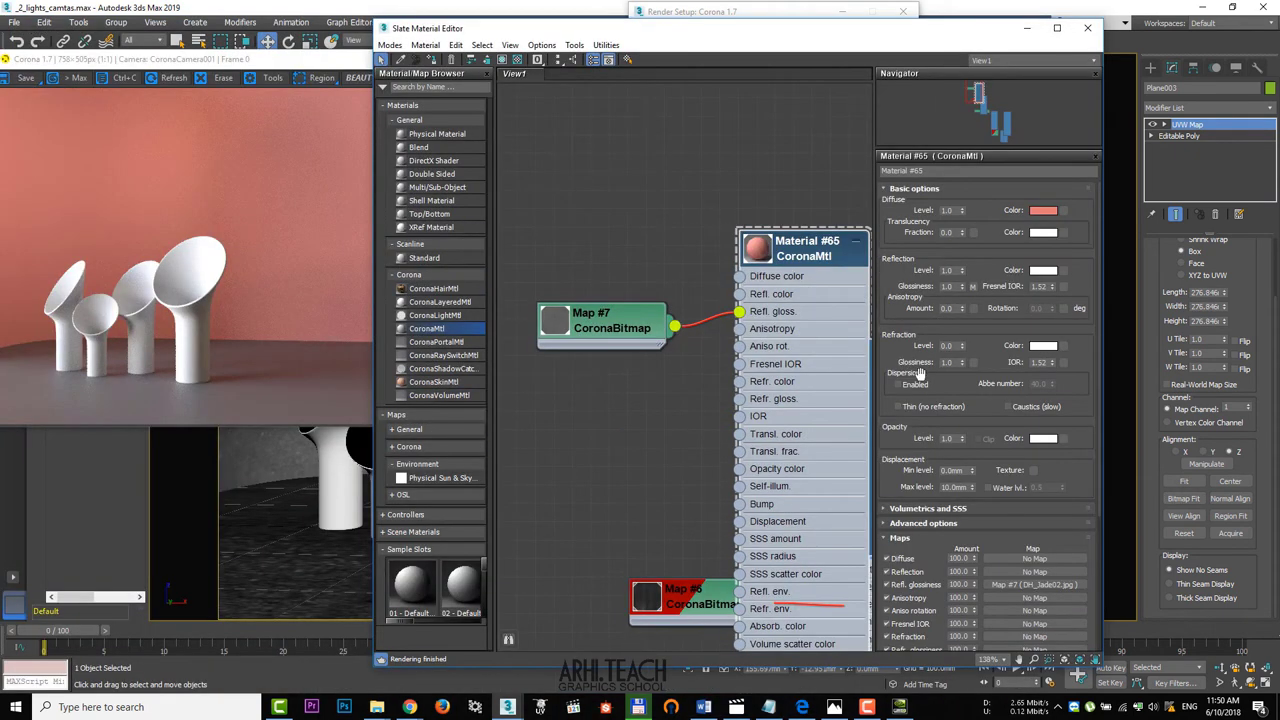
# - Lower the wall material's reflection glossiness map amount to about 36.9 and check it in the interactive render
pyautogui.scroll(-5, 978, 430)
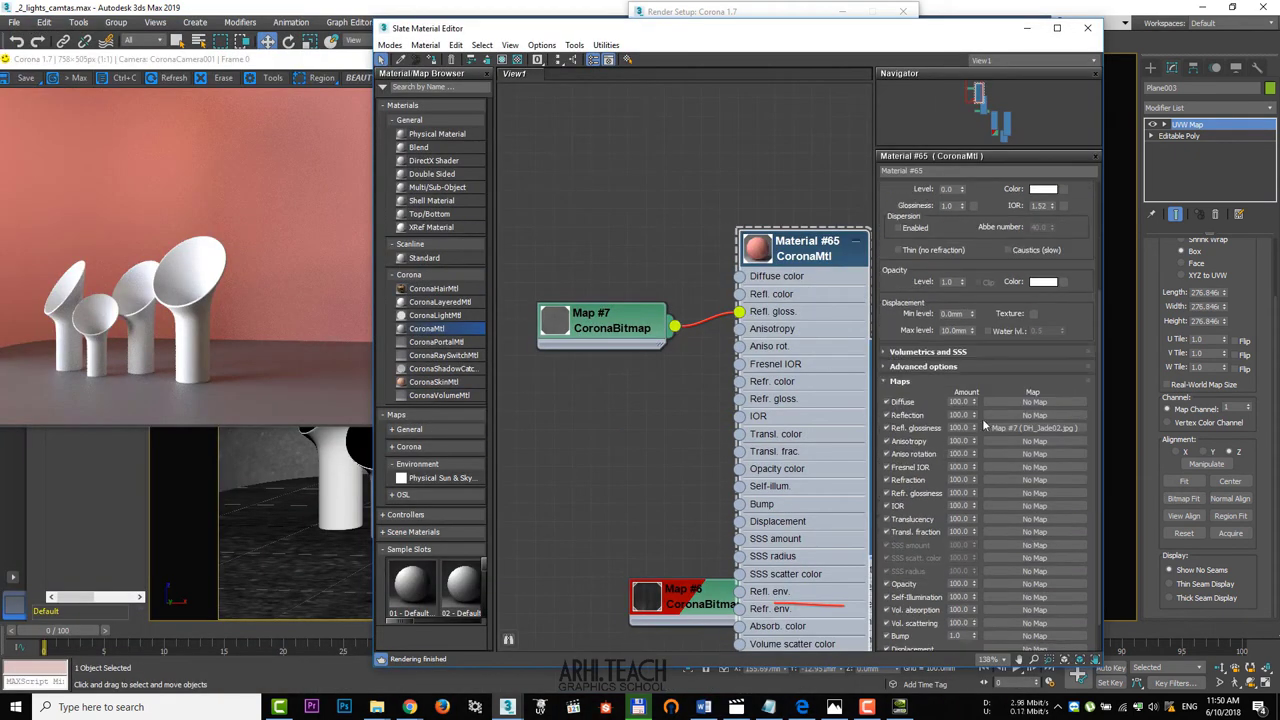
pyautogui.moveTo(980, 395); pyautogui.dragTo(980, 391)
pyautogui.click(360, 286)
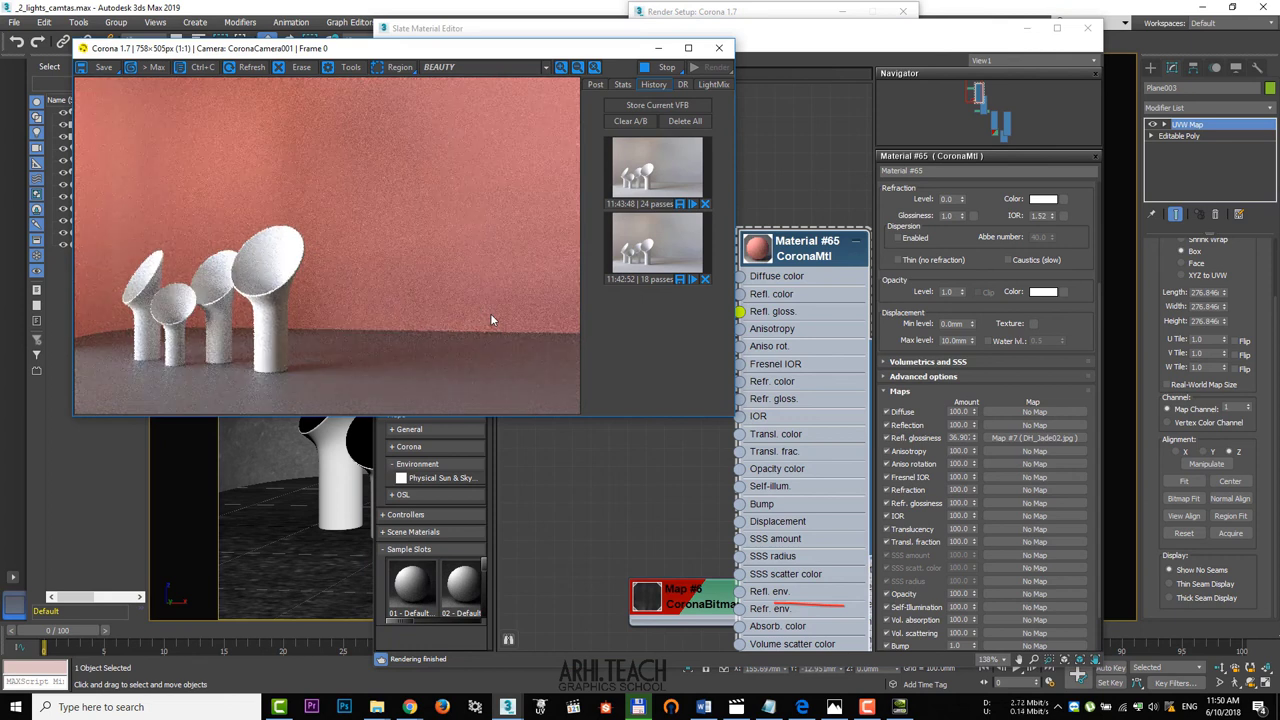
pyautogui.moveTo(566, 47); pyautogui.dragTo(360, 161)
pyautogui.moveTo(405, 29); pyautogui.dragTo(606, 24)
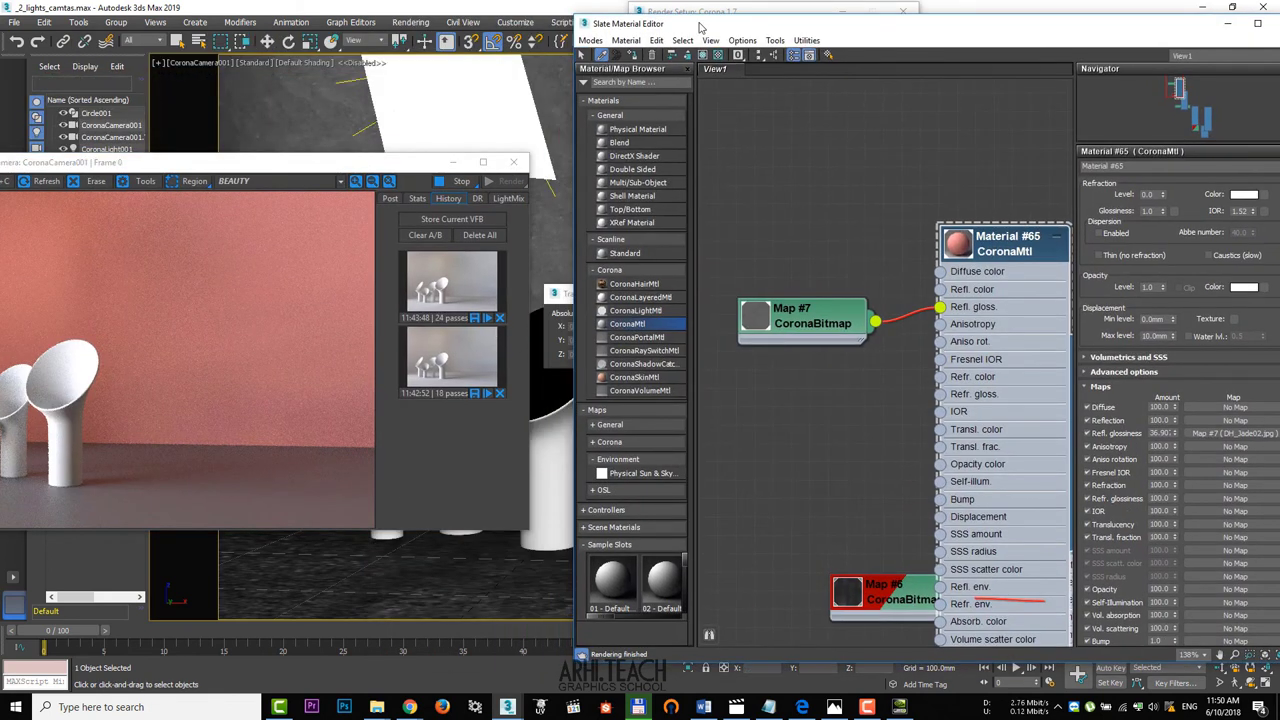
pyautogui.moveTo(700, 24); pyautogui.dragTo(785, 24)
# - Select the large front vase Loft002 and bring up its Porcelain material in the node view
pyautogui.click(553, 389)
pyautogui.moveTo(996, 220); pyautogui.dragTo(963, 446, button='middle')
pyautogui.moveTo(945, 545); pyautogui.dragTo(967, 132)
pyautogui.scroll(-3, 967, 135)
pyautogui.moveTo(895, 158); pyautogui.dragTo(974, 220, button='middle')
pyautogui.moveTo(1046, 194); pyautogui.dragTo(967, 160)
pyautogui.moveTo(940, 159); pyautogui.dragTo(993, 340, button='middle')
pyautogui.scroll(1, 993, 340)
pyautogui.scroll(-2, 995, 337)
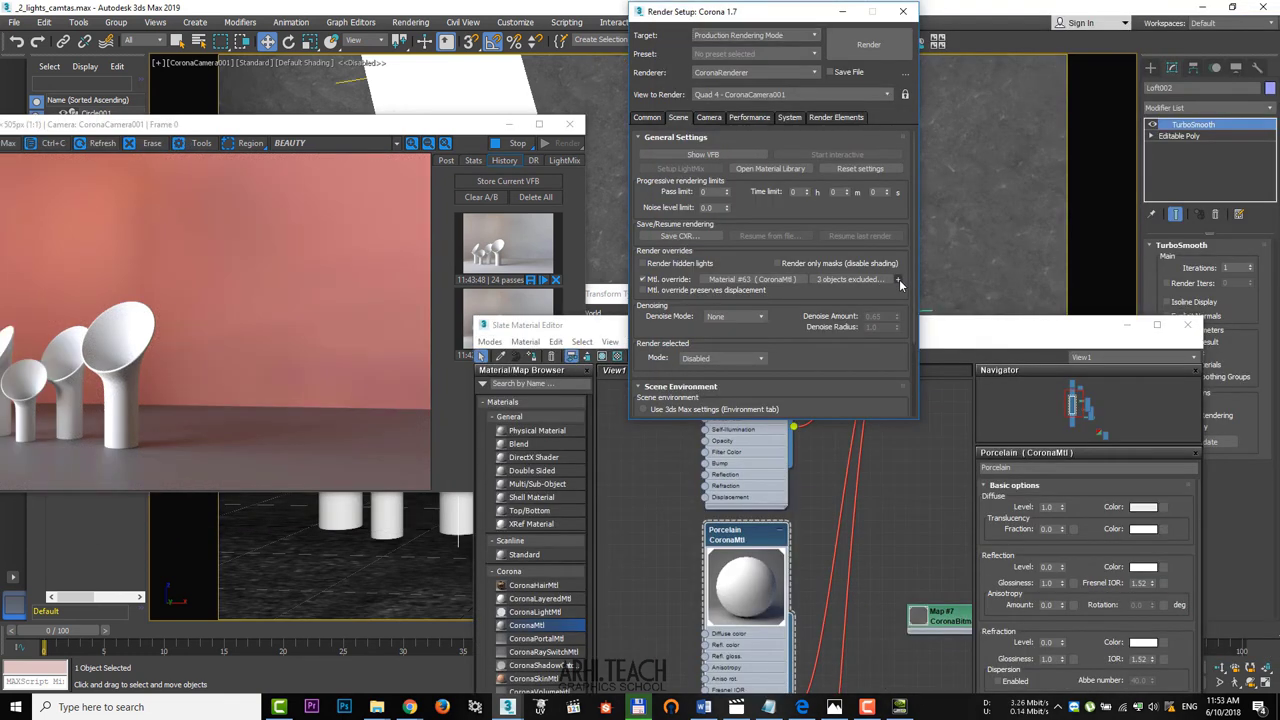
# - Raise the Porcelain material's reflection level to about 0.86 and lower its reflection glossiness
pyautogui.moveTo(953, 325); pyautogui.dragTo(920, 38)
pyautogui.moveTo(720, 251); pyautogui.dragTo(767, 264, button='middle')
pyautogui.moveTo(1029, 281); pyautogui.dragTo(1028, 261)
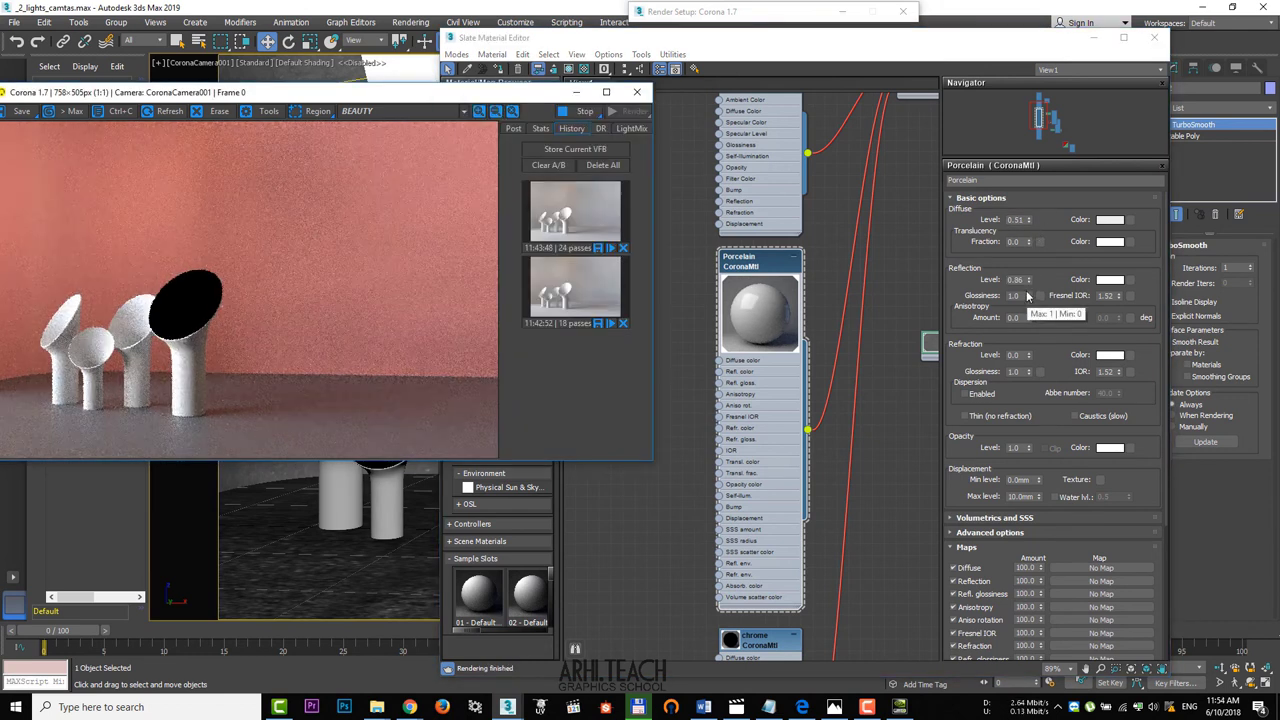
pyautogui.moveTo(1029, 296); pyautogui.dragTo(1032, 317)
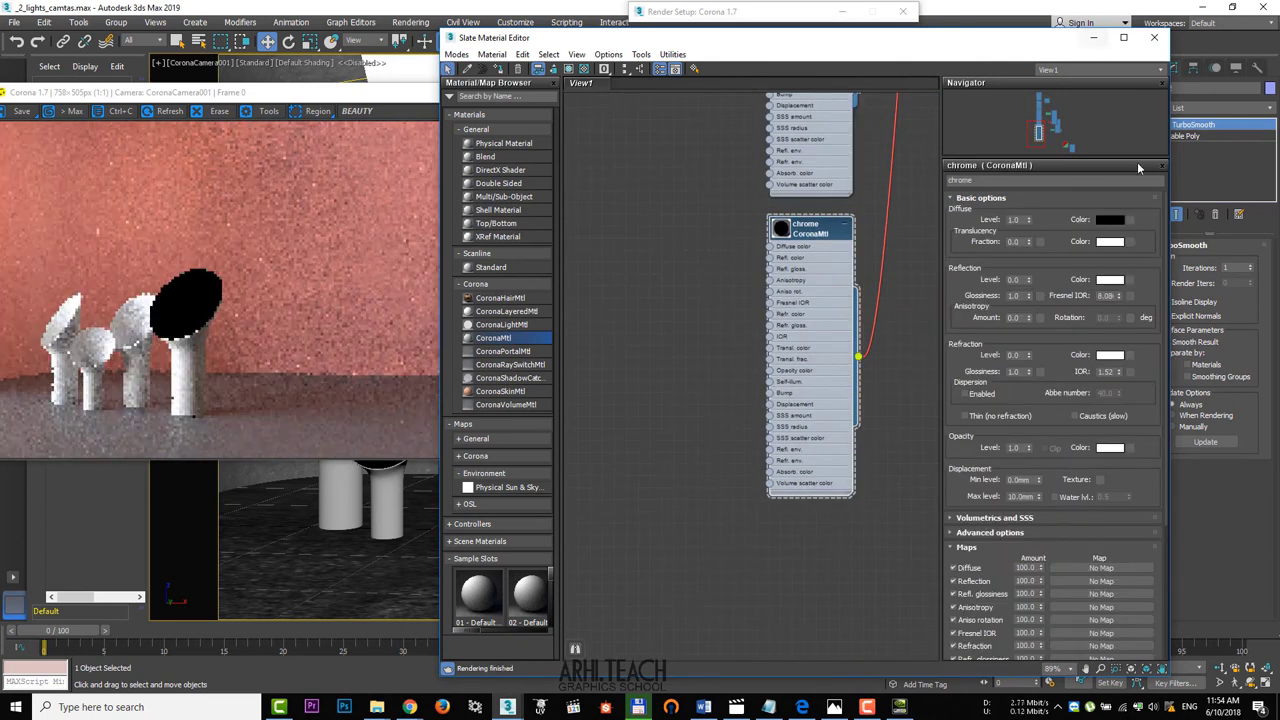
# - Set the chrome material's reflection level to 1 and its reflection glossiness to 0.94
pyautogui.write('1')
pyautogui.press('Return')
pyautogui.moveTo(1030, 297); pyautogui.dragTo(1030, 295)
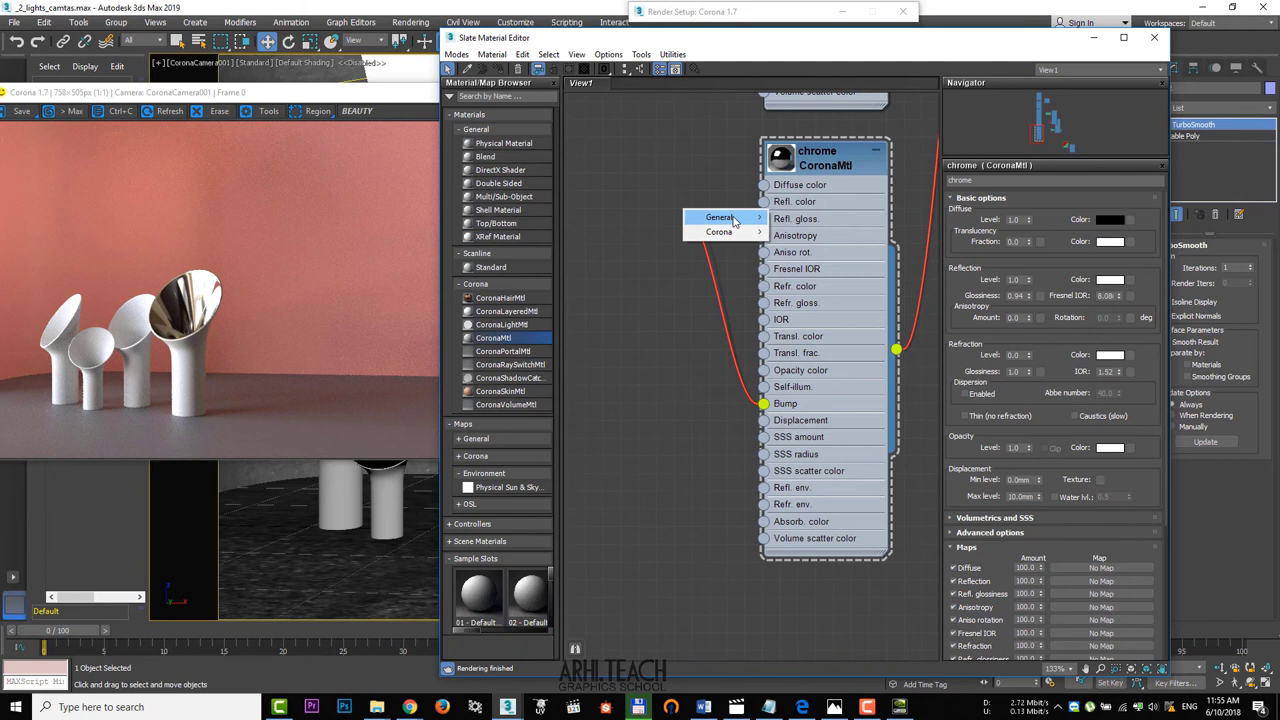
# - Load the white marble texture as a CoronaBitmap into the chrome material's bump slot and show it in the viewport
pyautogui.moveTo(733, 220)
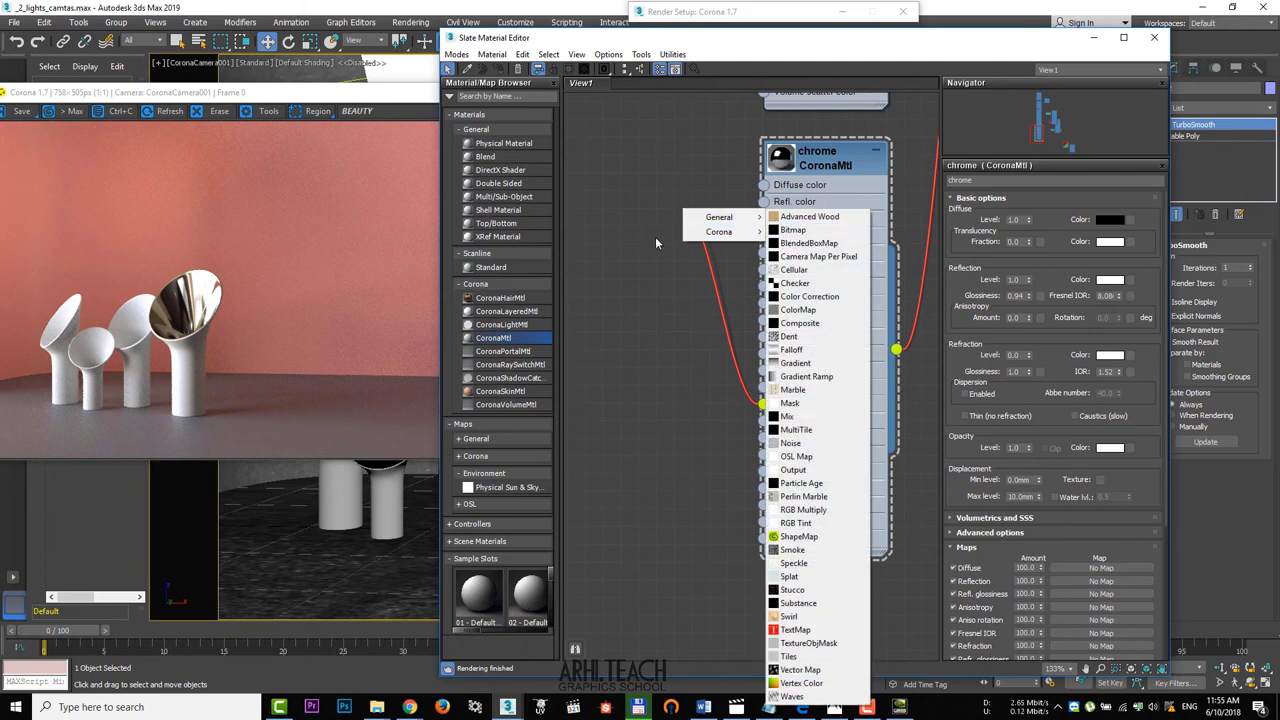
pyautogui.click(808, 250)
pyautogui.moveTo(502, 122); pyautogui.dragTo(498, 173)
pyautogui.doubleClick(415, 183)
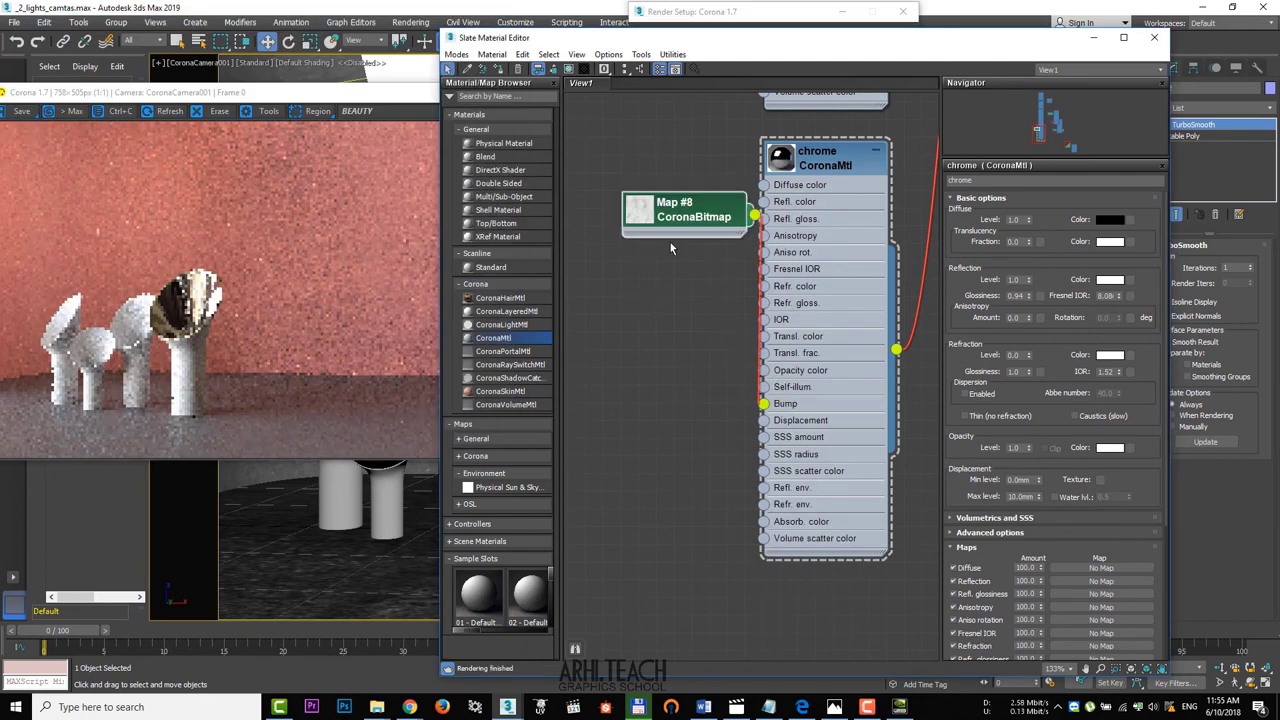
pyautogui.moveTo(670, 235); pyautogui.dragTo(652, 266)
pyautogui.doubleClick(668, 246)
pyautogui.click(569, 69)
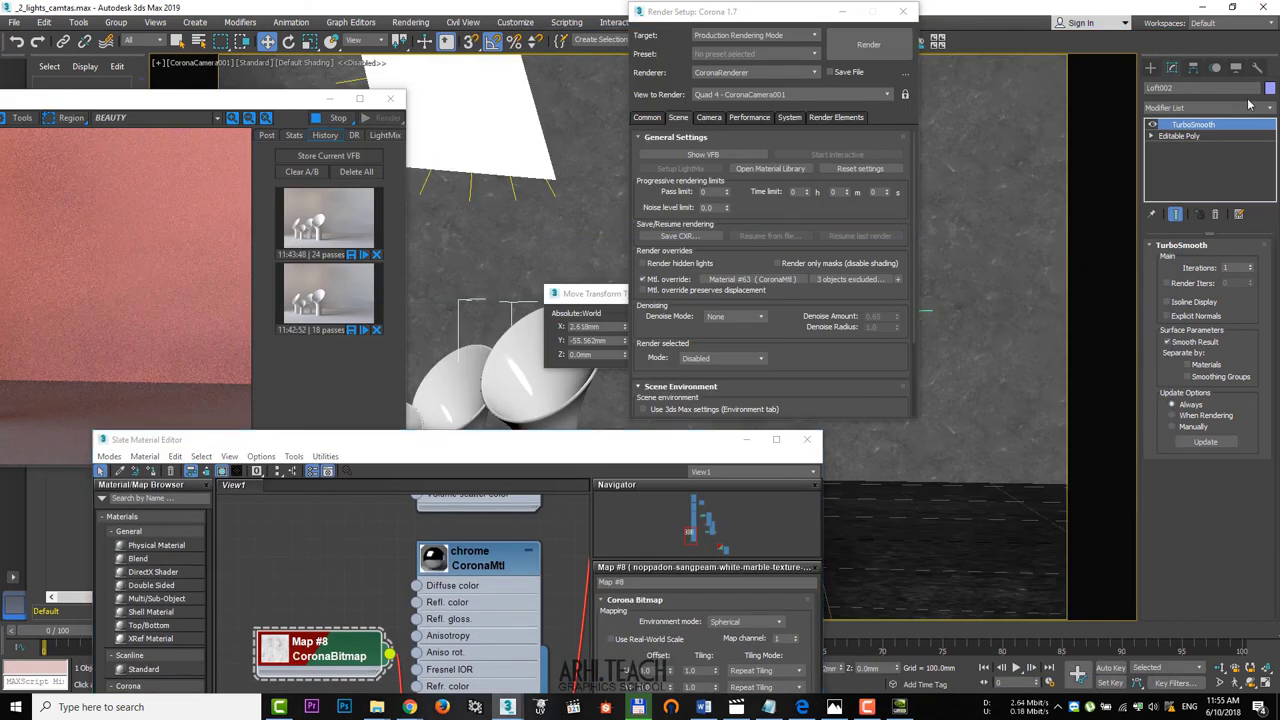
# - Apply a UVW Map modifier with box mapping to vase Loft002, with length, width and height of 100 mm
pyautogui.click(1207, 108)
pyautogui.scroll(-10, 1200, 500)
pyautogui.click(1190, 532)
pyautogui.click(1194, 321)
pyautogui.doubleClick(1208, 363)
pyautogui.write('100')
pyautogui.press('Tab')
pyautogui.write('100')
pyautogui.press('Tab')
pyautogui.write('100')
pyautogui.press('Return')
# - Examine the marble bump inside the chrome vase bowl up close in the perspective view
pyautogui.moveTo(530, 442); pyautogui.dragTo(413, 457)
pyautogui.press('1')
pyautogui.press('e')
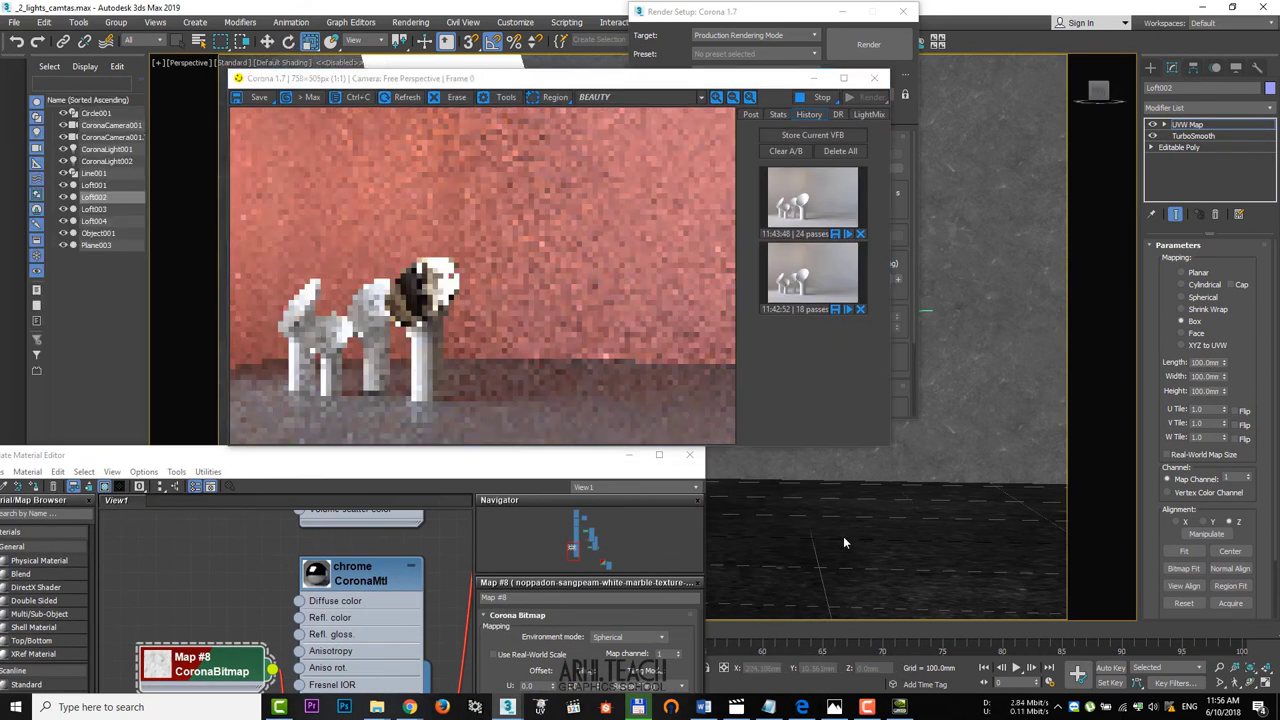
pyautogui.moveTo(843, 536); pyautogui.dragTo(937, 634, button='middle')
pyautogui.scroll(3, 873, 580)
pyautogui.scroll(3, 850, 485)
pyautogui.moveTo(388, 468); pyautogui.dragTo(554, 436)
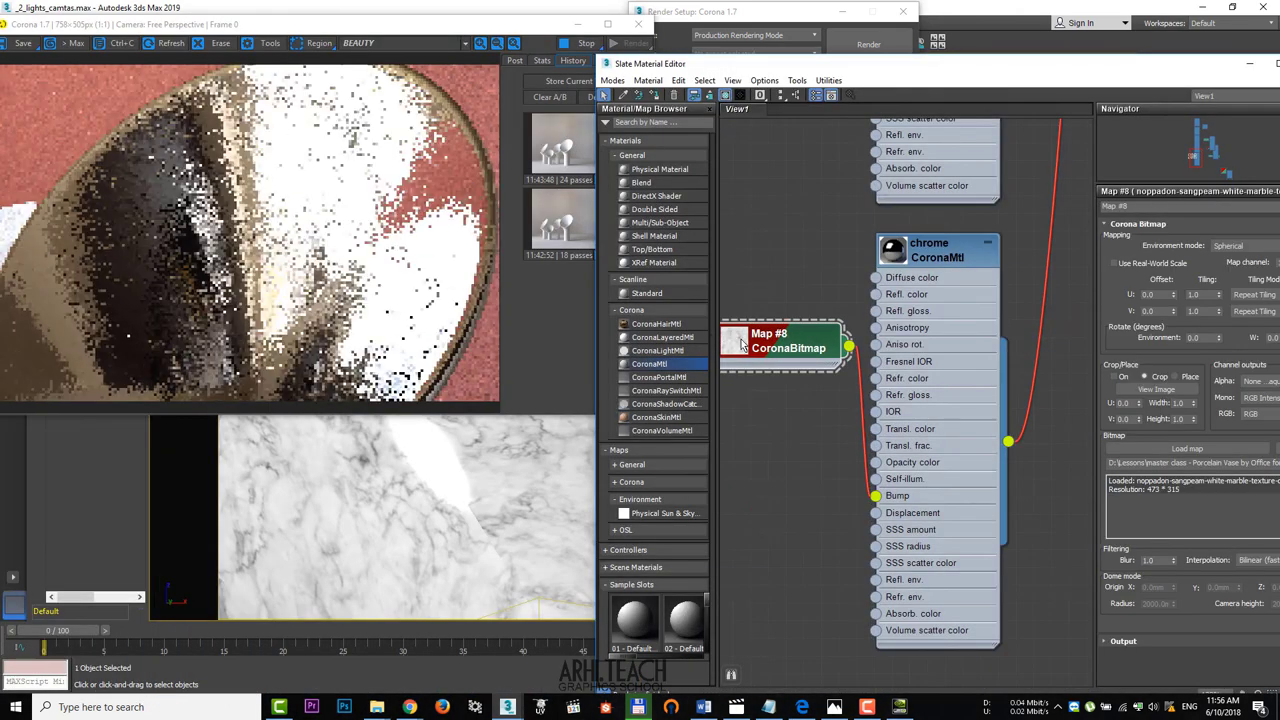
pyautogui.click(741, 345)
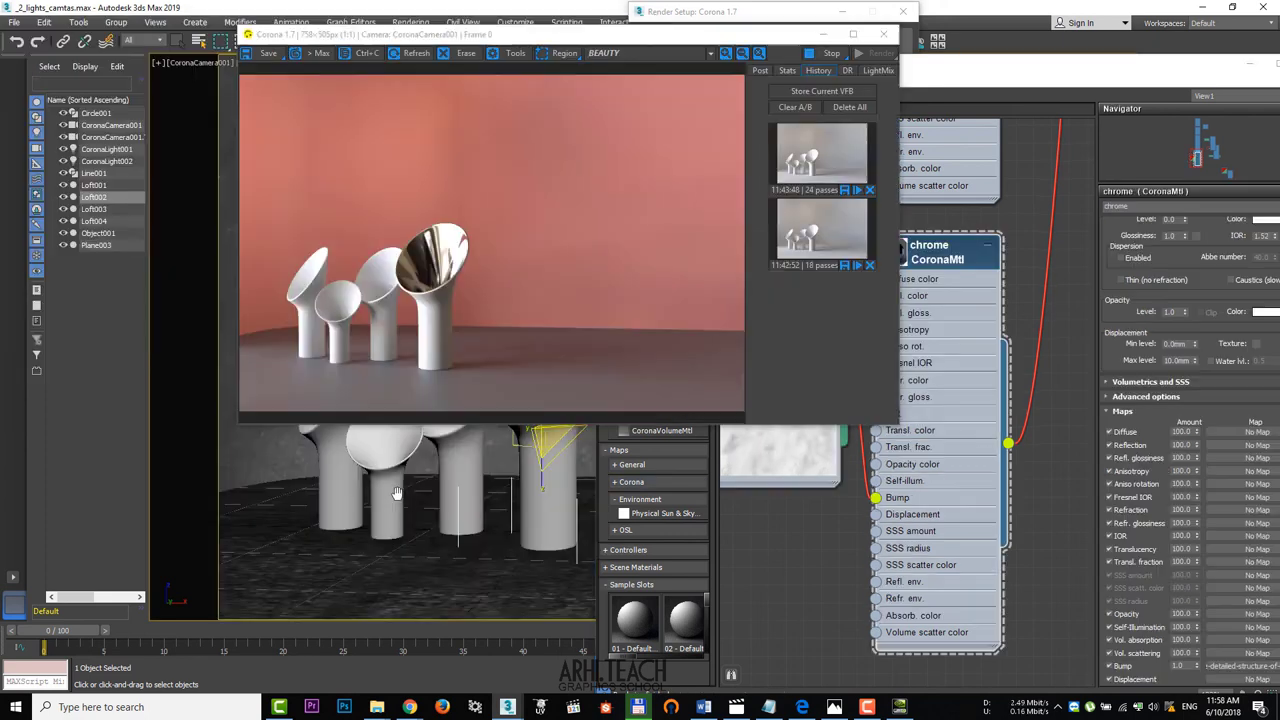
# - Review the light layout in perspective, return to the camera view and start a 1440×960 interactive render
pyautogui.press('p')
pyautogui.scroll(-6, 397, 494)
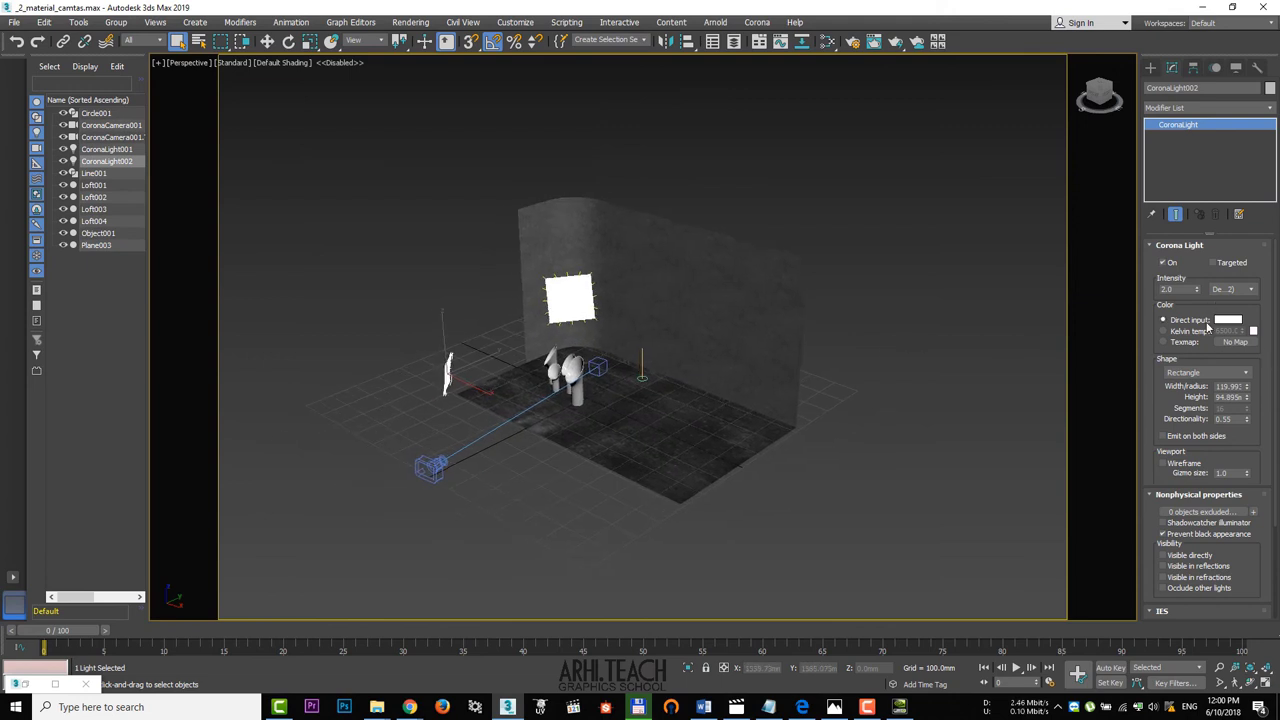
pyautogui.press('c')
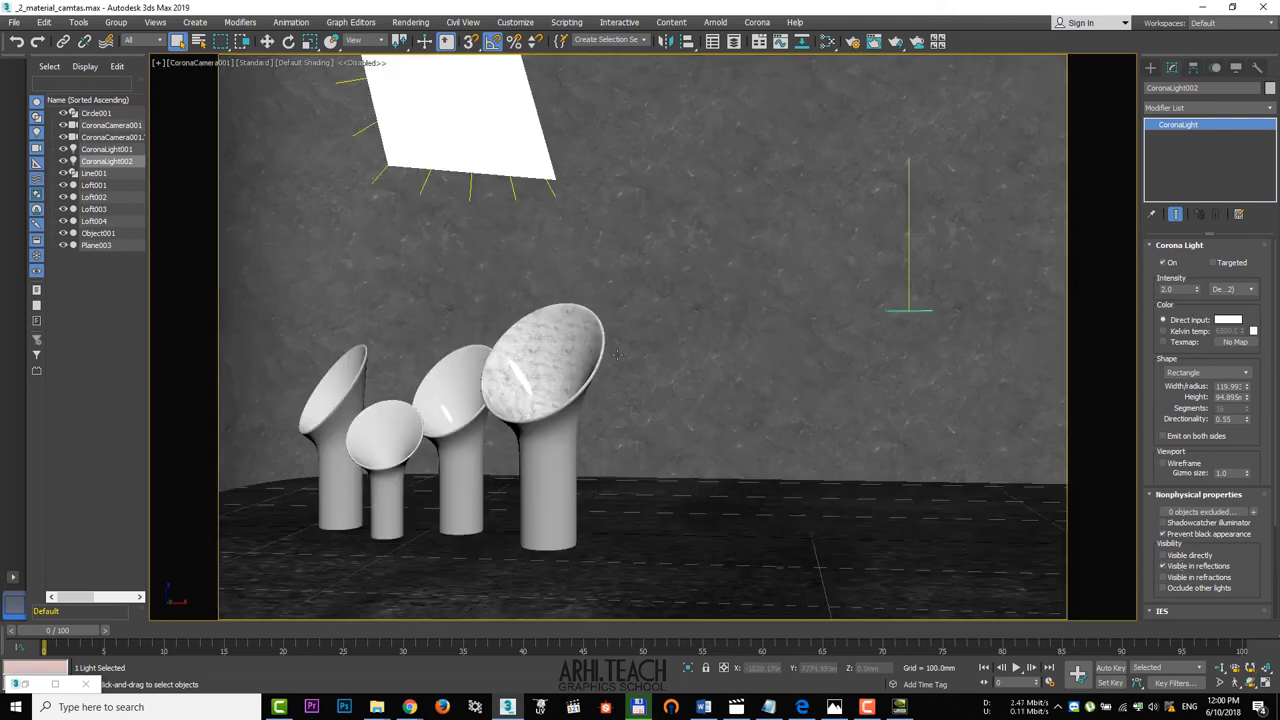
pyautogui.press('F10')
pyautogui.click(996, 222)
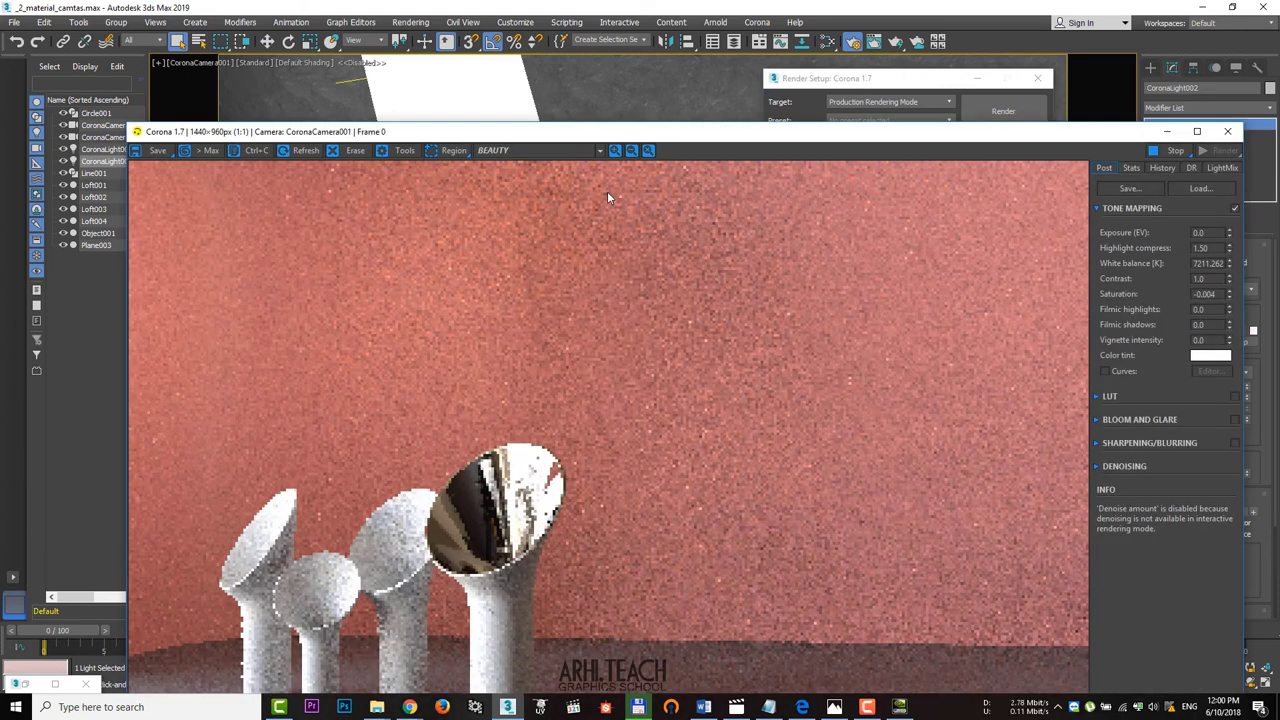
pyautogui.moveTo(926, 135); pyautogui.dragTo(834, 100)
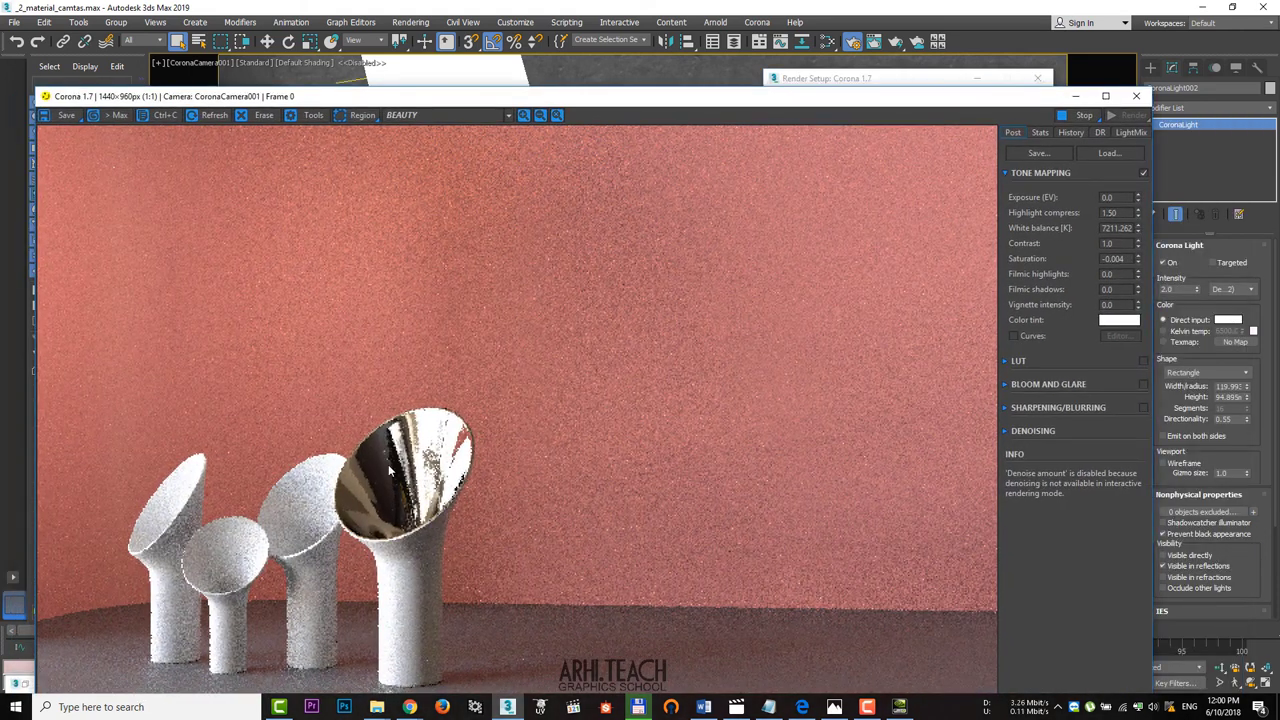
# - Test the reflection visibility of CoronaLight002 and CoronaLight001 in the render and compare with the reference photo
pyautogui.click(1184, 567)
pyautogui.click(1184, 567)
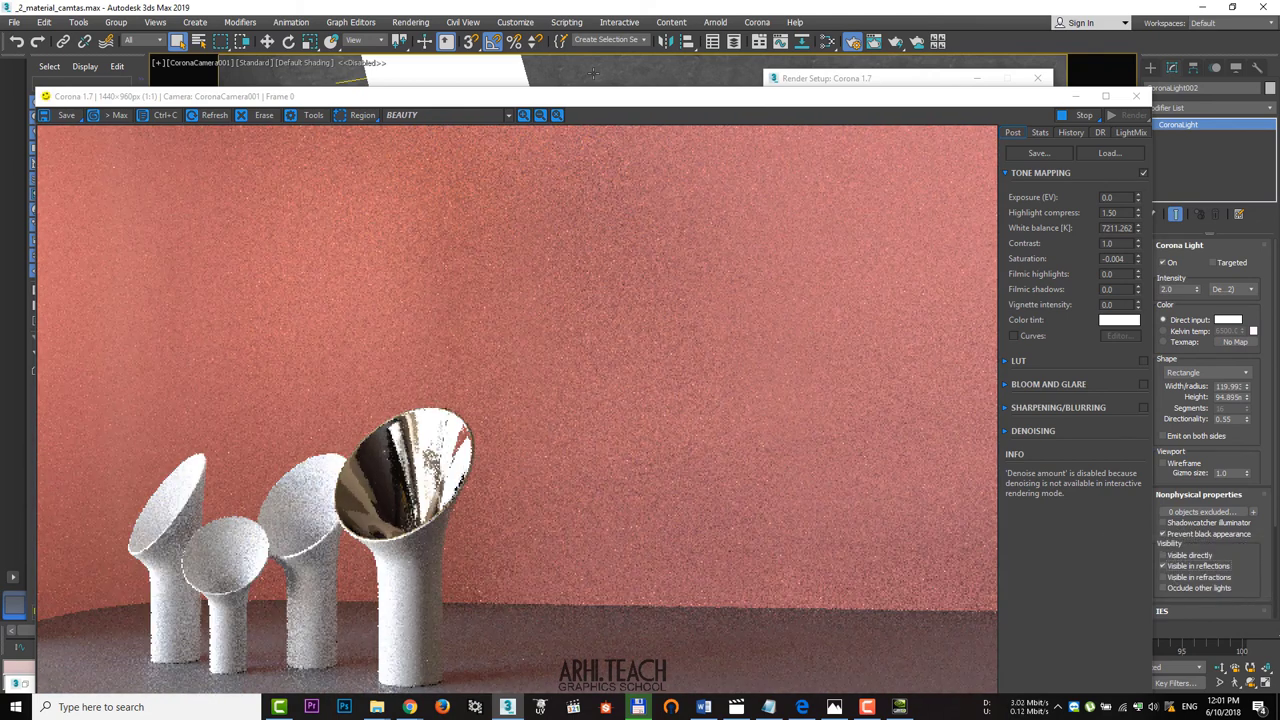
pyautogui.click(1164, 566)
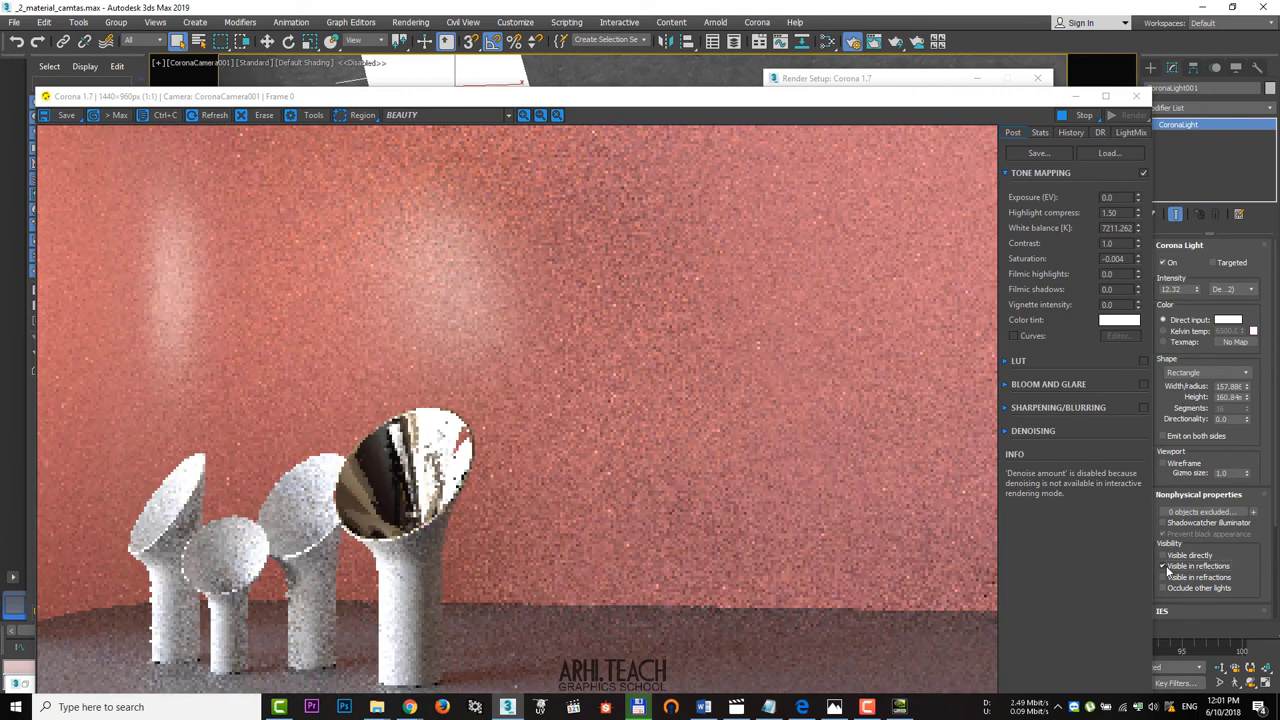
pyautogui.click(834, 707)
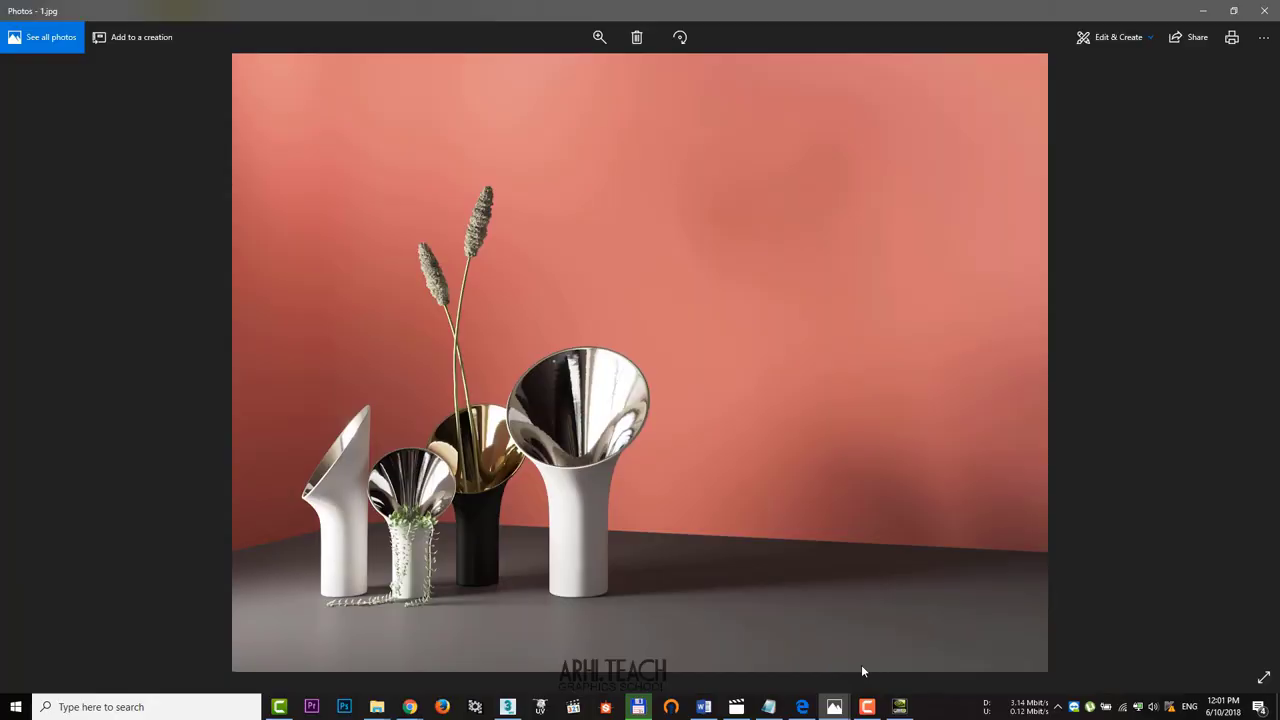
pyautogui.click(830, 708)
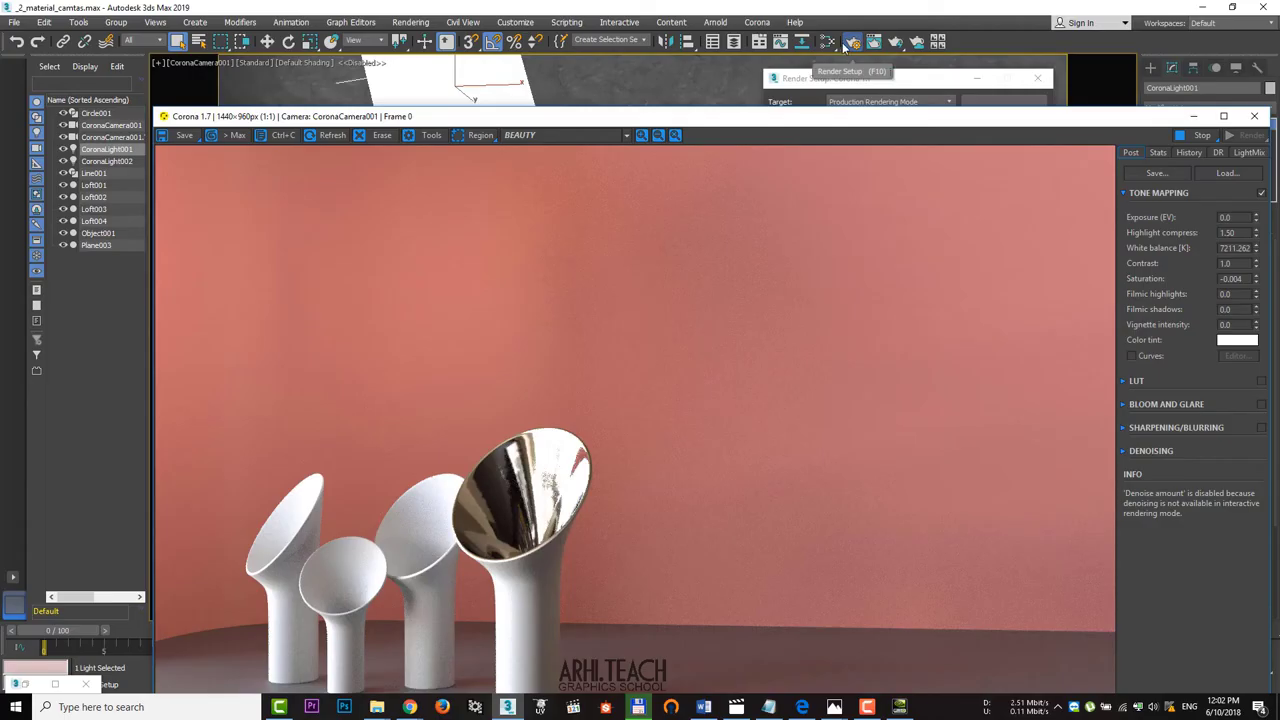
# - Duplicate the vase's multi-material node tree with its porcelain and chrome sub-materials in the node view
pyautogui.click(829, 42)
pyautogui.moveTo(1118, 211)
pyautogui.keyDown('shift'); pyautogui.mouseDown()
pyautogui.moveTo(912, 272)
pyautogui.moveTo(926, 234)
pyautogui.mouseUp(); pyautogui.keyUp('shift')
pyautogui.scroll(2, 804, 512)
pyautogui.moveTo(804, 512)
pyautogui.mouseDown(button='middle')
pyautogui.moveTo(894, 334)
pyautogui.moveTo(877, 490)
pyautogui.mouseUp(button='middle')
pyautogui.scroll(-1, 880, 490)
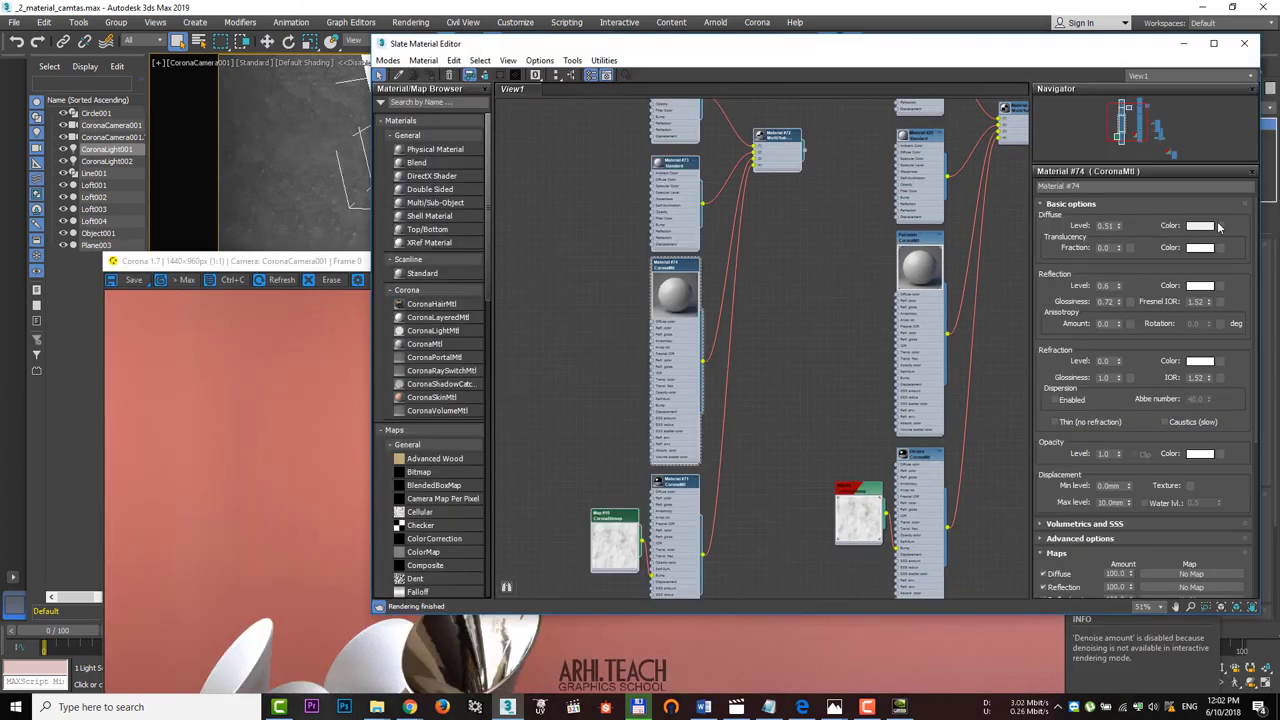
# - Set the copied porcelain material's diffuse color to near-black of about RGB 3, 3, 3
pyautogui.click(1203, 226)
pyautogui.moveTo(518, 153); pyautogui.dragTo(472, 158)
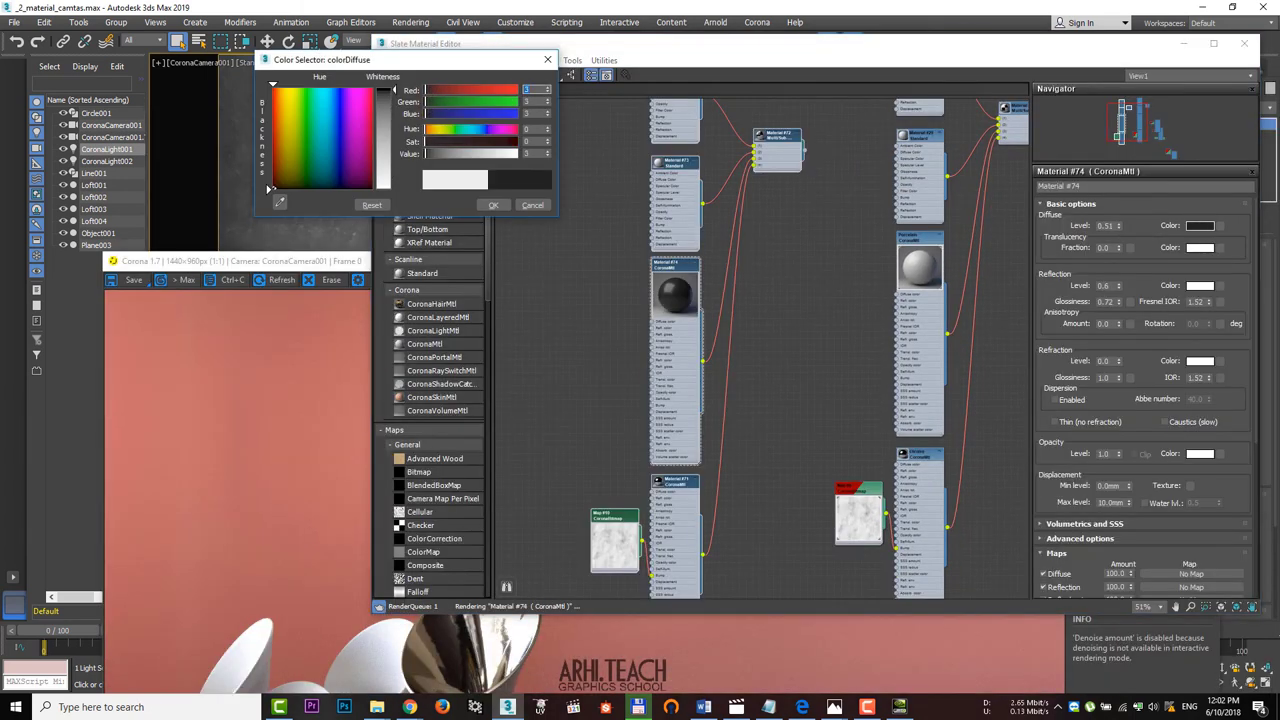
pyautogui.click(493, 205)
# - Change the copied chrome material's reflection color to a gold tone
pyautogui.moveTo(682, 444); pyautogui.dragTo(724, 396, button='middle')
pyautogui.scroll(2, 761, 273)
pyautogui.scroll(-1, 724, 396)
pyautogui.doubleClick(720, 438)
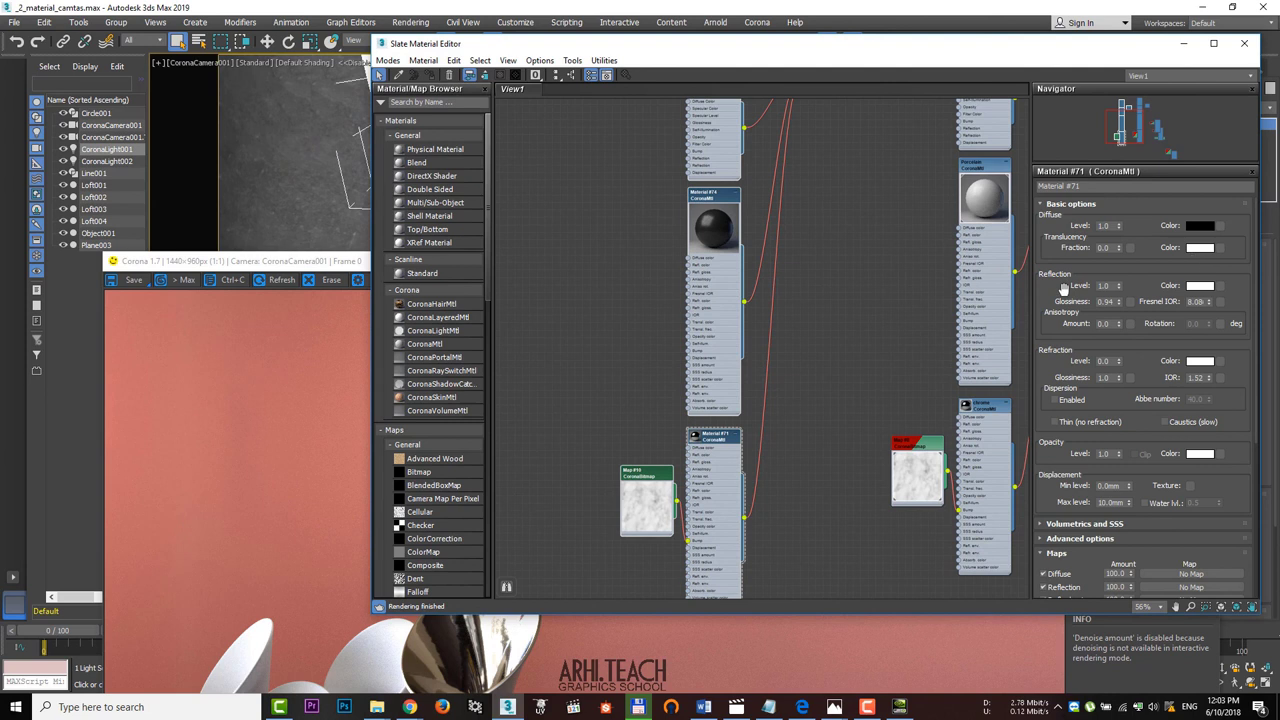
pyautogui.click(1200, 286)
pyautogui.click(285, 106)
pyautogui.moveTo(390, 90); pyautogui.dragTo(395, 117)
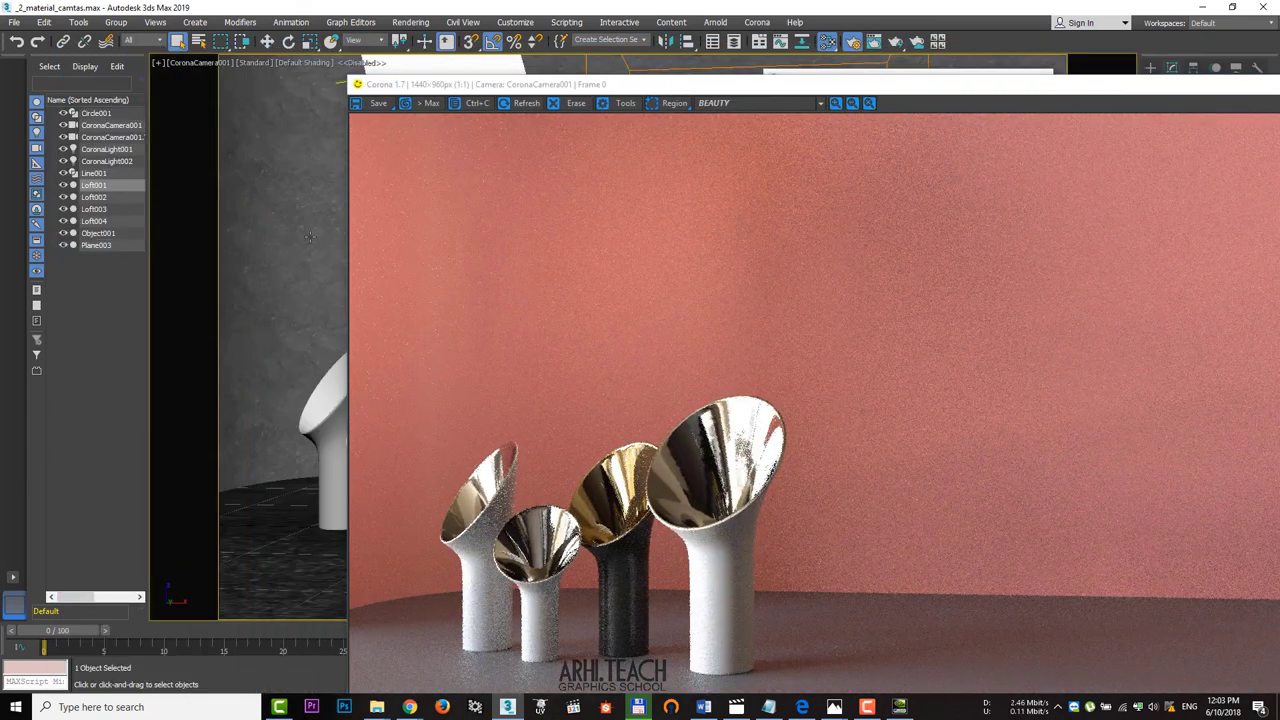
# - Check the reflection and refraction visibility setting in the object properties of the backdrop plane, Plane003
pyautogui.rightClick(306, 231)
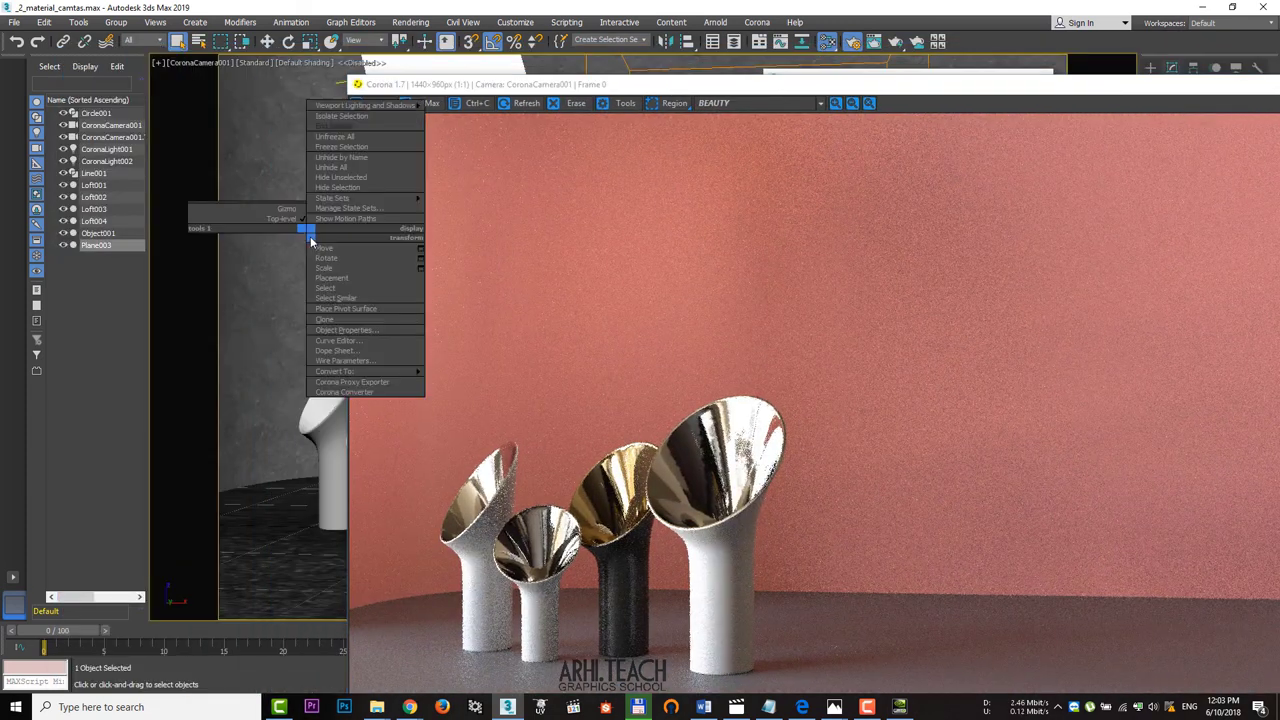
pyautogui.click(345, 330)
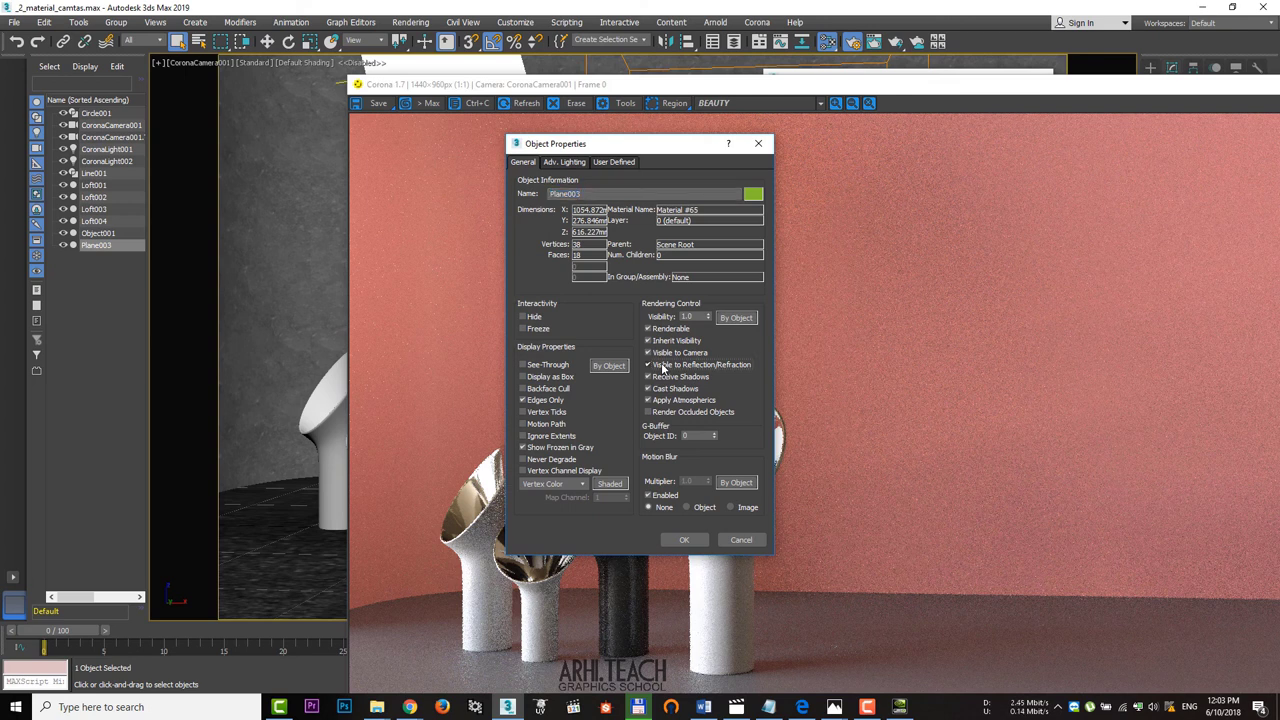
pyautogui.click(685, 540)
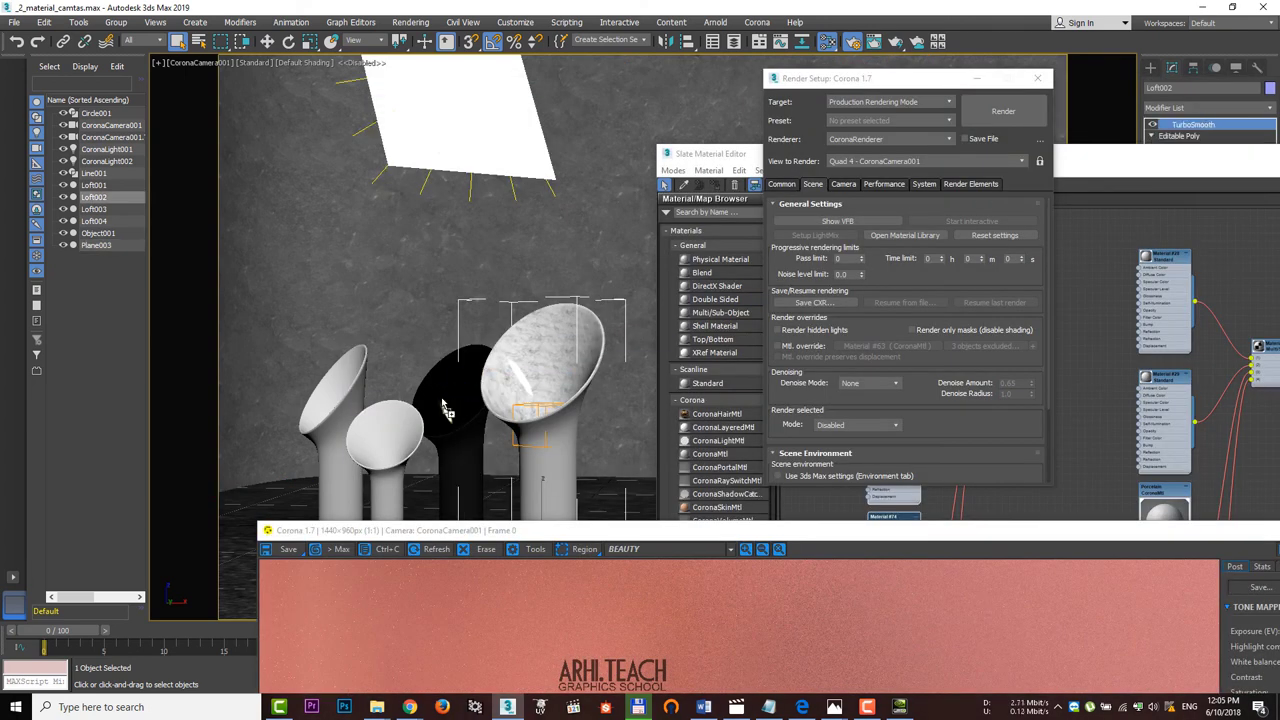
# - Copy the large vase's UVW Map modifier onto the other vases and check the result in the interactive render
pyautogui.moveTo(550, 402); pyautogui.dragTo(464, 400)
pyautogui.moveTo(1187, 125); pyautogui.dragTo(359, 436)
pyautogui.moveTo(1187, 124); pyautogui.dragTo(340, 376)
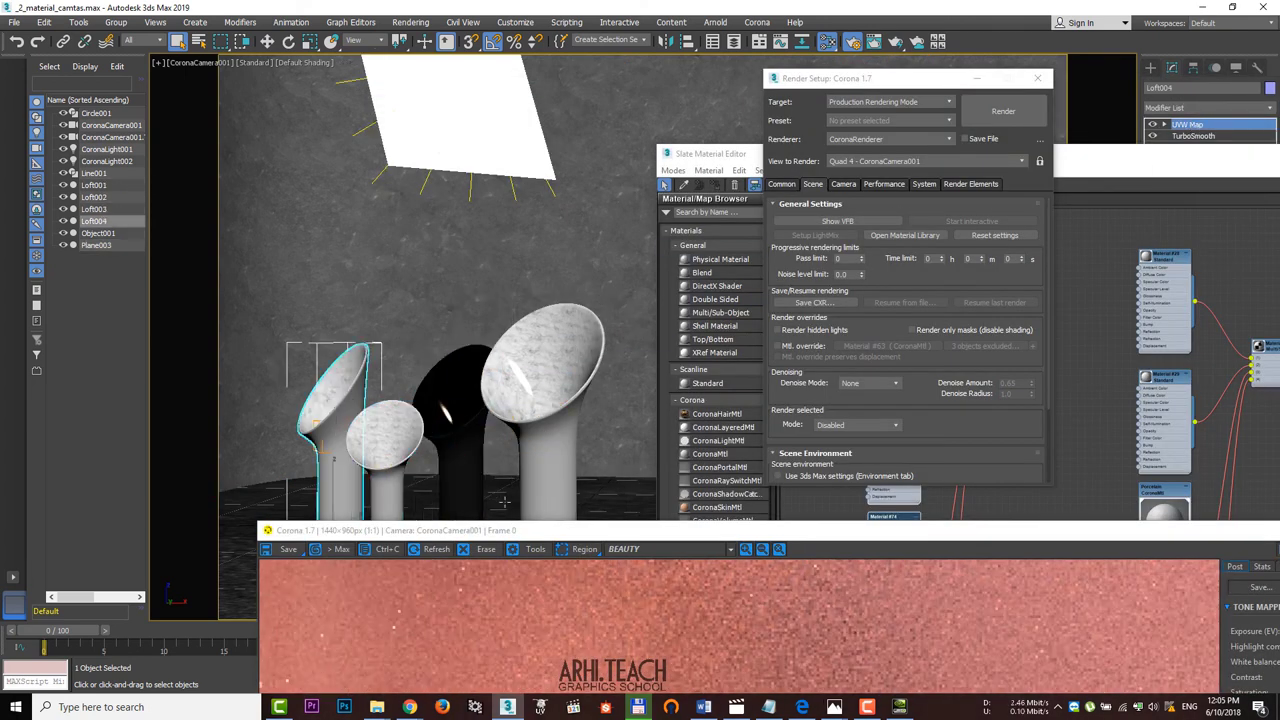
pyautogui.moveTo(482, 530); pyautogui.dragTo(405, 62)
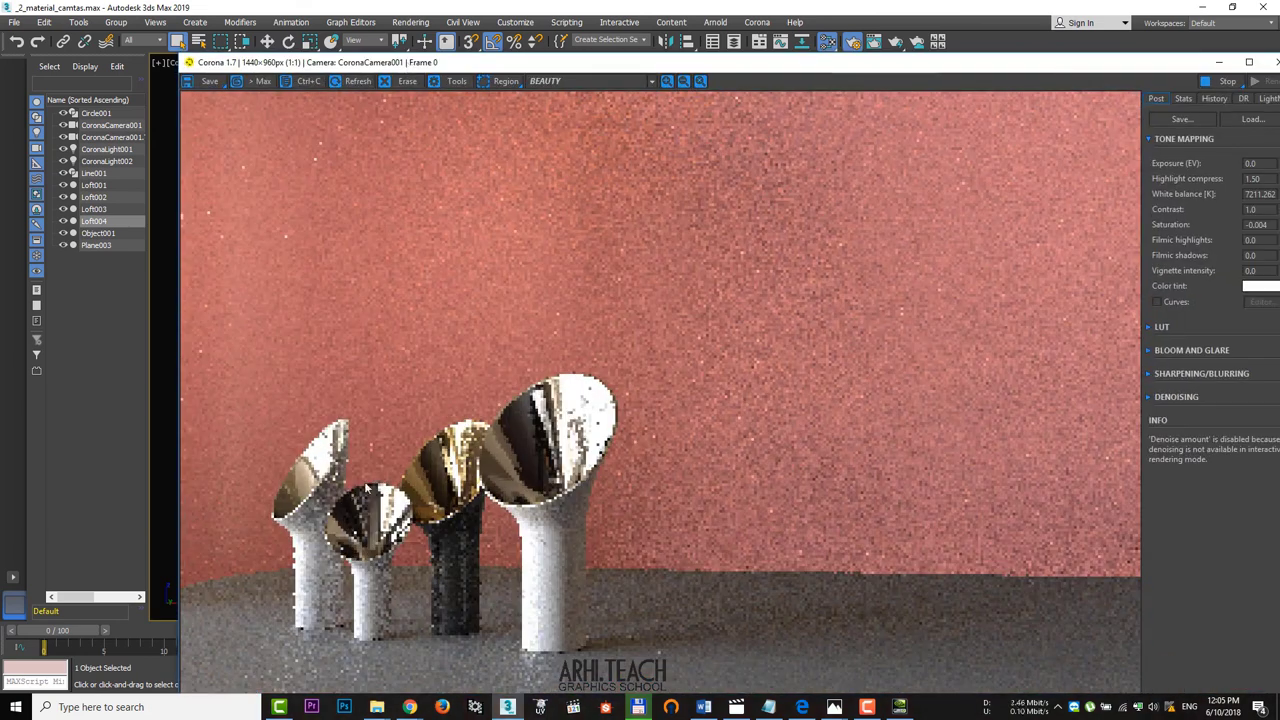
pyautogui.moveTo(1106, 62); pyautogui.dragTo(850, 85)
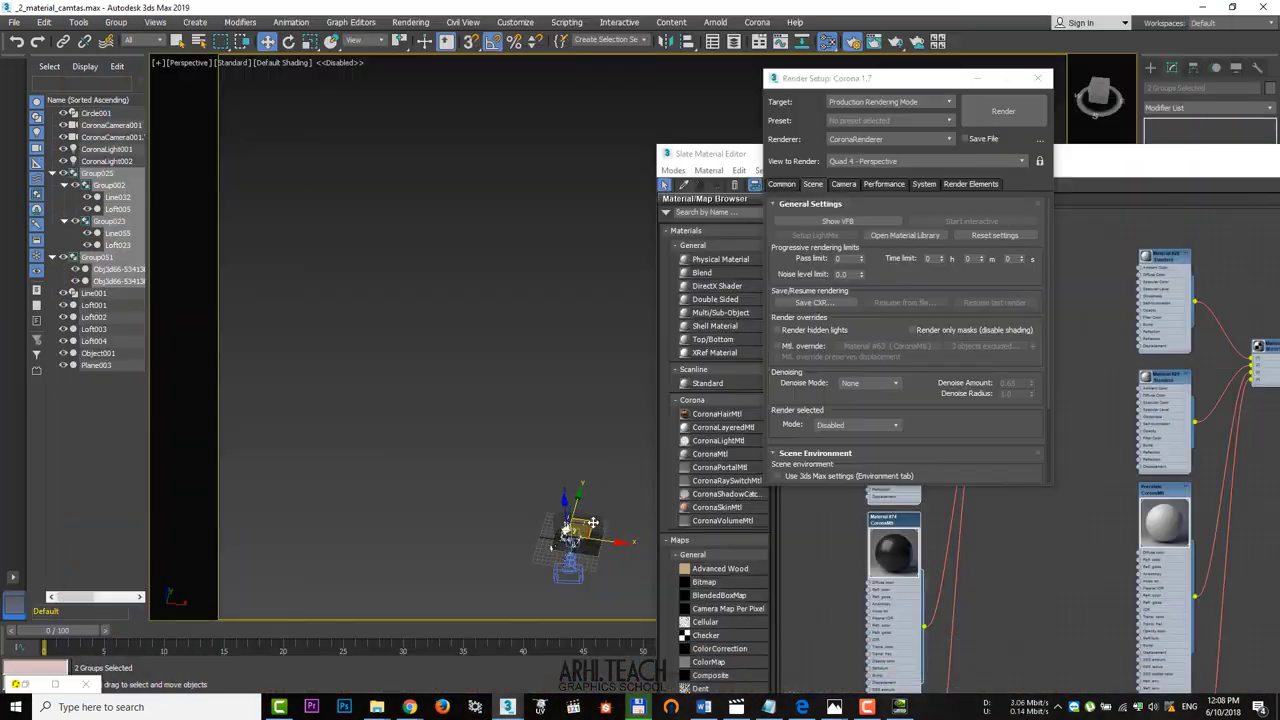
# - Move the two imported plant groups, Group025 and Group051, to the vases in the perspective view
pyautogui.scroll(10, 592, 522)
pyautogui.moveTo(528, 345); pyautogui.dragTo(487, 385)
pyautogui.scroll(-5, 360, 464)
pyautogui.keyDown('alt'); pyautogui.moveTo(487, 385); pyautogui.dragTo(492, 292, button='middle'); pyautogui.keyUp('alt')
# - Scale down the leafy plant group, Group051, to fit the small front vase and render the scene through CoronaCamera001
pyautogui.click(394, 296)
pyautogui.click(407, 296)
pyautogui.press('r')
pyautogui.moveTo(377, 322); pyautogui.dragTo(396, 400)
pyautogui.press('w')
pyautogui.keyDown('alt'); pyautogui.moveTo(420, 410); pyautogui.dragTo(442, 316, button='middle'); pyautogui.keyUp('alt')
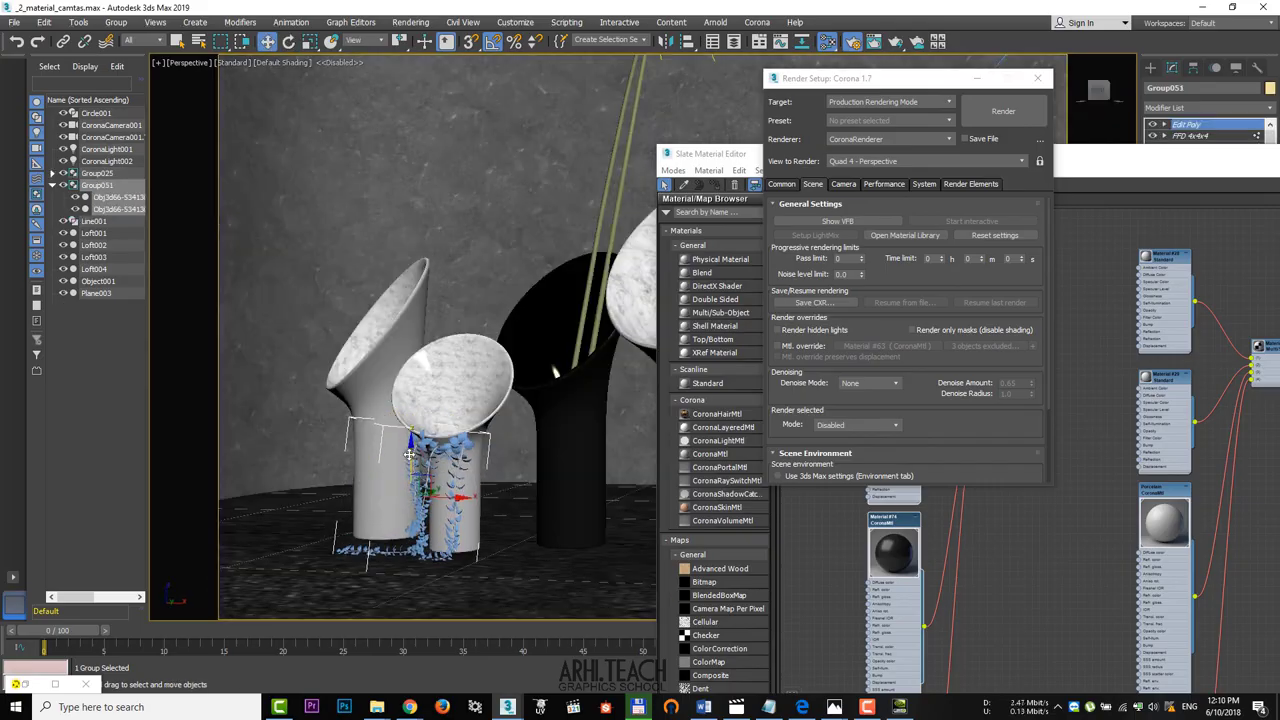
pyautogui.hotkey('shift', 'q')
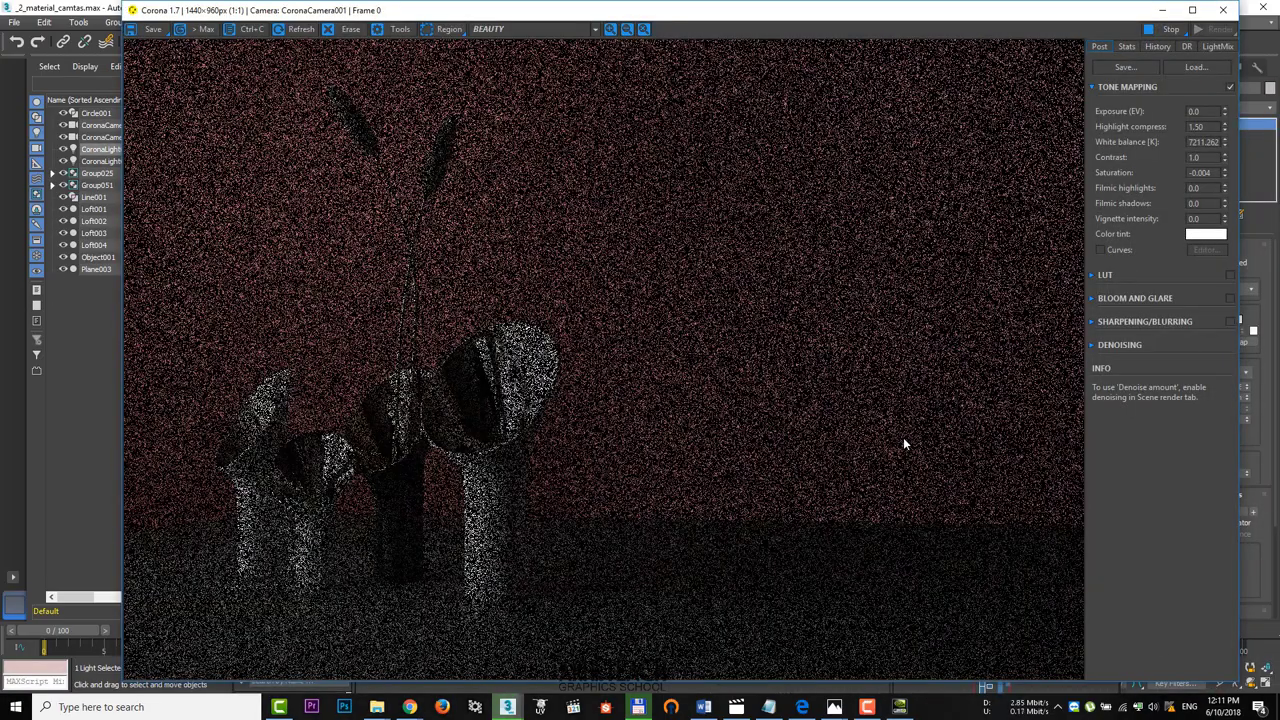